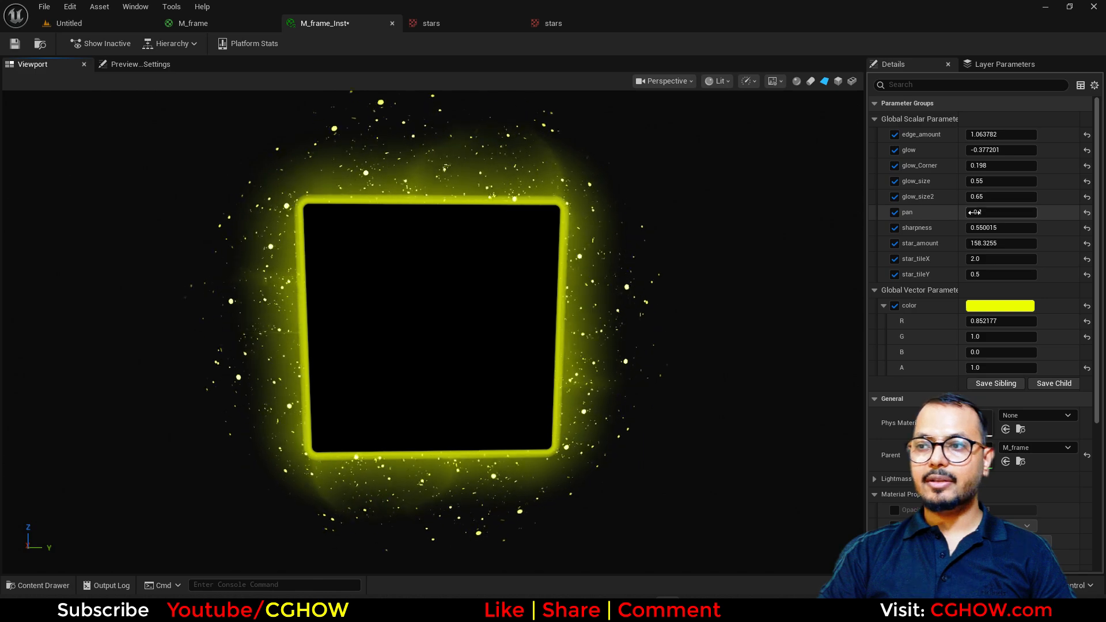
Try a pan value of -0.828 on the frame material instance, and reset pan and star_tileX to their defaults
drag(982, 213, 995, 212)
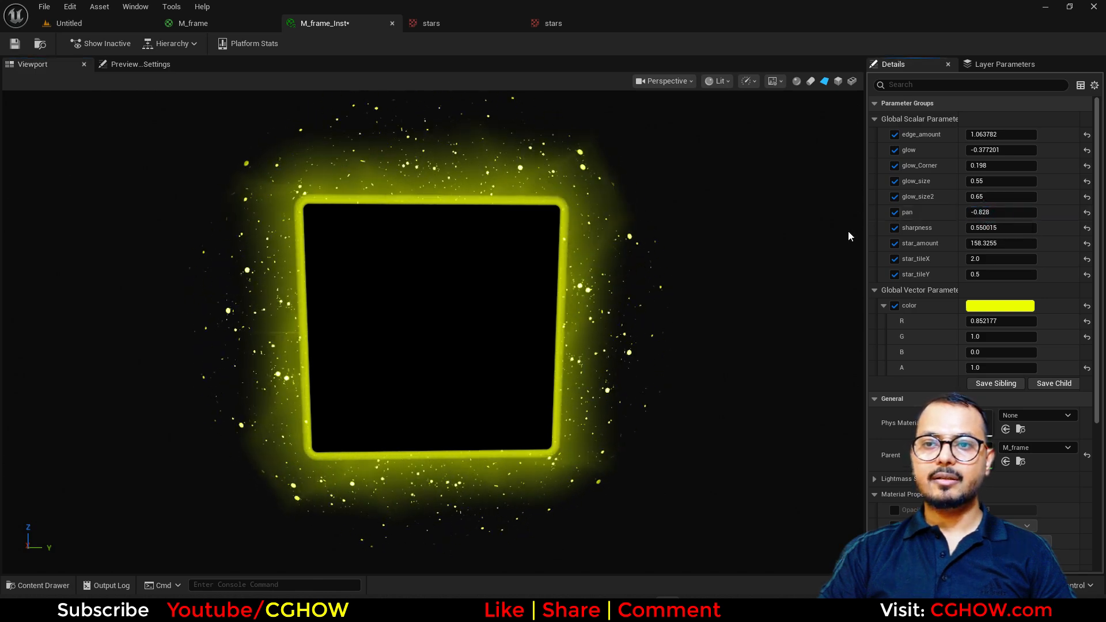
click(1087, 212)
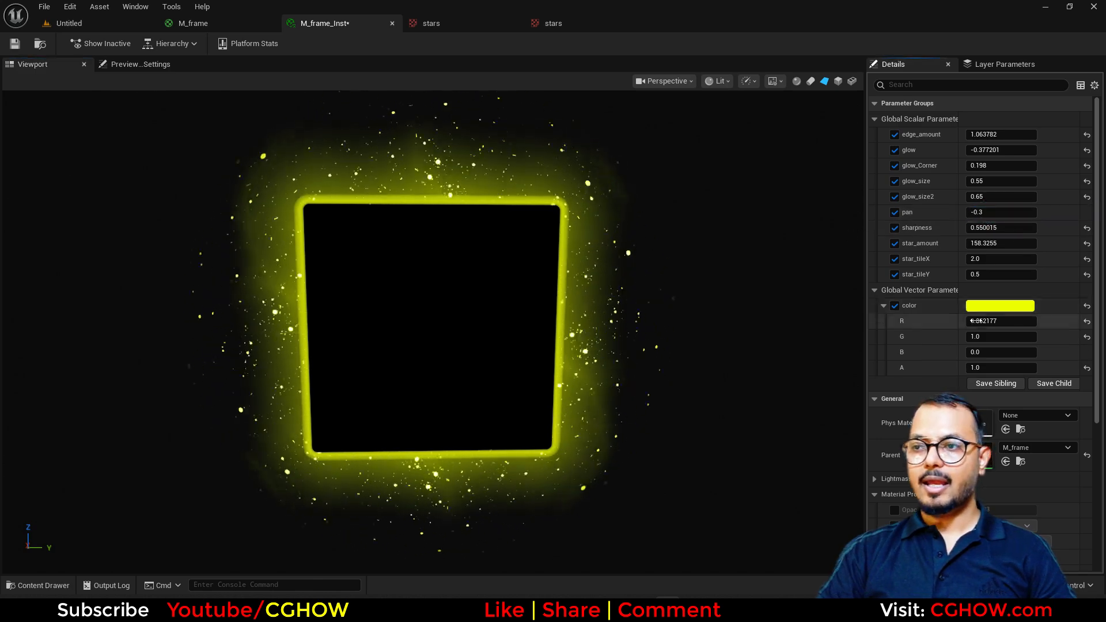
mouse_move(1013, 259)
mouse_down()
mouse_move(1043, 259)
mouse_move(983, 259)
mouse_up()
click(1087, 260)
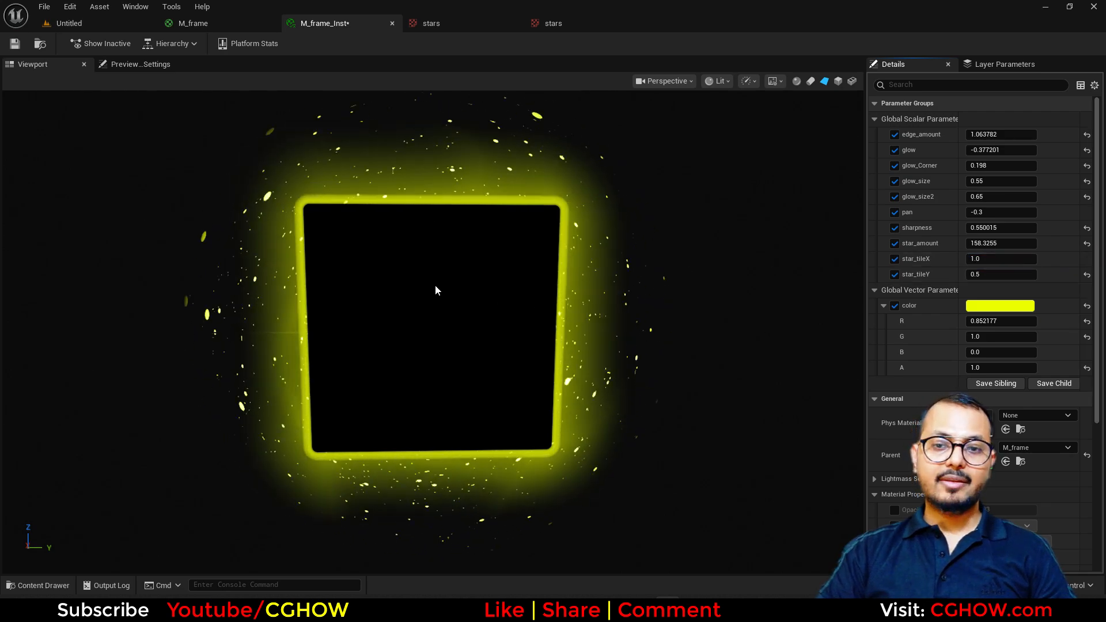
drag(567, 308, 461, 297)
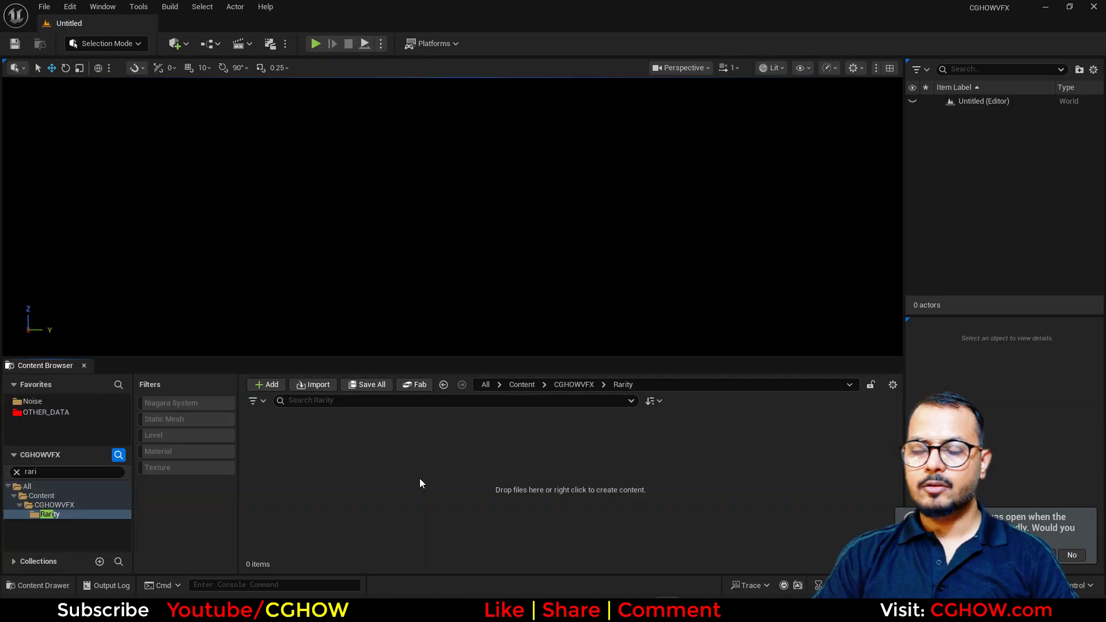
Create a new material named M_frame in the Rarity folder
right_click(409, 464)
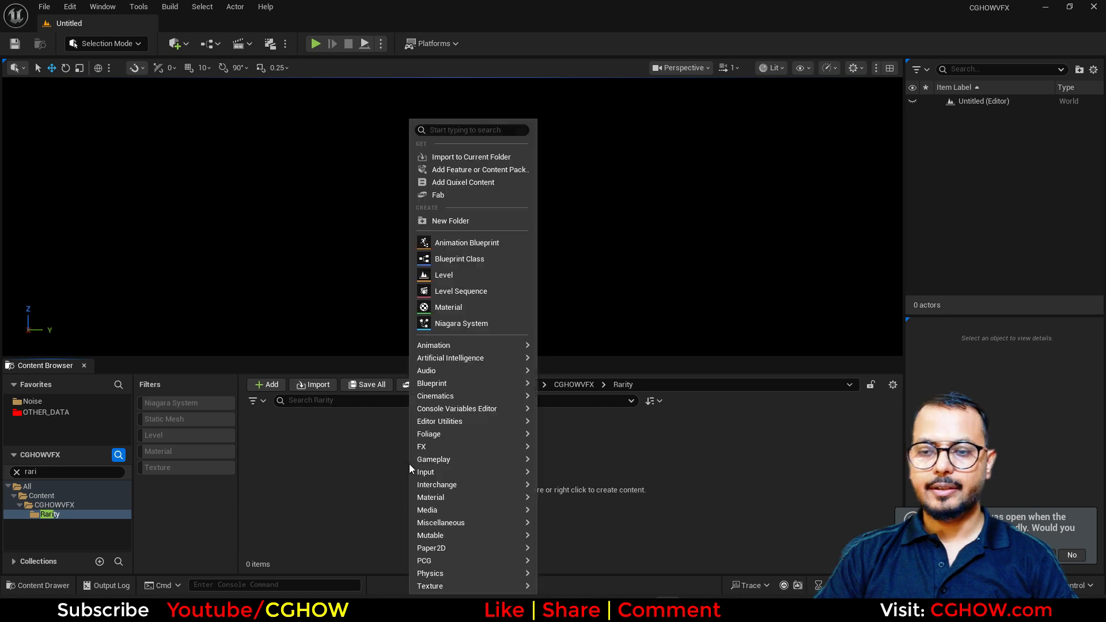
click(447, 304)
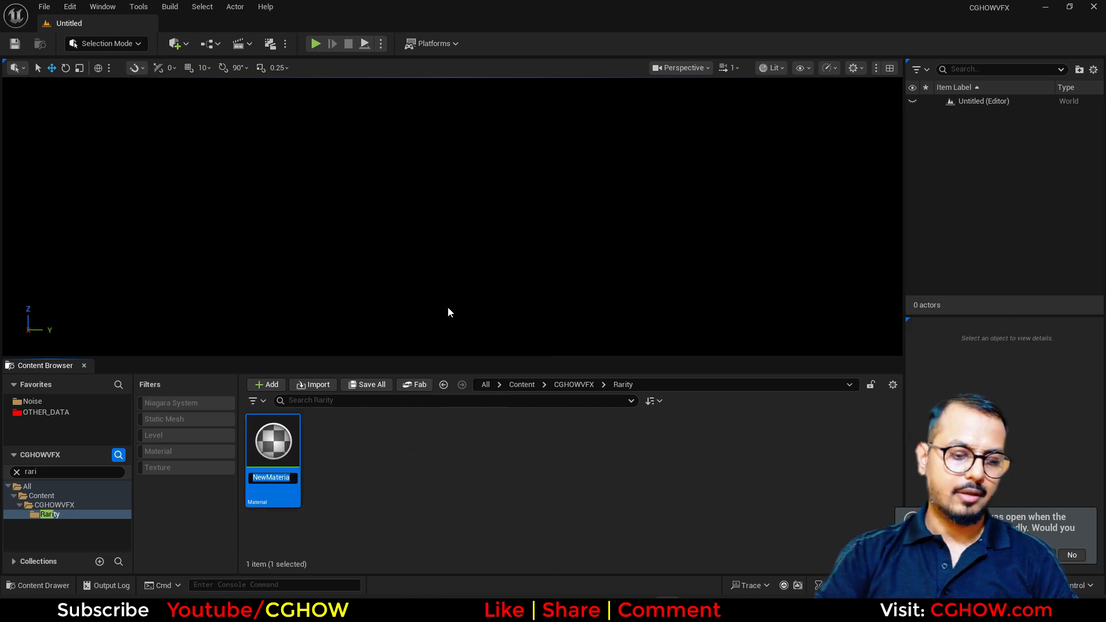
text(M_fr)
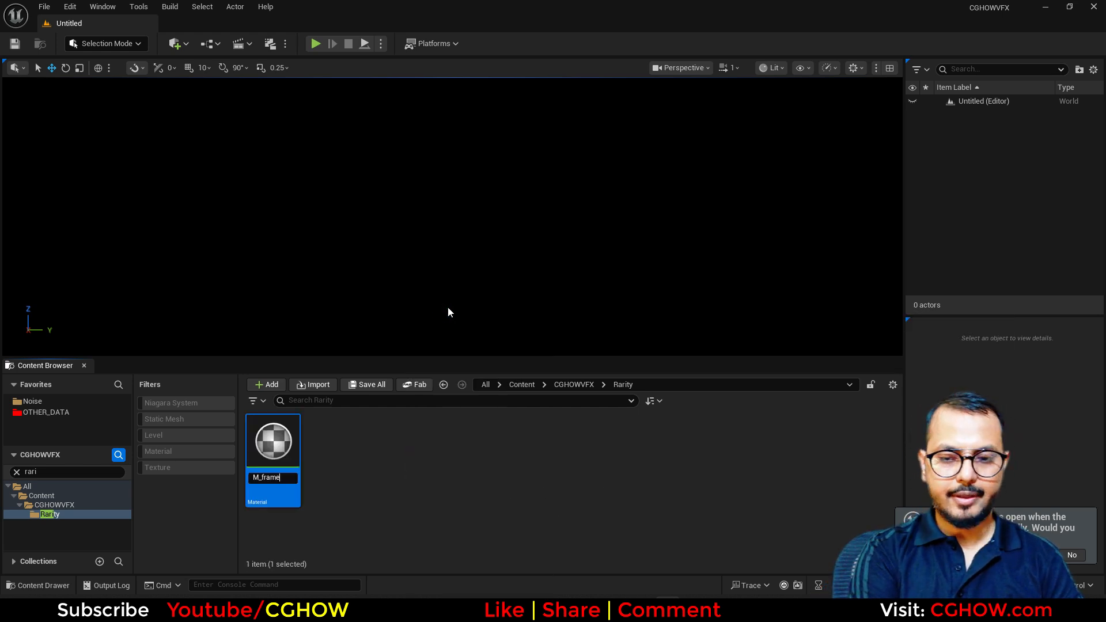
text(ame)
key(Return)
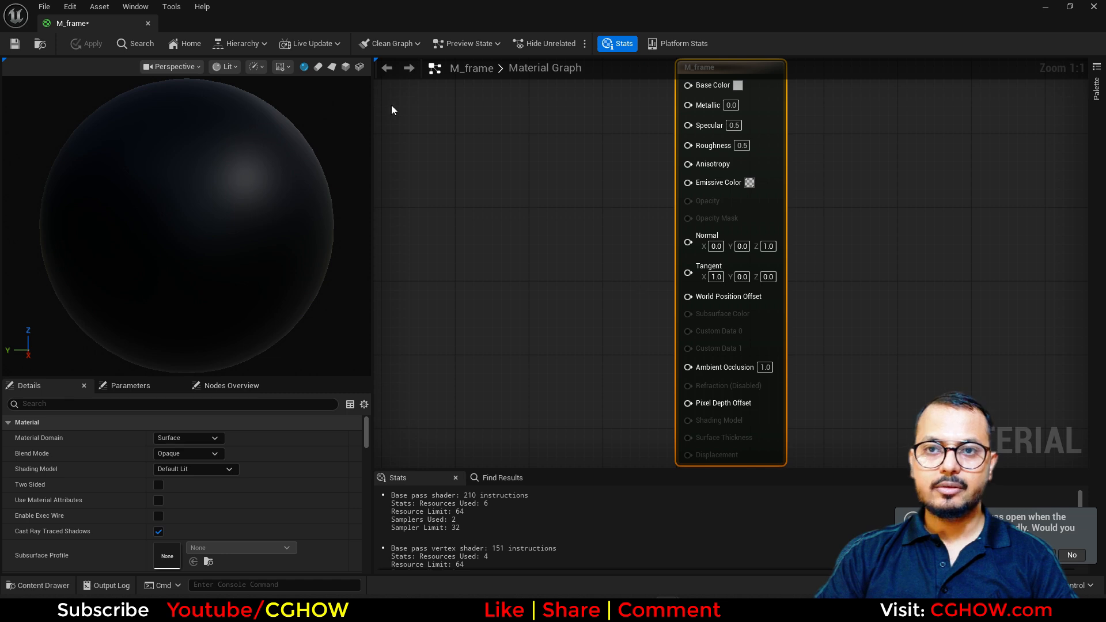
Switch the material preview mesh to a plane and turn it to face the view
click(332, 66)
right_drag(641, 255, 672, 263)
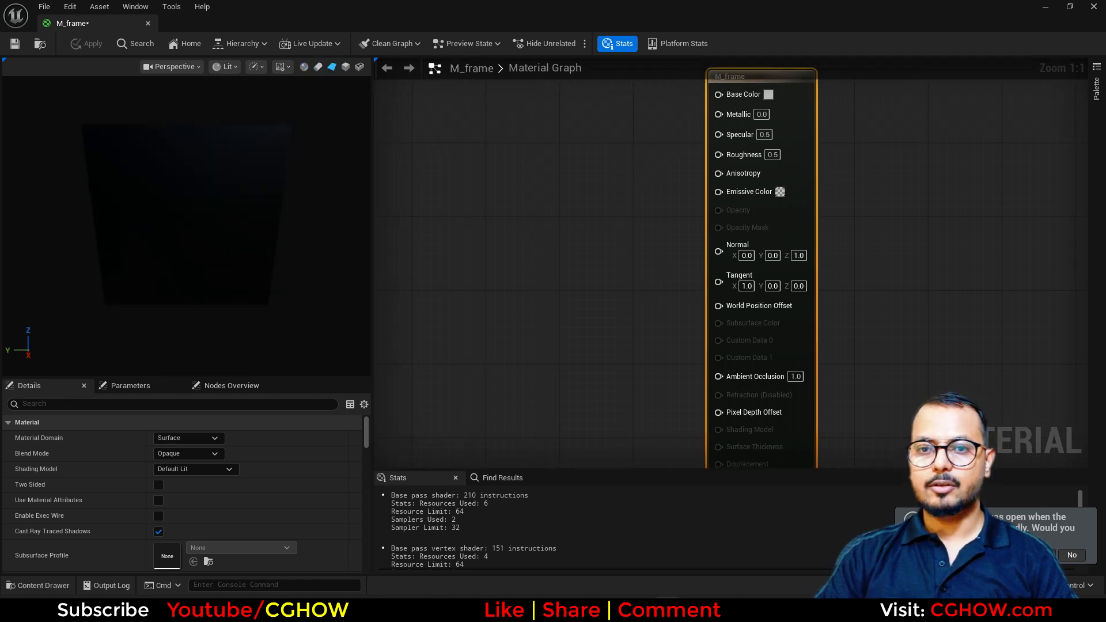
drag(283, 98, 161, 279)
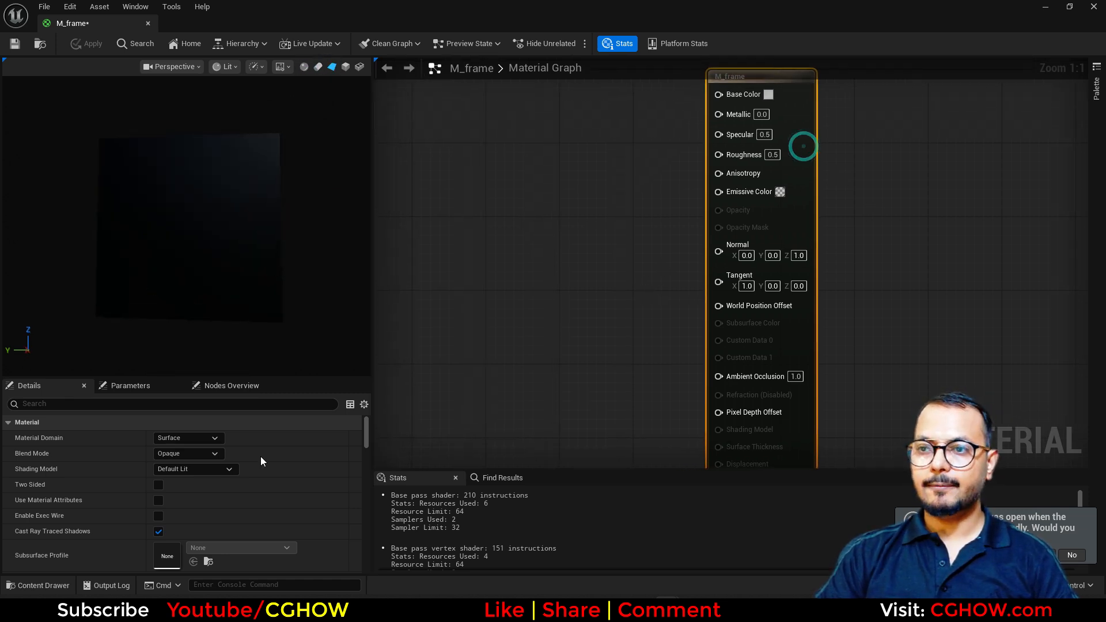
Configure the material as Unlit and Two Sided with the Translucent blend mode
click(219, 469)
click(178, 330)
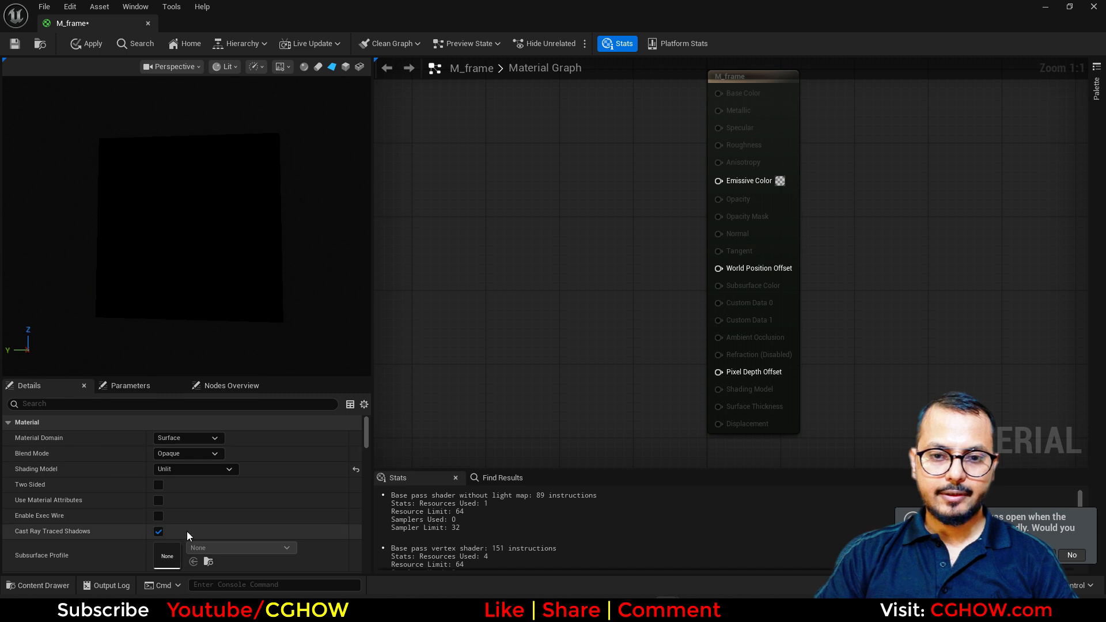
click(159, 485)
click(188, 454)
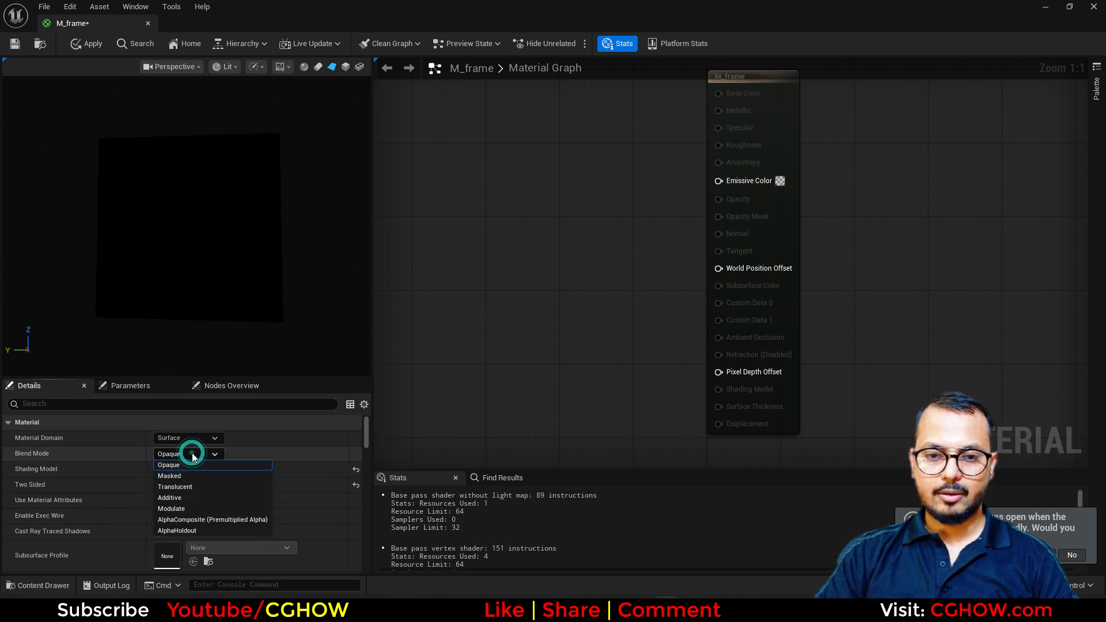
click(194, 488)
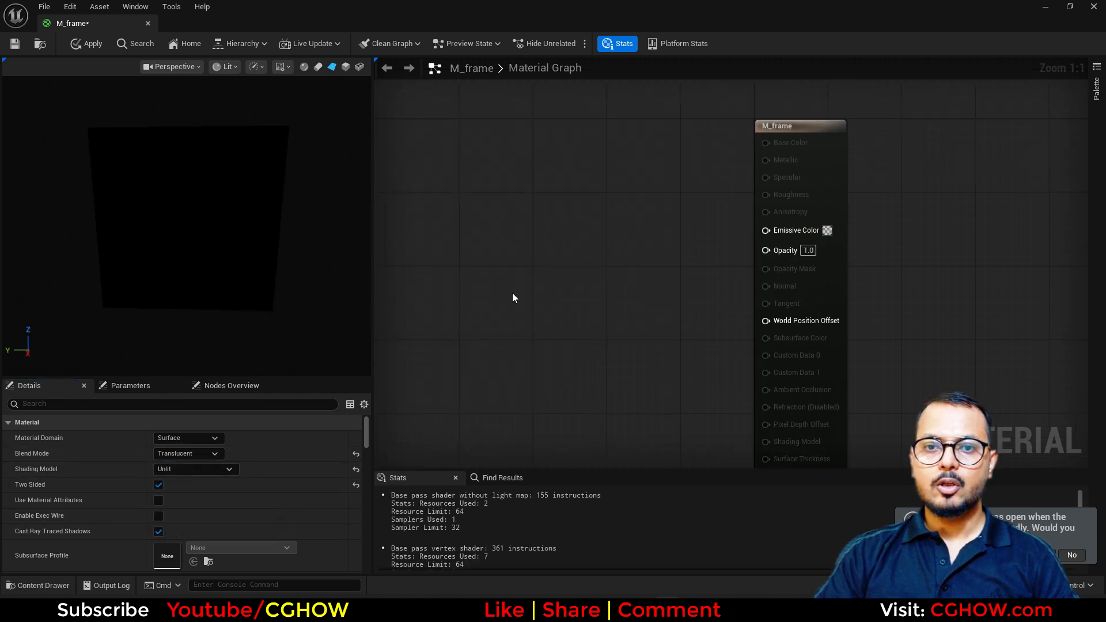
Add a GeneratedRoundRect node and connect its Result to the material's Emissive Color
right_click(573, 187)
text(gene)
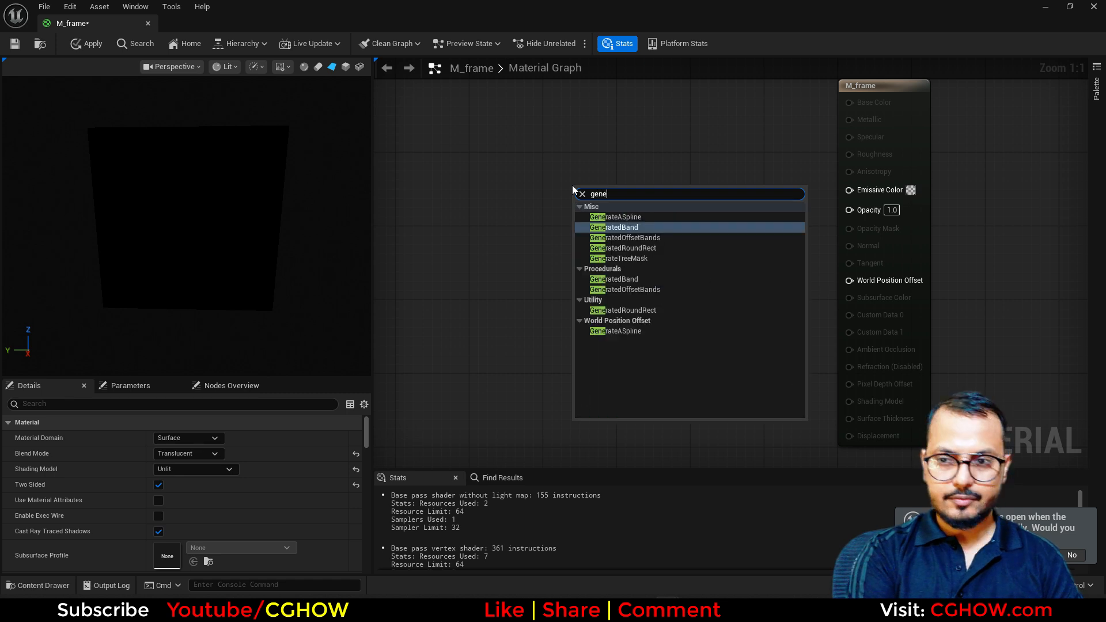
click(631, 249)
drag(683, 205, 852, 190)
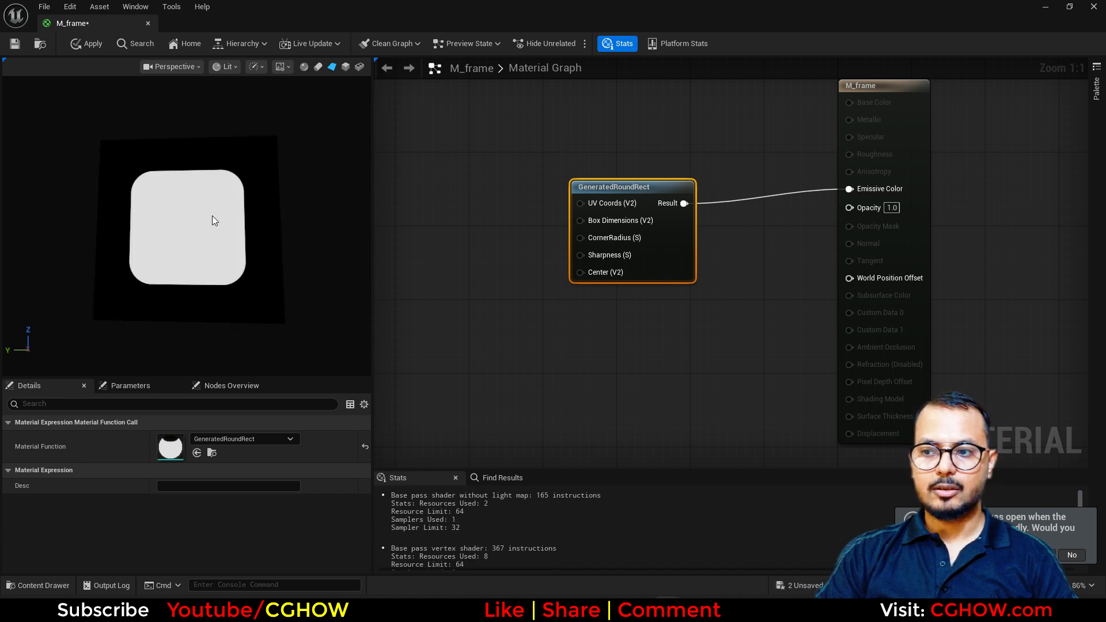
drag(234, 241, 234, 253)
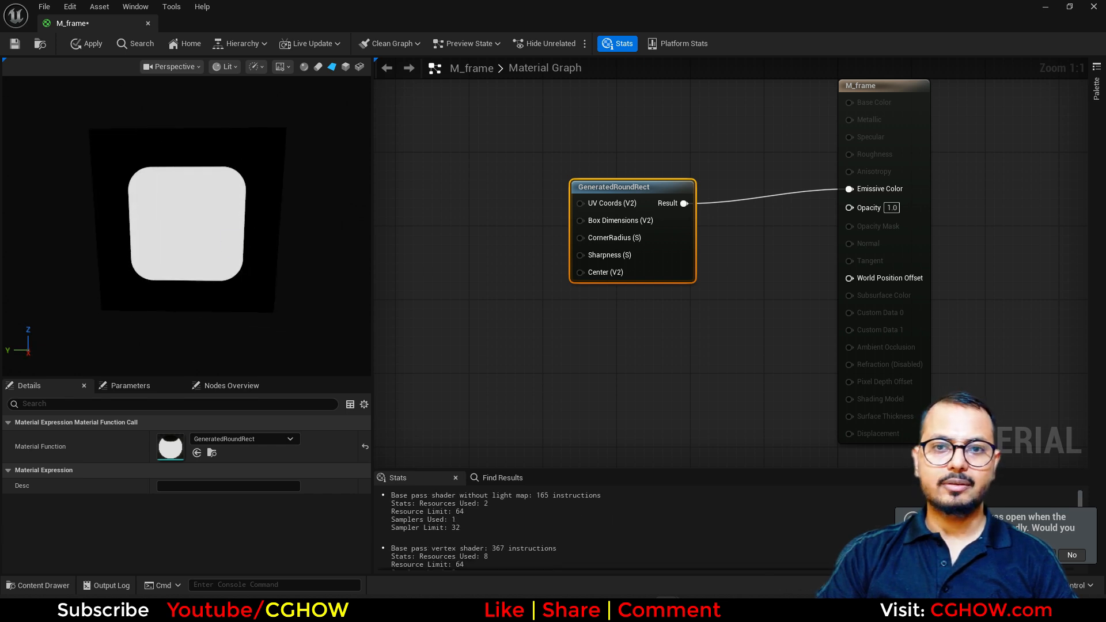
right_drag(223, 247, 223, 219)
drag(127, 186, 127, 185)
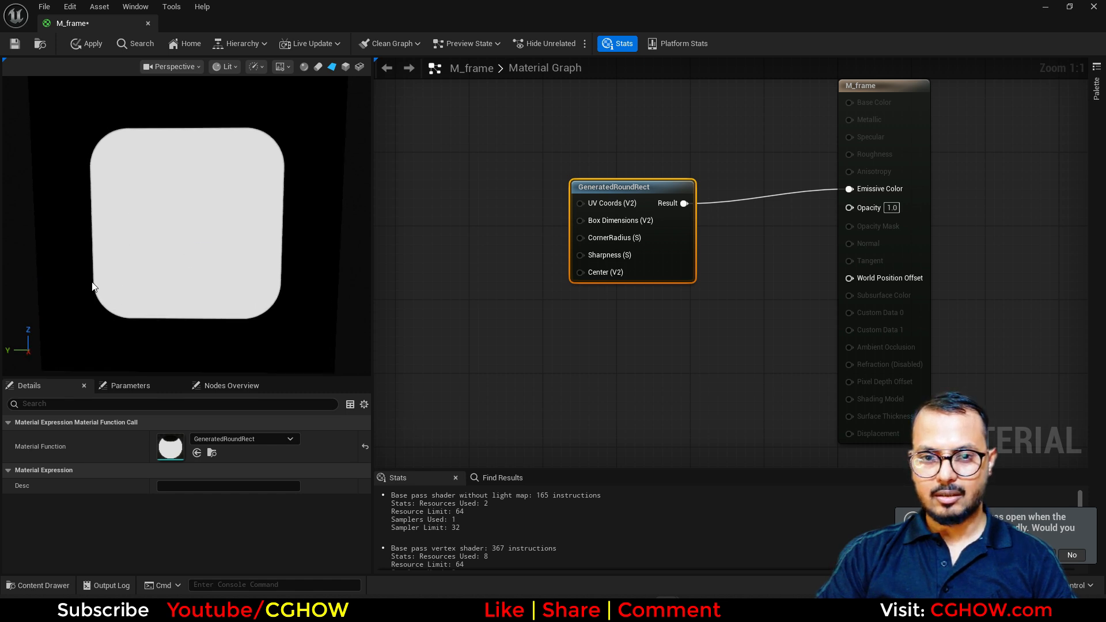
Add a constant node with value 0.05 and connect it to the CornerRadius input of GeneratedRoundRect
click(466, 240)
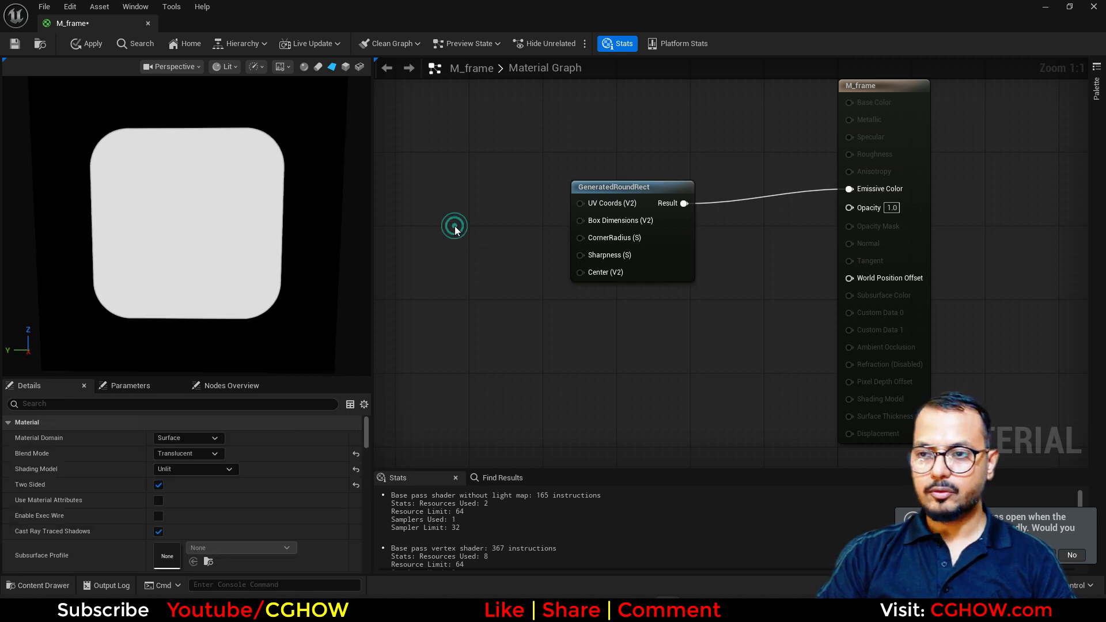
click(455, 229)
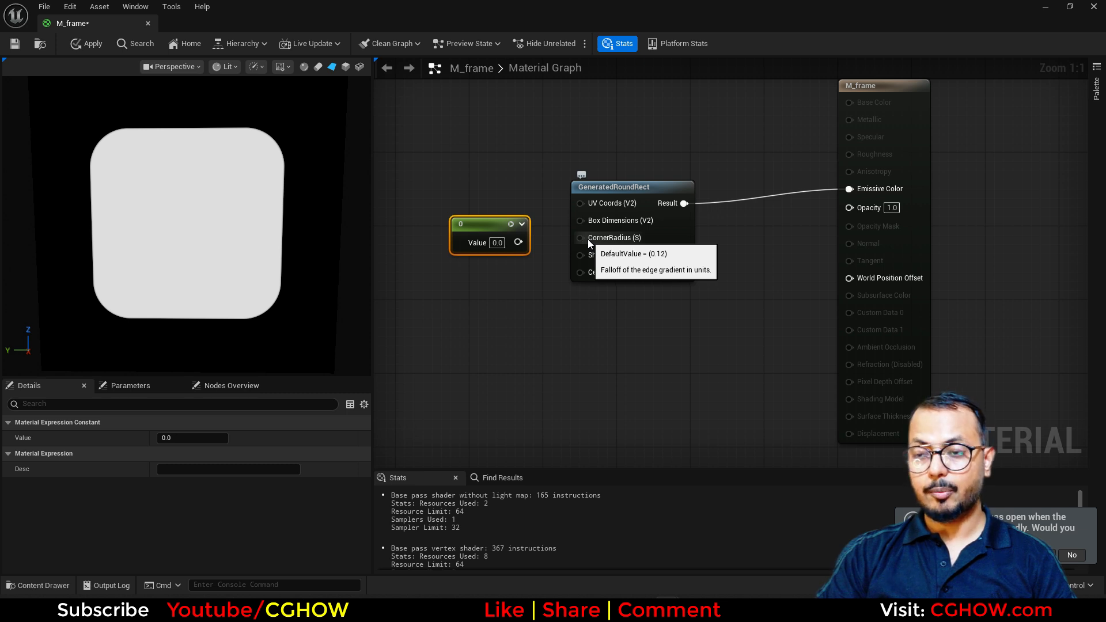
drag(589, 239, 503, 219)
click(498, 243)
text(0.05)
key(Return)
right_drag(503, 219, 455, 297)
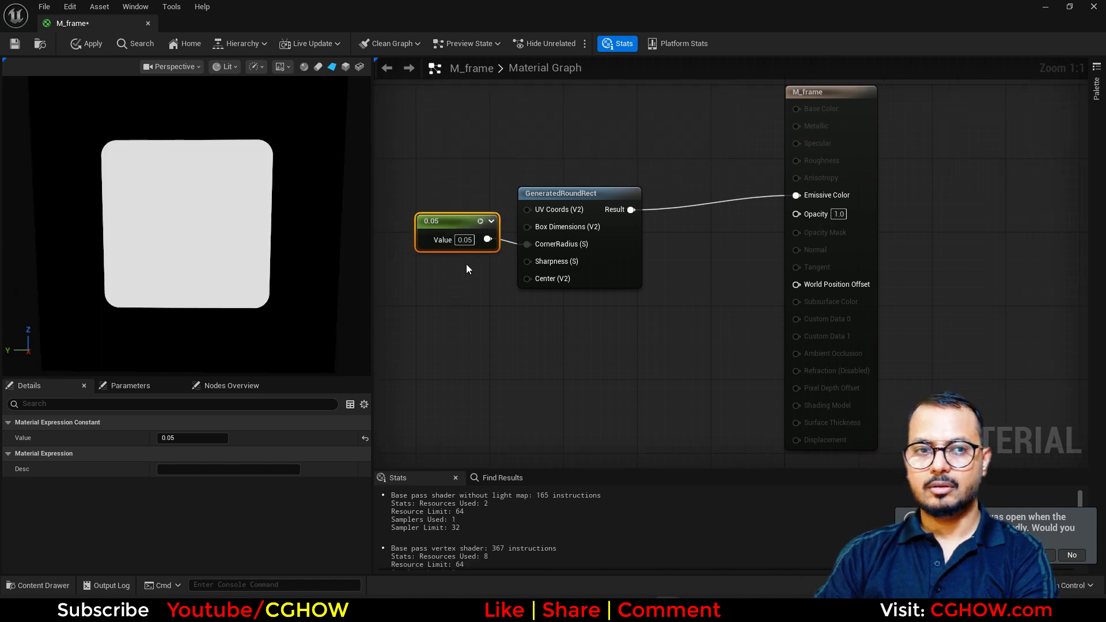
Set the CornerRadius constant to 0.02 and move the M_frame output node farther away from GeneratedRoundRect
click(465, 240)
text(0.02)
key(Return)
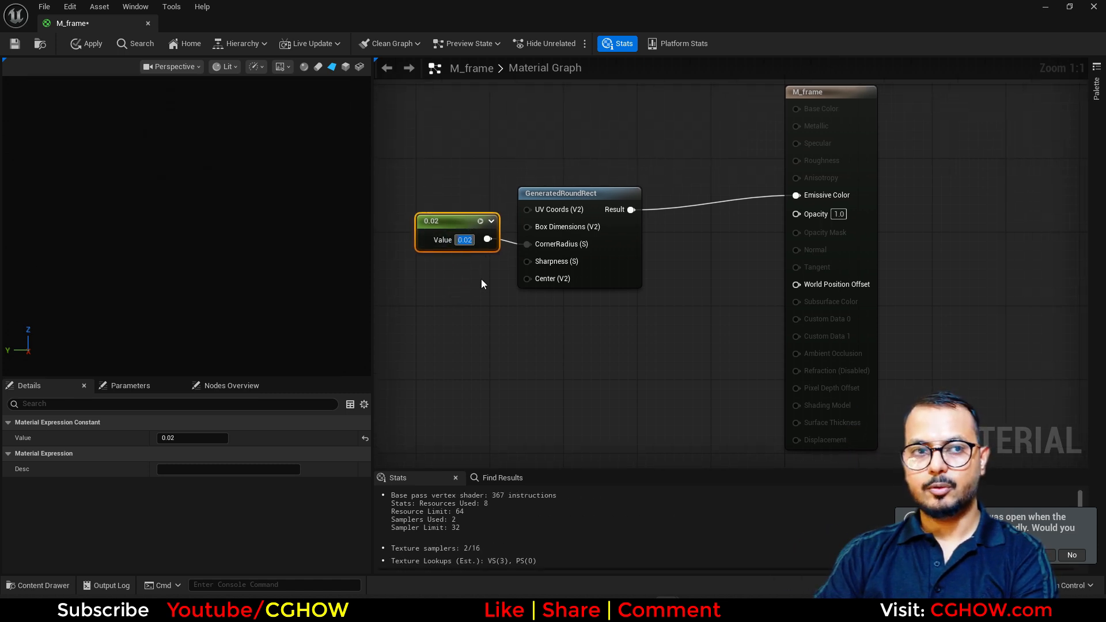
drag(460, 227, 450, 236)
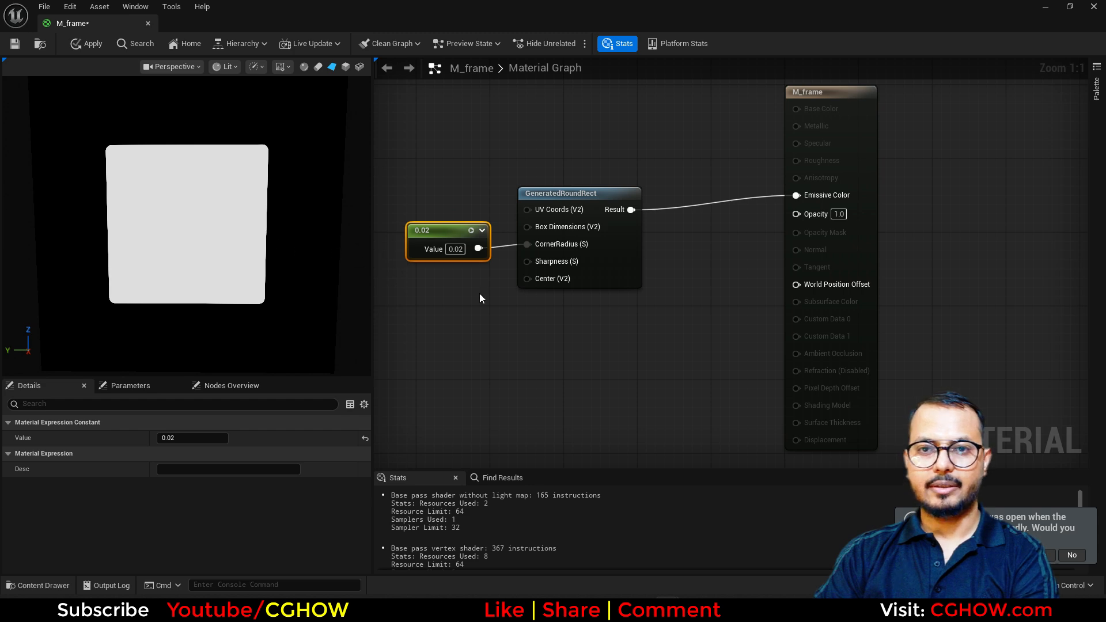
right_drag(479, 298, 417, 320)
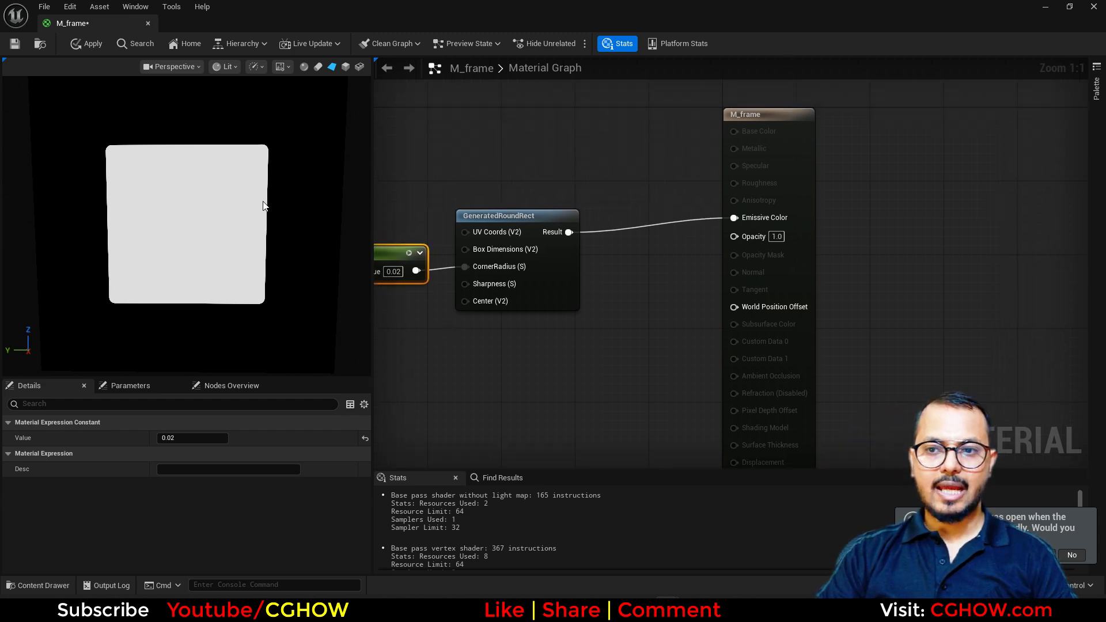
right_drag(500, 314, 571, 310)
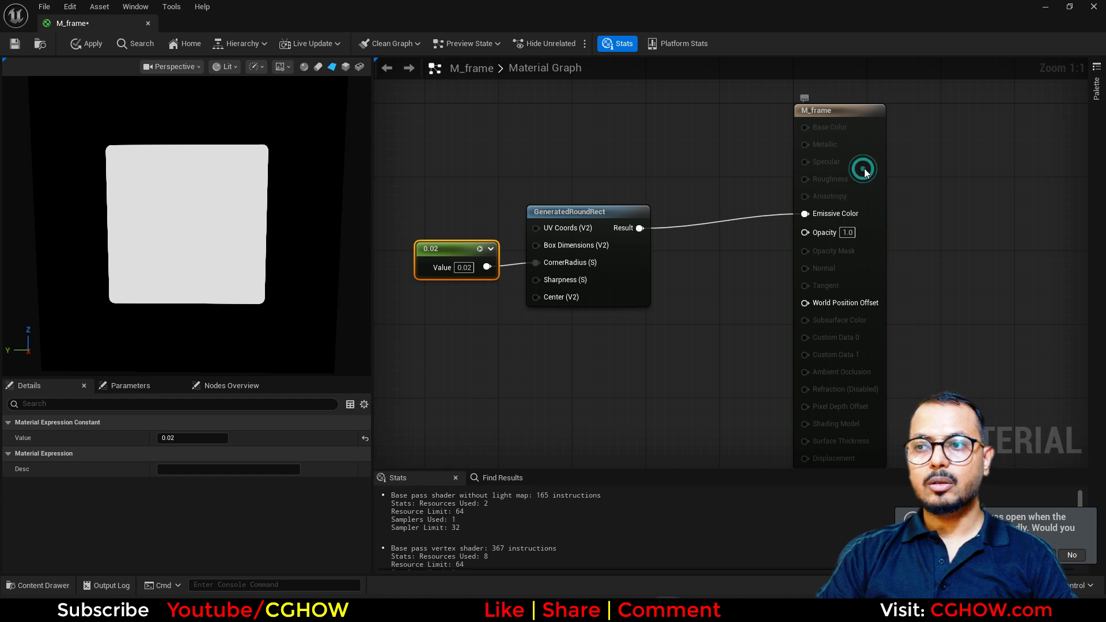
drag(862, 169, 969, 164)
Add a constant node with value 1 and connect it to the Sharpness input of GeneratedRoundRect
mouse_move(543, 283)
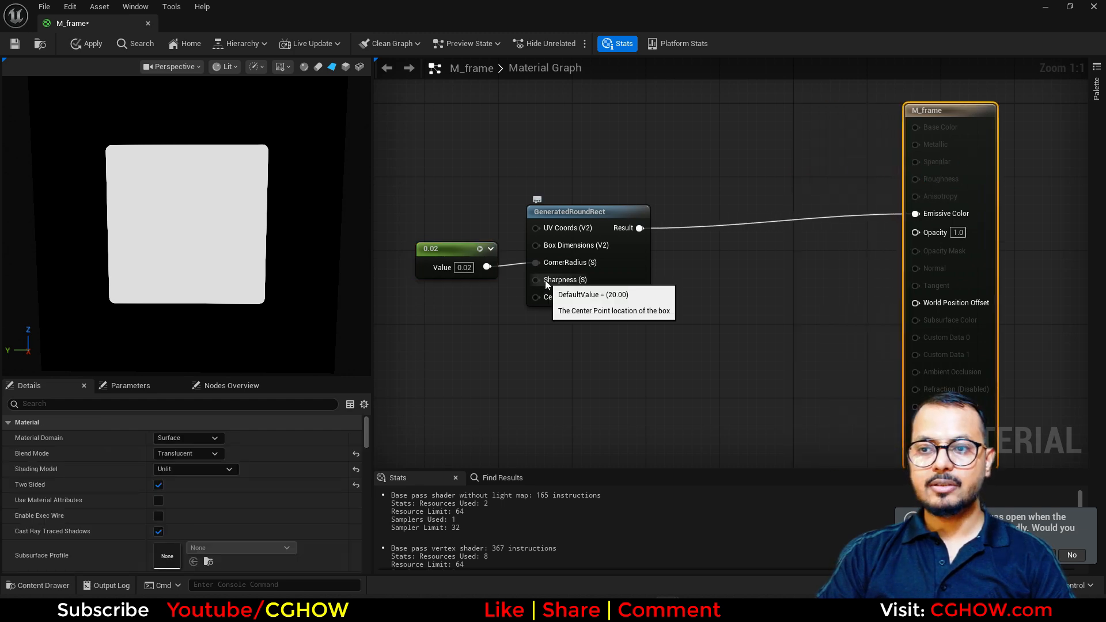
key(1)
click(443, 298)
drag(510, 322, 538, 280)
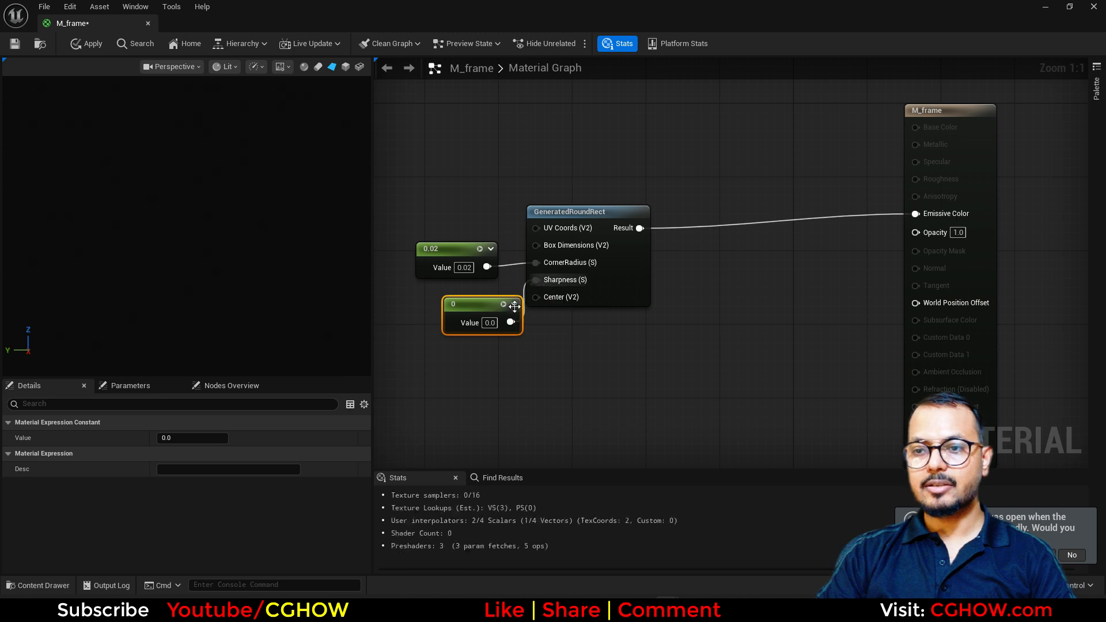
click(489, 323)
text(1)
key(Return)
drag(484, 306, 475, 307)
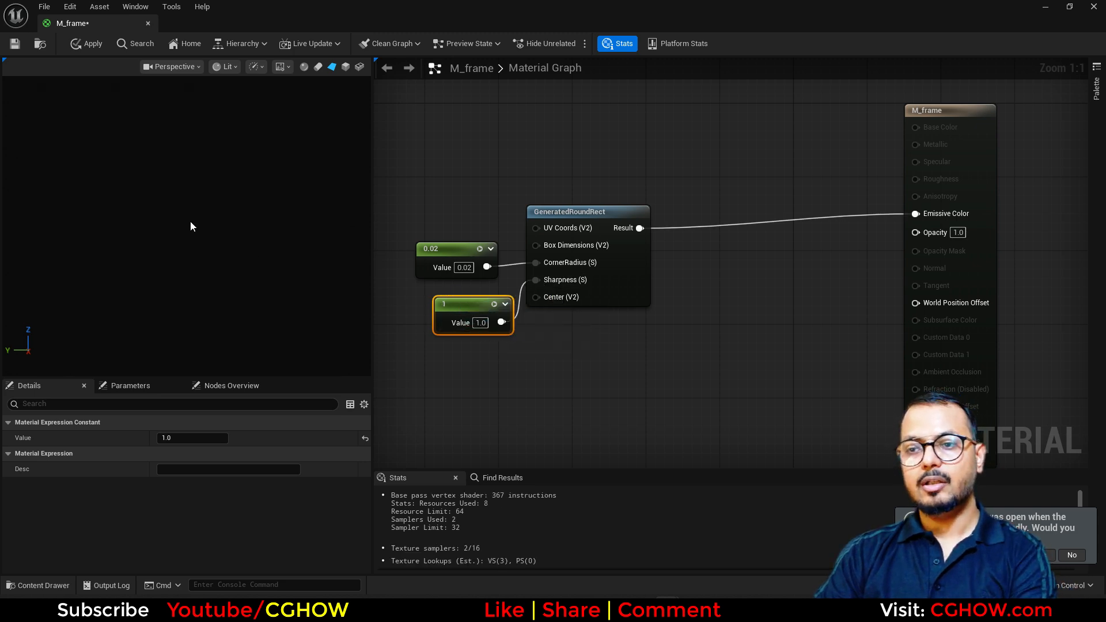
Insert a Sine node between the GeneratedRoundRect Result and the Emissive Color input
right_drag(692, 281, 618, 302)
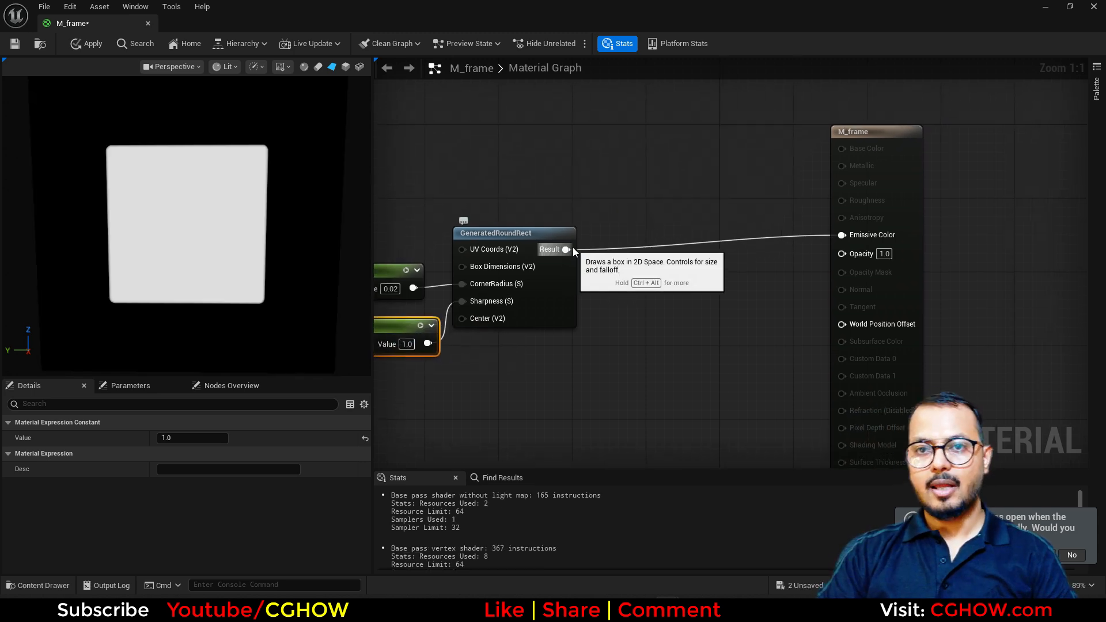
drag(571, 249, 858, 240)
text(sin)
click(635, 263)
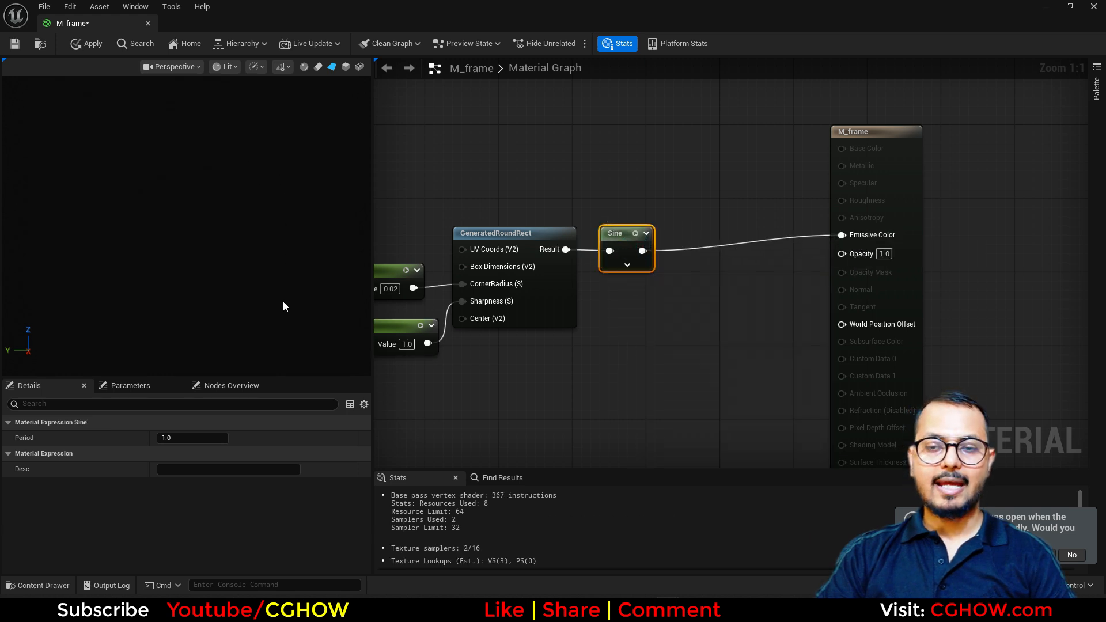
scroll(243, 183, up, 3)
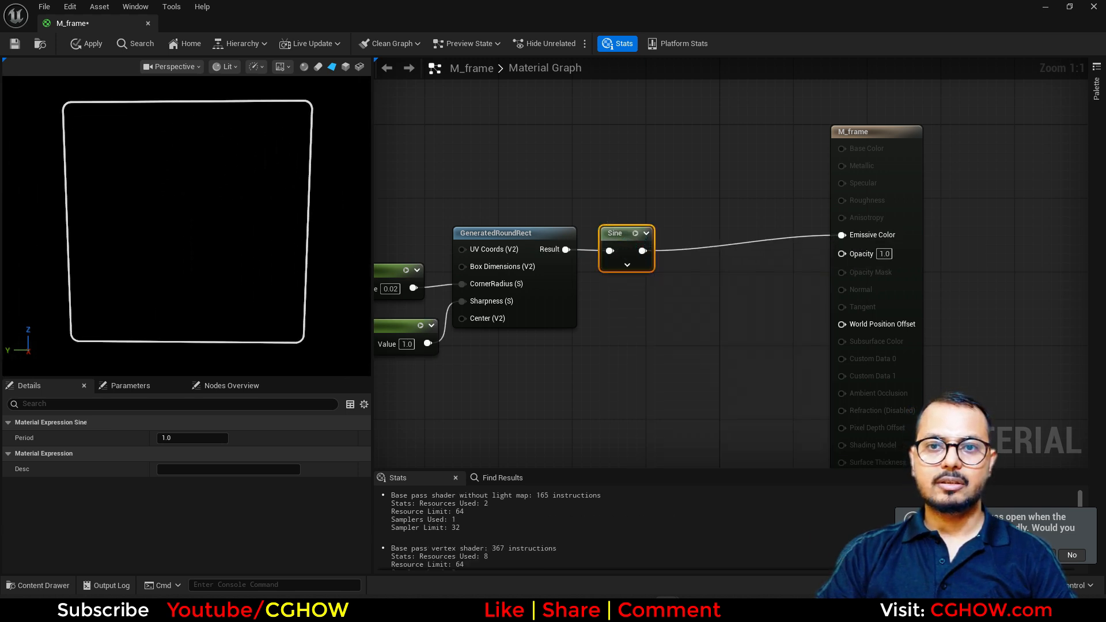
right_drag(580, 367, 653, 351)
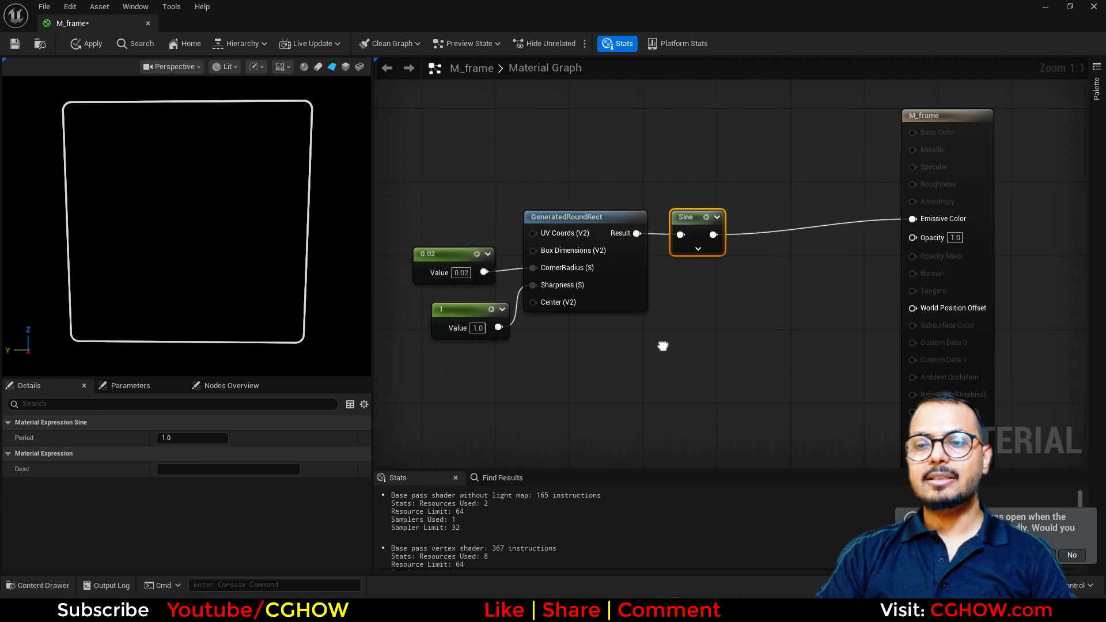
click(595, 307)
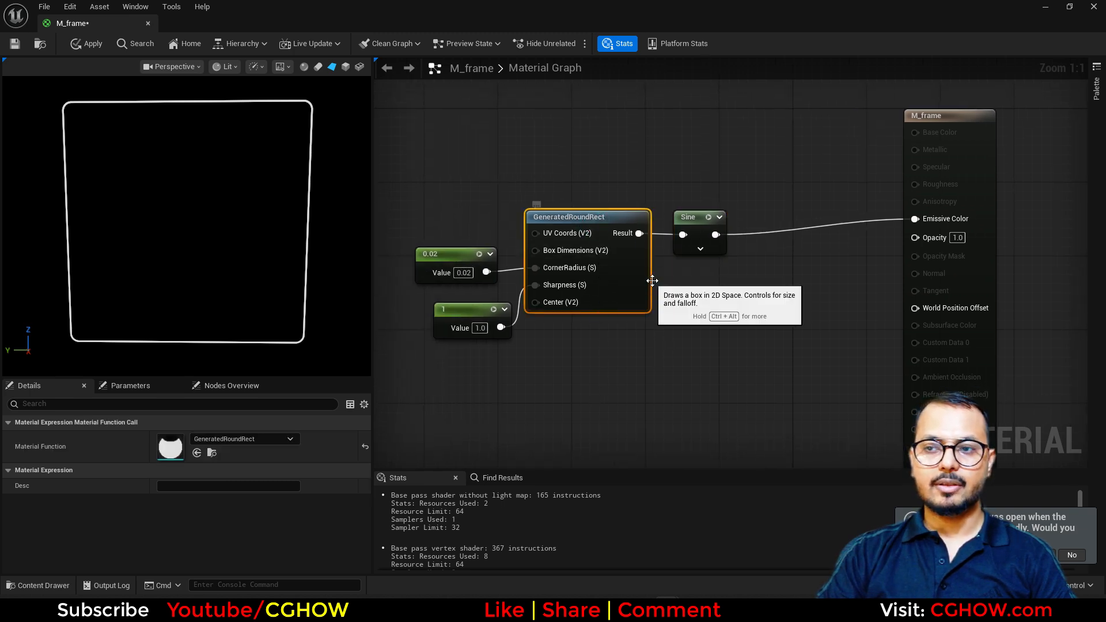
click(481, 329)
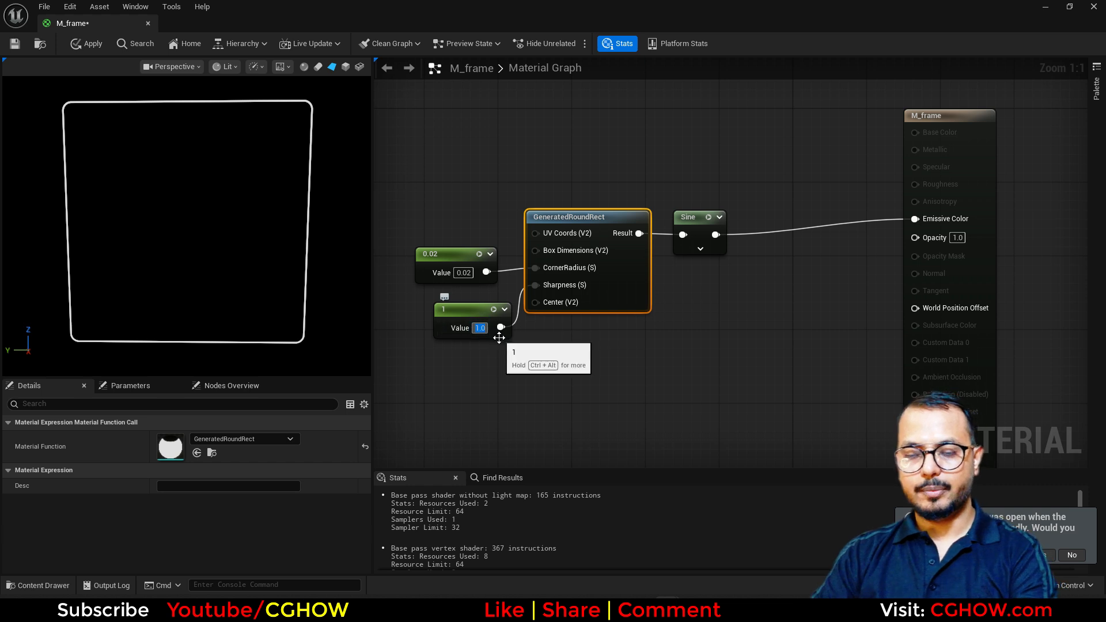
right_drag(744, 295, 693, 305)
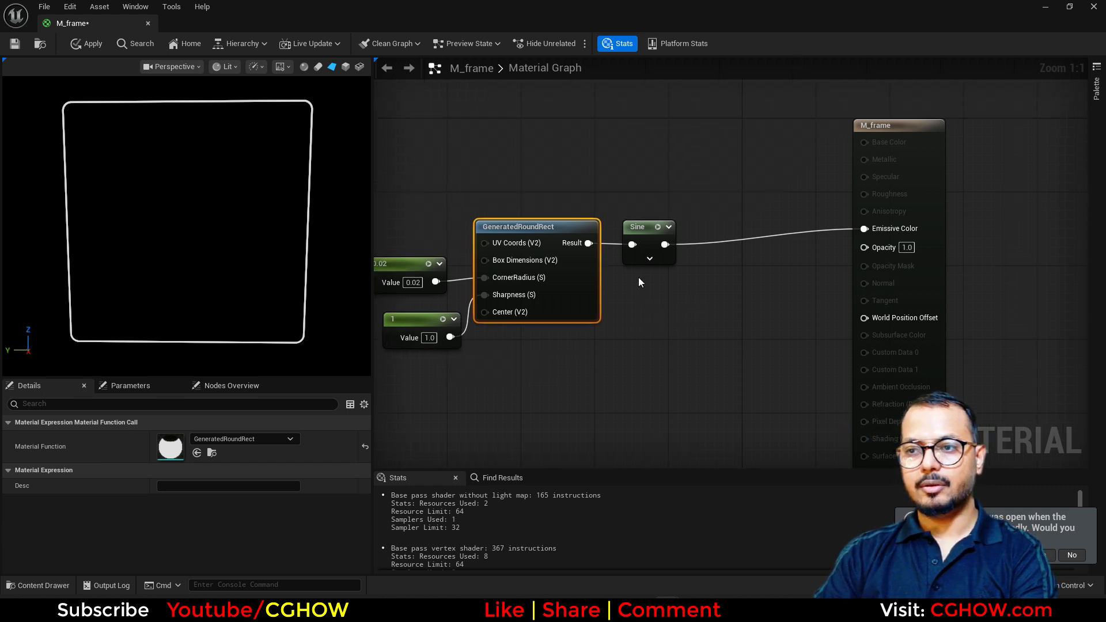
Try Period values of 0.2 and 5 on the Sine node
click(630, 227)
click(199, 438)
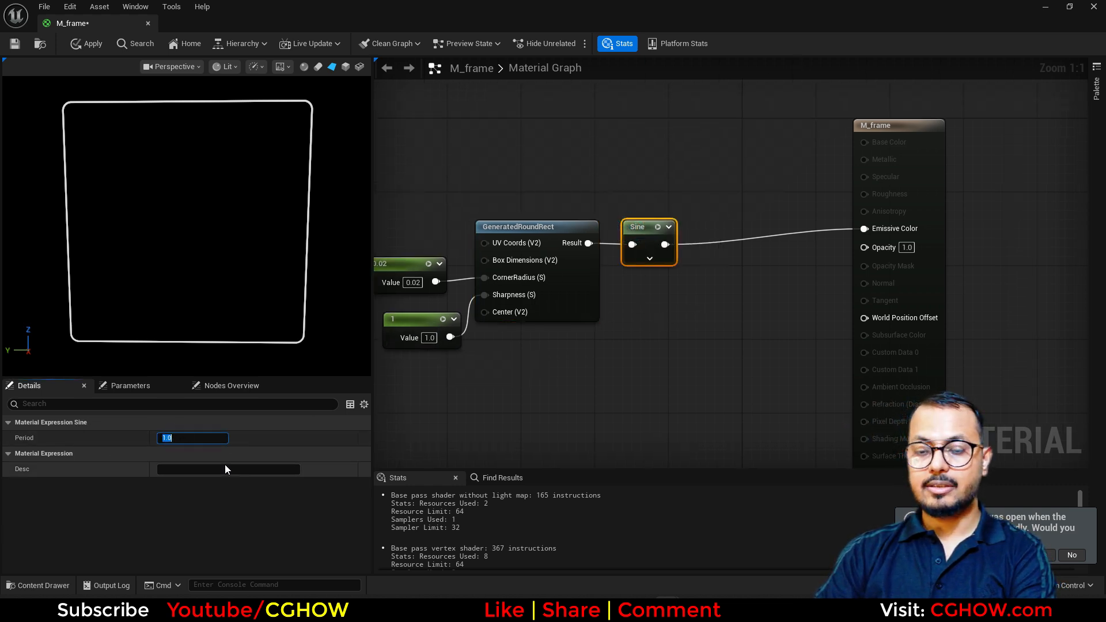
text(0.2)
key(Return)
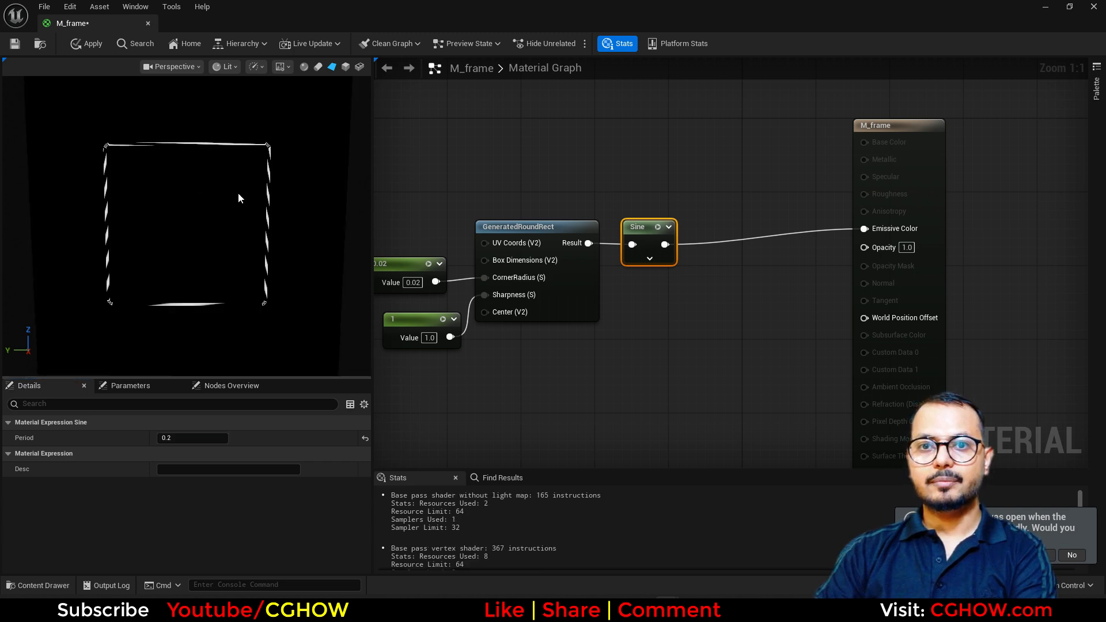
right_drag(239, 194, 239, 167)
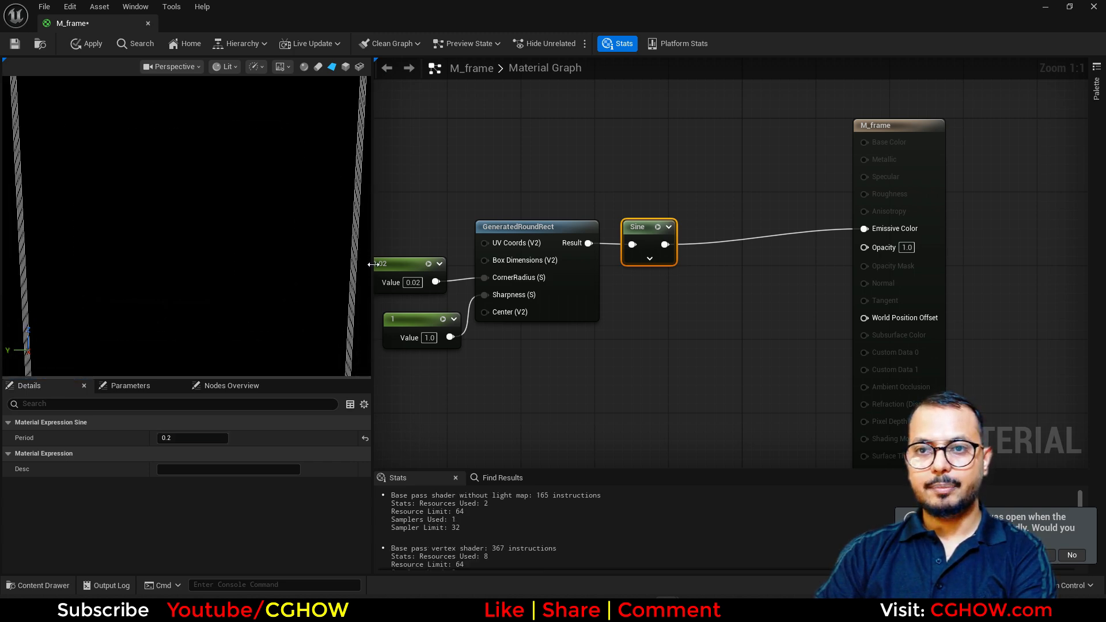
click(190, 437)
text(5)
key(Return)
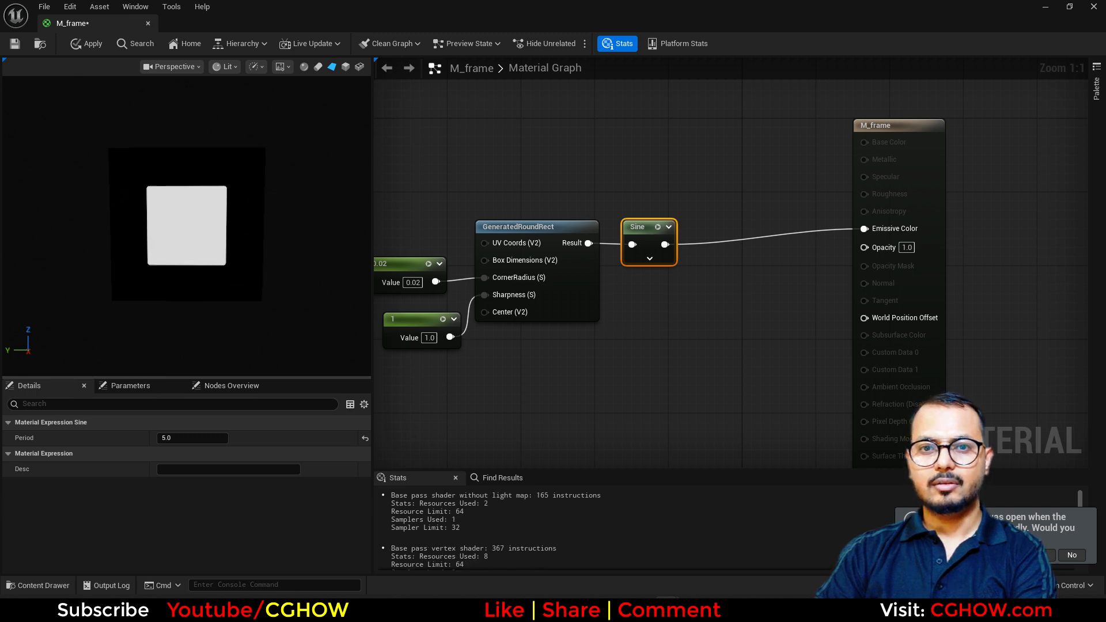
Set the Sine node's Period to 2
click(181, 437)
text(2)
key(Return)
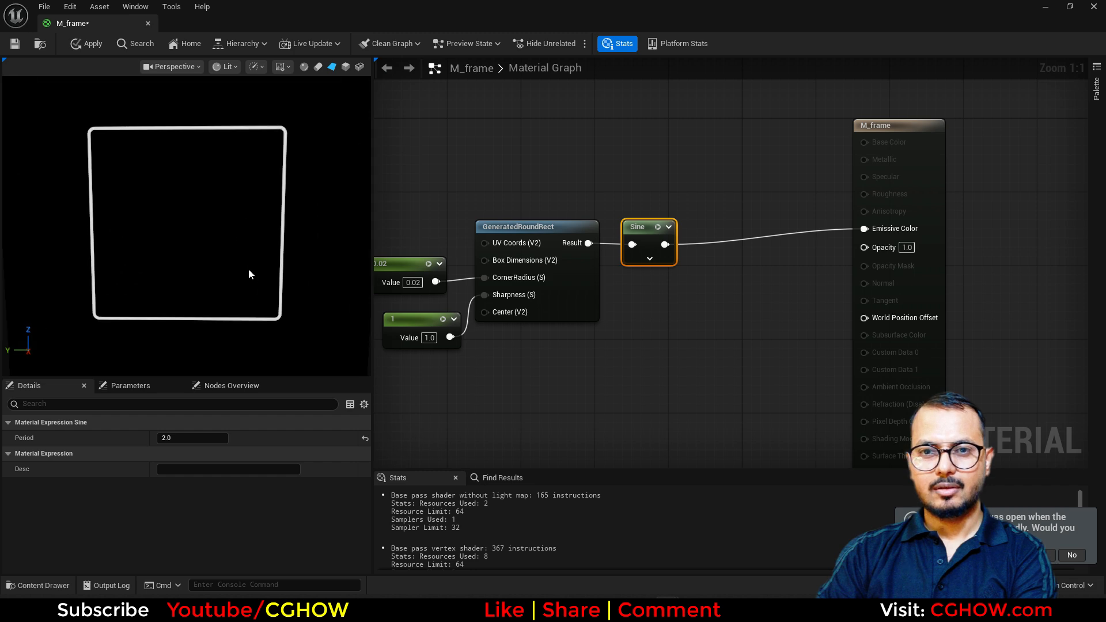
Convert the constant feeding the Sharpness input into a parameter named sharpness and move it farther from GeneratedRoundRect
right_drag(431, 372, 489, 340)
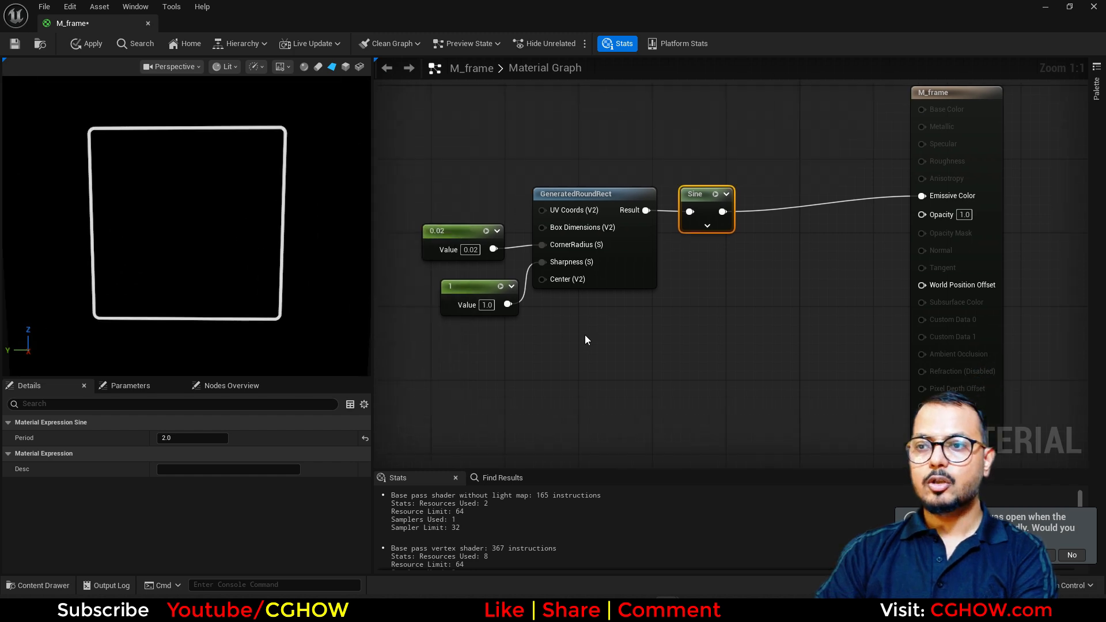
right_click(471, 286)
click(554, 319)
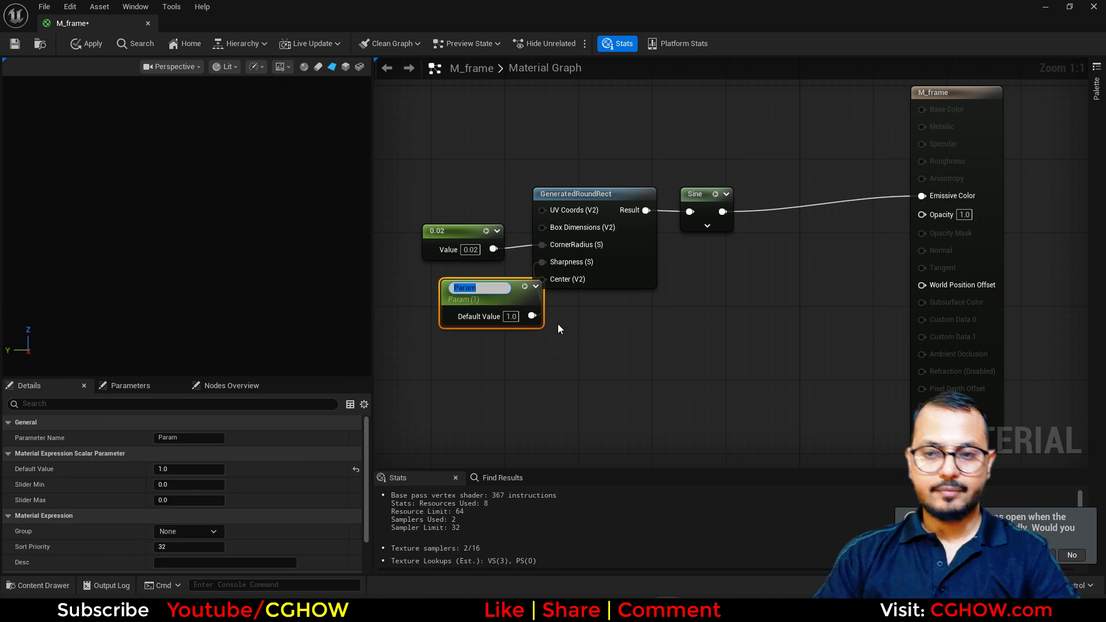
text(sharpness)
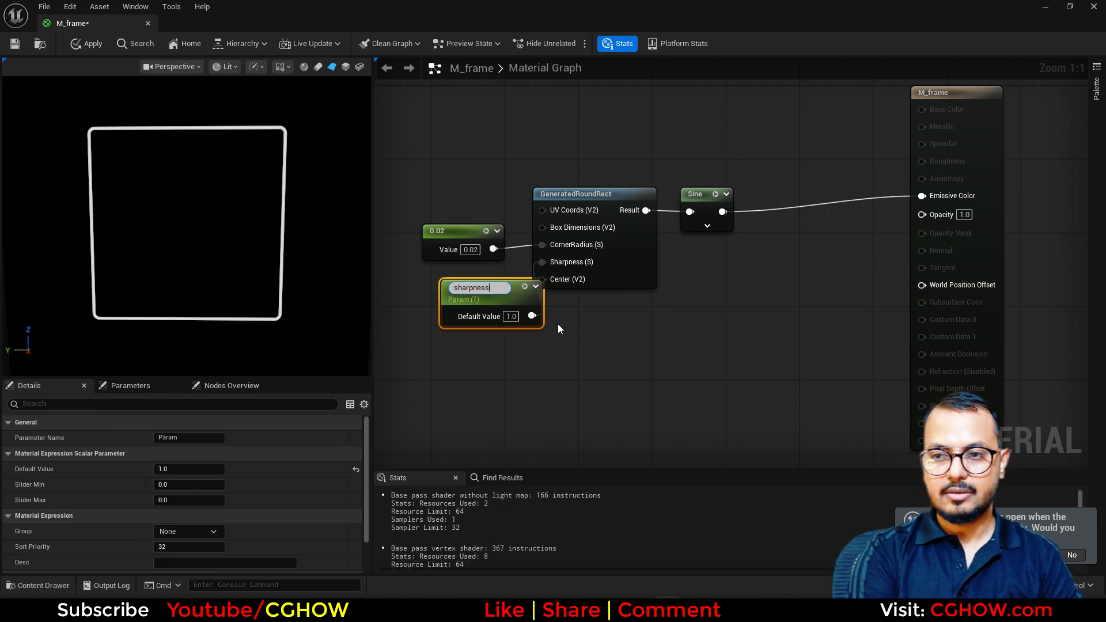
key(Return)
drag(501, 288, 455, 288)
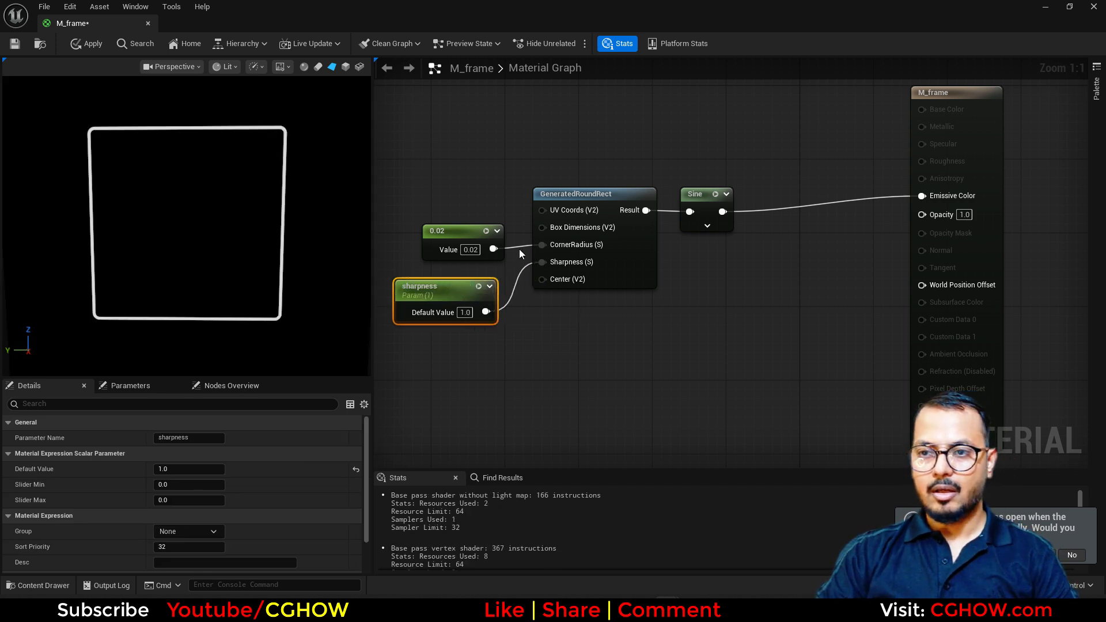
Move the Sine node to the middle between GeneratedRoundRect and the M_frame output, and save the material
right_drag(697, 280, 592, 235)
drag(592, 235, 647, 234)
click(588, 254)
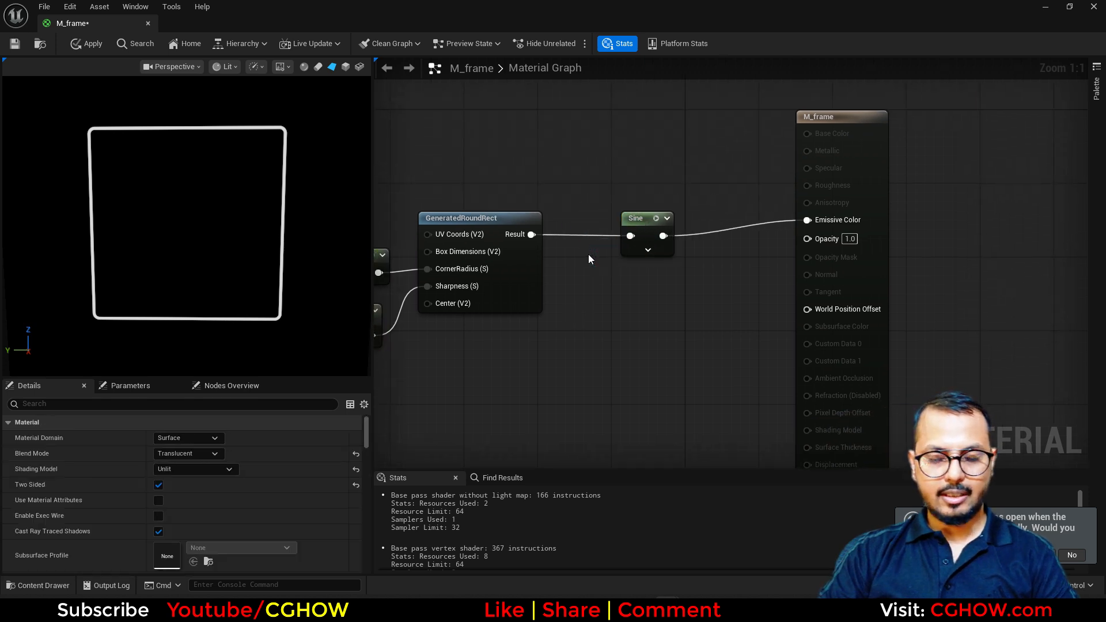
click(642, 245)
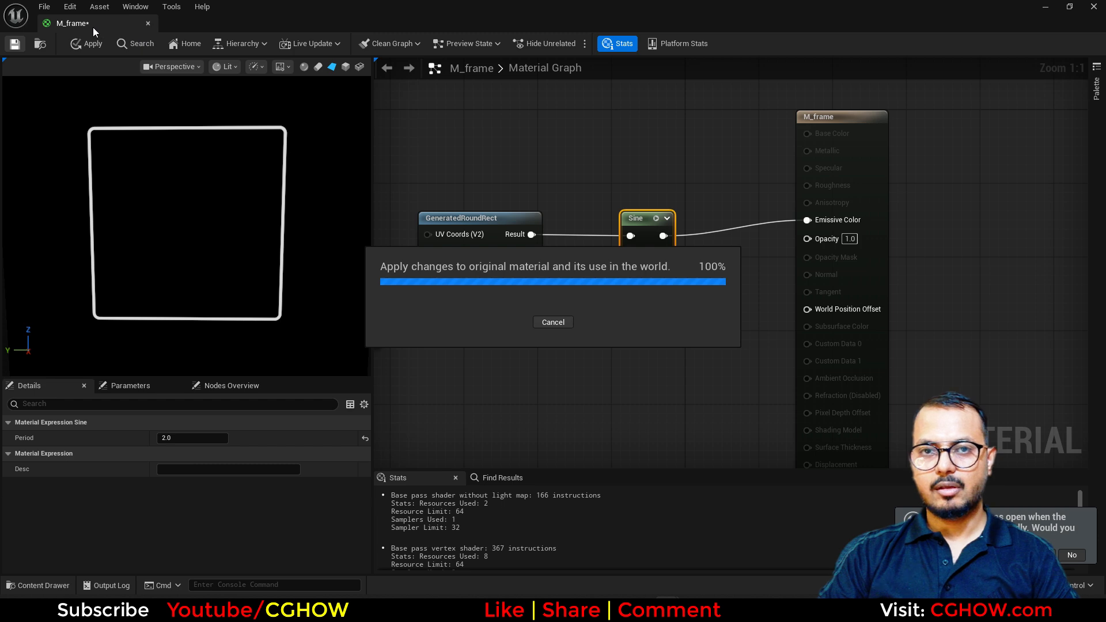
Create a material instance from the M_frame material in the Rarity folder, keeping the default name
drag(92, 27, 208, 25)
click(135, 22)
right_click(272, 443)
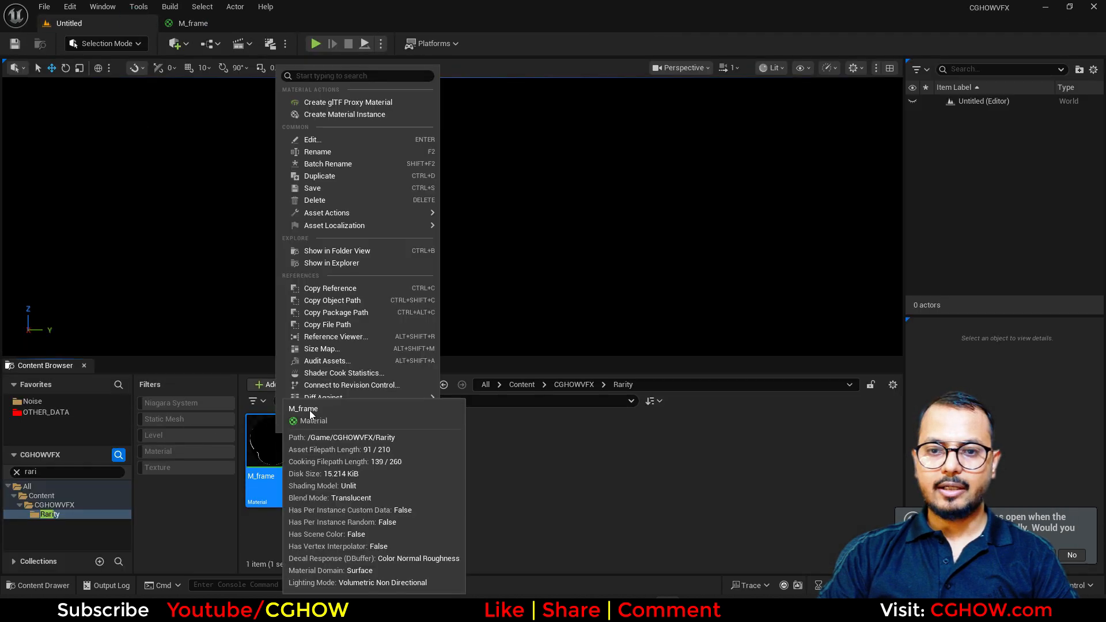
click(369, 119)
key(Return)
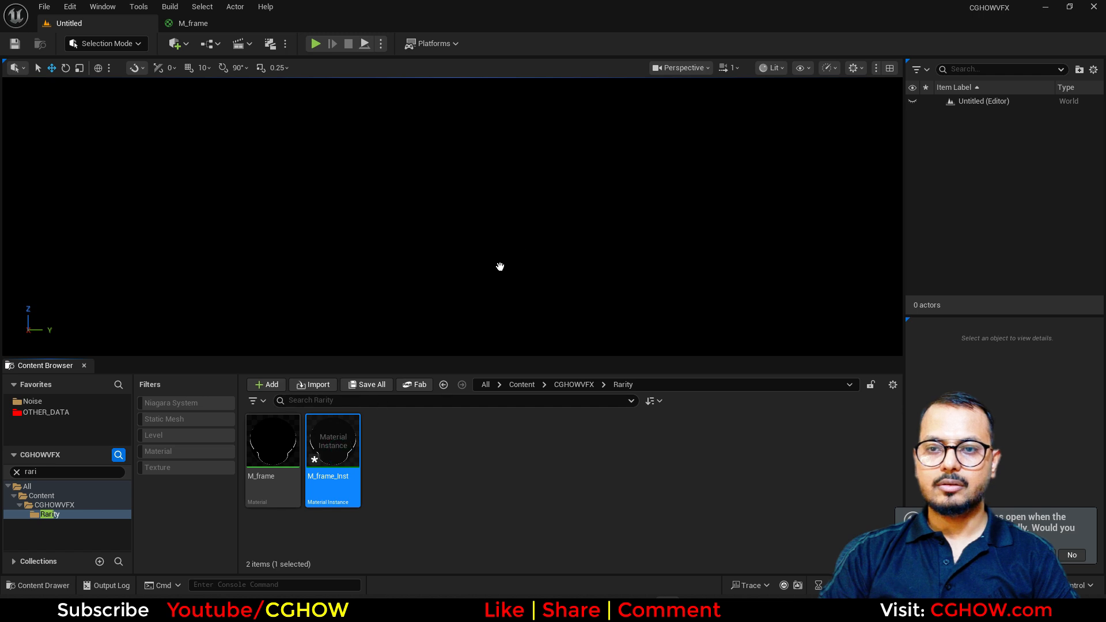
Open the new material instance, enable its sharpness override and lower it to about 0.055
key(Return)
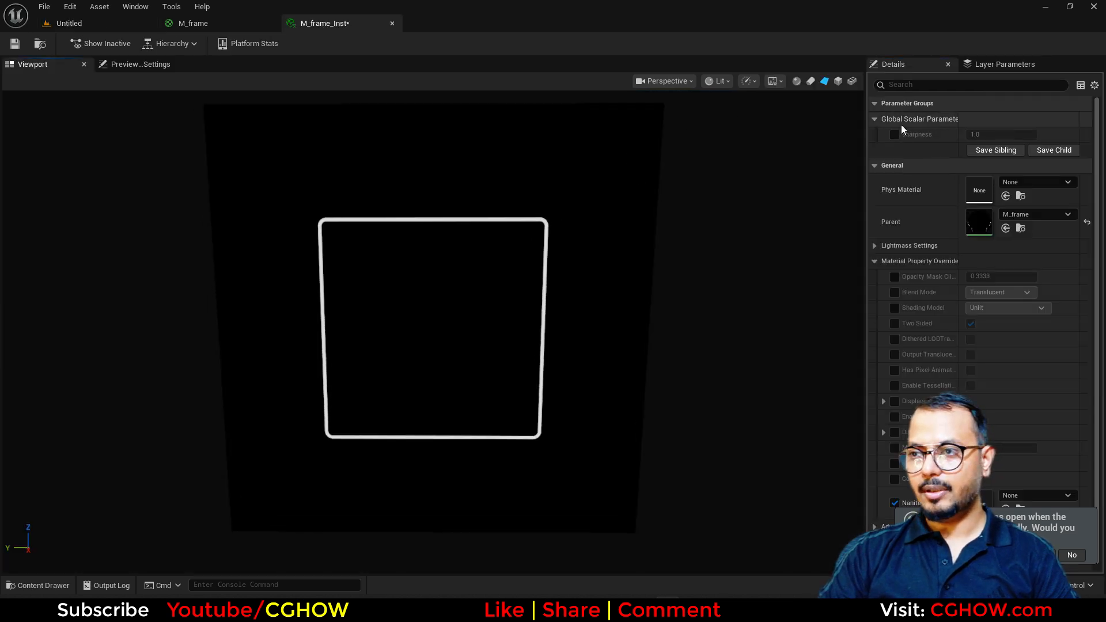
click(894, 134)
mouse_move(979, 133)
mouse_down()
mouse_move(1014, 133)
mouse_move(959, 134)
mouse_move(979, 134)
mouse_up()
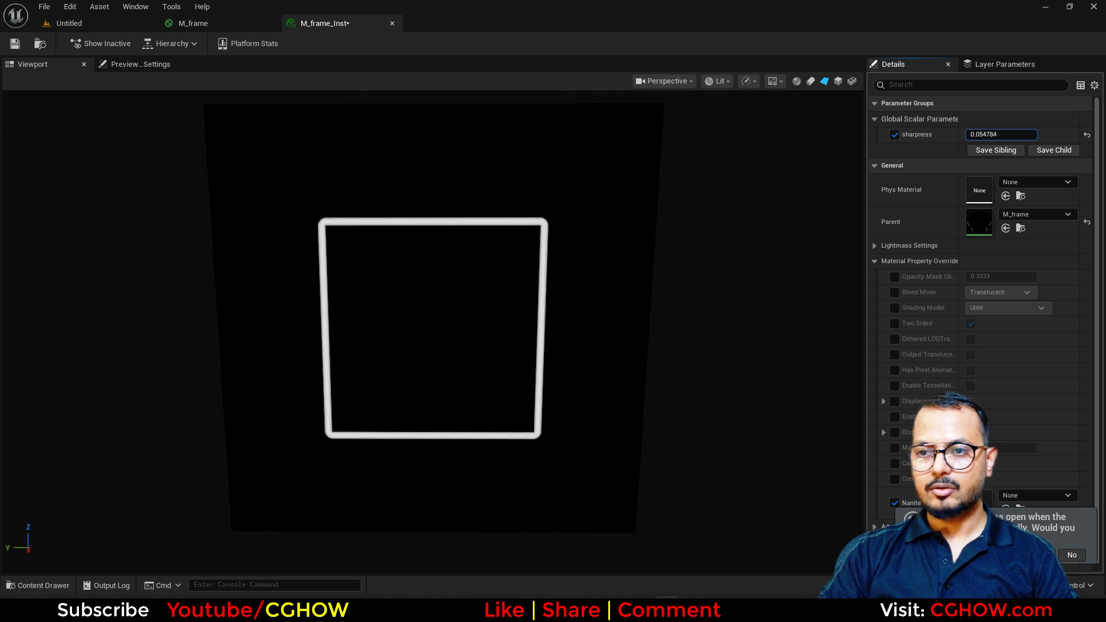
mouse_move(531, 304)
mouse_down()
mouse_move(570, 305)
mouse_move(524, 304)
mouse_up()
Return to the M_frame material graph and set the CornerRadius constant to 0.03
click(192, 23)
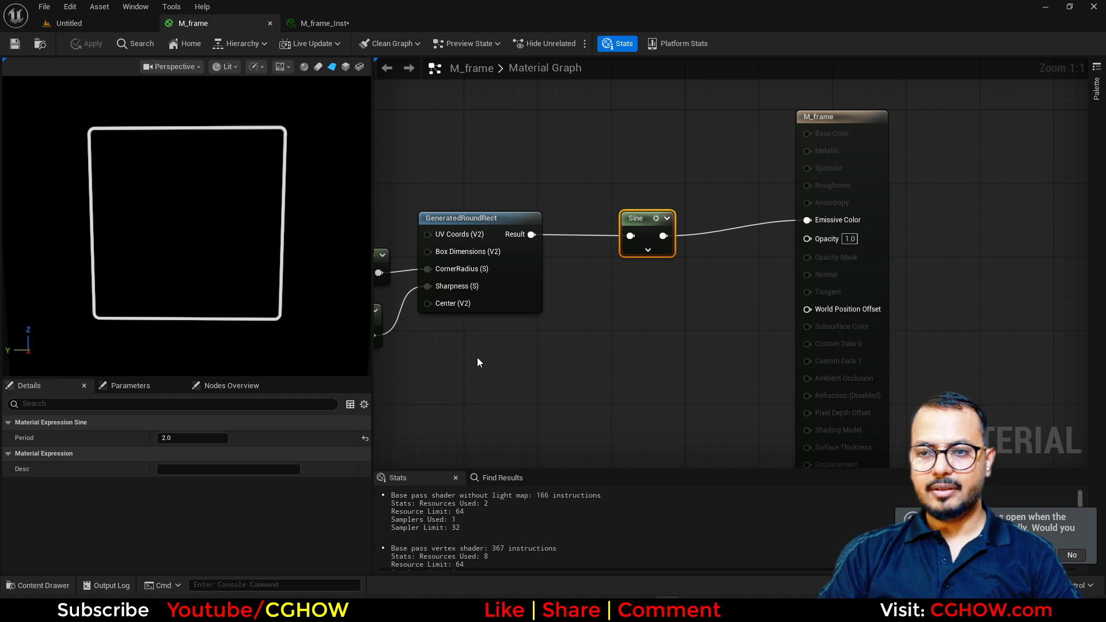
click(494, 290)
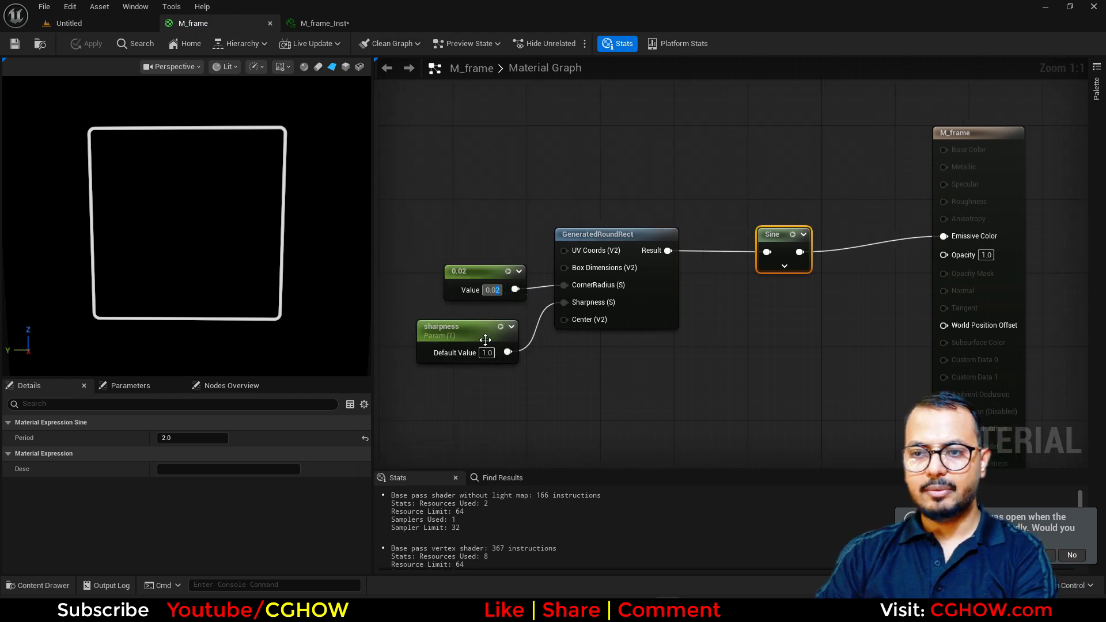
text(0.03)
key(Return)
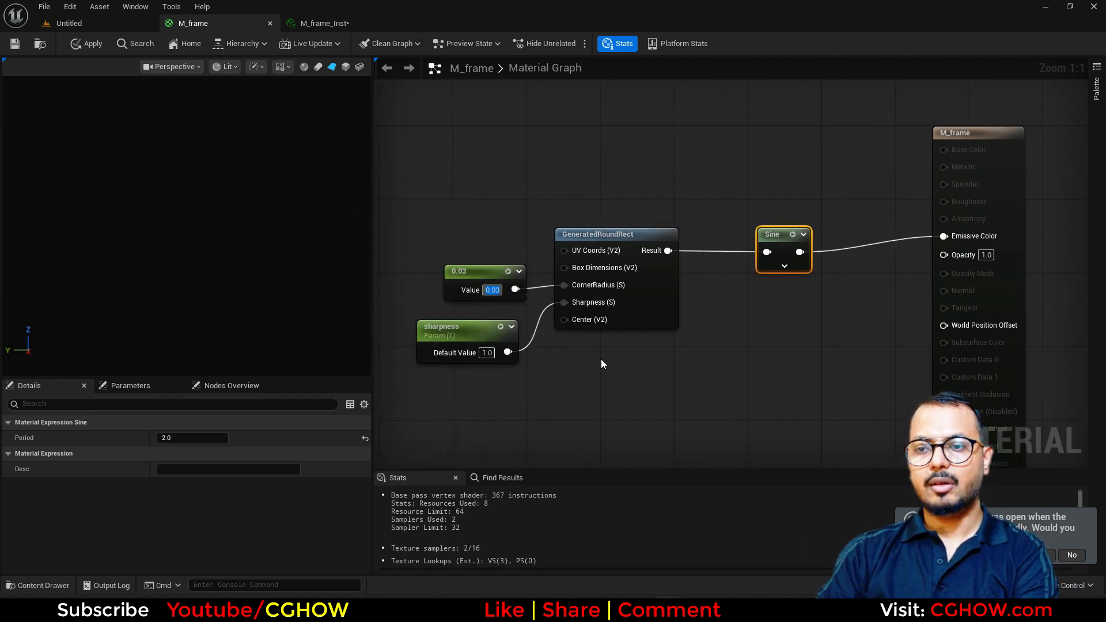
Move the M_frame output node farther away from the Sine node
right_click(581, 410)
right_drag(601, 359, 368, 444)
click(568, 421)
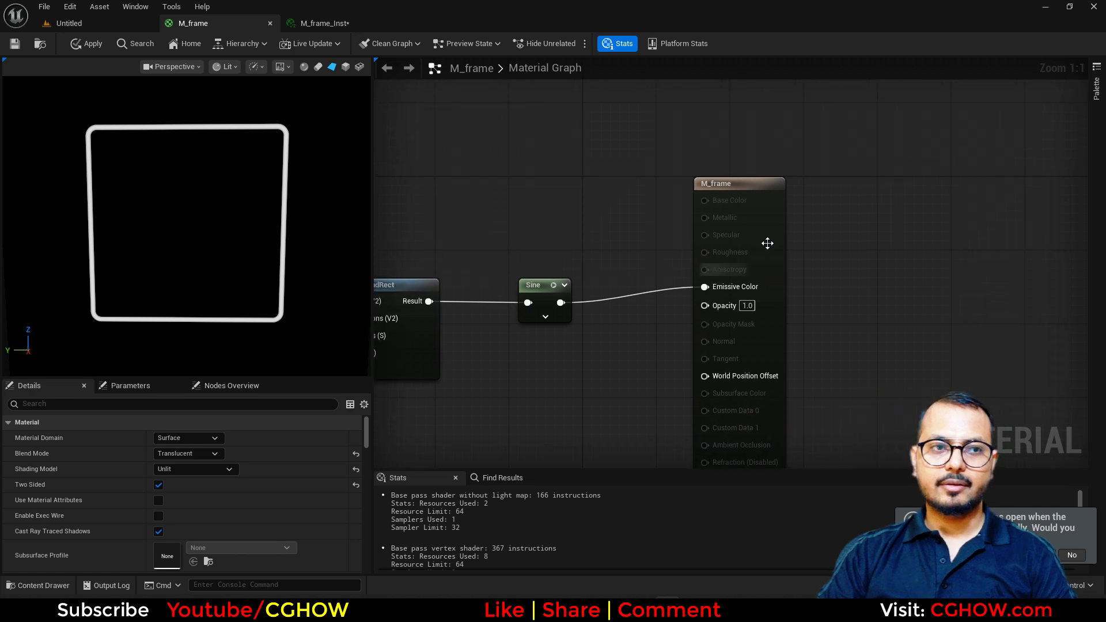
drag(772, 235, 865, 225)
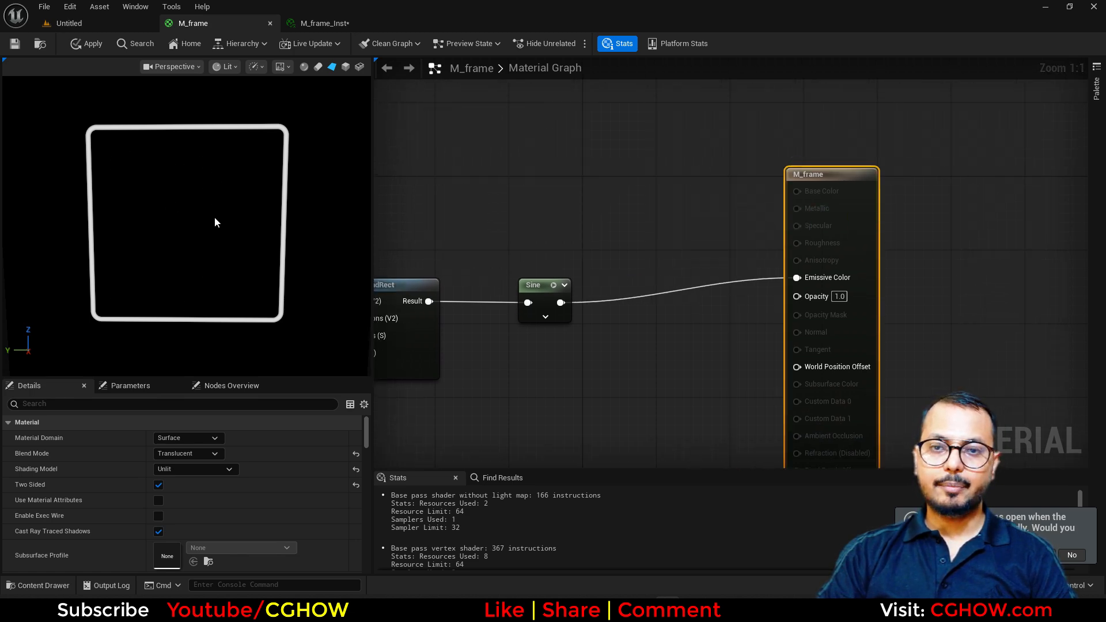
Try the Sine output as the source for the material's Opacity input
drag(561, 303, 825, 296)
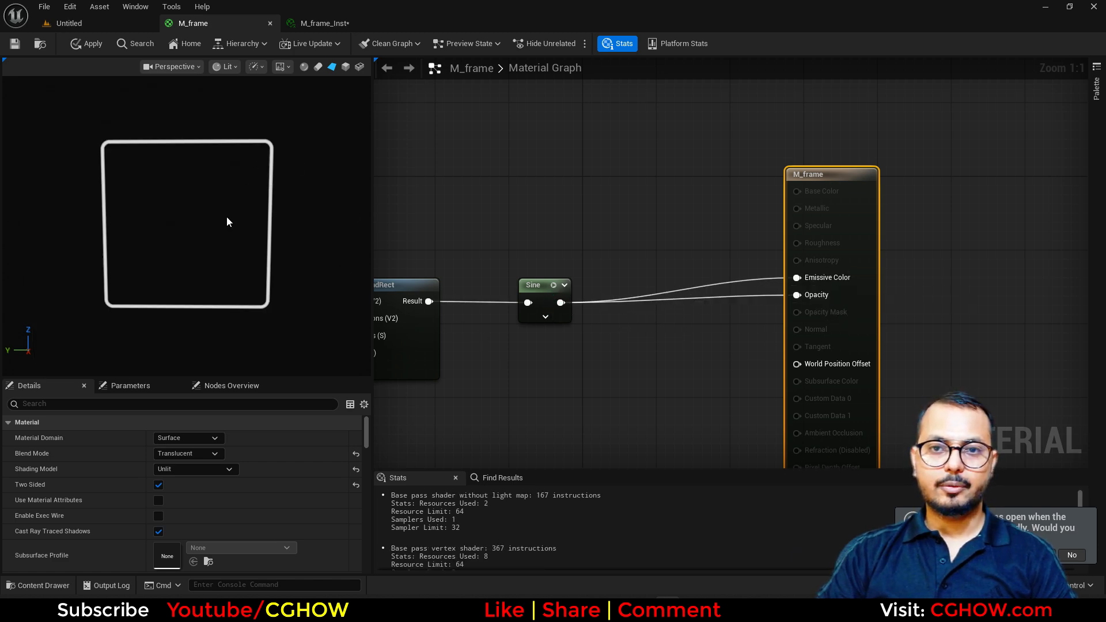
scroll(227, 217, down, 3)
drag(227, 218, 247, 202)
Connect the GeneratedRoundRect Result directly to the Opacity input and move the Sine node above that wire
drag(429, 301, 814, 292)
drag(536, 286, 536, 249)
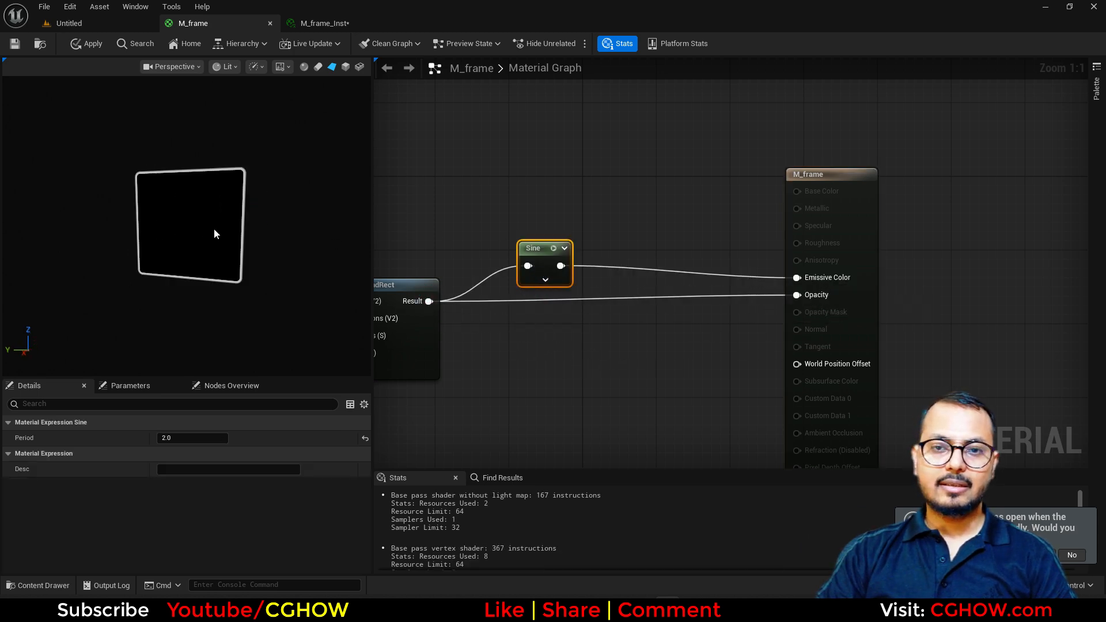
Examine the frame's black interior, outer transparency and rounded corners in the material preview from several angles
mouse_move(186, 231)
mouse_down()
mouse_move(144, 231)
mouse_move(155, 248)
mouse_move(186, 231)
mouse_up()
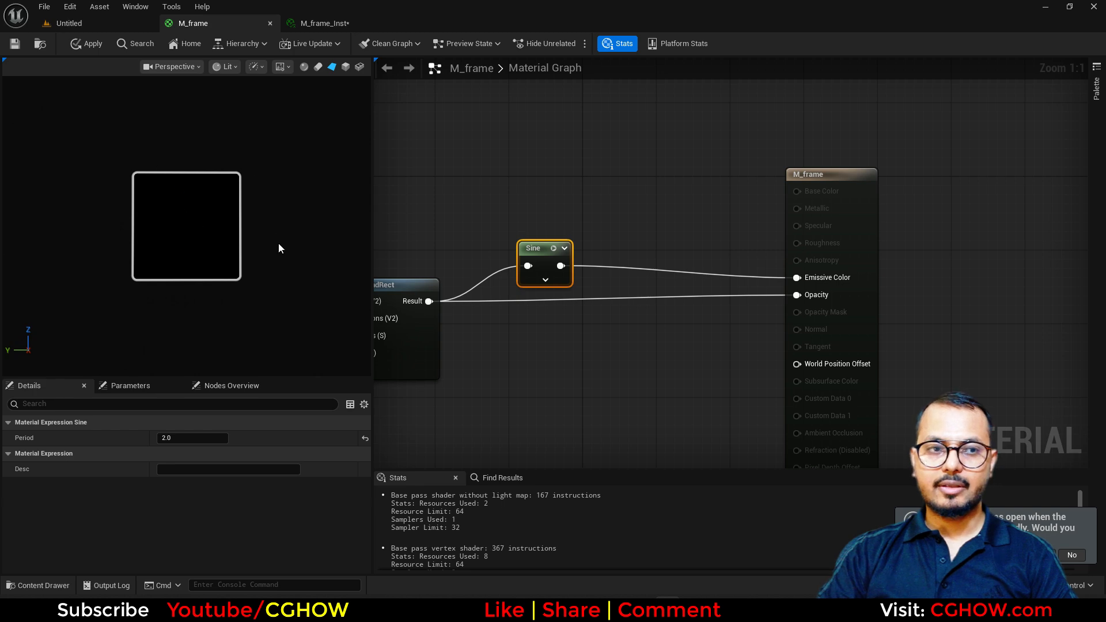
drag(279, 244, 228, 284)
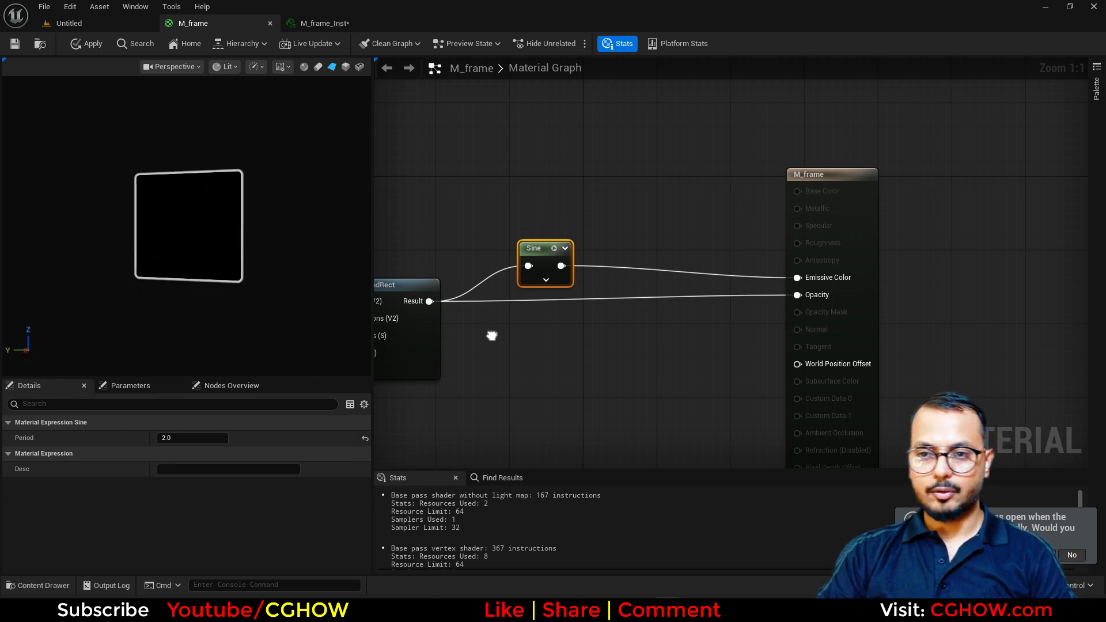
right_drag(491, 333, 650, 325)
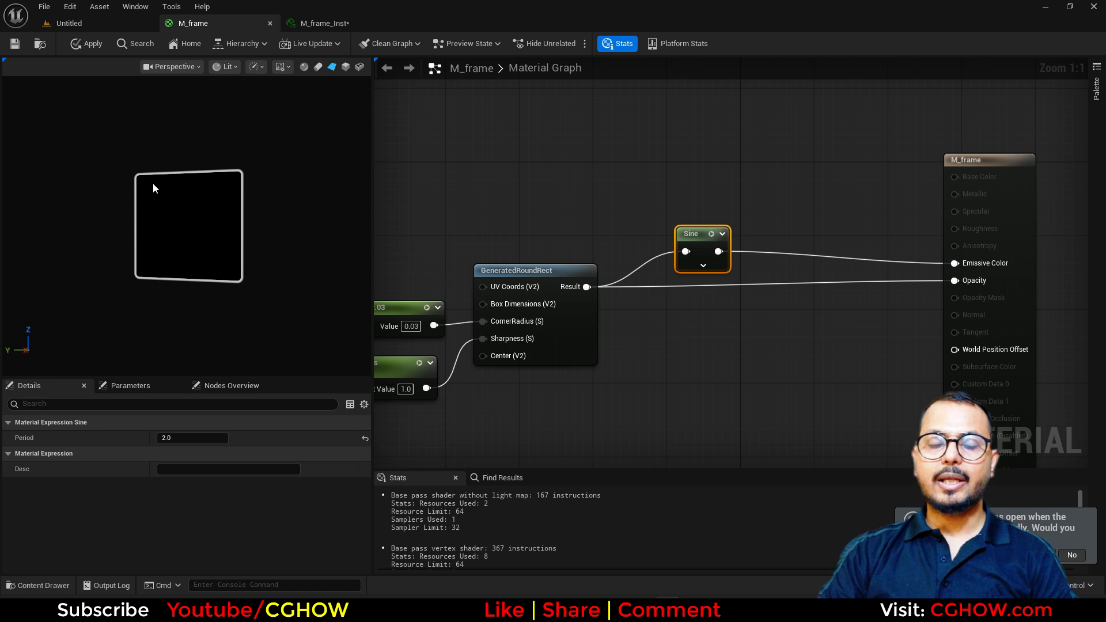
right_drag(548, 299, 427, 289)
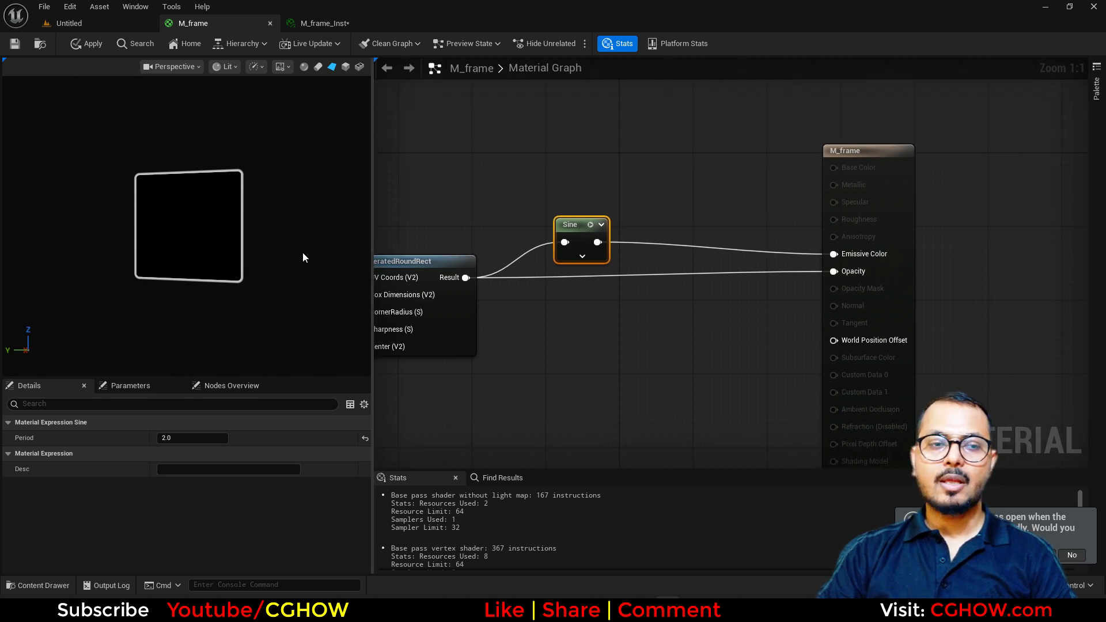
right_drag(223, 203, 253, 185)
drag(223, 203, 182, 226)
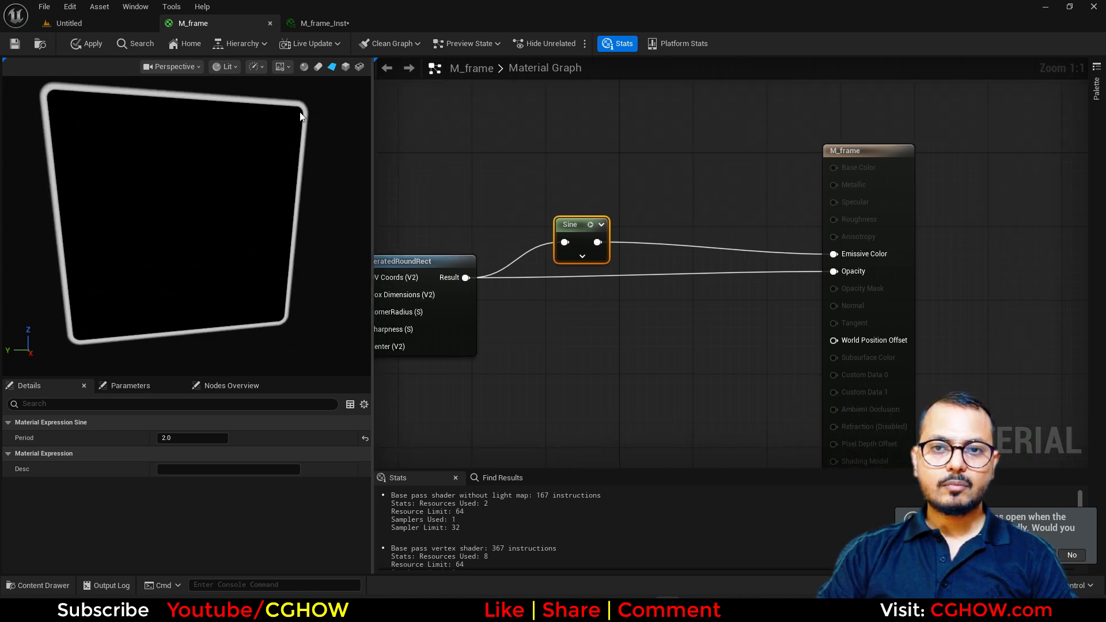
right_drag(630, 225, 582, 276)
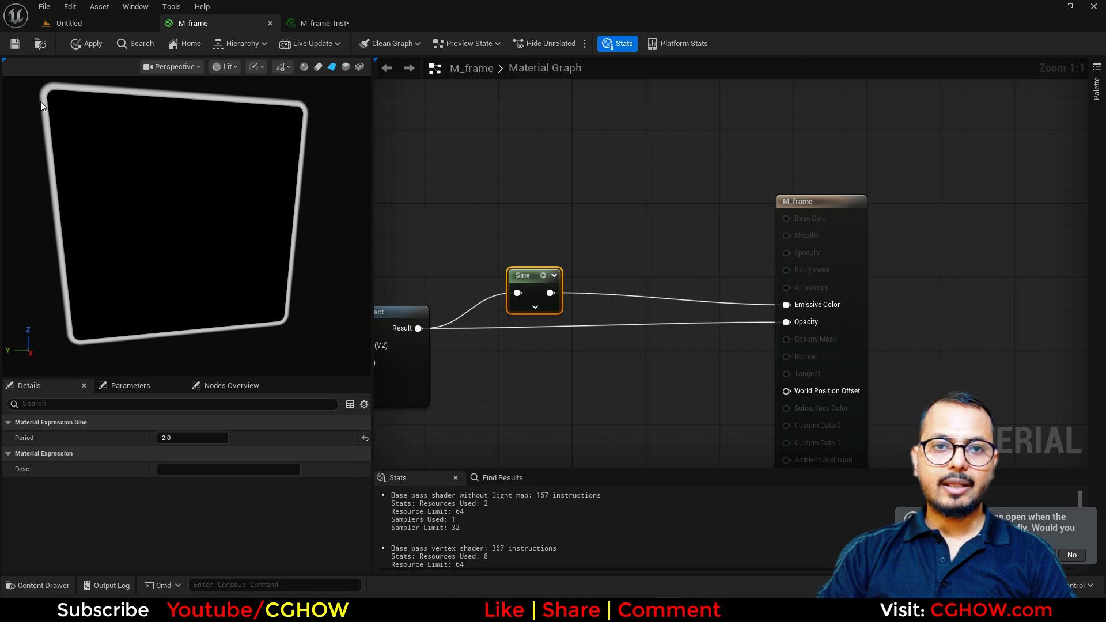
right_drag(728, 244, 709, 271)
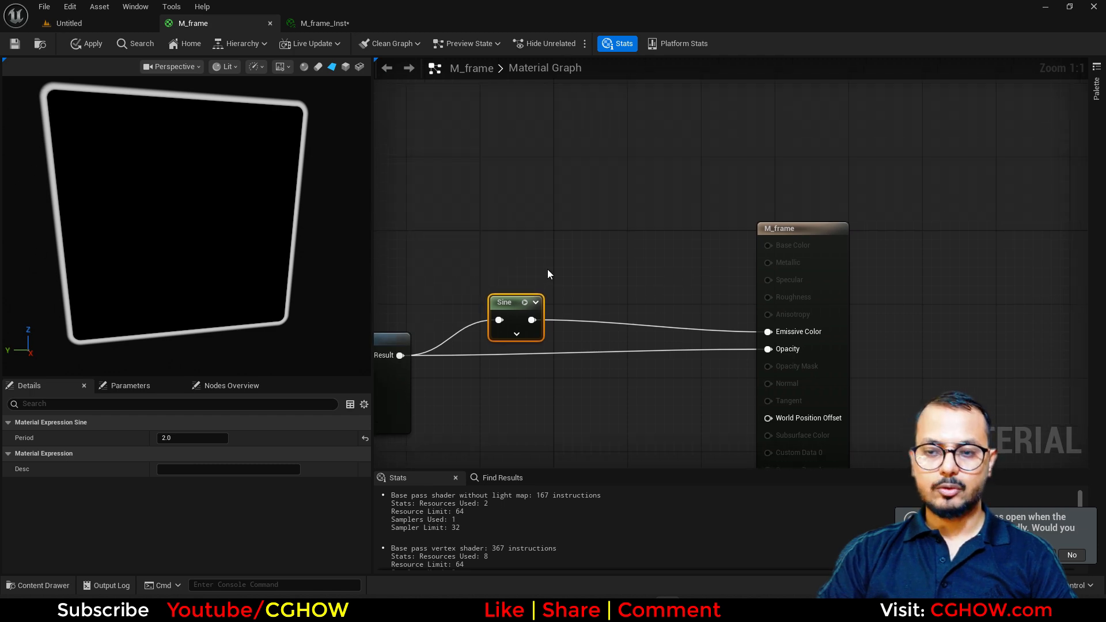
Add a Multiply node beside the Sine node and connect the Sine output to its B input
click(562, 285)
key(m)
click(563, 248)
drag(531, 319, 573, 295)
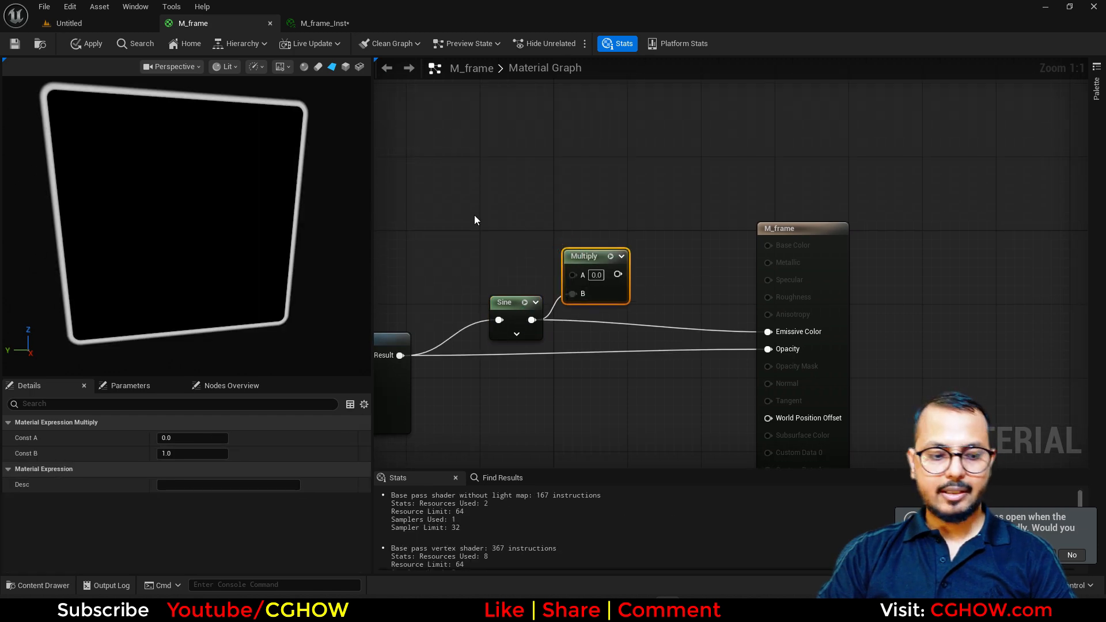
Add a three-component color constant above the Sine node and set it to red-orange with R 1.0, G 0.031081, B 0.0
right_drag(428, 172, 485, 188)
key(3)
click(453, 154)
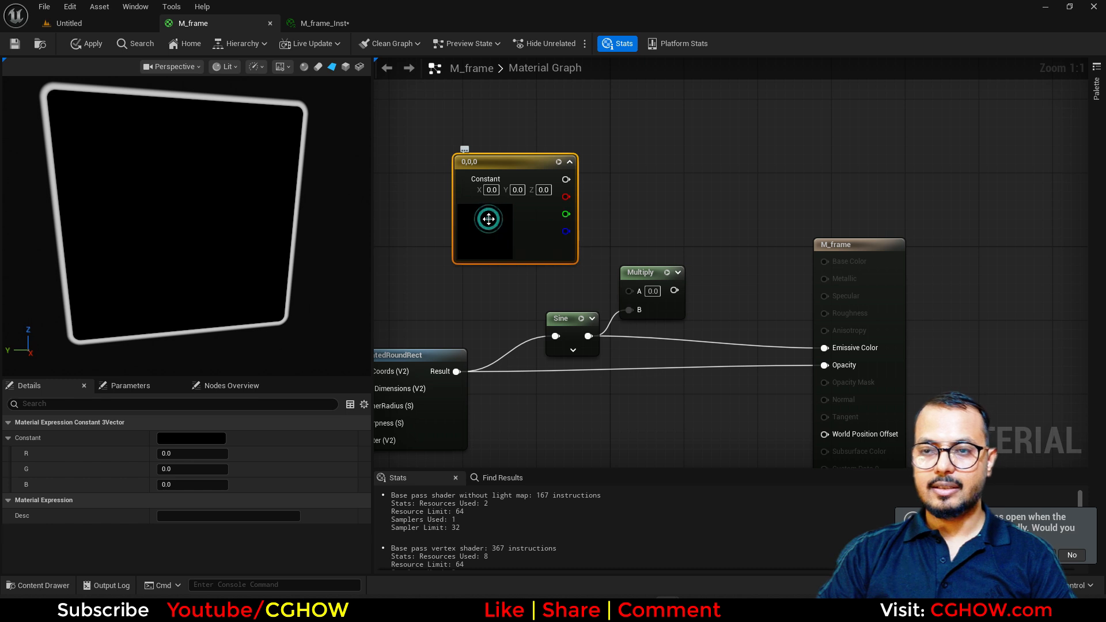
double_click(488, 219)
drag(603, 317, 615, 314)
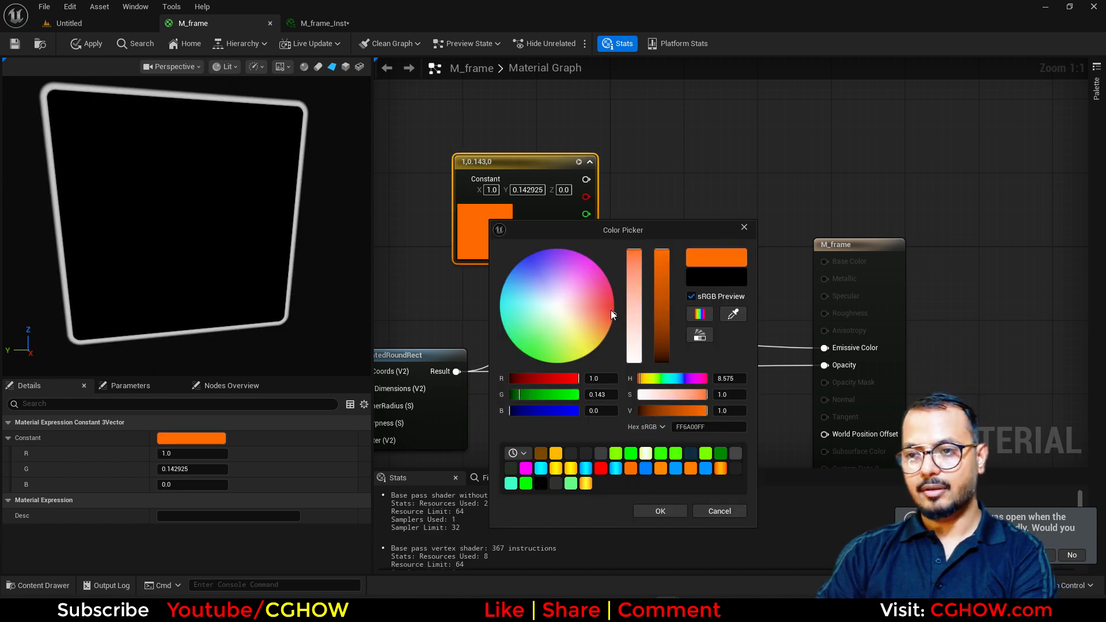
drag(610, 310, 614, 307)
click(660, 511)
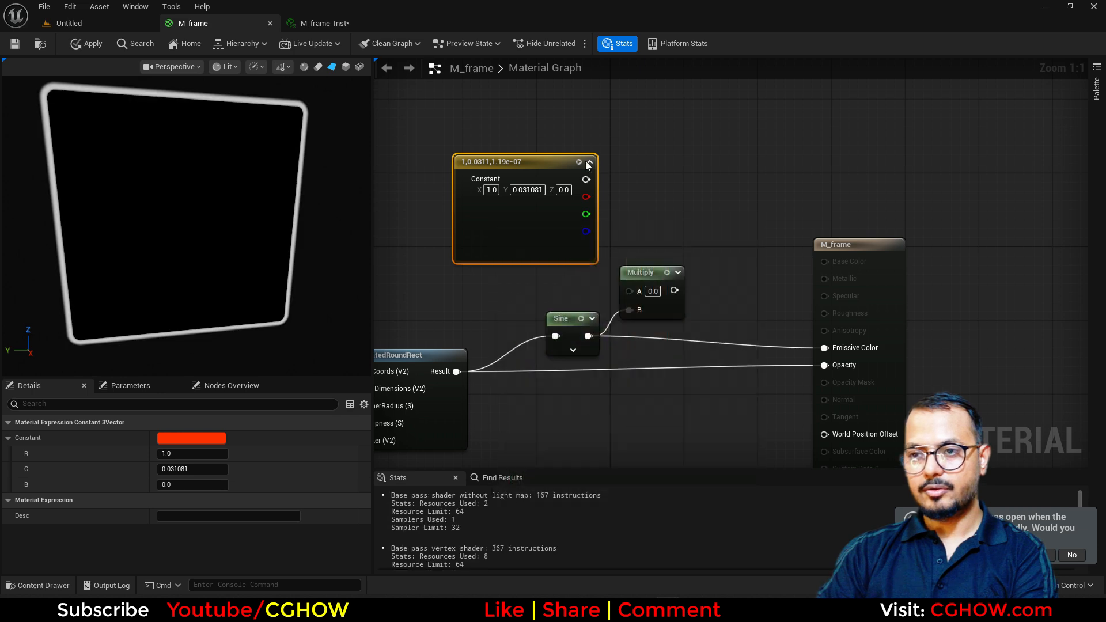
Connect the red-orange constant to Multiply's A input and the Multiply output to Emissive Color, and check the frame preview
drag(585, 178, 846, 351)
right_drag(726, 373, 786, 347)
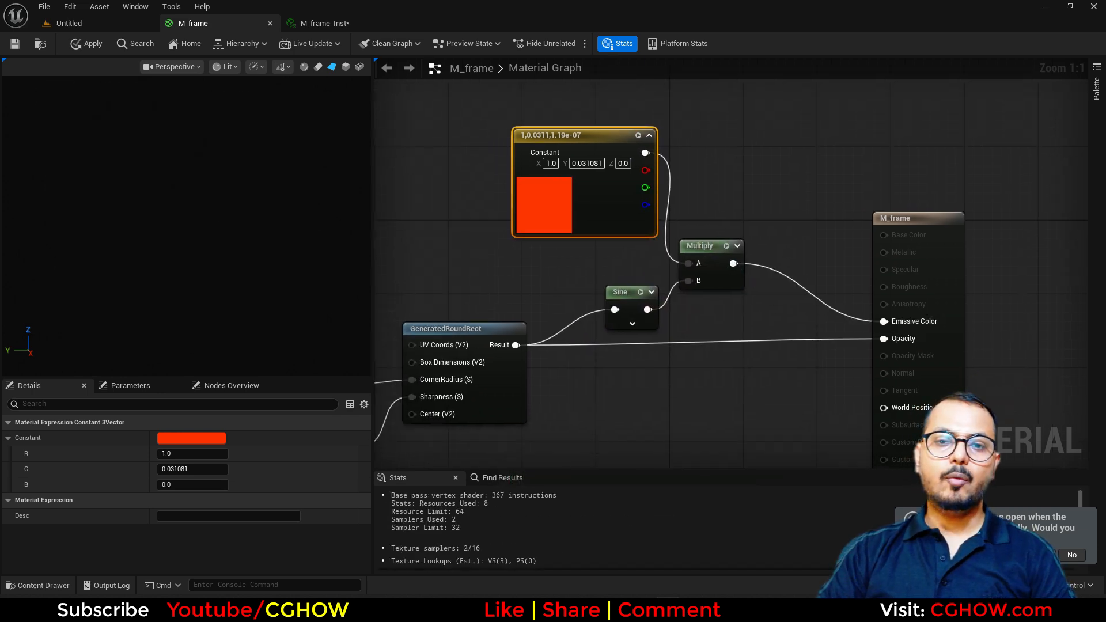
drag(182, 210, 192, 210)
scroll(555, 407, down, 1)
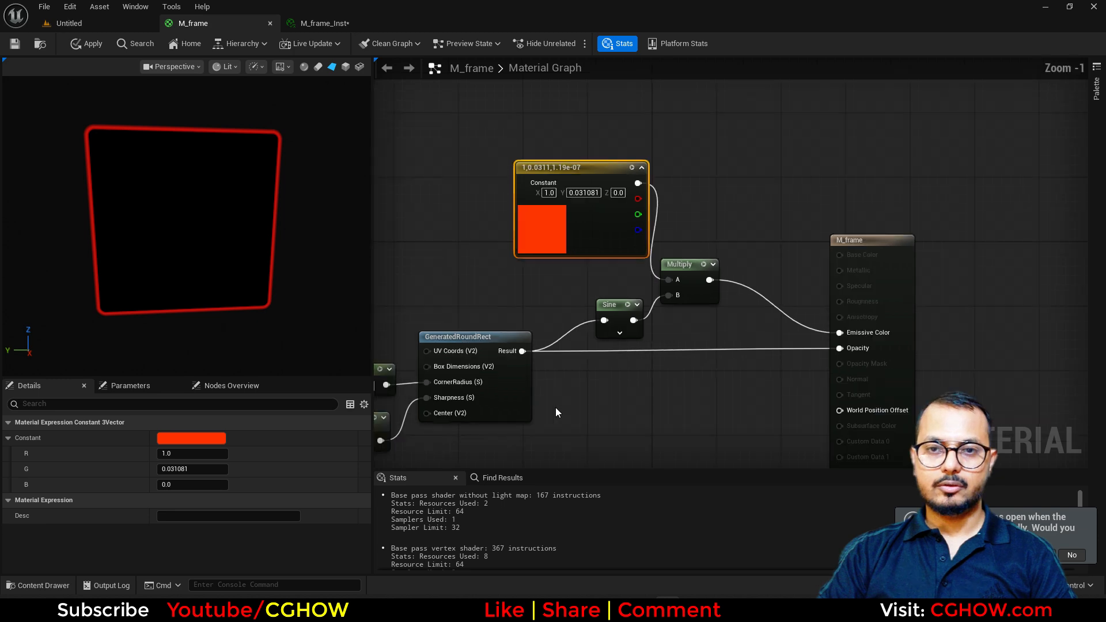
Try inverting the GeneratedRoundRect Result with a OneMinus node, preview it, and delete the node
right_drag(555, 407, 609, 265)
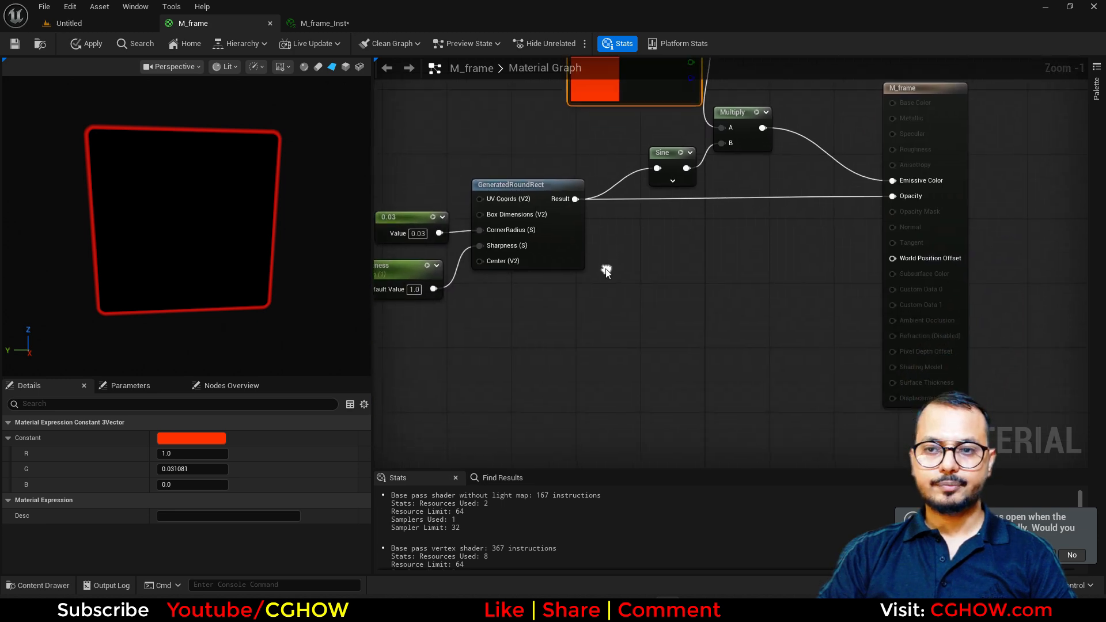
click(561, 235)
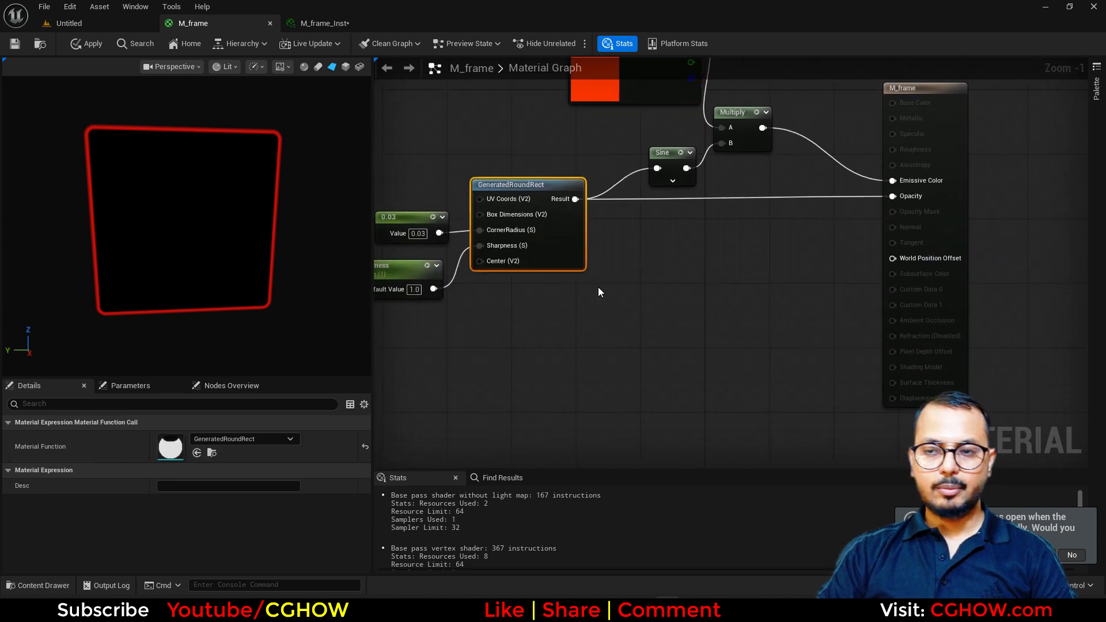
right_drag(620, 280, 561, 329)
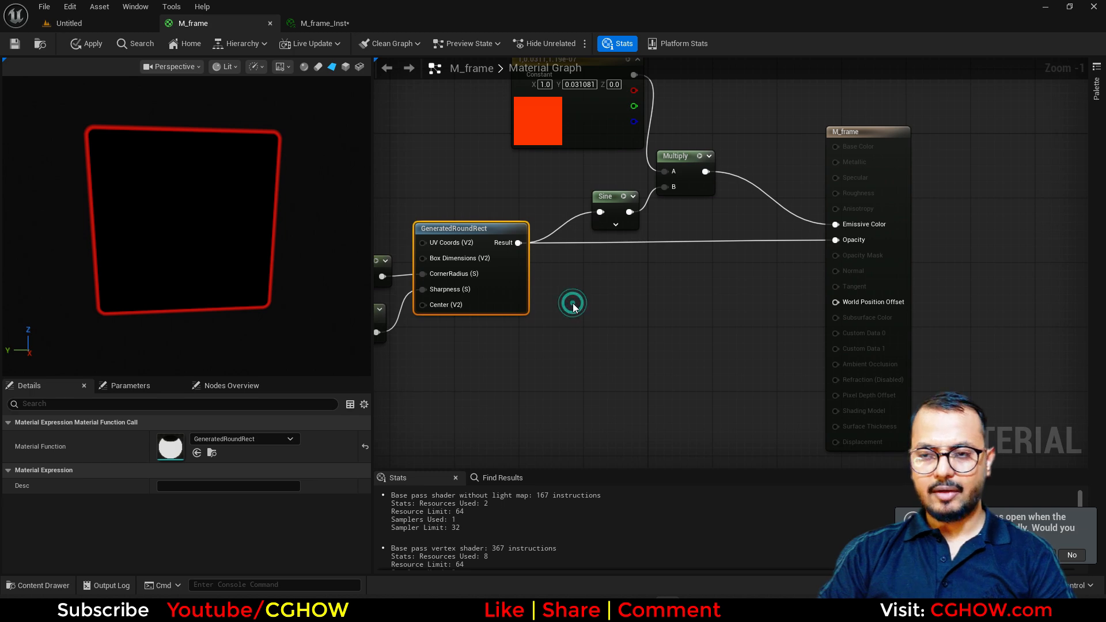
key(o)
click(573, 305)
drag(518, 243, 586, 292)
click(594, 309)
key(space)
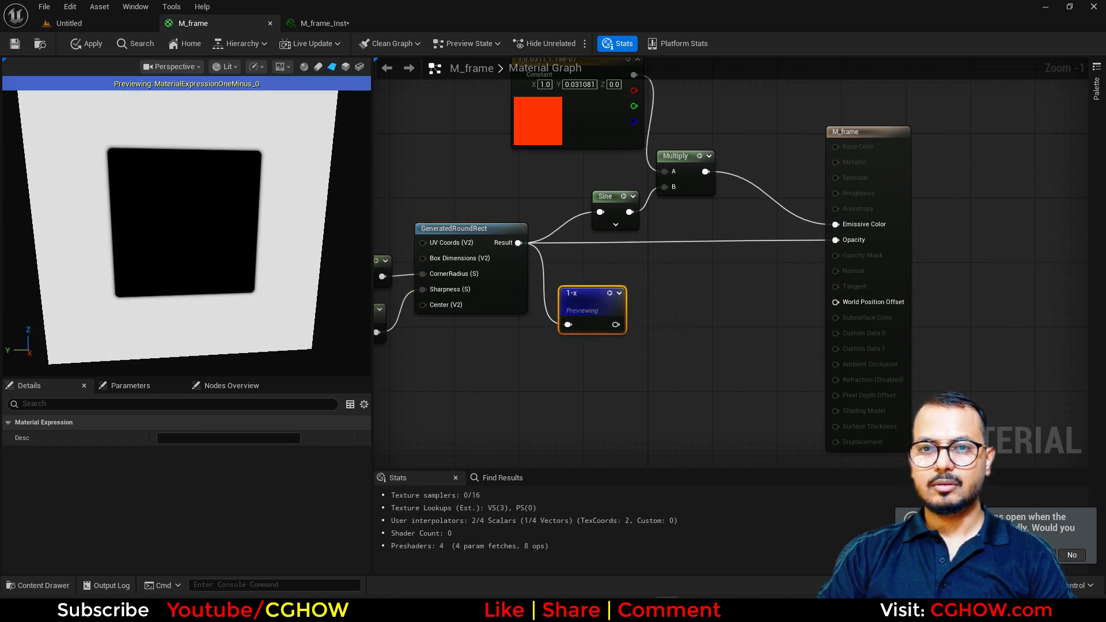
drag(186, 231, 176, 202)
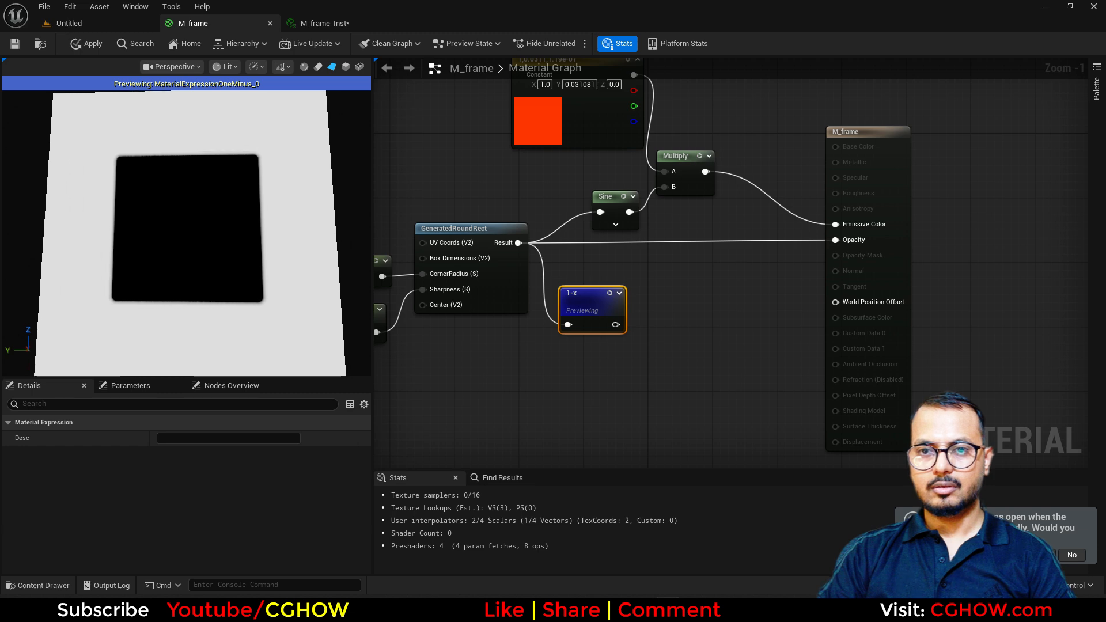
drag(589, 301, 626, 328)
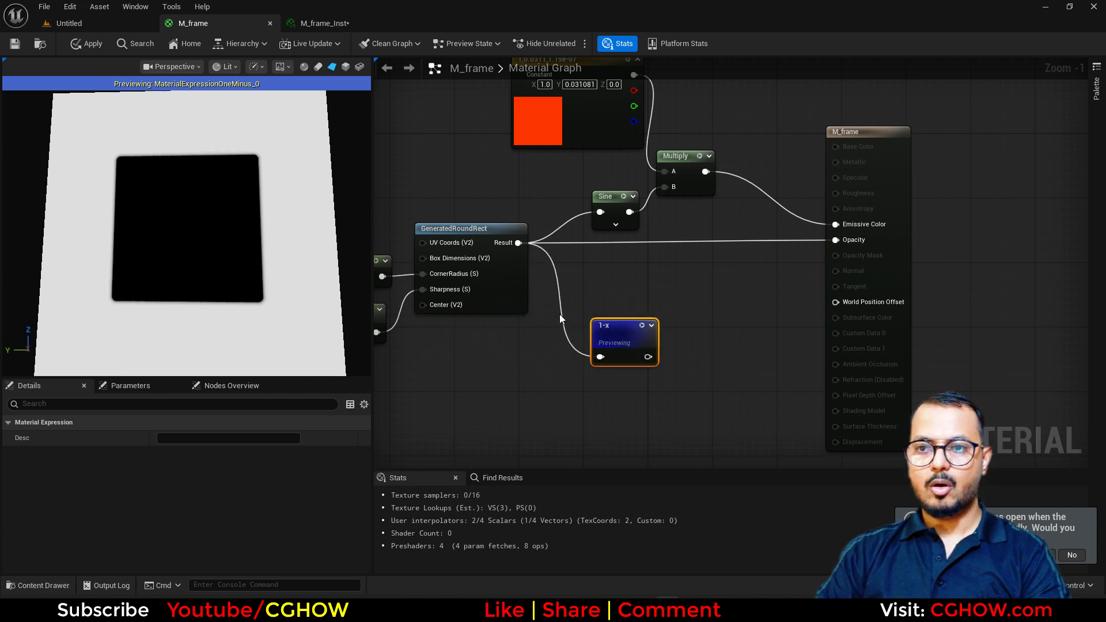
key(Delete)
Duplicate the GeneratedRoundRect node with its 0.03 constant and sharpness parameter, placing the copies below the originals
right_drag(542, 324, 621, 302)
drag(412, 178, 576, 346)
key(ctrl+c)
key(ctrl+v)
right_drag(440, 378, 435, 334)
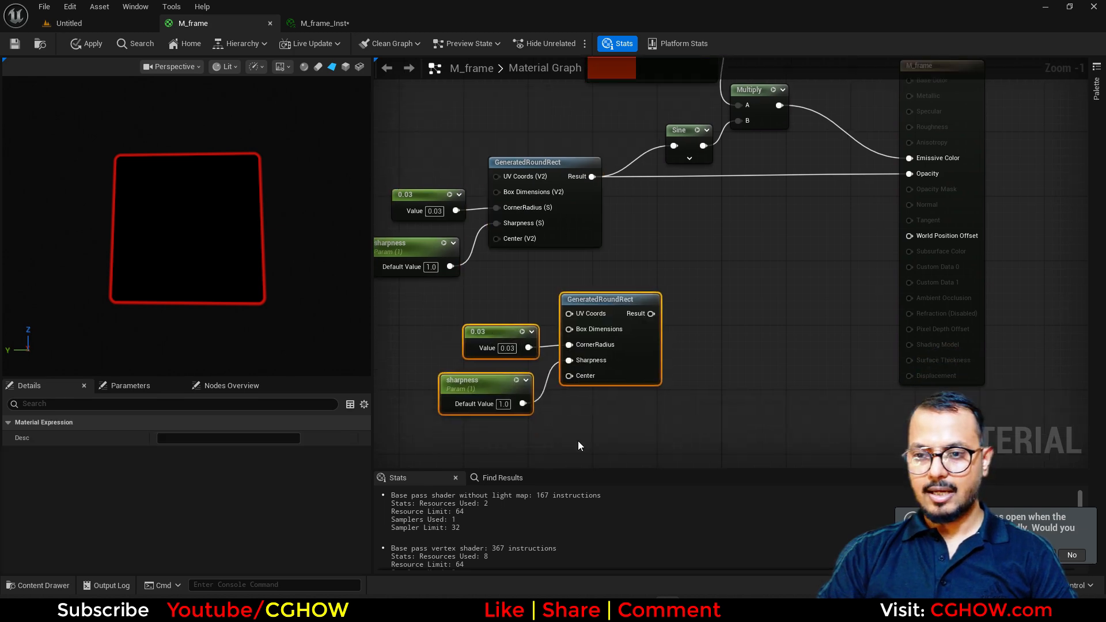
click(578, 441)
scroll(521, 349, up, 1)
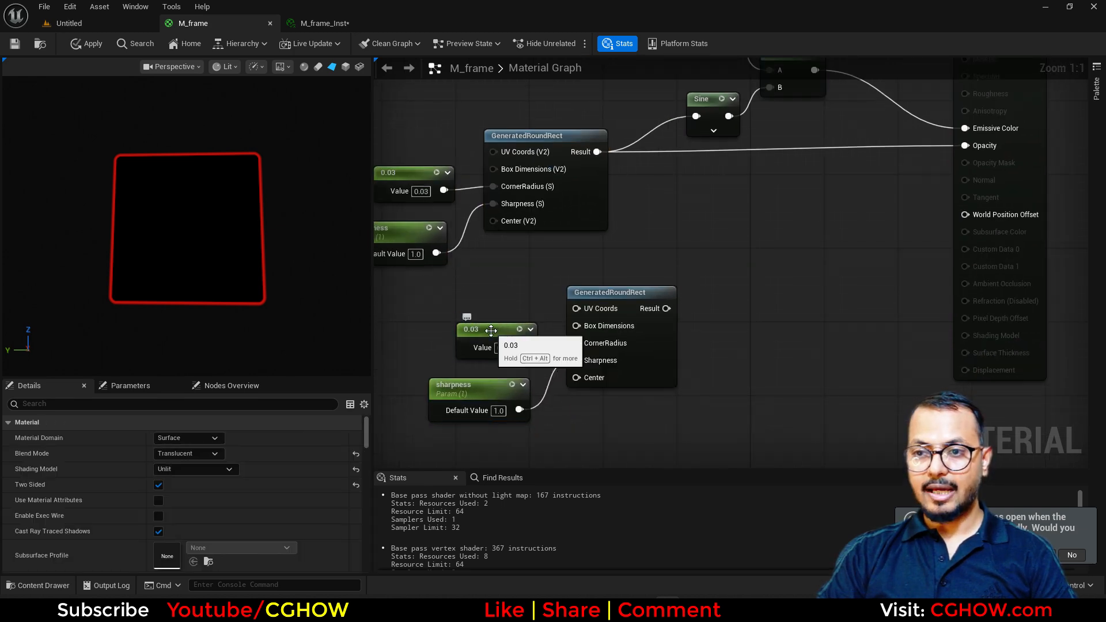
Move the copied 0.03 constant aside and feed a new constant of 0.6 into the duplicated GeneratedRoundRect's Box Dimensions
mouse_move(596, 326)
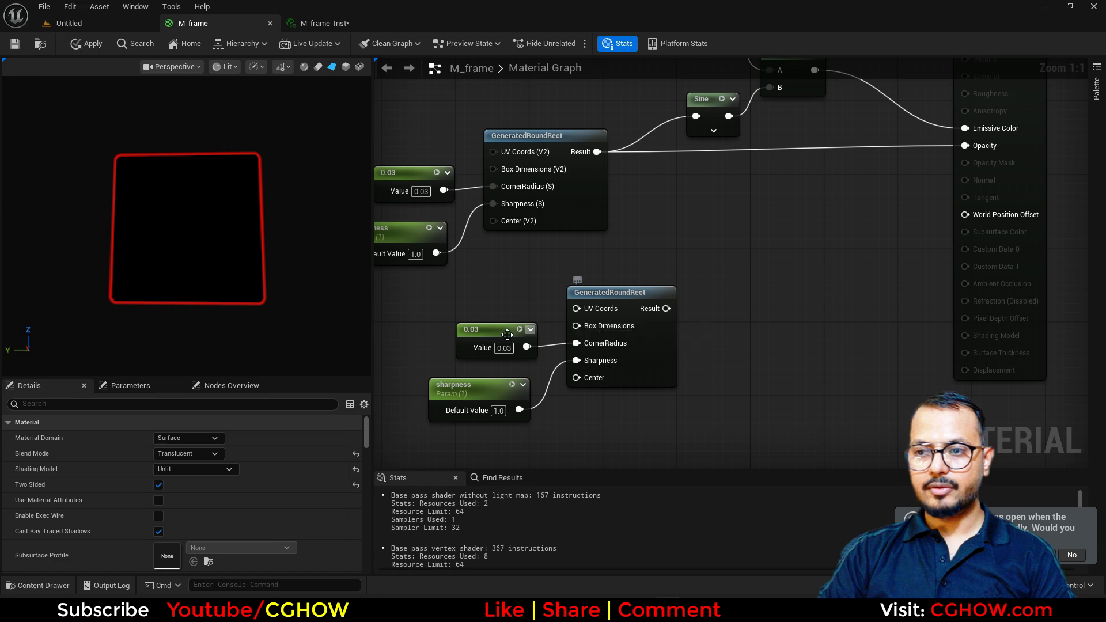
drag(472, 339, 425, 357)
right_drag(490, 330, 535, 359)
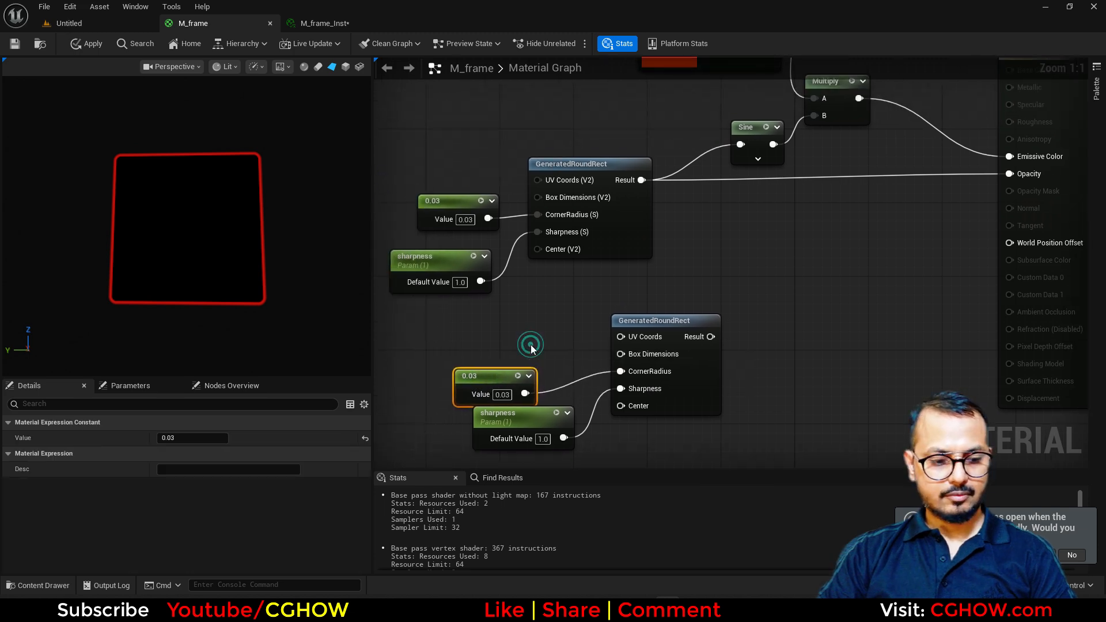
click(531, 348)
key(1)
click(470, 321)
drag(523, 339, 626, 352)
click(508, 339)
text(0.6)
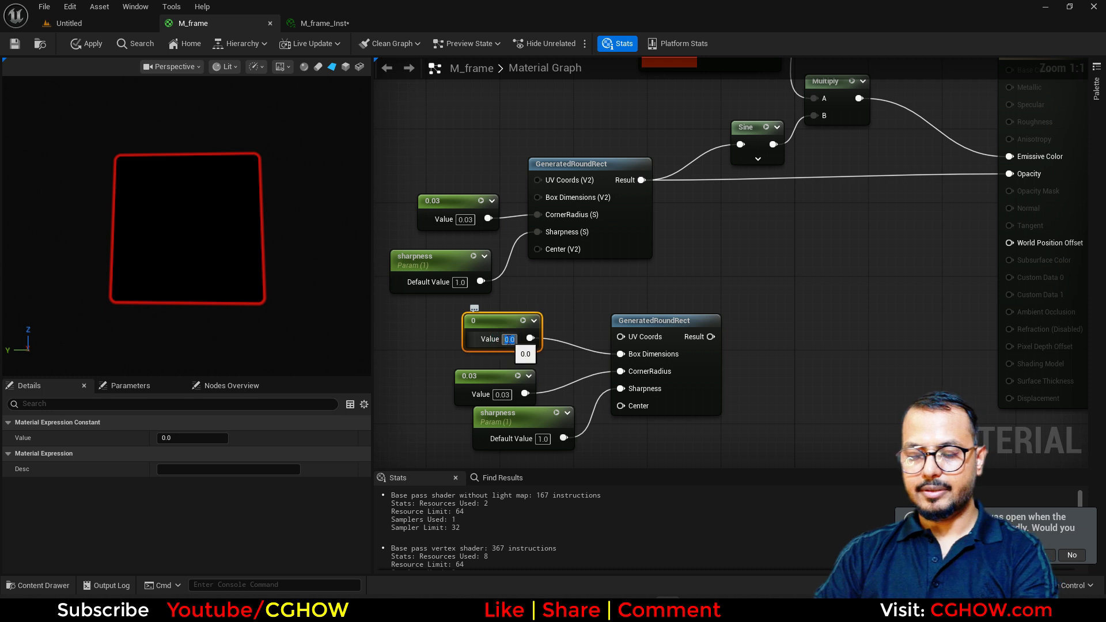
key(Return)
Preview the duplicated GeneratedRoundRect node on its own and examine the shape in the viewport
right_drag(705, 320, 630, 333)
right_click(630, 333)
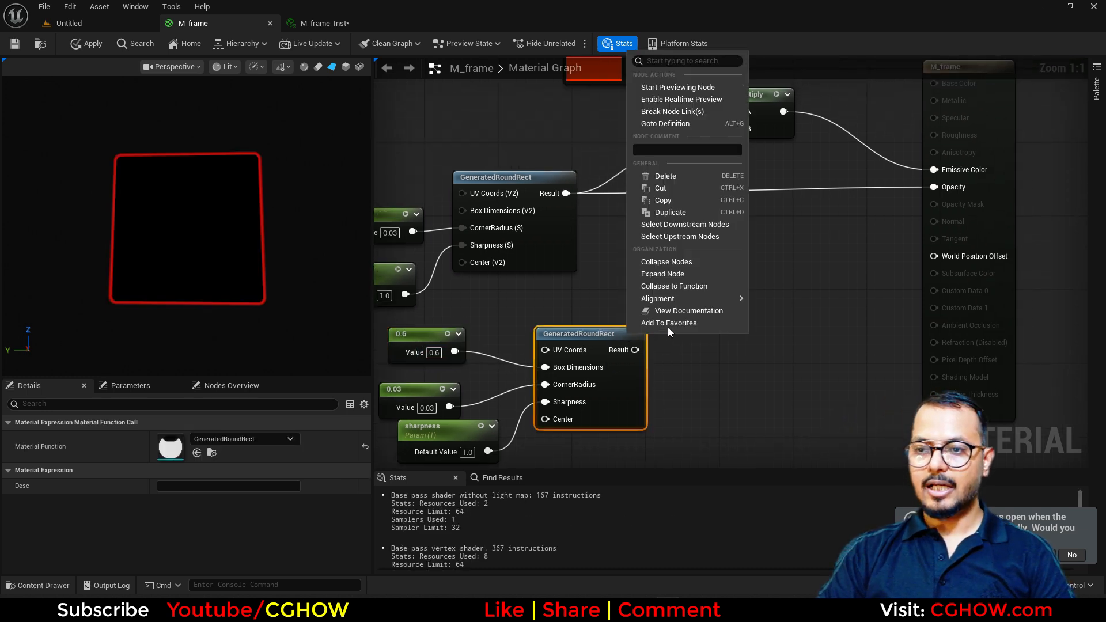
click(687, 86)
drag(281, 277, 265, 268)
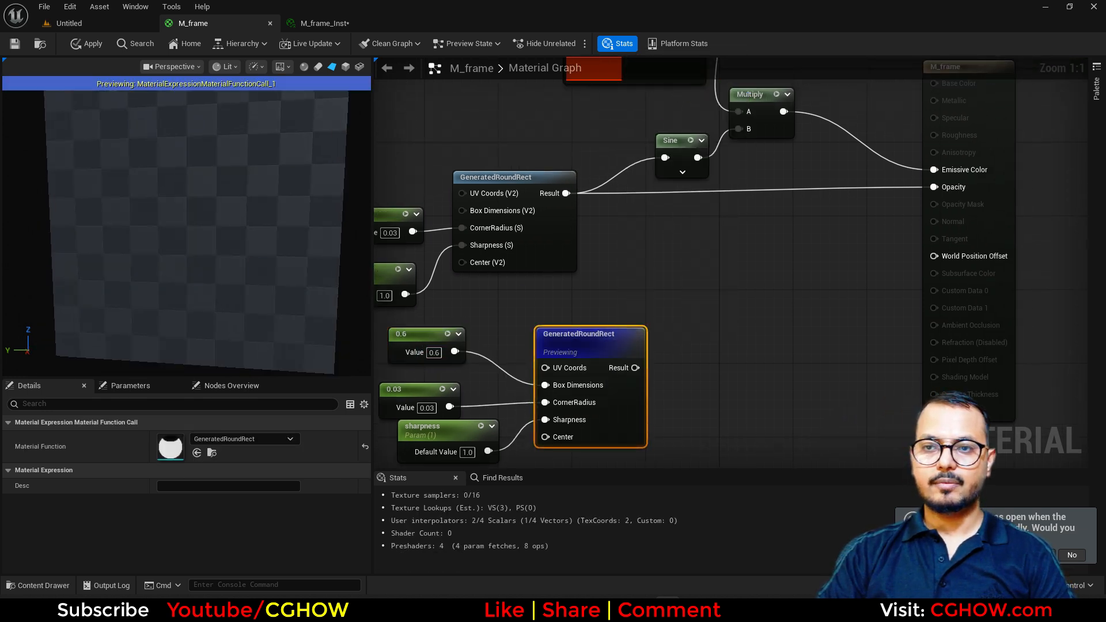
right_drag(265, 268, 286, 257)
drag(286, 256, 282, 255)
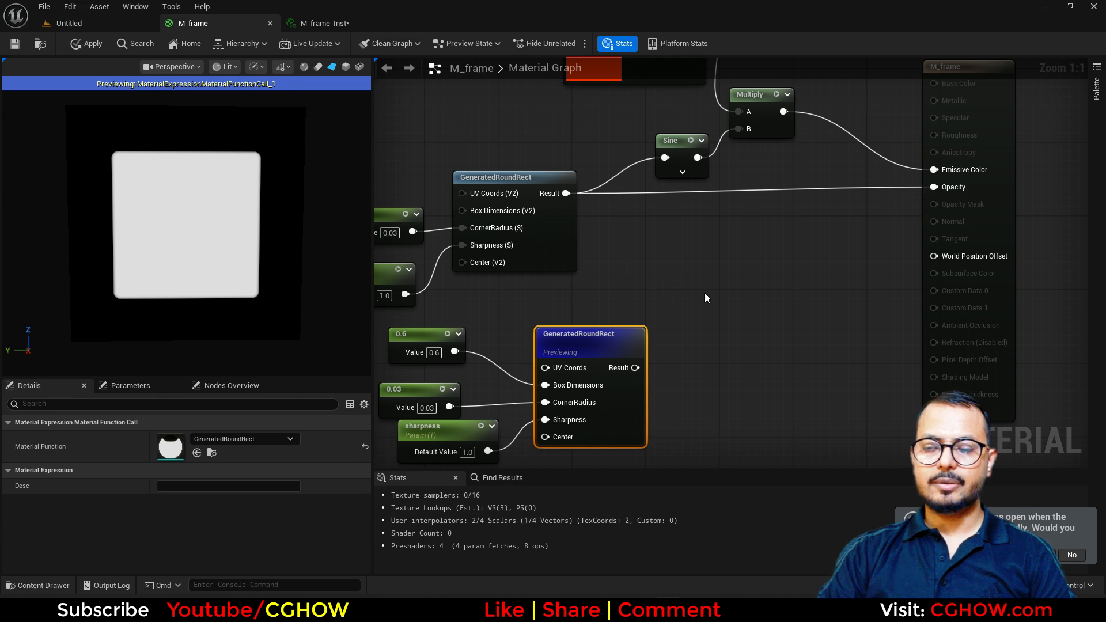
Add a Subtract node with the duplicated GeneratedRoundRect's Result as A and the original's Result as B, and preview it
right_drag(706, 294, 581, 261)
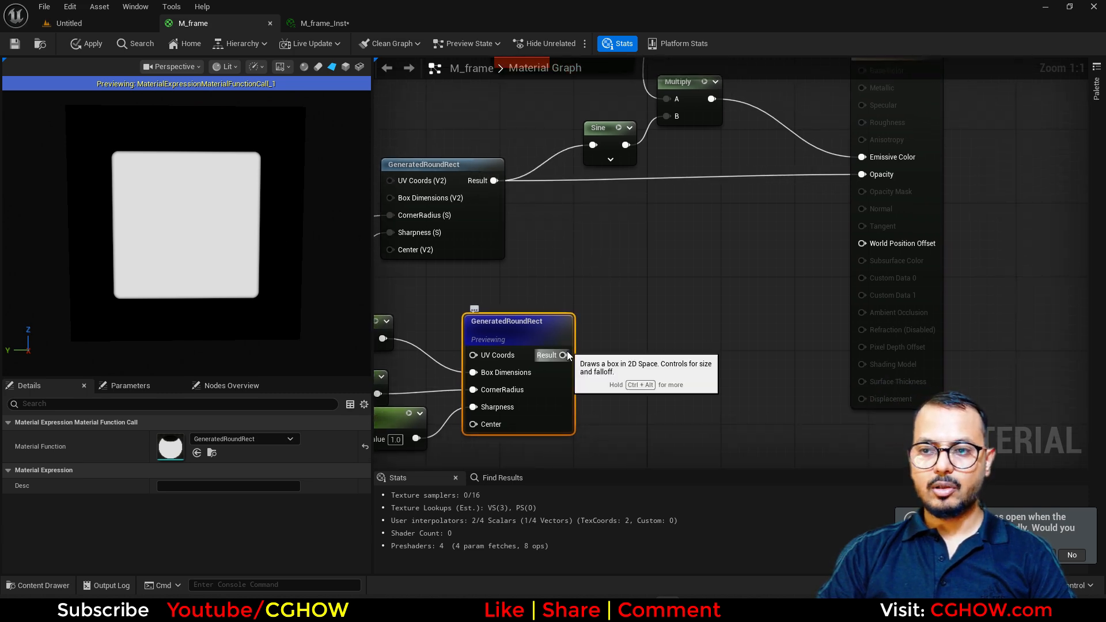
drag(563, 355, 656, 328)
text(-)
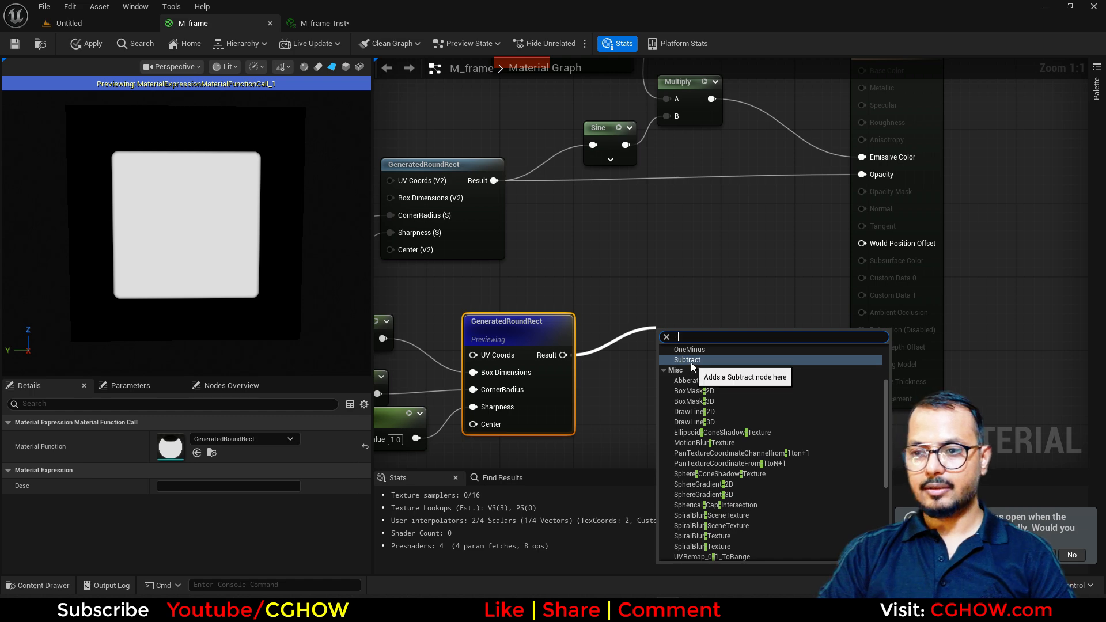
click(689, 360)
drag(494, 180, 662, 365)
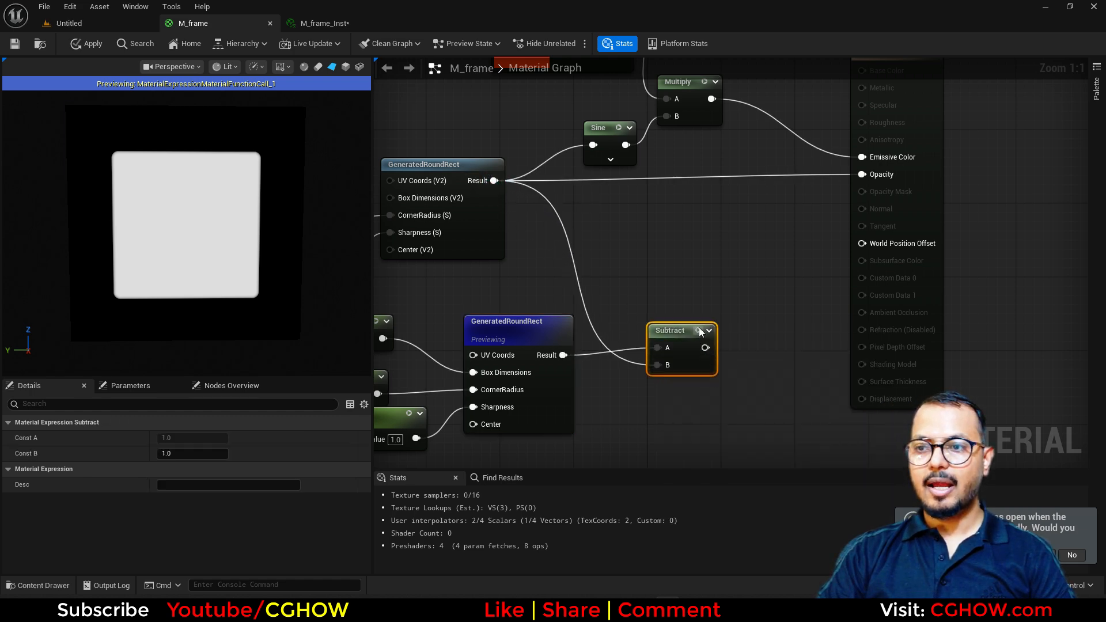
key(space)
right_drag(611, 209, 709, 227)
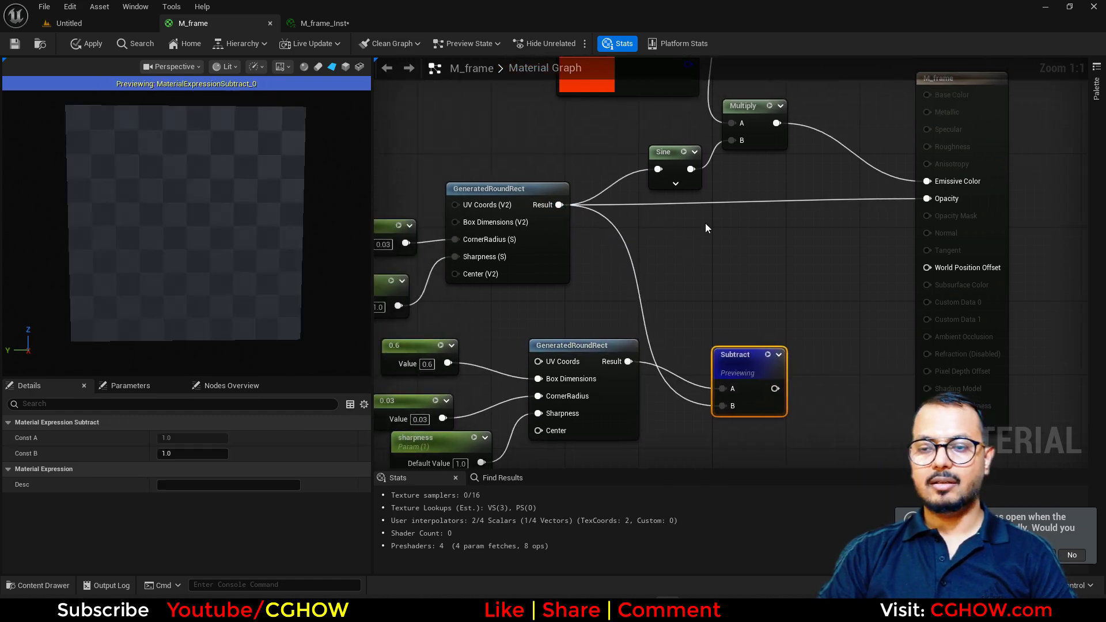
drag(290, 224, 276, 225)
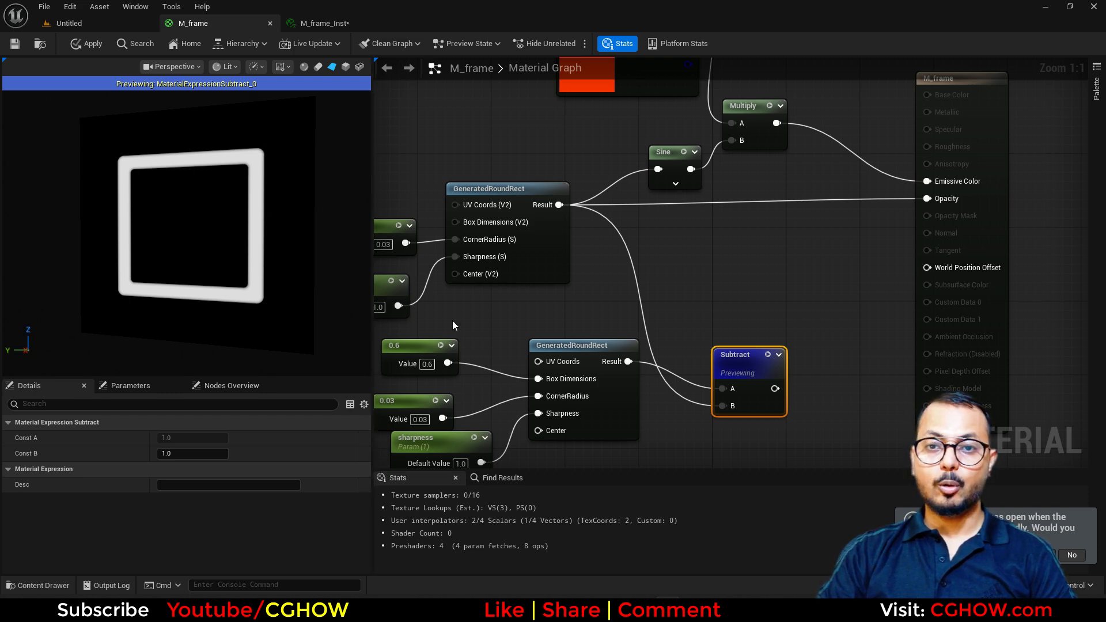
Set the sharpness parameter's default value to 0.1 and delete its copy feeding the duplicated GeneratedRoundRect
right_drag(452, 320, 528, 239)
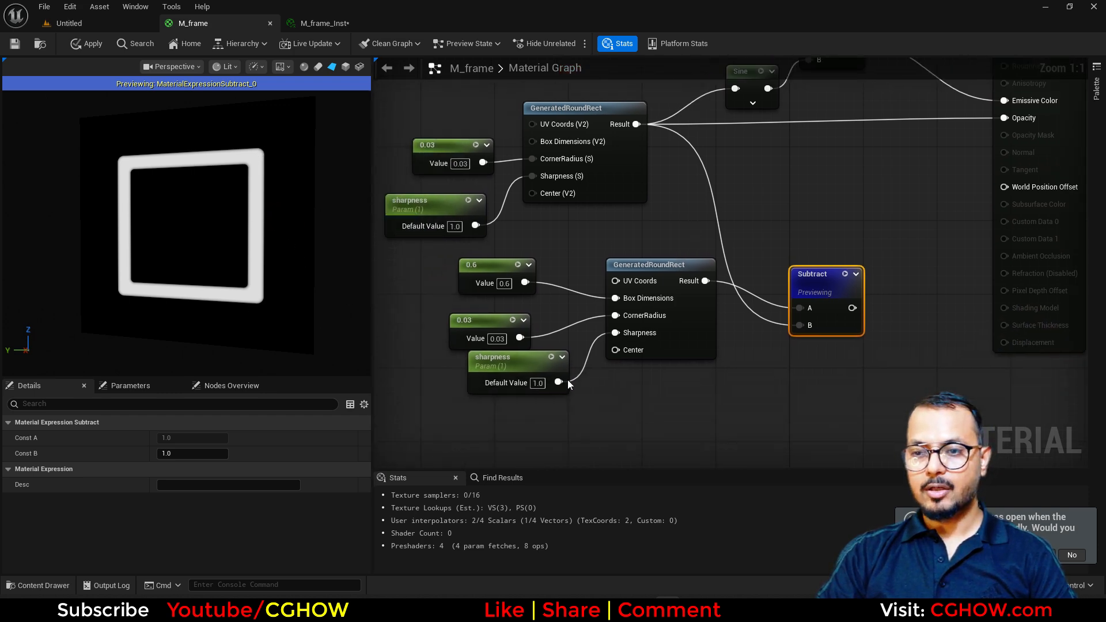
click(537, 383)
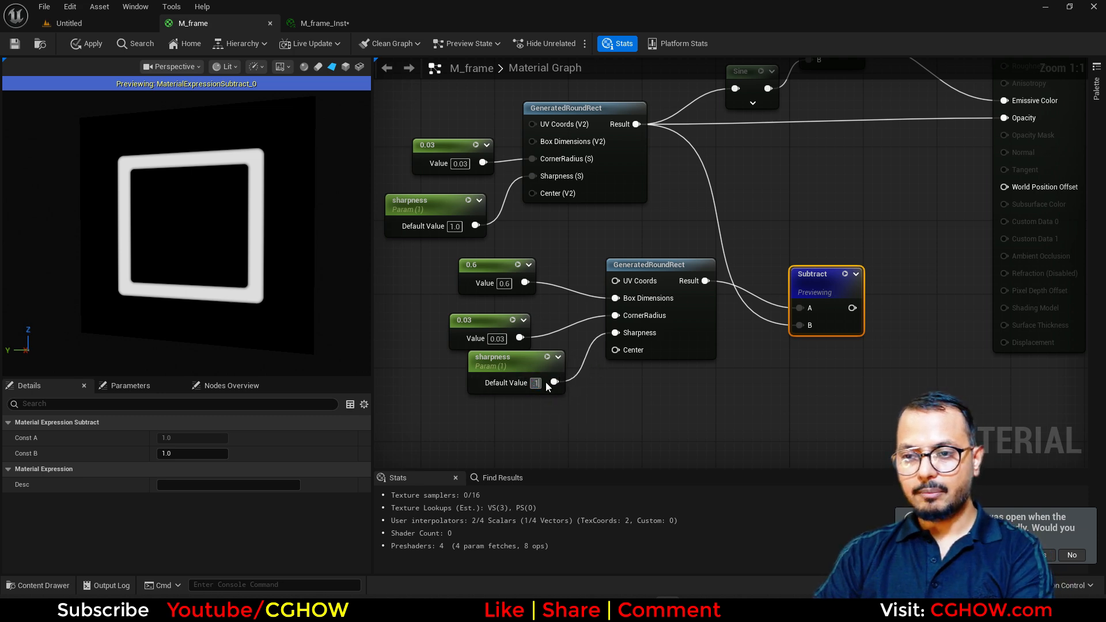
text(0.1)
key(Return)
click(527, 371)
key(Delete)
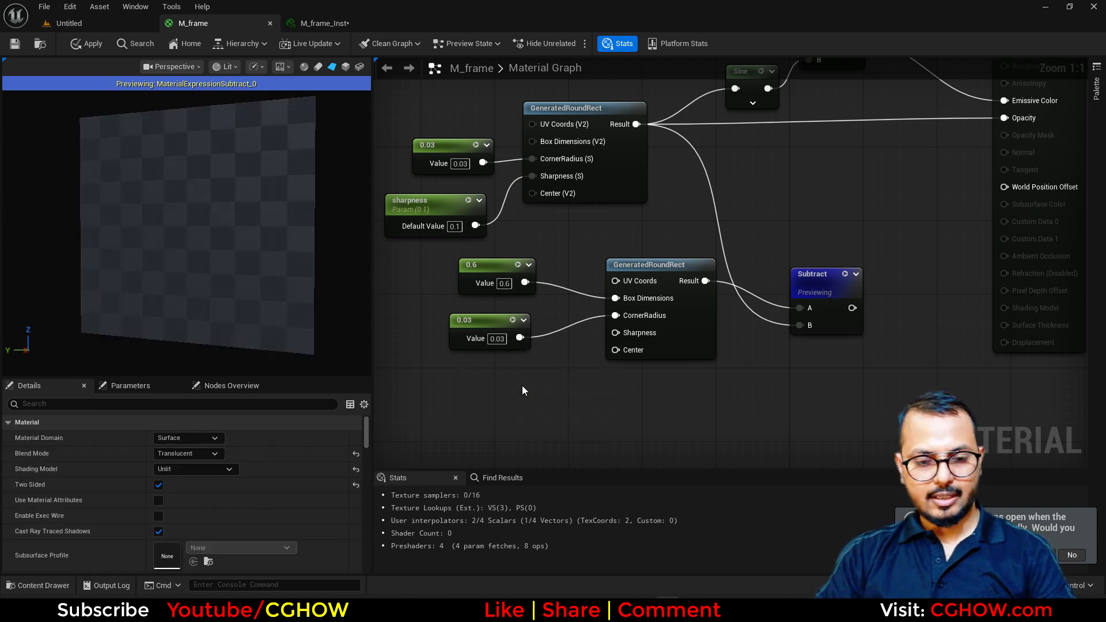
Add a scalar parameter named glow and connect it to the duplicated GeneratedRoundRect's Sharpness input
key(s)
click(484, 374)
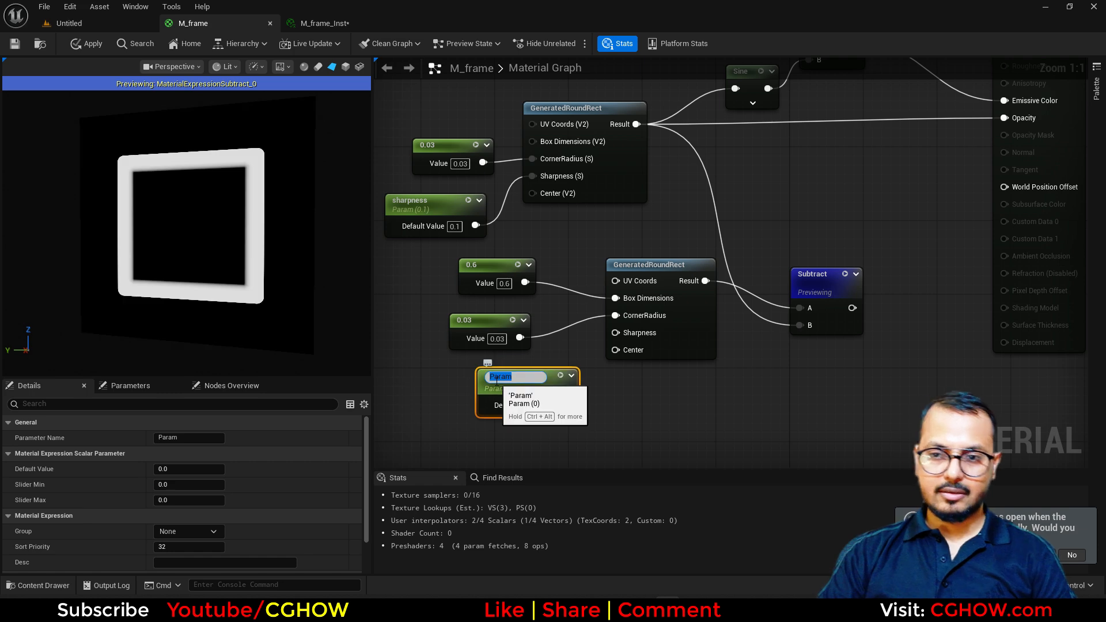
text(glow)
key(Return)
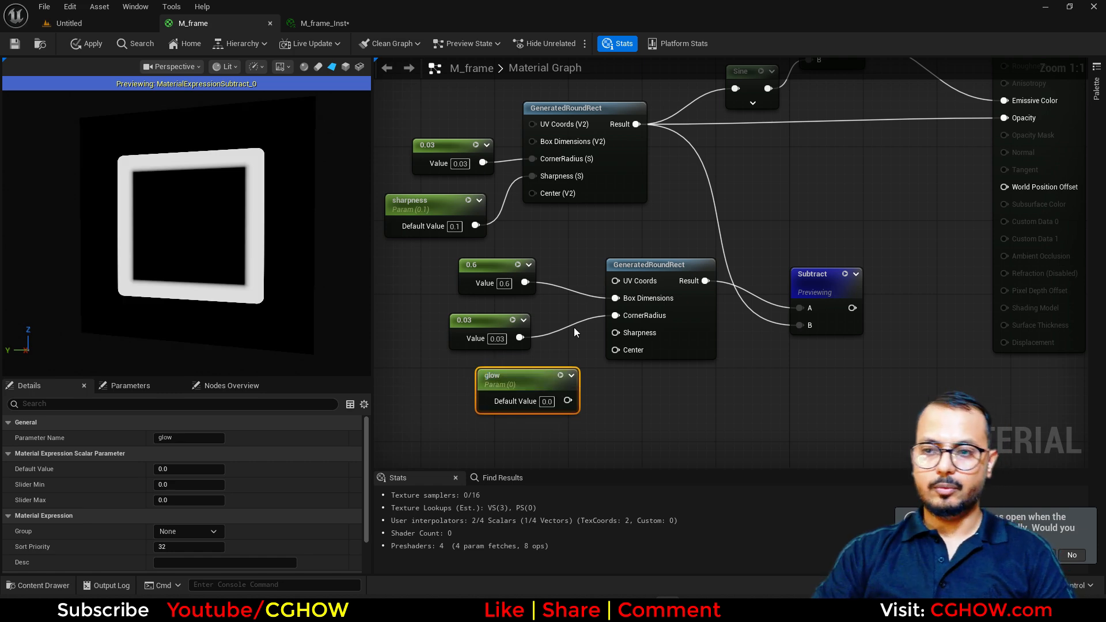
drag(568, 400, 634, 335)
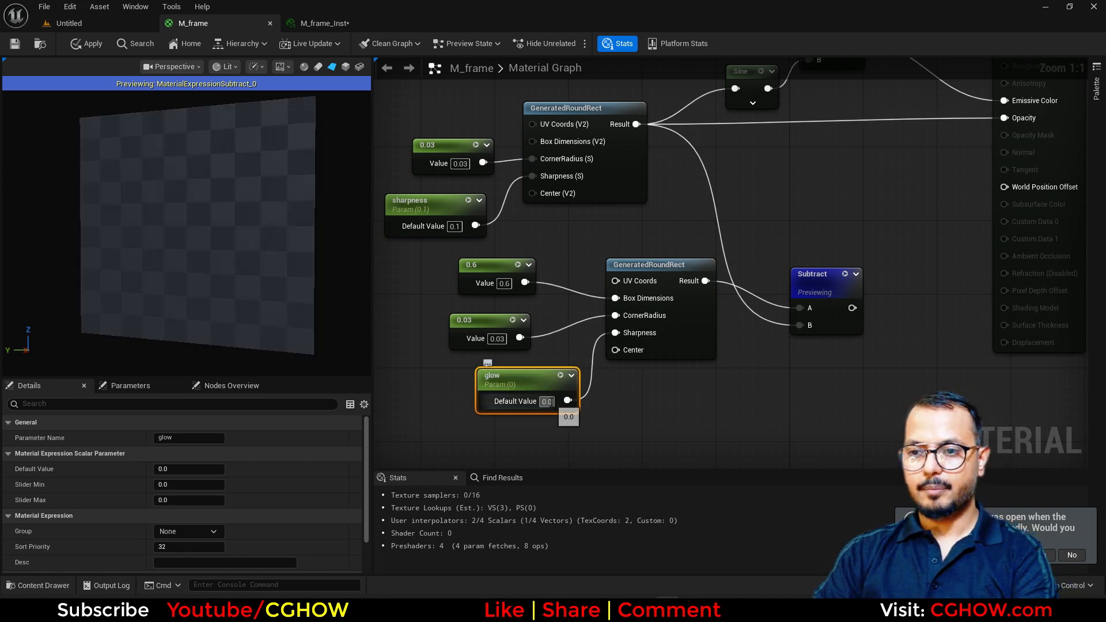
Try 0.1 as the glow parameter's default value and settle on 0.2
click(550, 401)
text(.1)
key(Return)
text(.2)
key(Return)
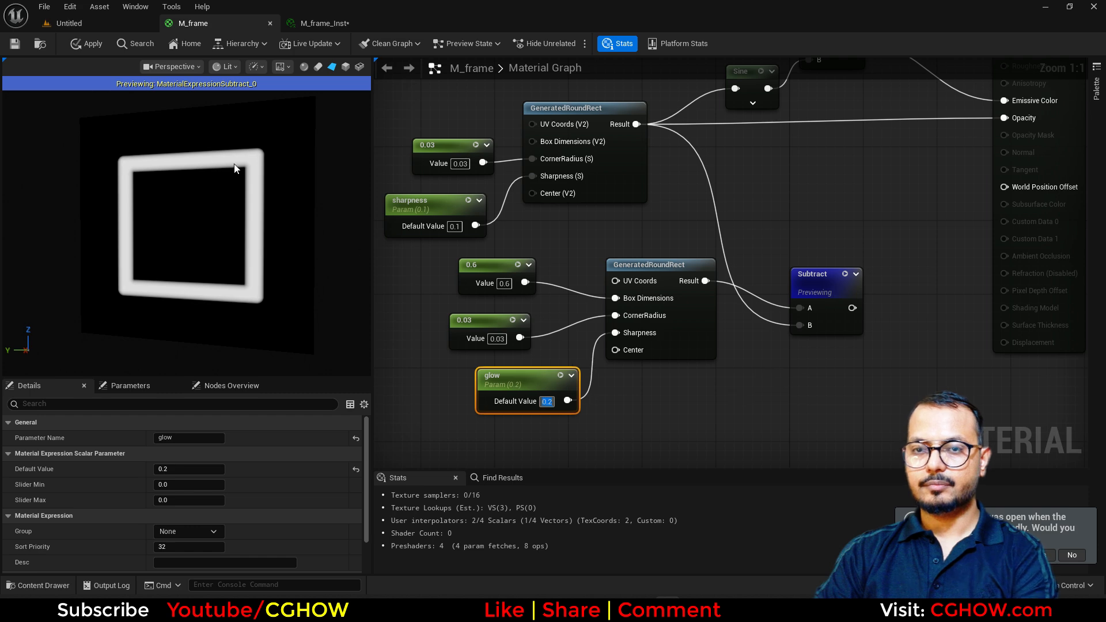
Add a Saturate node fed by the Subtract node's output
right_drag(472, 185, 517, 197)
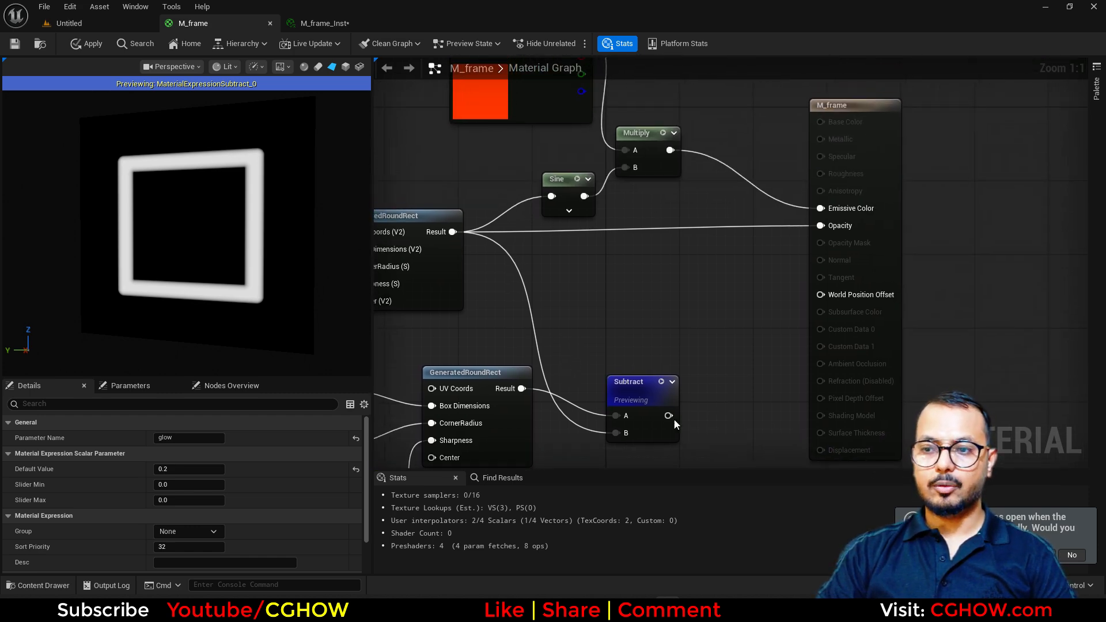
drag(668, 415, 690, 369)
text(ds)
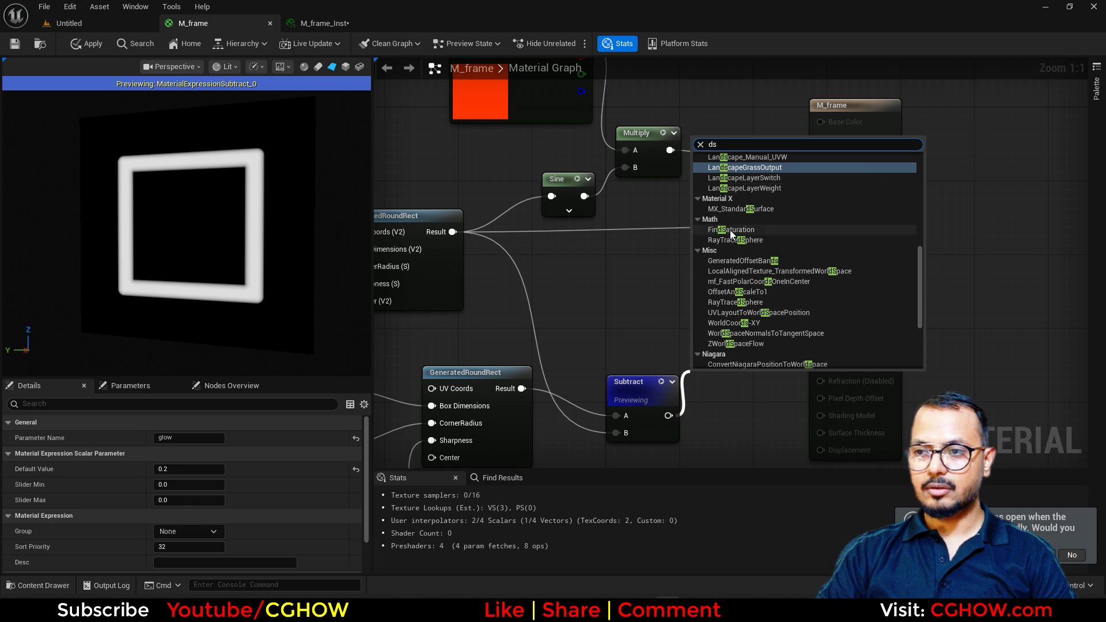
drag(670, 417, 696, 385)
text(sa)
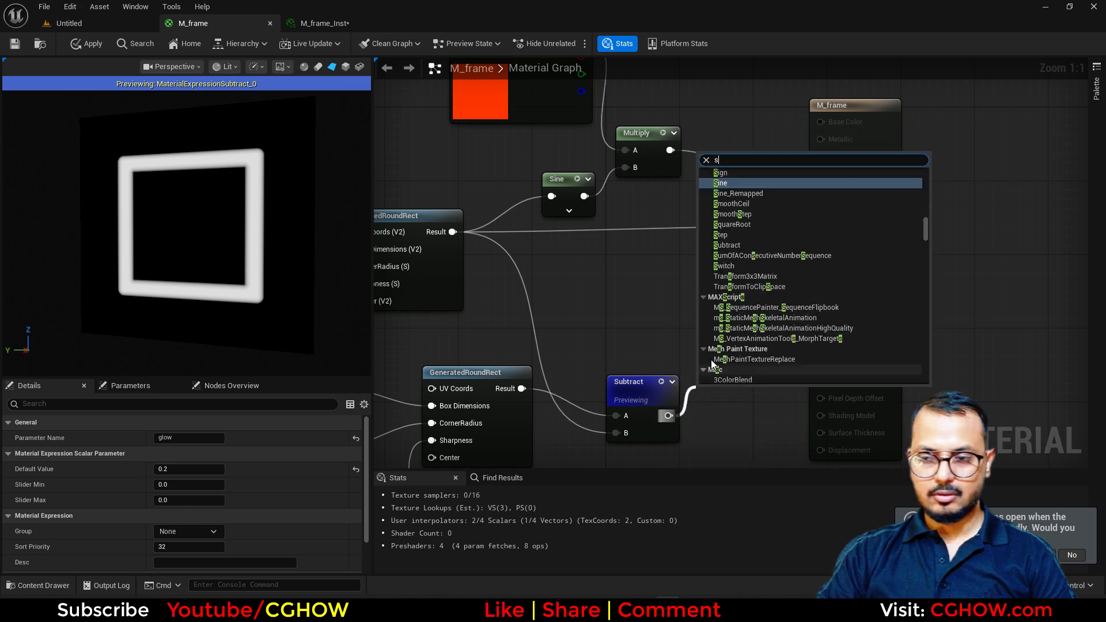
click(727, 182)
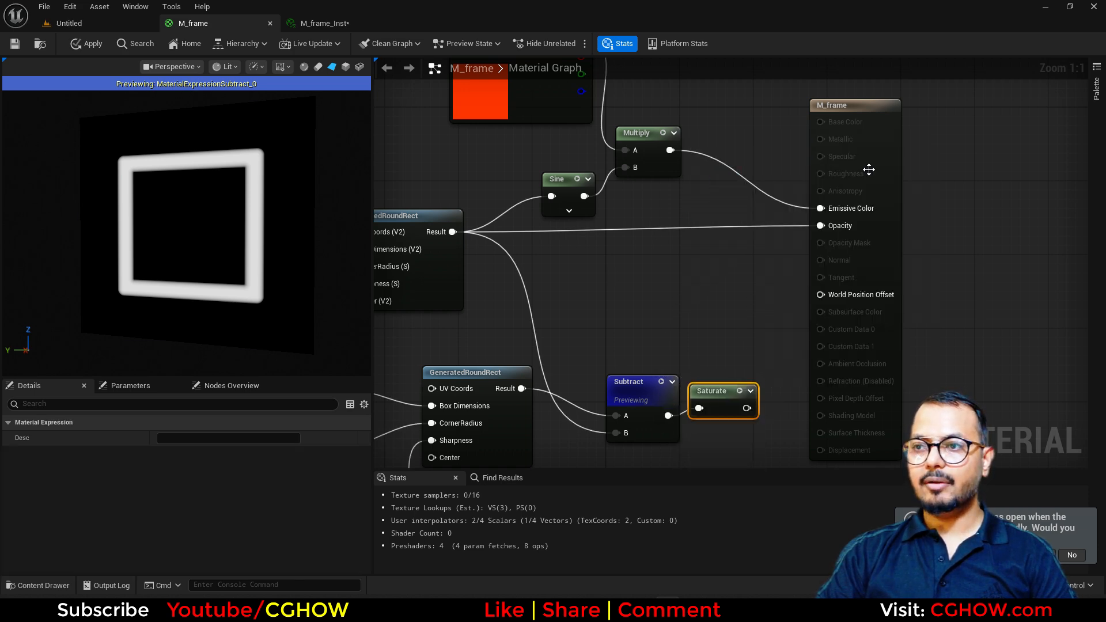
Add an Add node combining the first GeneratedRoundRect's result with the Saturate output, and connect it to the material's Opacity
drag(868, 169, 989, 151)
drag(556, 179, 557, 171)
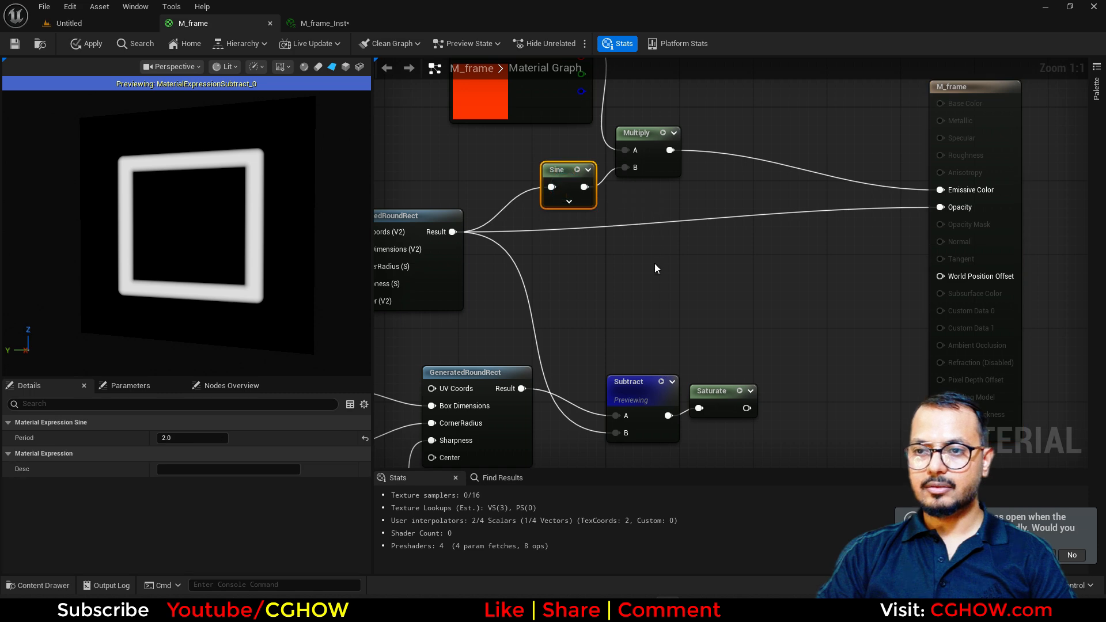
click(602, 259)
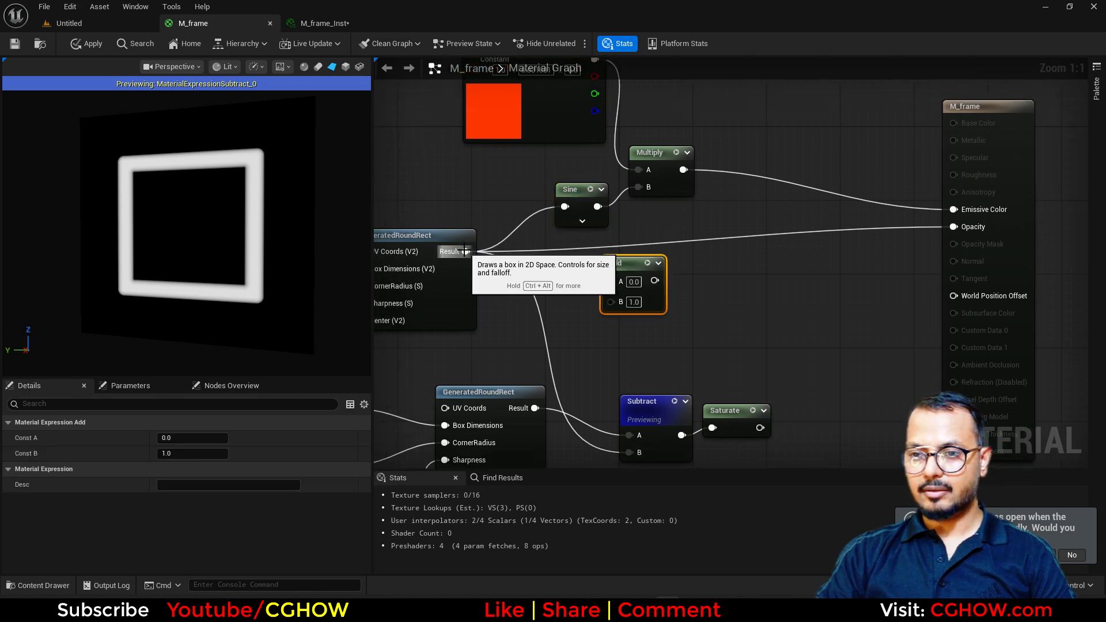
drag(465, 251, 610, 300)
drag(746, 429, 954, 227)
drag(642, 280, 674, 249)
Insert a second Add node between Sine and Multiply, with its B input fed by the Opacity Add node
drag(671, 196, 750, 174)
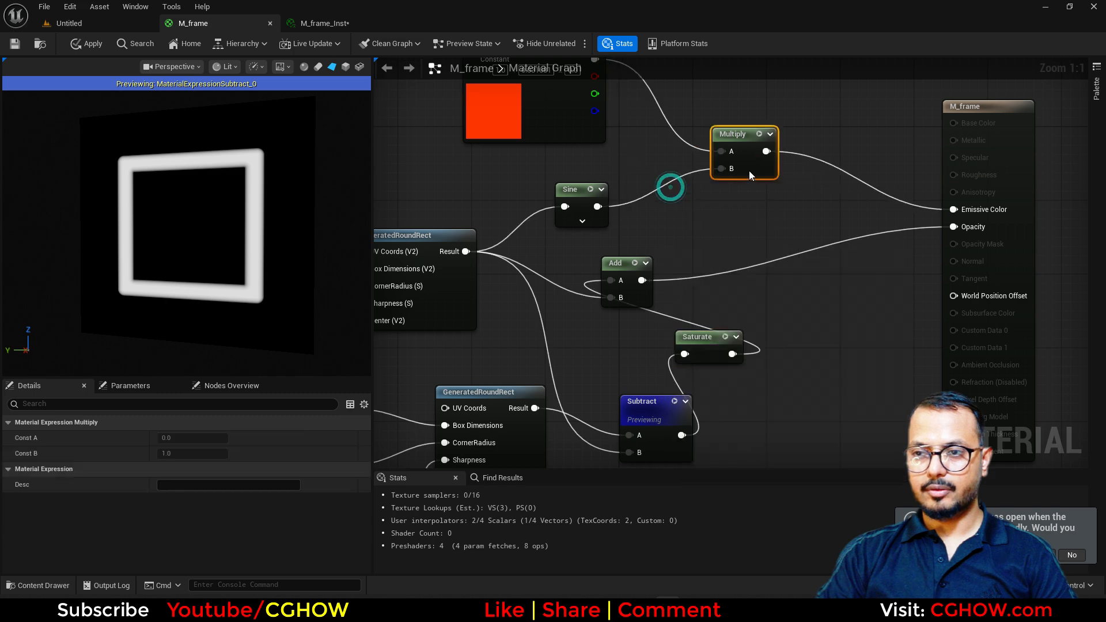
key(a)
click(652, 201)
drag(593, 201, 721, 169)
drag(667, 206, 666, 187)
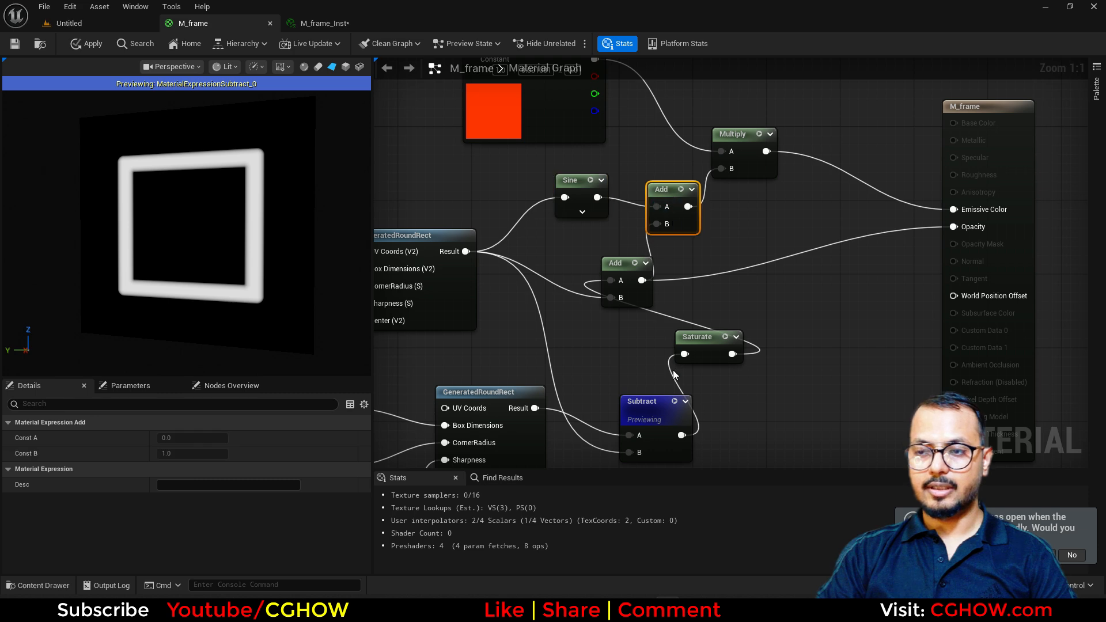
Stop previewing the Subtract node, inspect the full material, and preview the Saturate node instead
right_drag(598, 418, 723, 328)
right_click(763, 318)
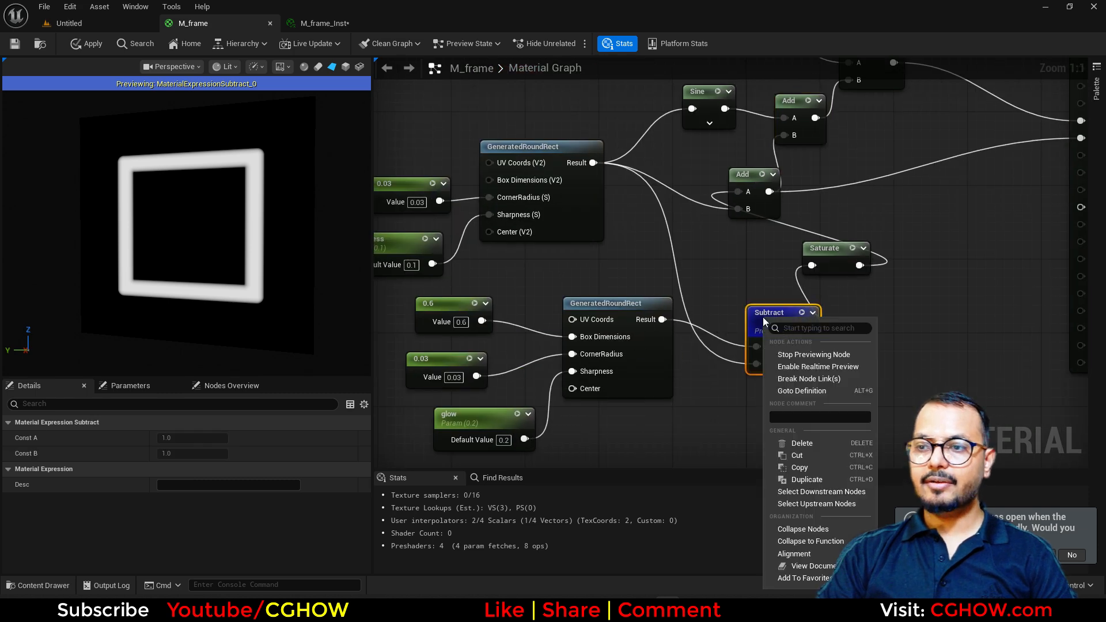
click(814, 355)
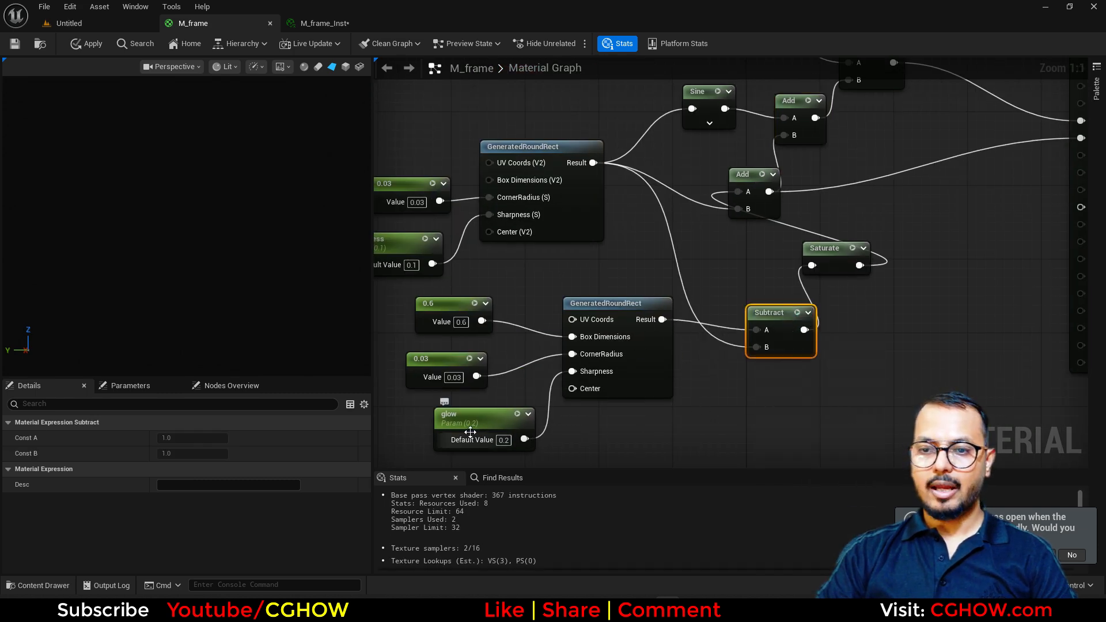
right_drag(624, 438, 678, 407)
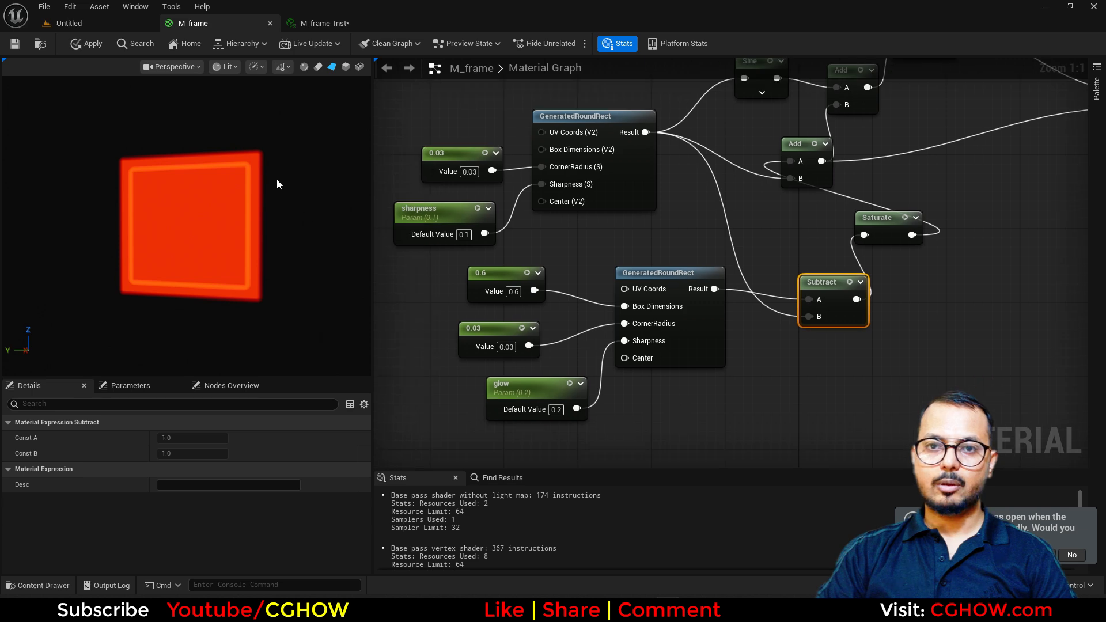
right_drag(827, 276, 765, 314)
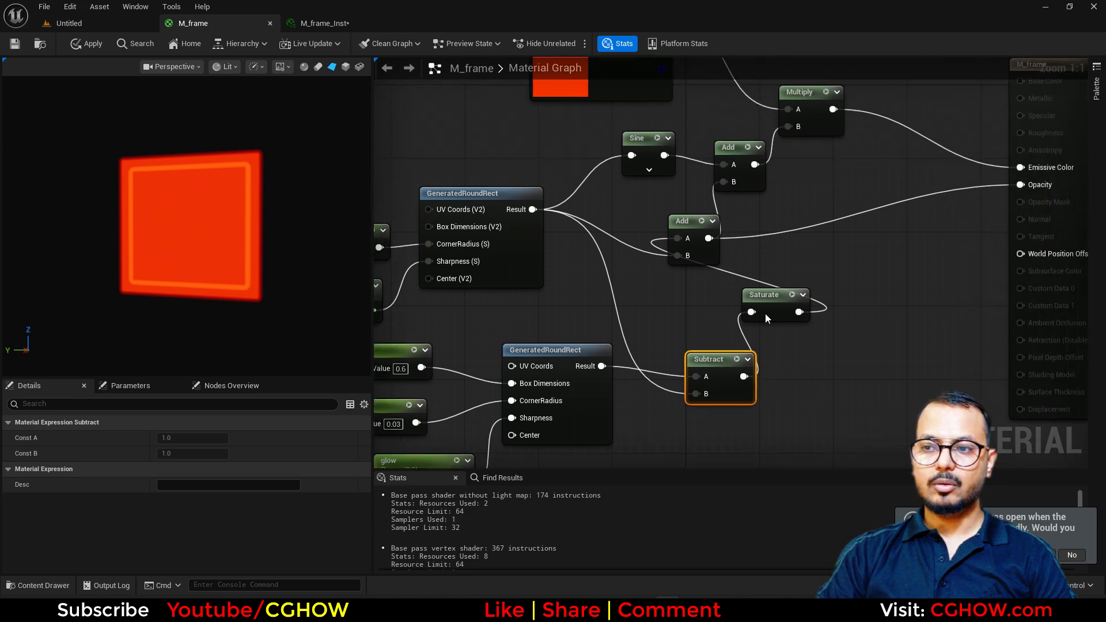
click(792, 297)
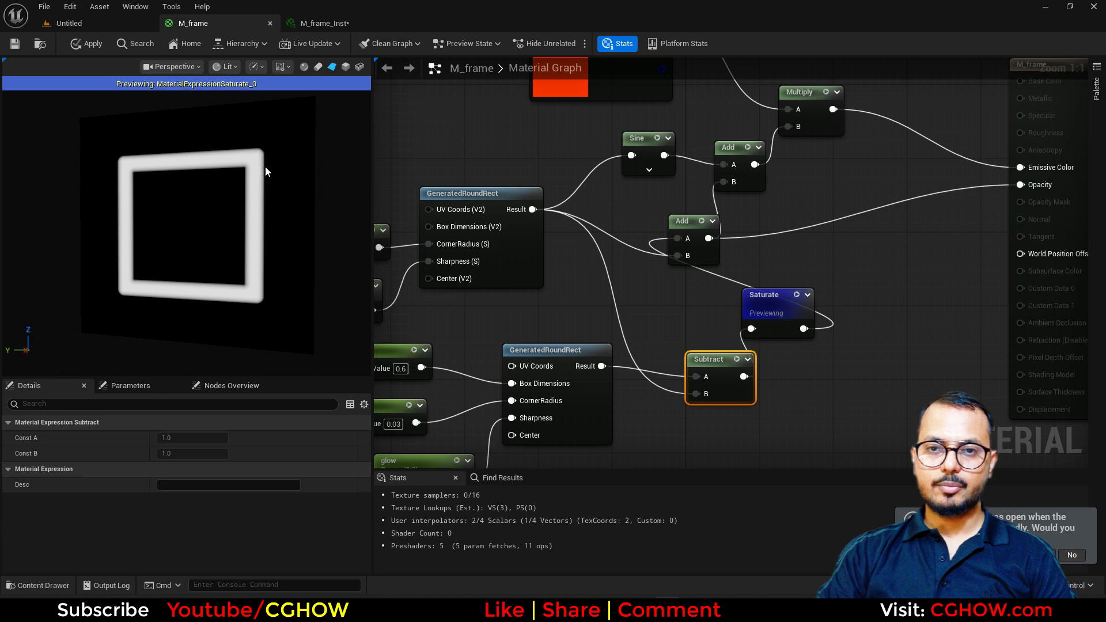
Spread out the Subtract, Saturate and Opacity Add nodes to untangle their connections
drag(730, 367, 703, 376)
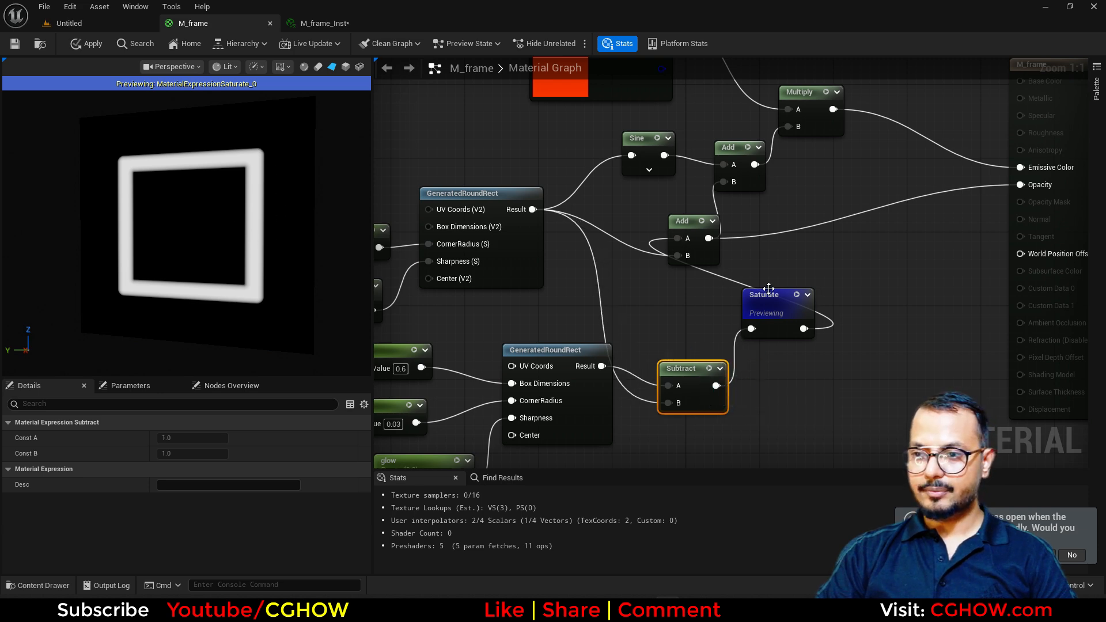
drag(770, 296, 789, 333)
drag(701, 247, 857, 255)
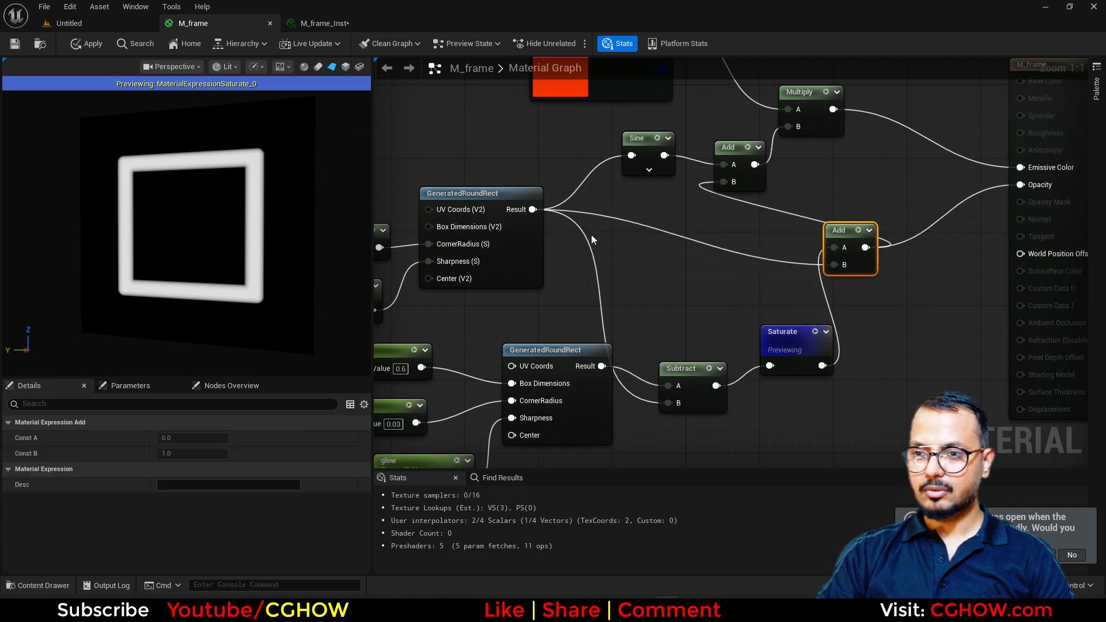
Insert a Saturate node between the first GeneratedRoundRect and the Opacity Add node, and feed Sine from it
text(s)
drag(532, 209, 835, 265)
text(a)
click(649, 253)
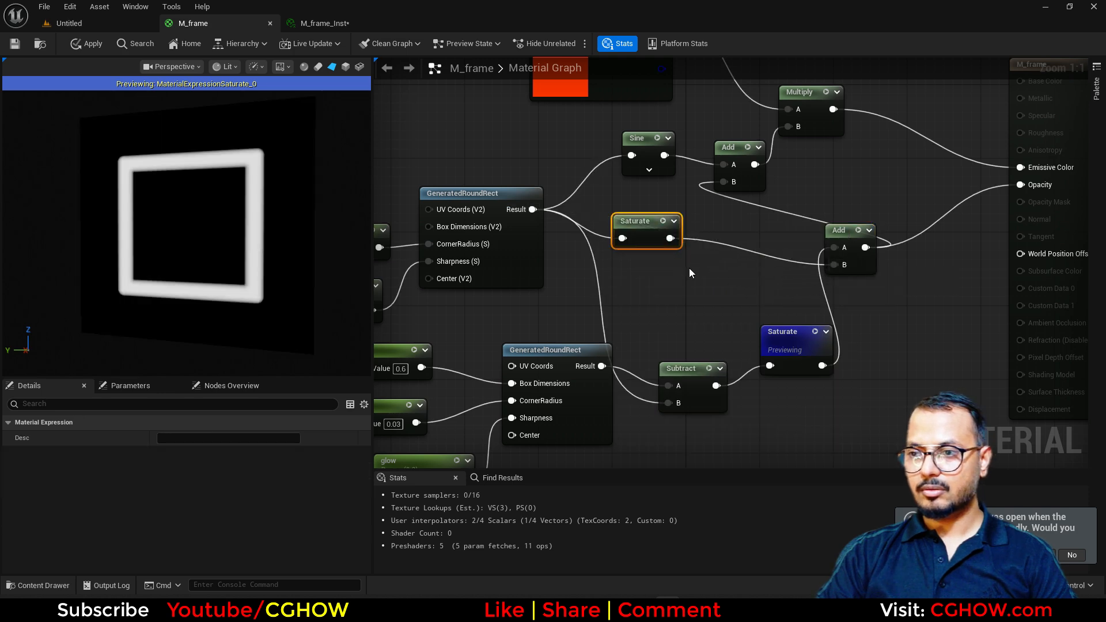
right_drag(689, 268, 706, 320)
drag(688, 292, 650, 209)
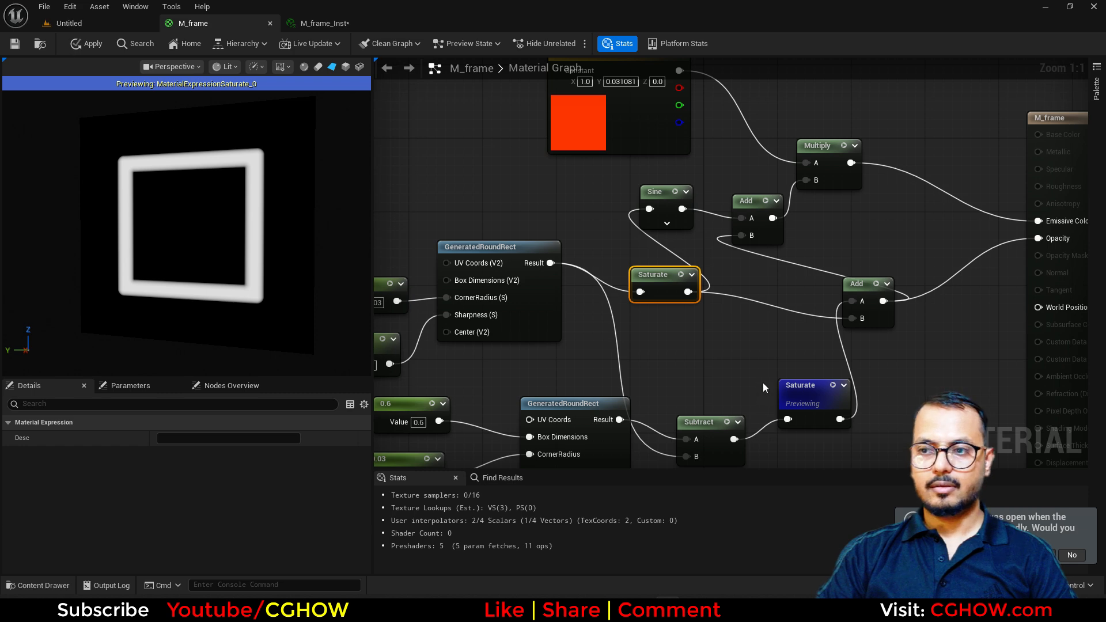
Stop previewing the Saturate node and save the M_frame material
click(833, 384)
right_drag(548, 287, 558, 242)
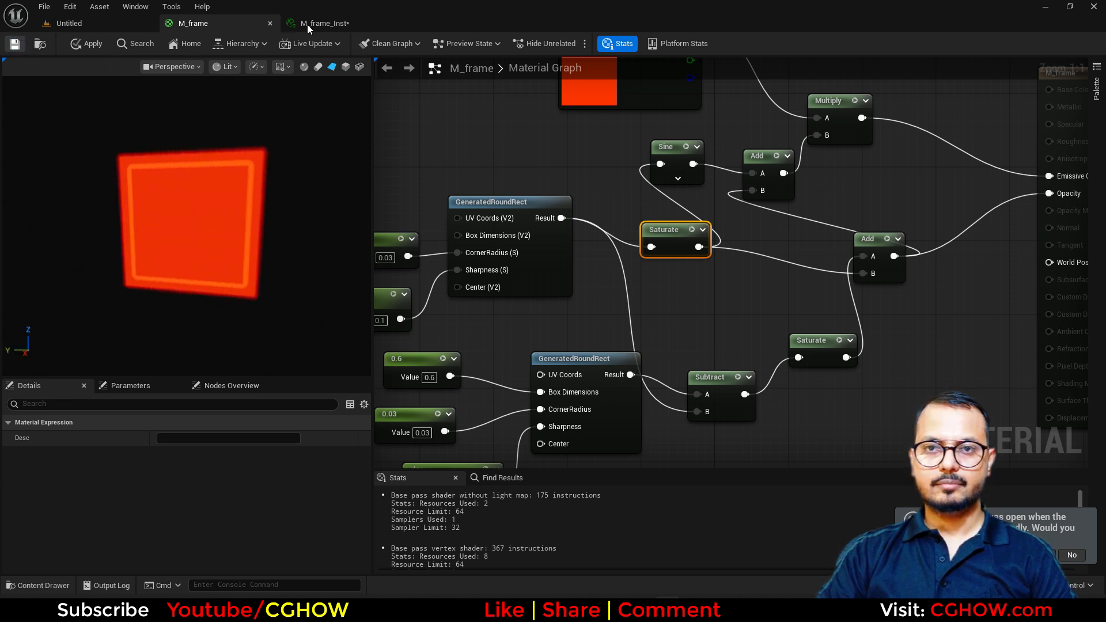
key(ctrl+s)
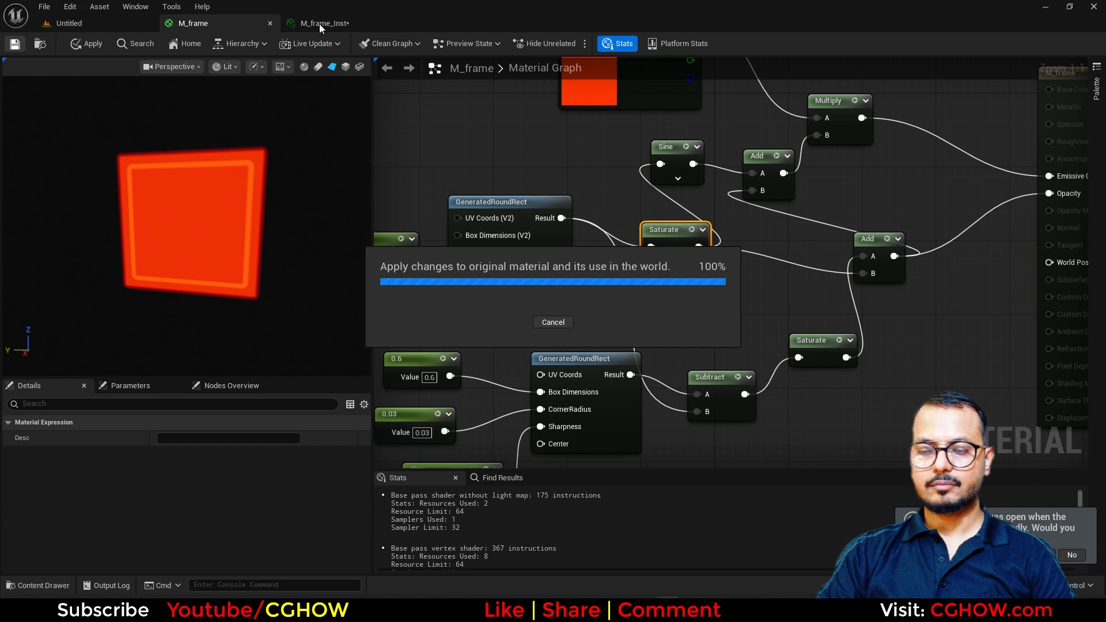
In M_frame_Inst, override the glow parameter at about -0.377 and set sharpness to about 0.55
click(319, 23)
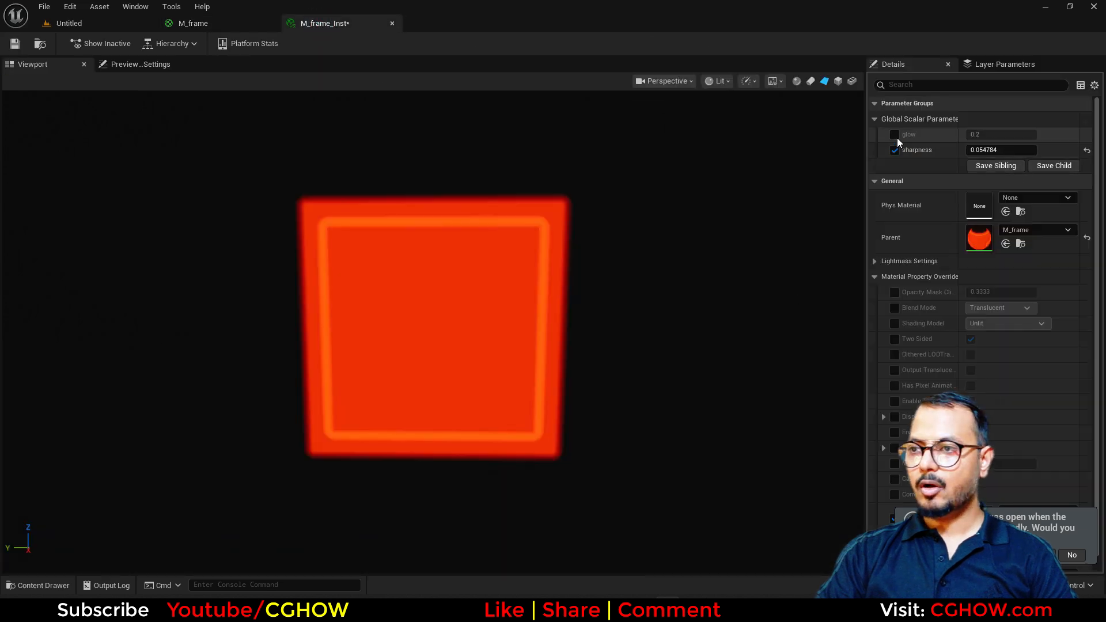
click(895, 135)
mouse_move(991, 134)
mouse_down()
mouse_move(1037, 134)
mouse_move(970, 134)
mouse_up()
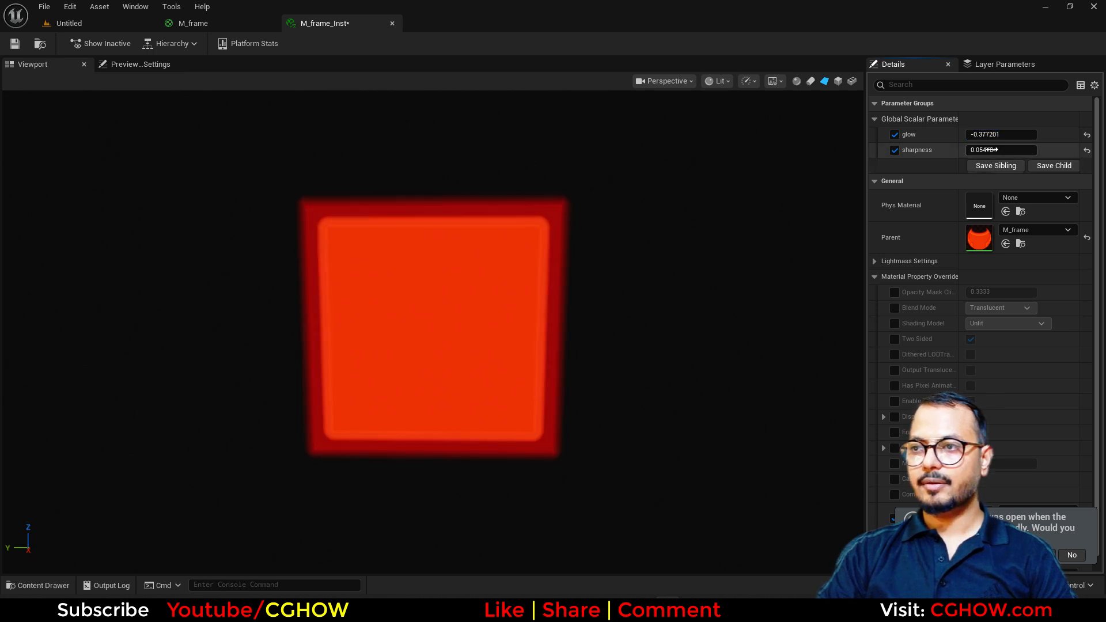
mouse_move(1001, 150)
mouse_down()
mouse_move(1031, 150)
mouse_move(979, 149)
mouse_move(1001, 150)
mouse_up()
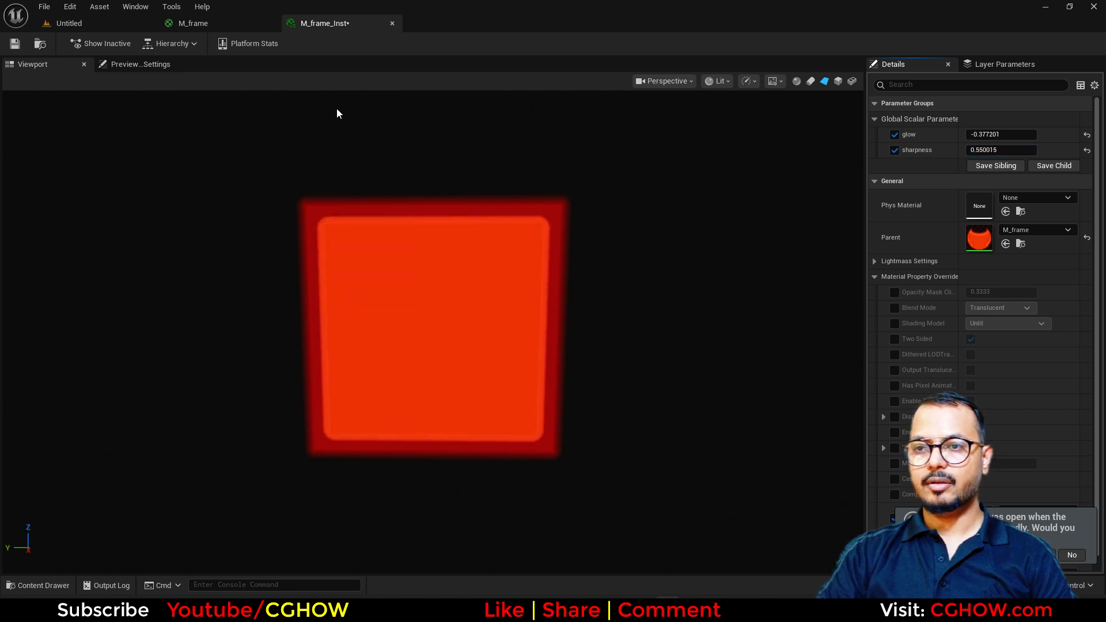
Return to the M_frame graph and preview the Subtract, glow Saturate and Opacity Add nodes in turn
click(206, 23)
right_drag(753, 394, 633, 370)
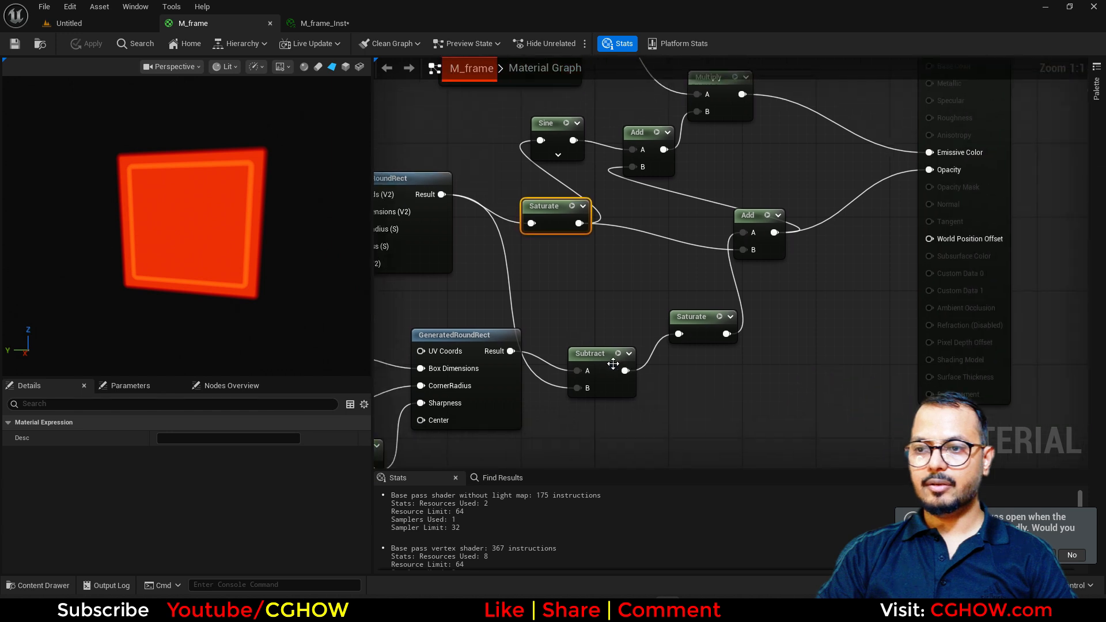
click(621, 353)
drag(254, 214, 239, 214)
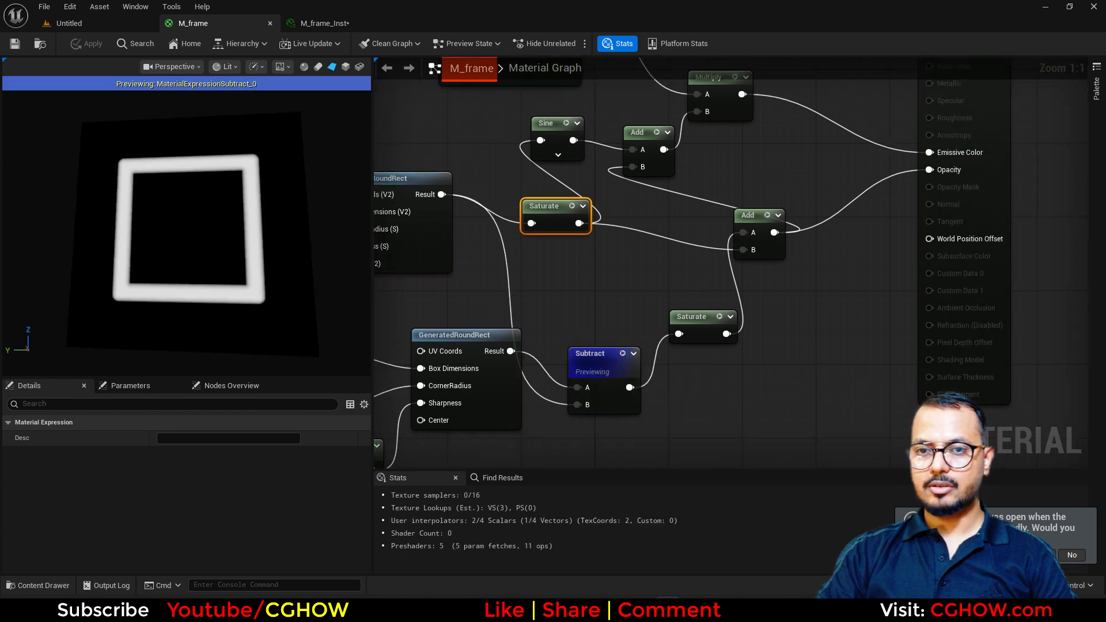
click(719, 316)
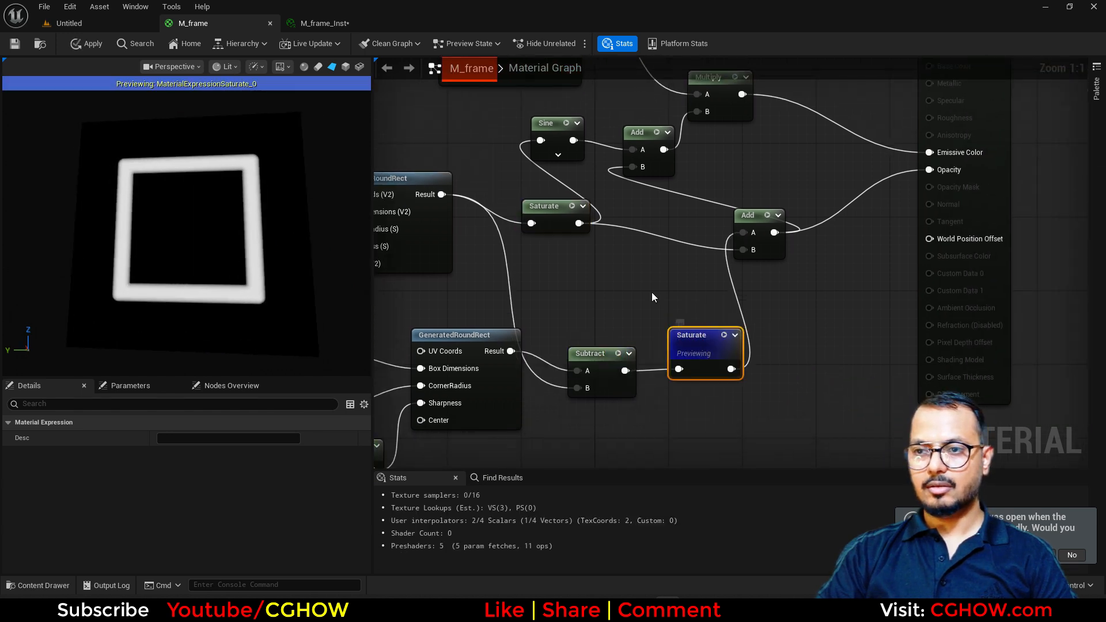
right_drag(651, 282, 599, 393)
click(717, 315)
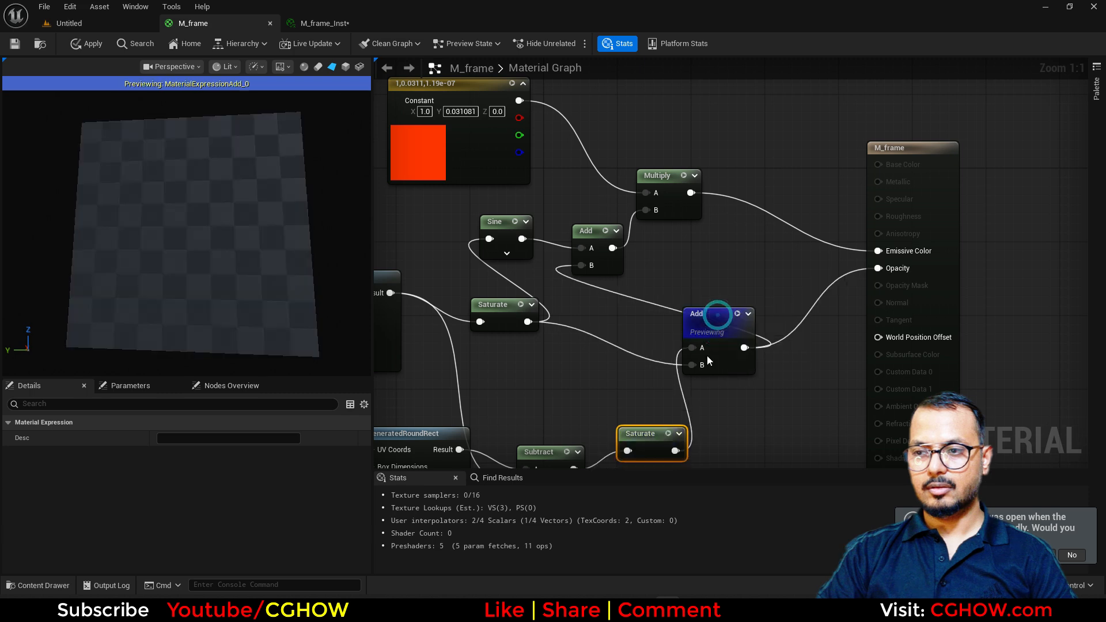
Rewire the B input of the Add node feeding Multiply to the glow Saturate output, spacing out the nodes, and stop the node preview
drag(720, 318, 720, 346)
drag(616, 264, 643, 255)
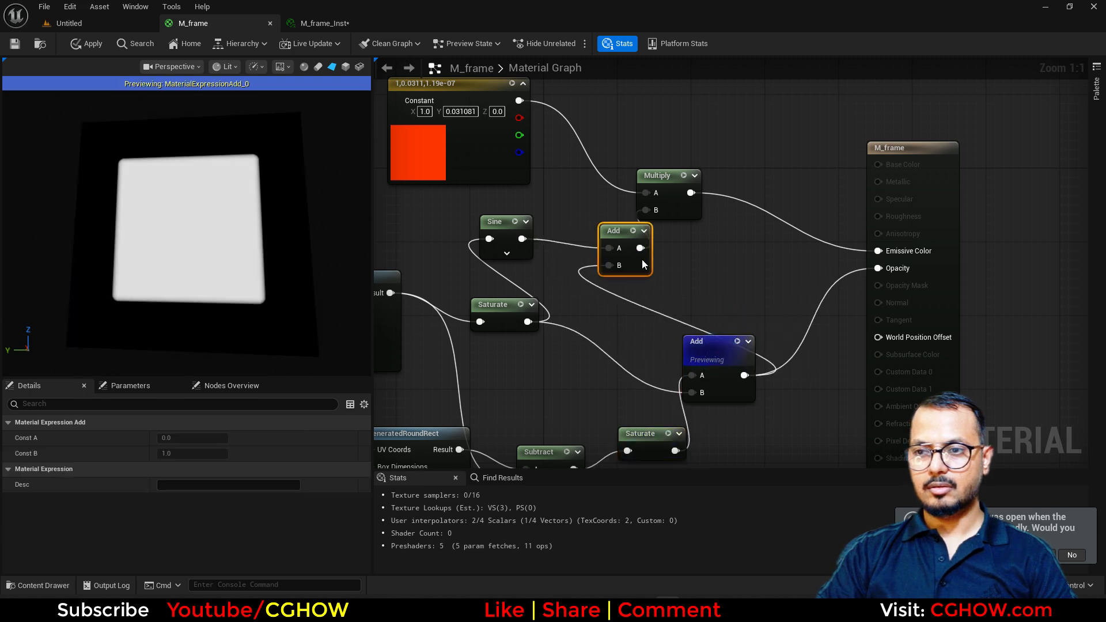
drag(688, 204, 770, 167)
scroll(714, 345, down, 2)
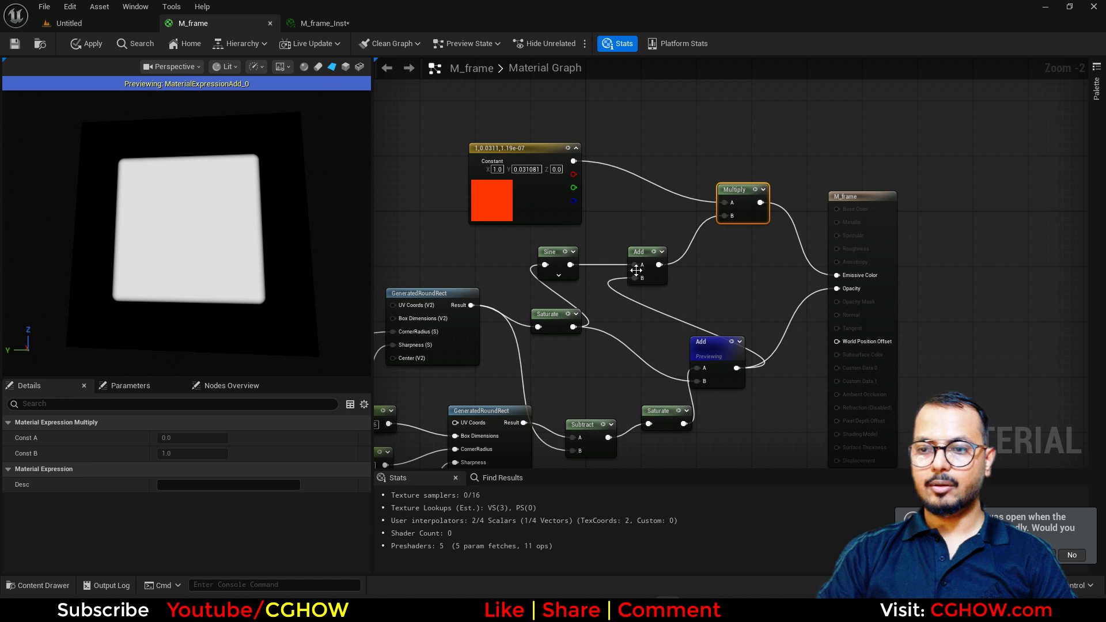
drag(659, 424, 672, 270)
click(730, 343)
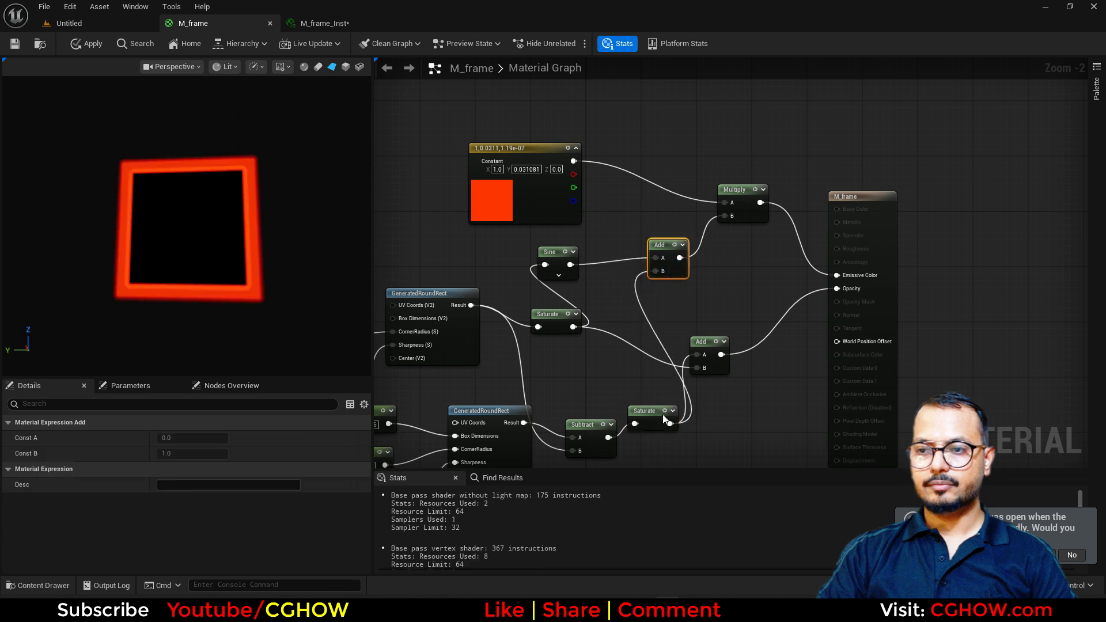
drag(270, 240, 263, 243)
Convert the 0.03 constant feeding the second GeneratedRoundRect's CornerRadius into a parameter named glow_Corner
right_drag(526, 365, 704, 267)
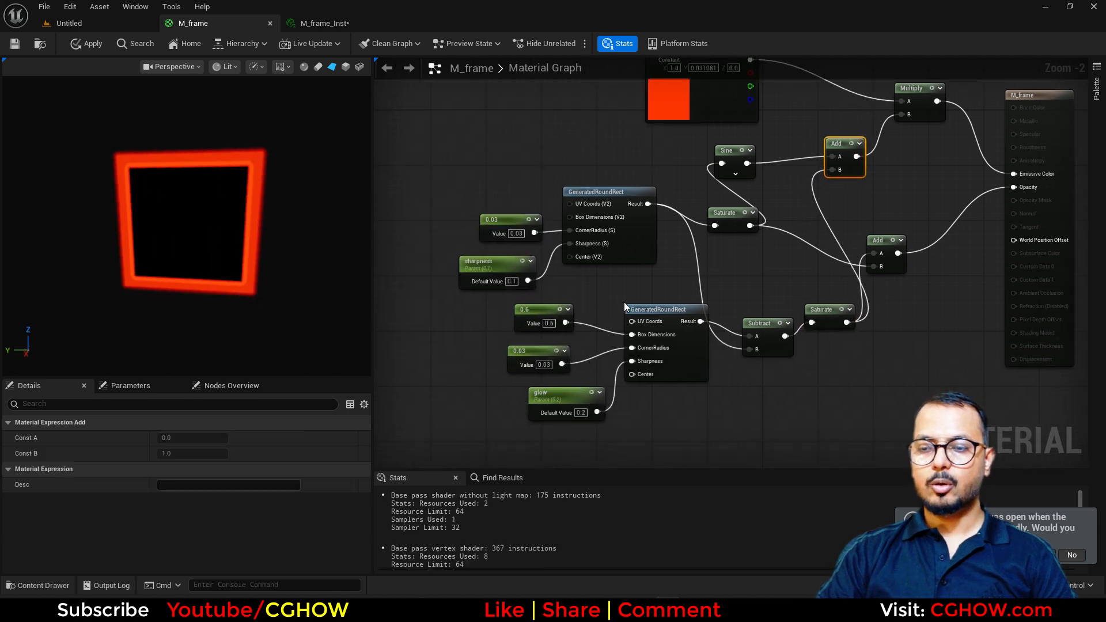
scroll(555, 345, up, 2)
right_drag(530, 366, 529, 315)
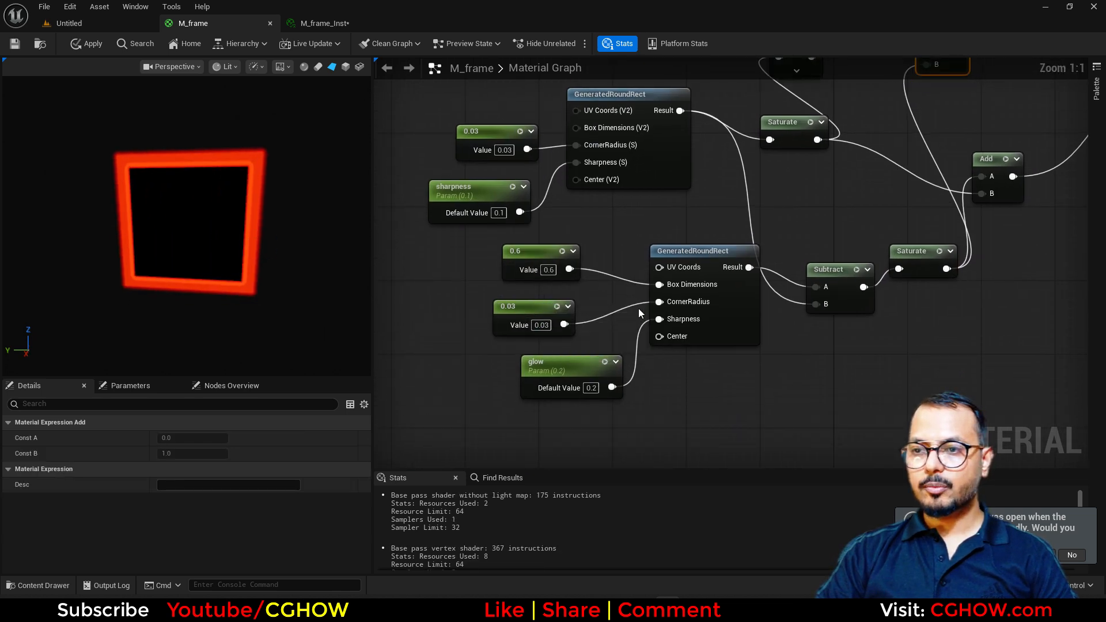
right_click(533, 311)
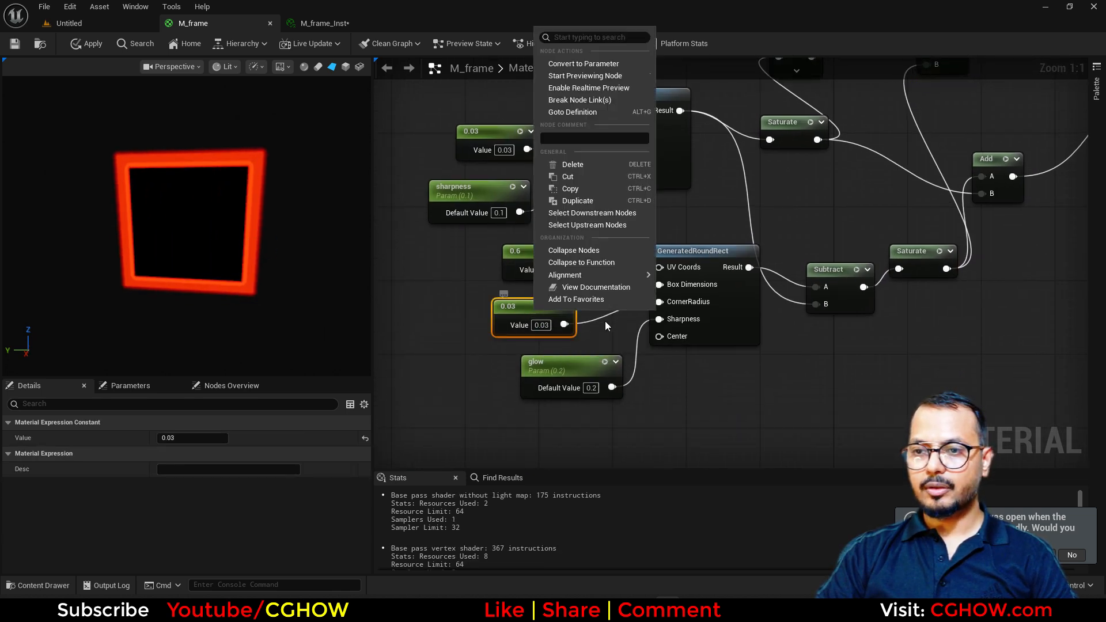
click(602, 67)
text(glo)
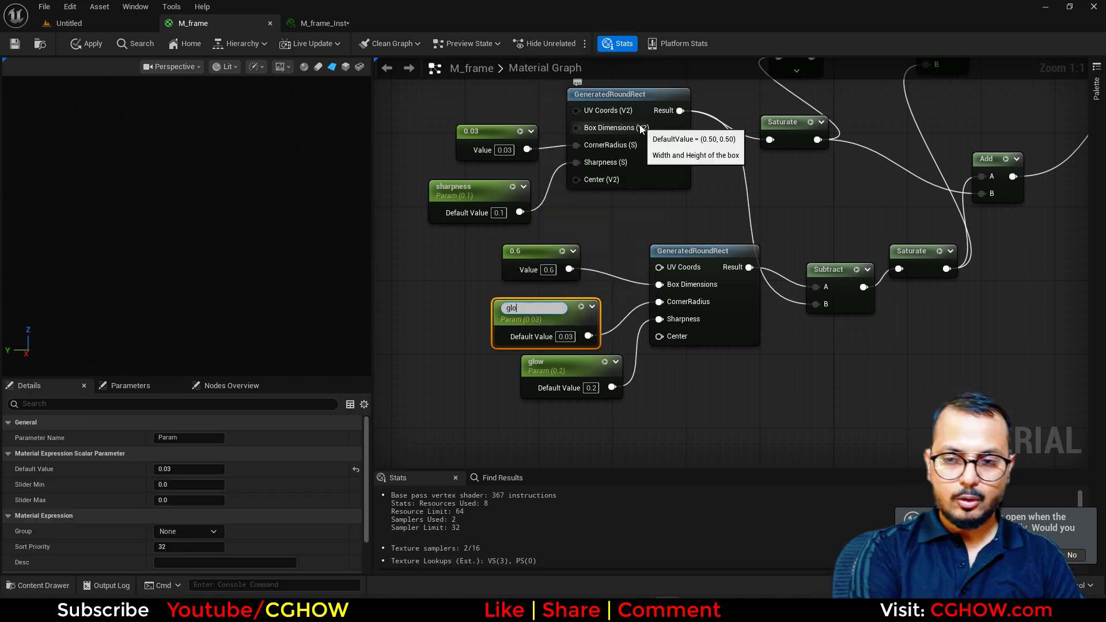
text(w_Corner)
key(Return)
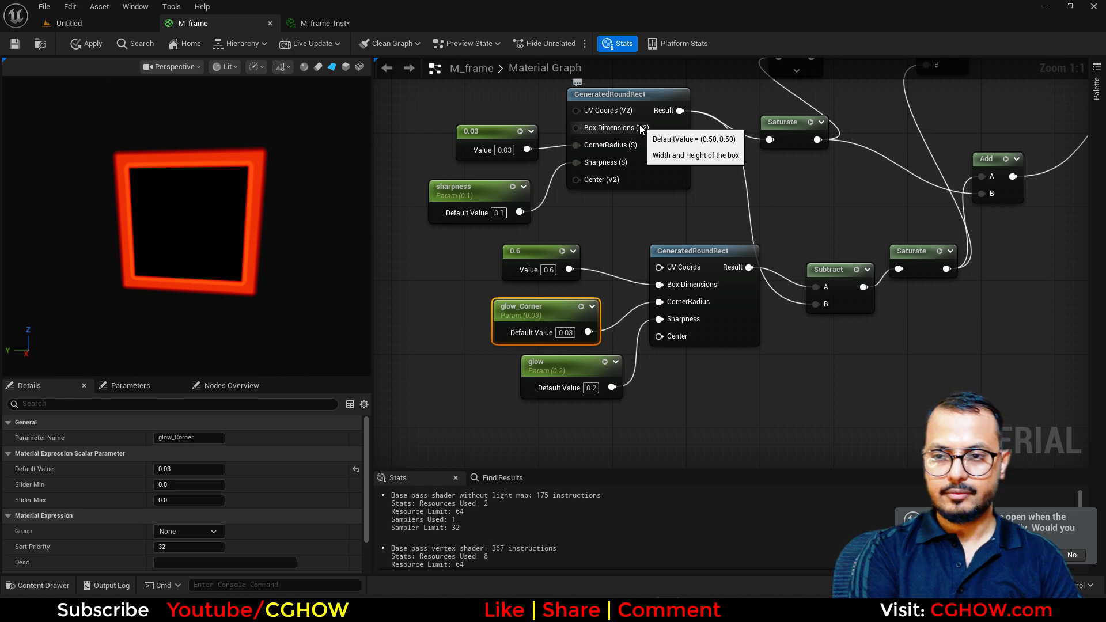
Convert the 0.6 constant feeding Box Dimensions into a parameter named glow_size and save the material
right_click(525, 260)
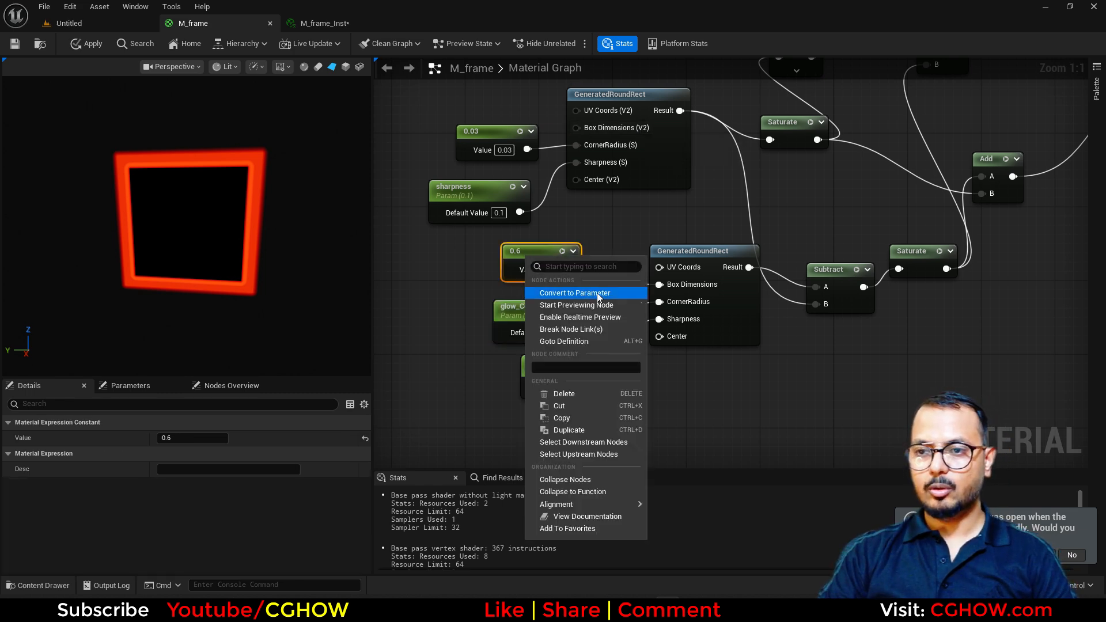
click(598, 292)
text(glo)
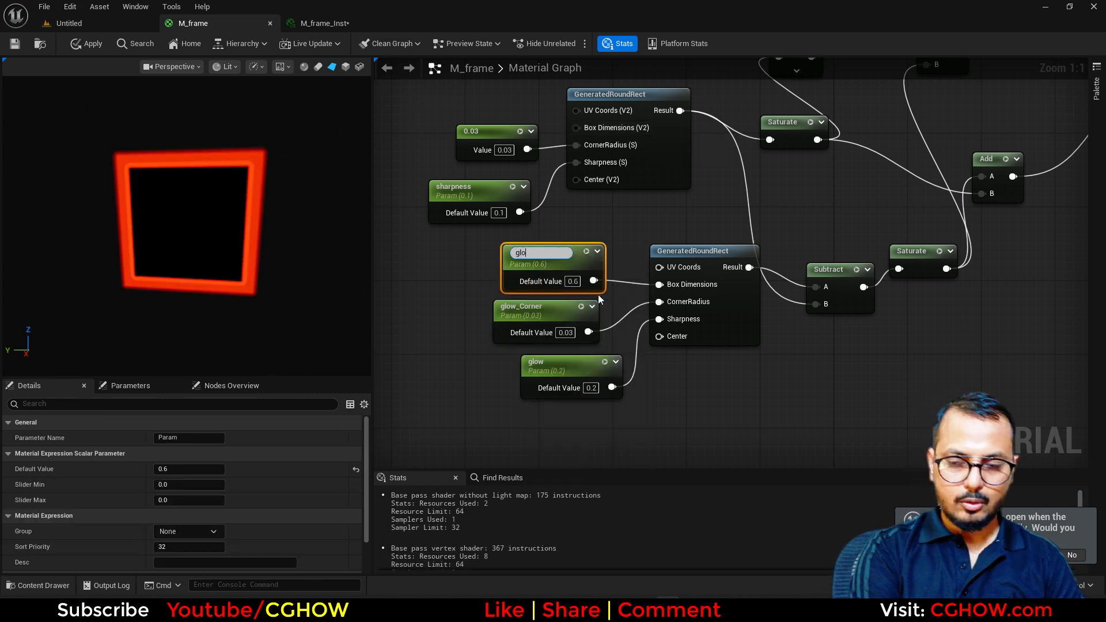
text(w_size)
key(Return)
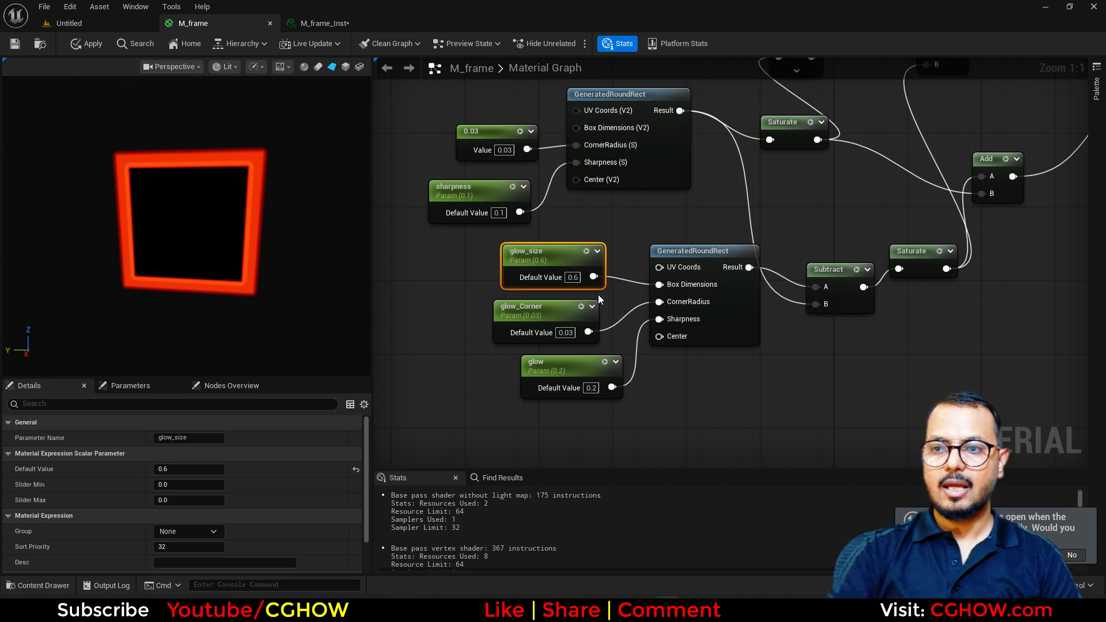
scroll(789, 259, down, 2)
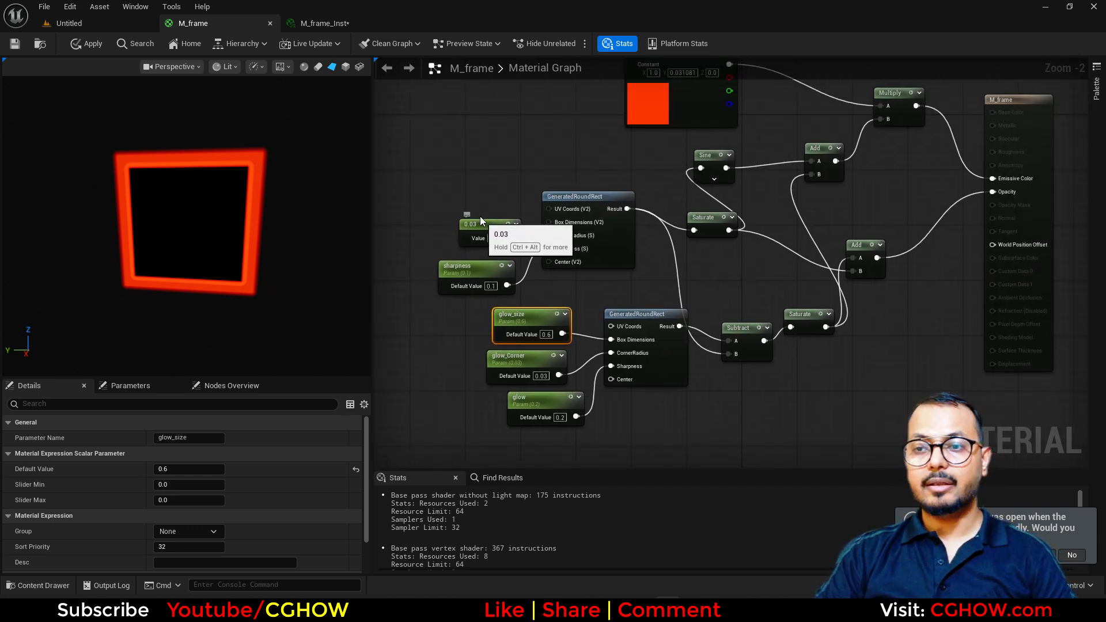
click(11, 49)
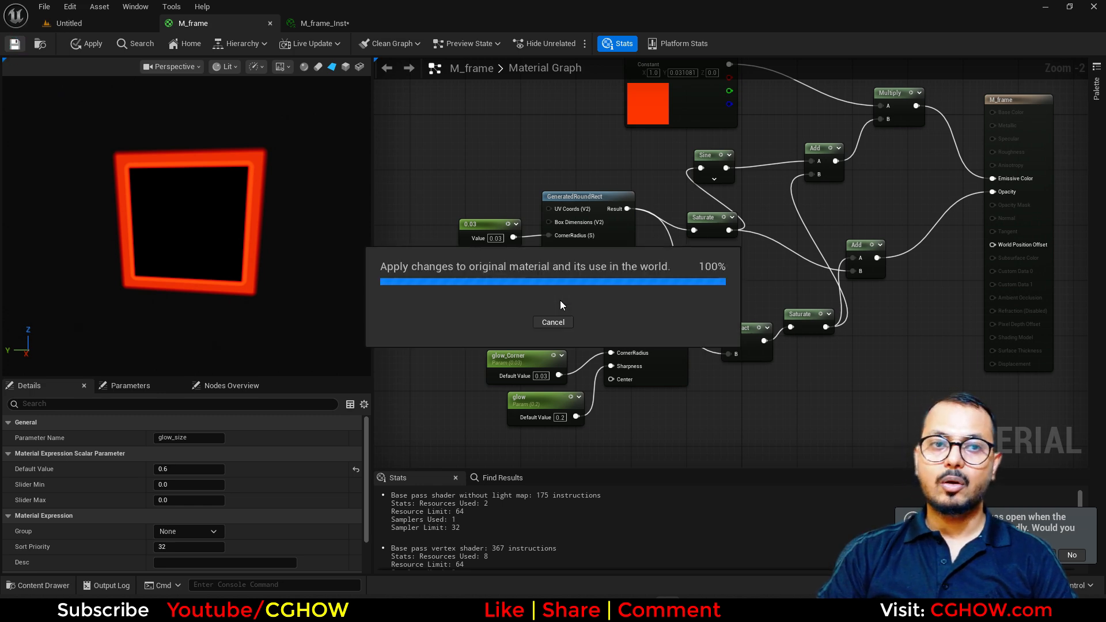
In M_frame_Inst, enable the glow_Corner and glow_size overrides and set them to 0.198 and 0.608
click(325, 23)
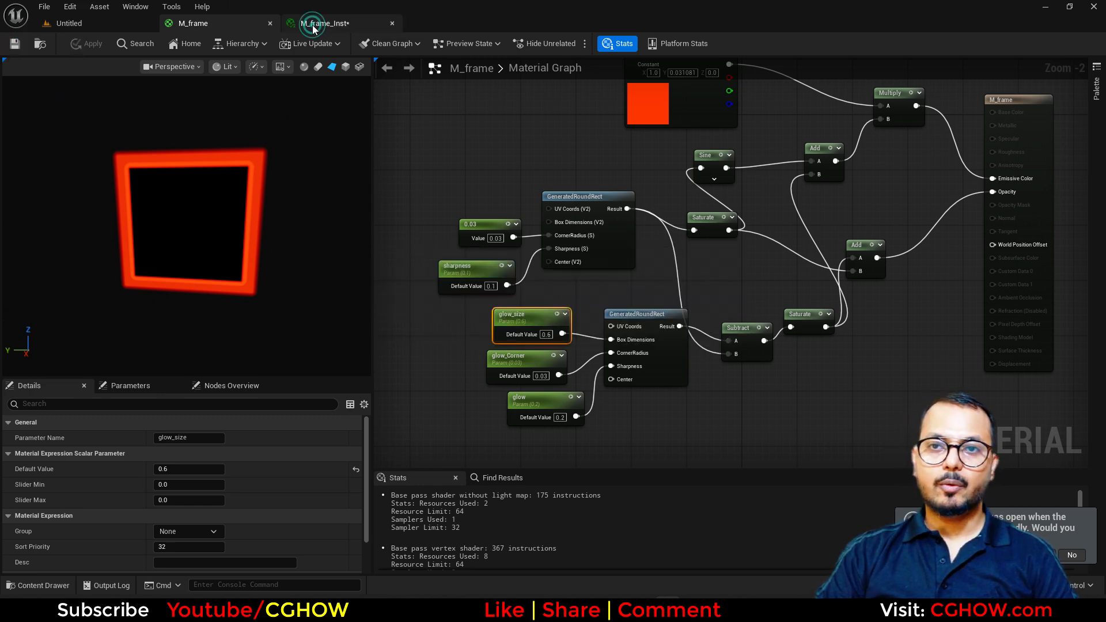
click(895, 151)
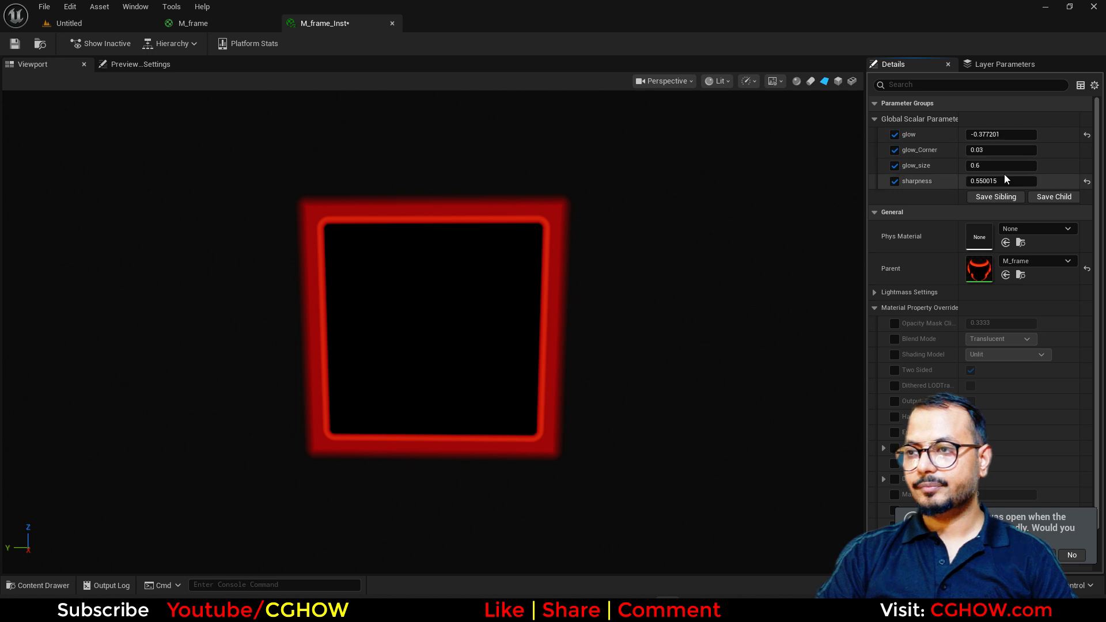
drag(1002, 154, 1031, 151)
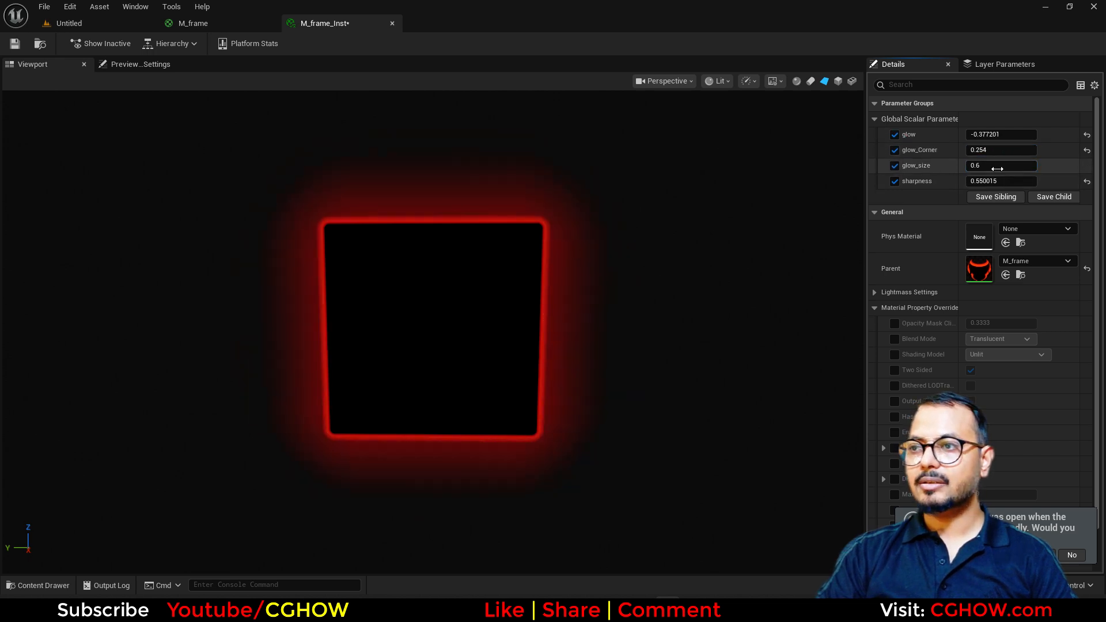
mouse_move(997, 169)
mouse_down()
mouse_move(1017, 168)
mouse_move(994, 168)
mouse_up()
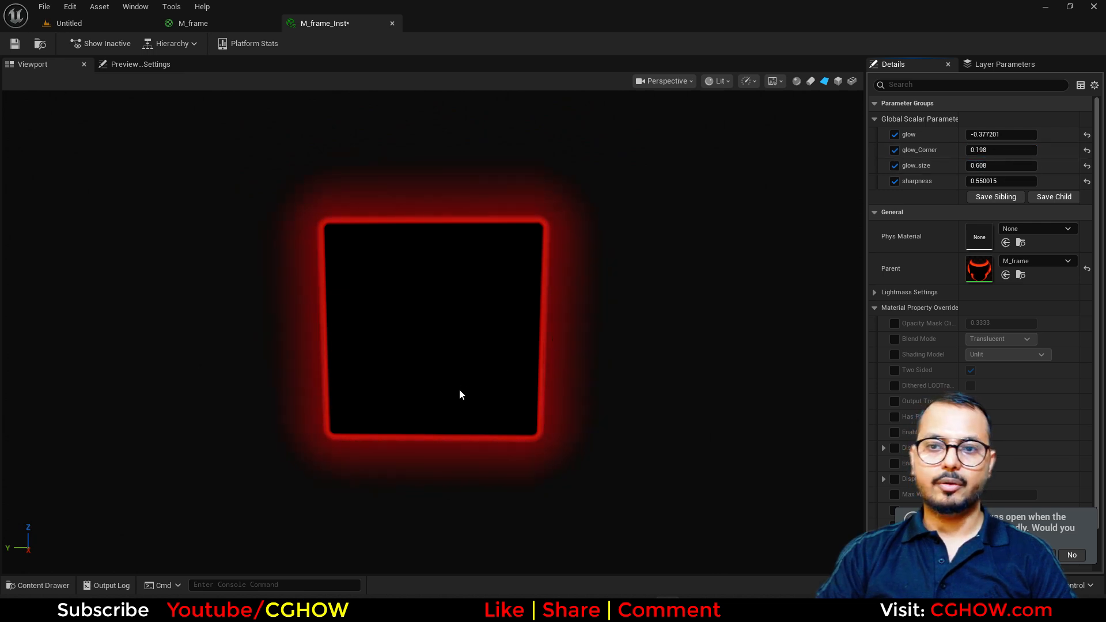
drag(459, 390, 633, 344)
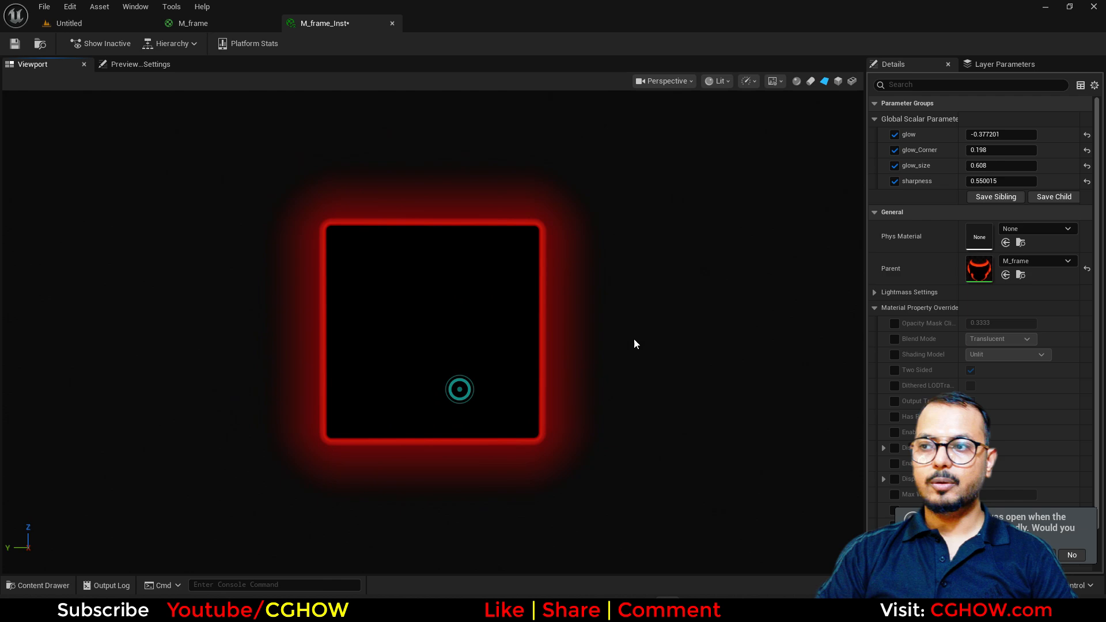
click(205, 24)
drag(598, 231, 569, 246)
right_drag(567, 300, 520, 249)
right_click(534, 216)
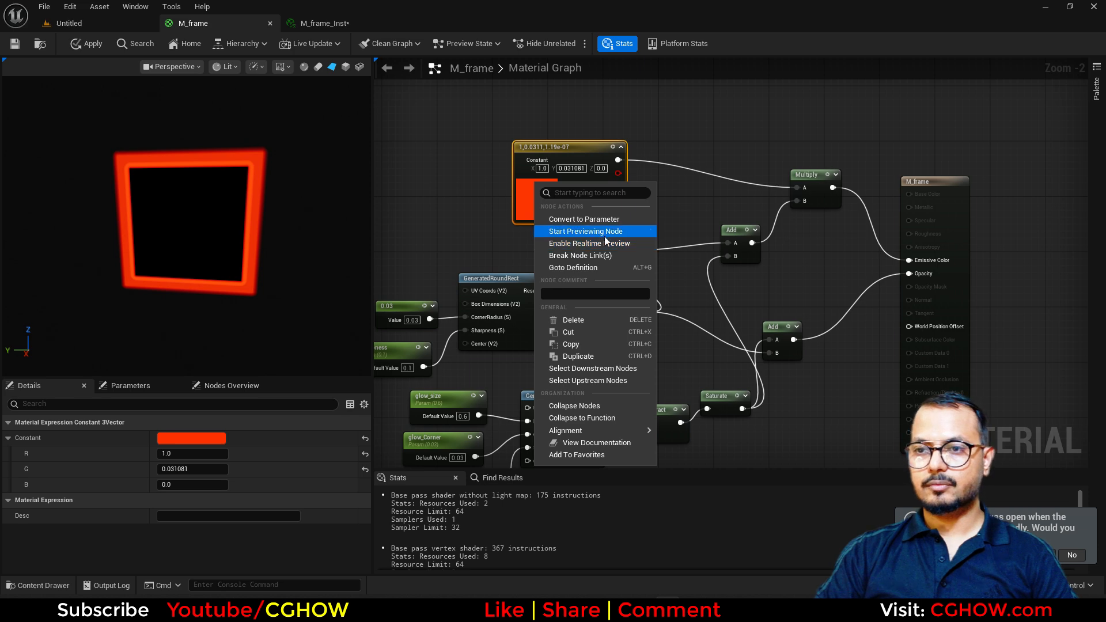
click(505, 228)
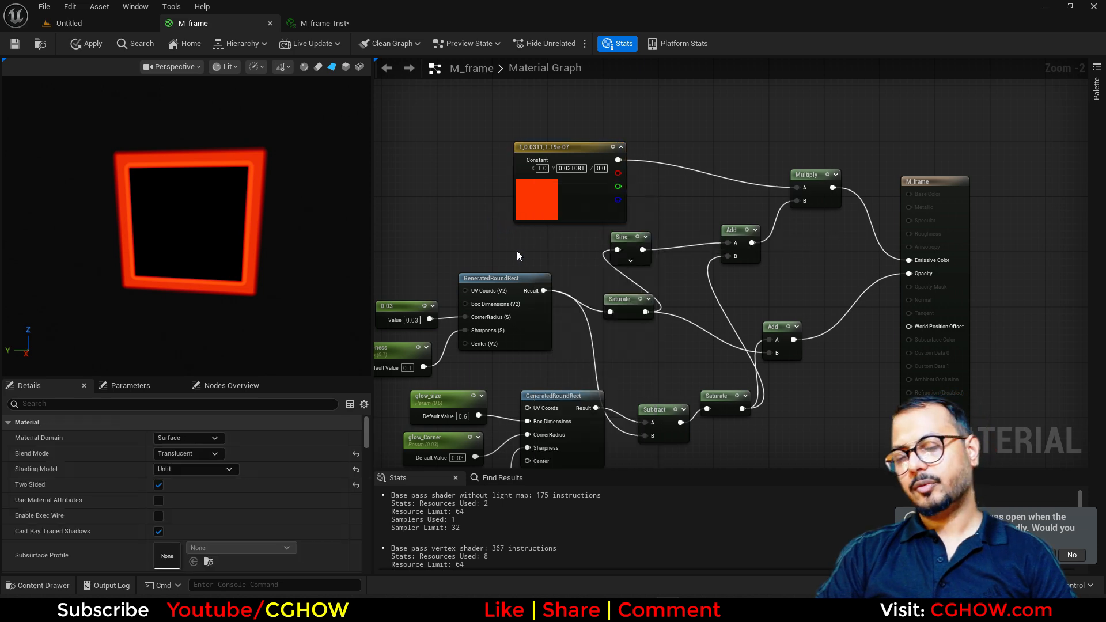
click(343, 26)
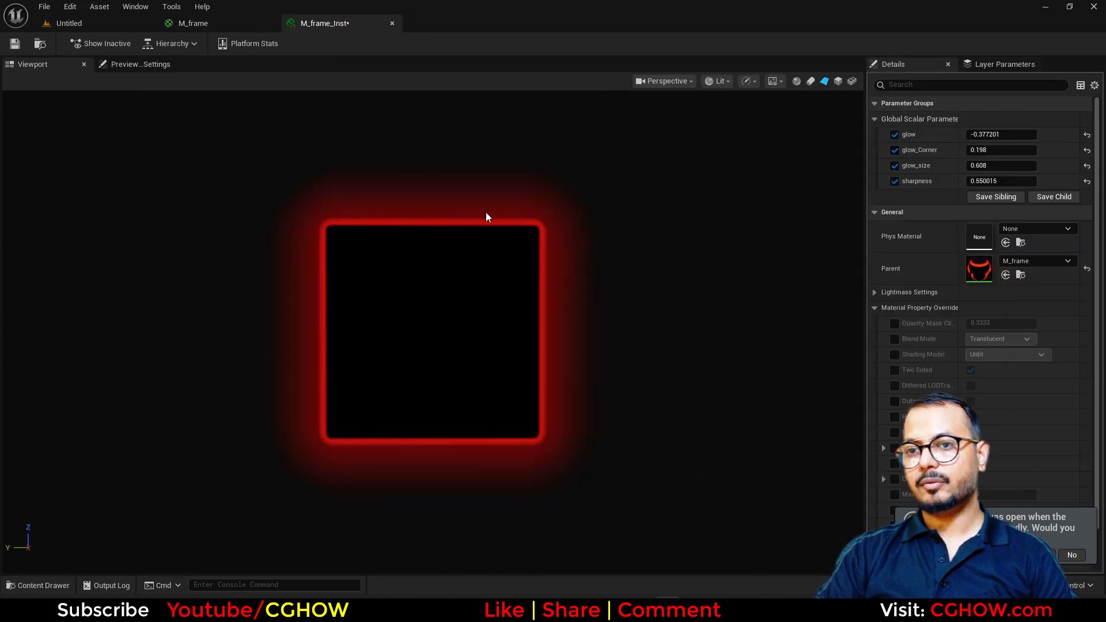
drag(405, 188, 505, 342)
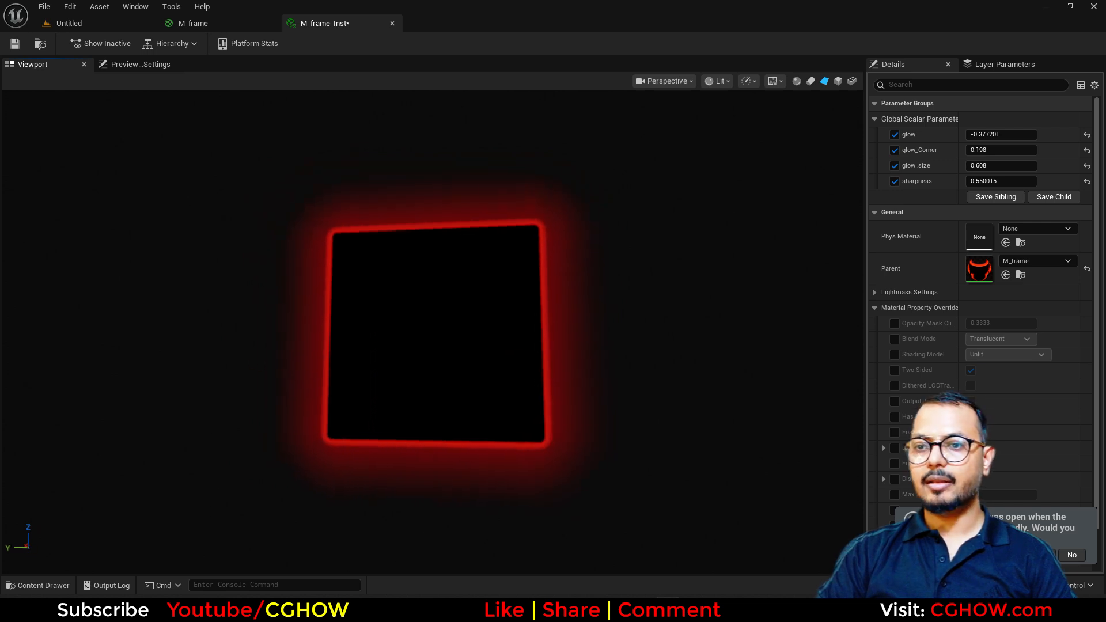
Convert the red-orange color constant in M_frame into a parameter named color, reposition it and save the material
click(225, 24)
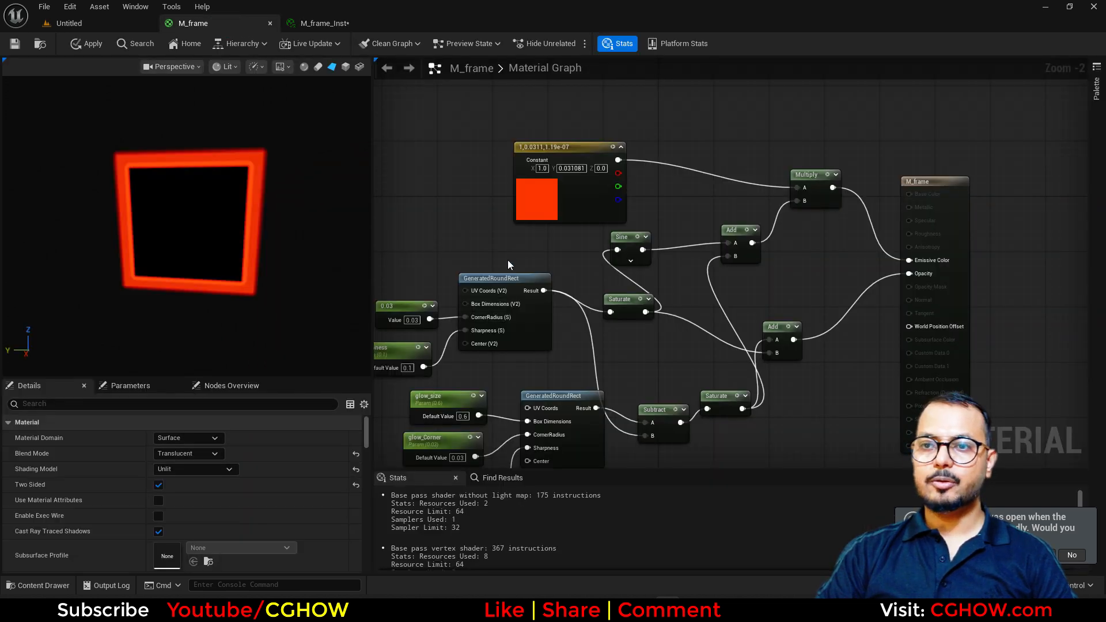
mouse_move(507, 260)
right_down()
mouse_move(595, 296)
mouse_move(499, 271)
right_up()
right_click(528, 201)
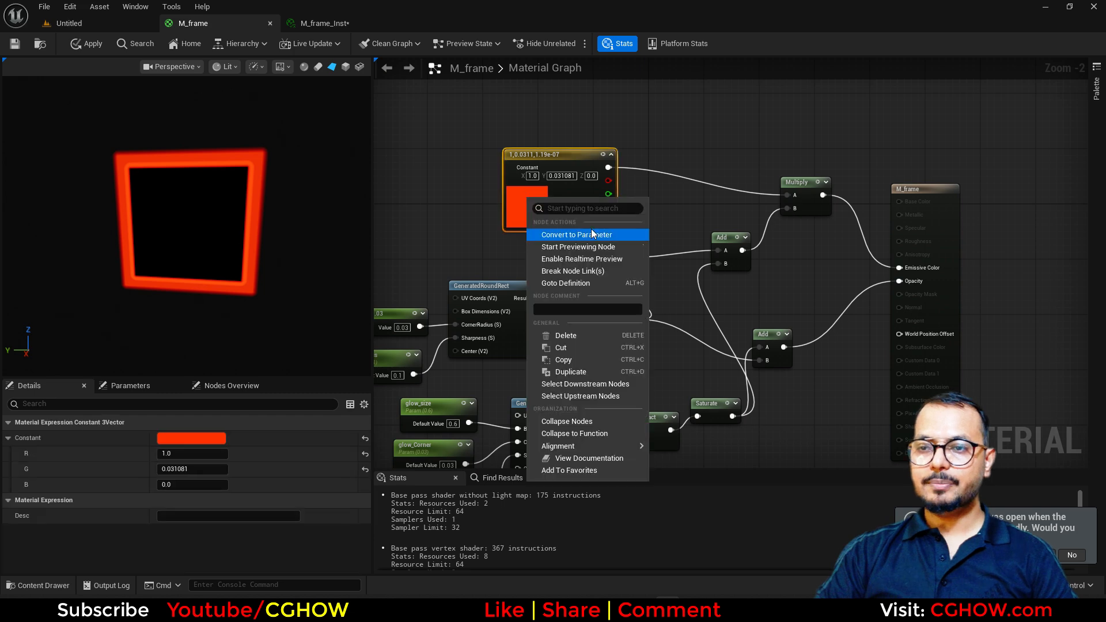
click(592, 234)
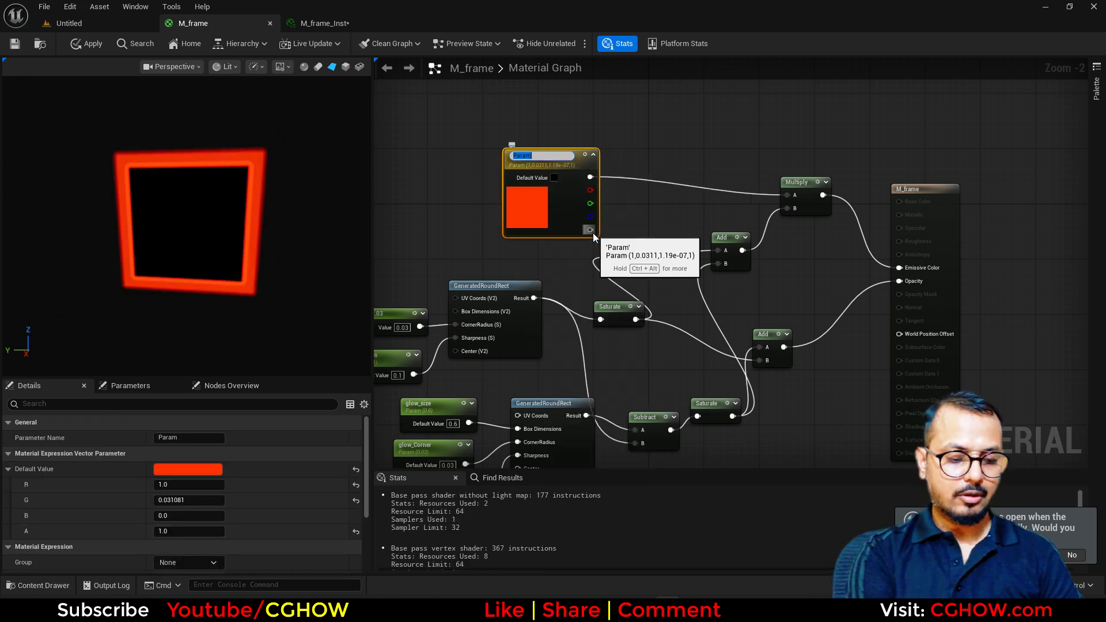
text(color)
key(Return)
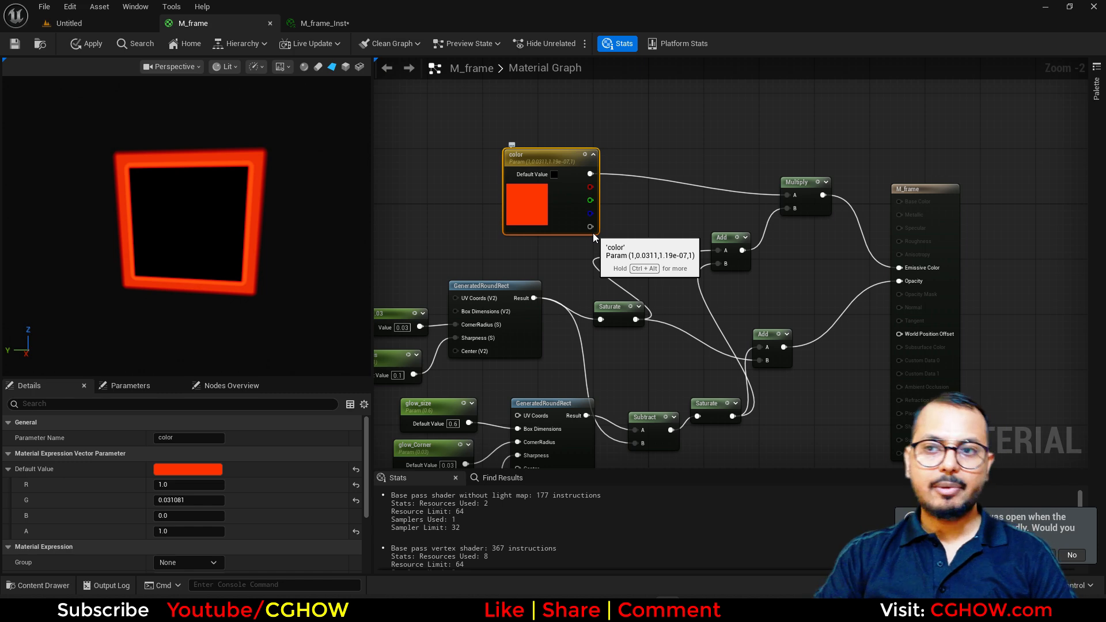
drag(544, 194, 552, 173)
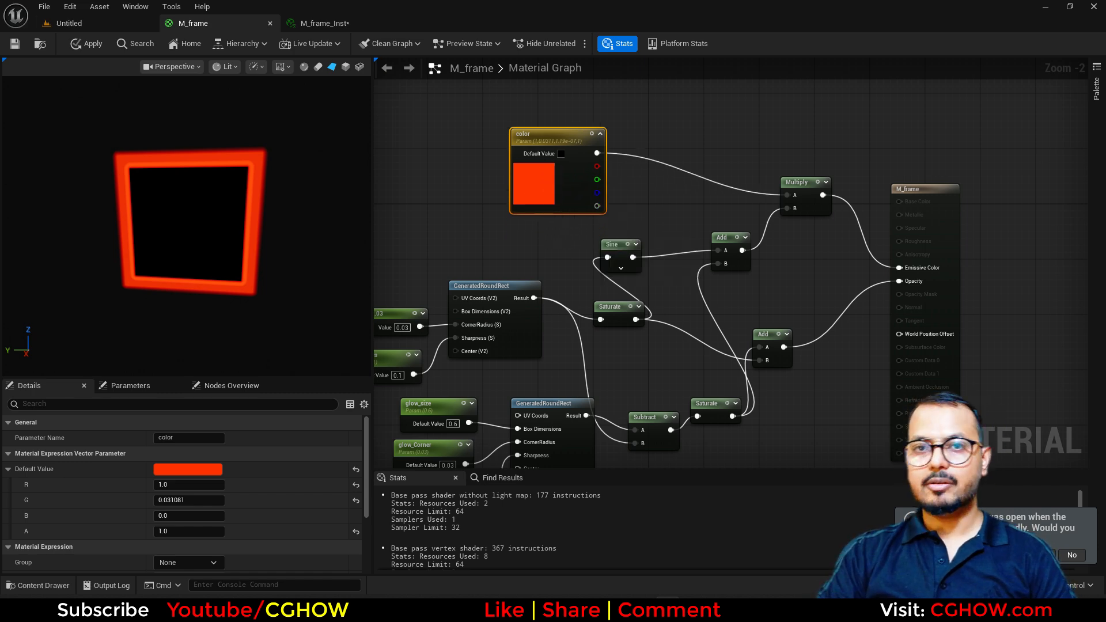
click(20, 40)
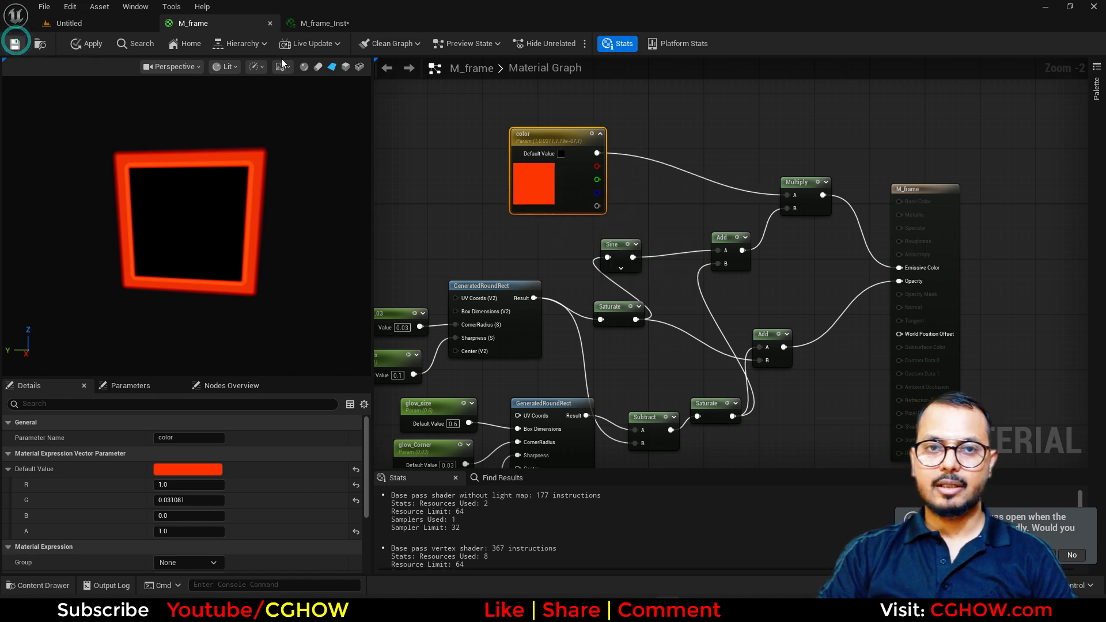
Enable the color override in M_frame_Inst and set it to pink with R 1.0, G 0.0, B 0.173
click(333, 24)
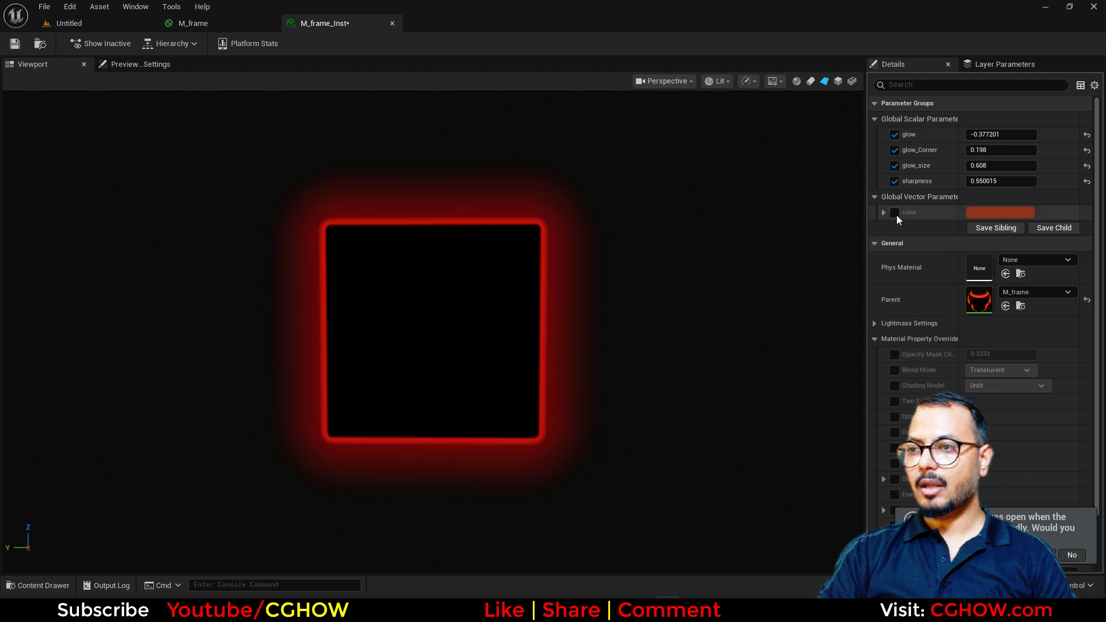
click(885, 212)
click(982, 211)
mouse_move(828, 325)
mouse_down()
mouse_move(787, 338)
mouse_move(776, 316)
mouse_move(798, 270)
mouse_move(840, 286)
mouse_up()
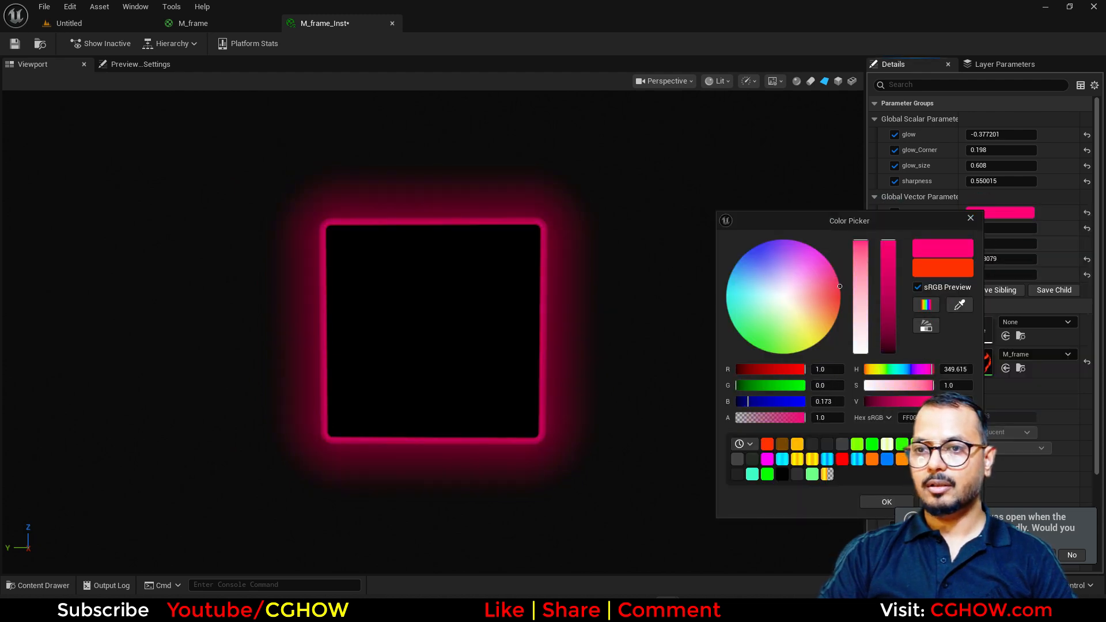
click(886, 501)
drag(447, 310, 244, 74)
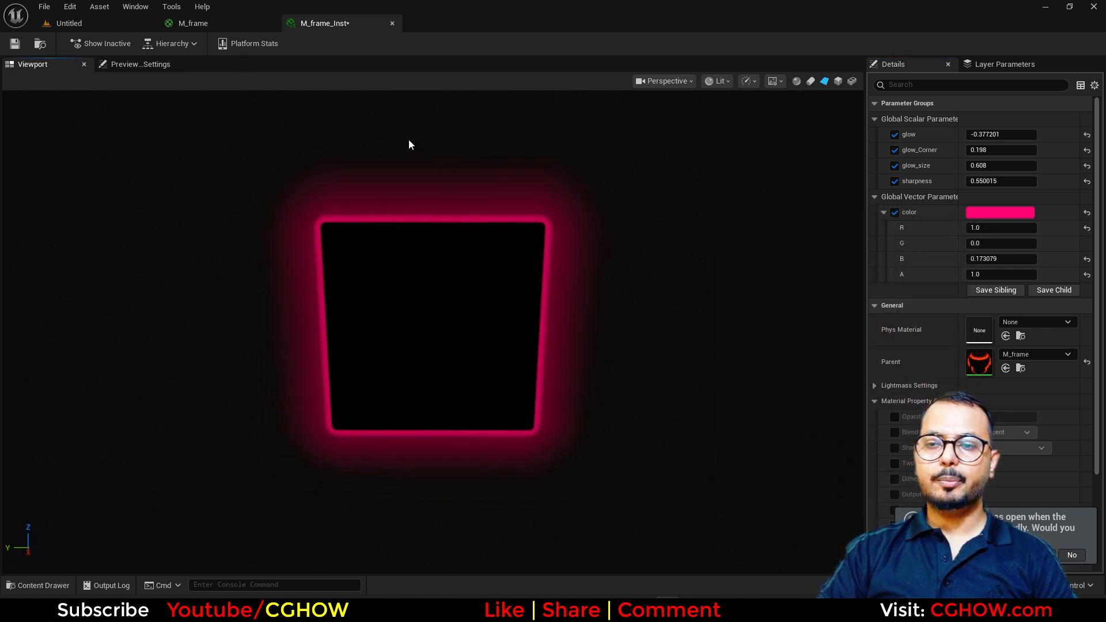
In the M_frame graph, make room around the Sine node and insert a Multiply node between Sine and the Add node's A input
click(235, 27)
scroll(686, 227, up, 2)
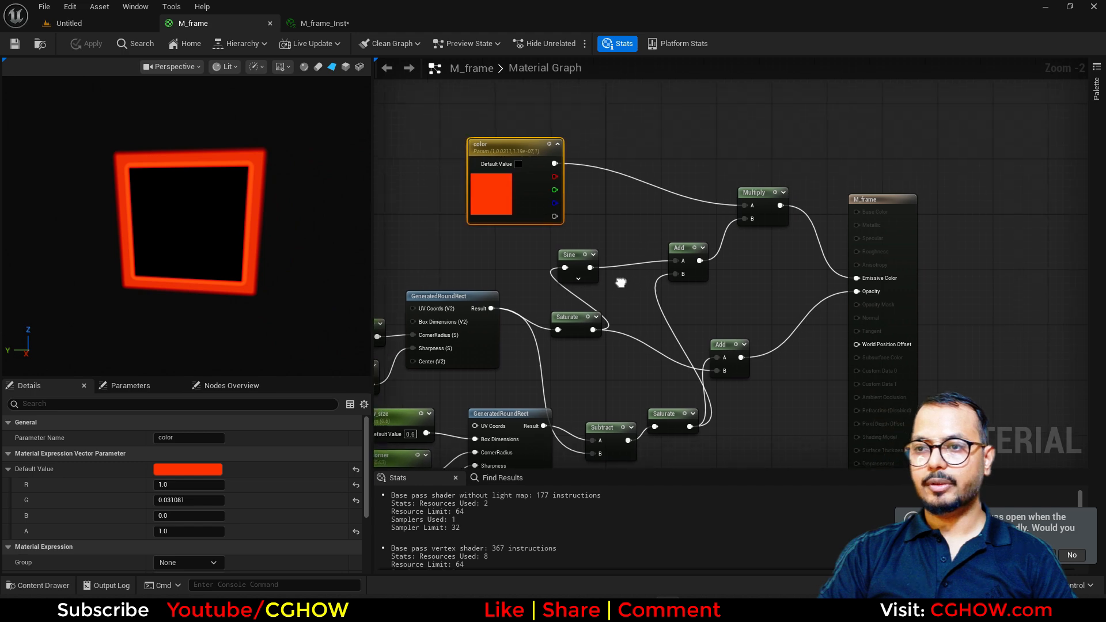
right_drag(629, 268, 706, 265)
click(565, 251)
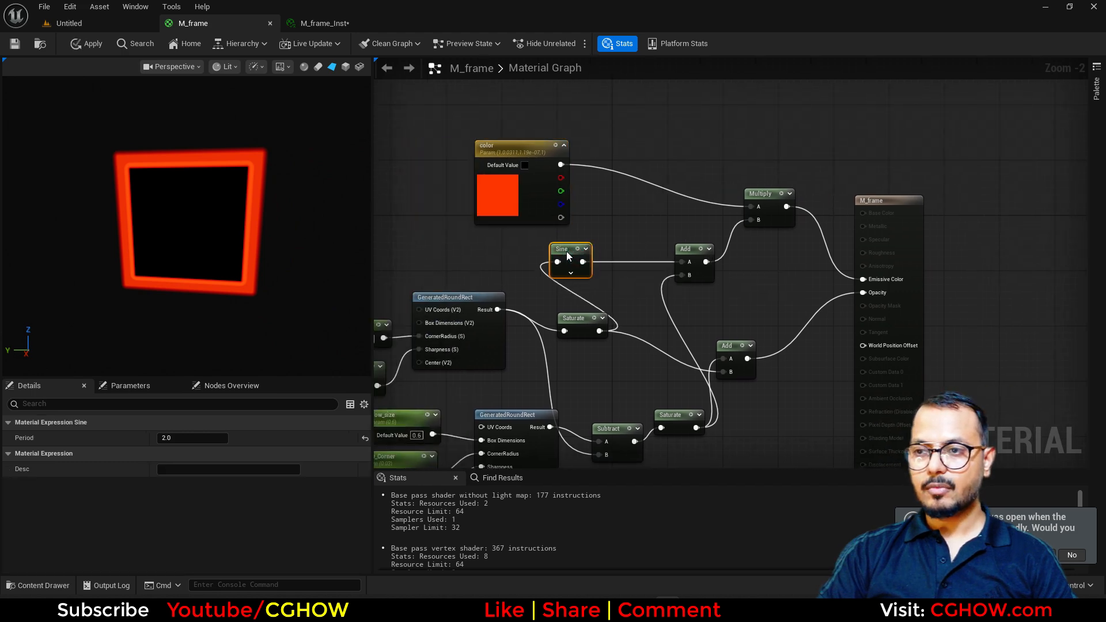
drag(530, 184, 549, 163)
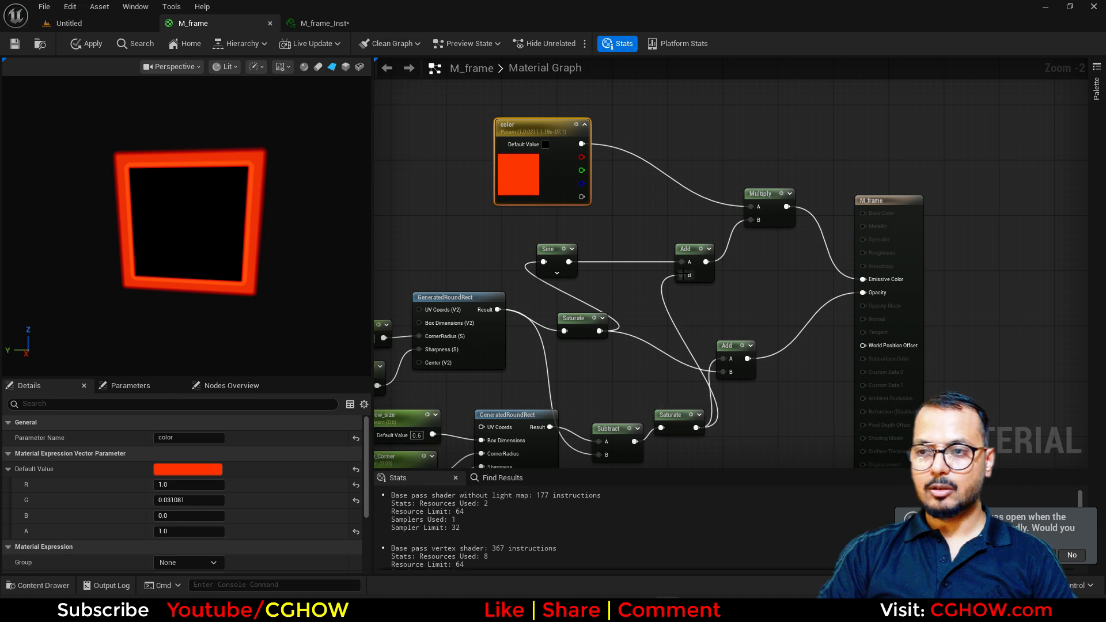
key(m)
click(597, 243)
drag(576, 260, 688, 263)
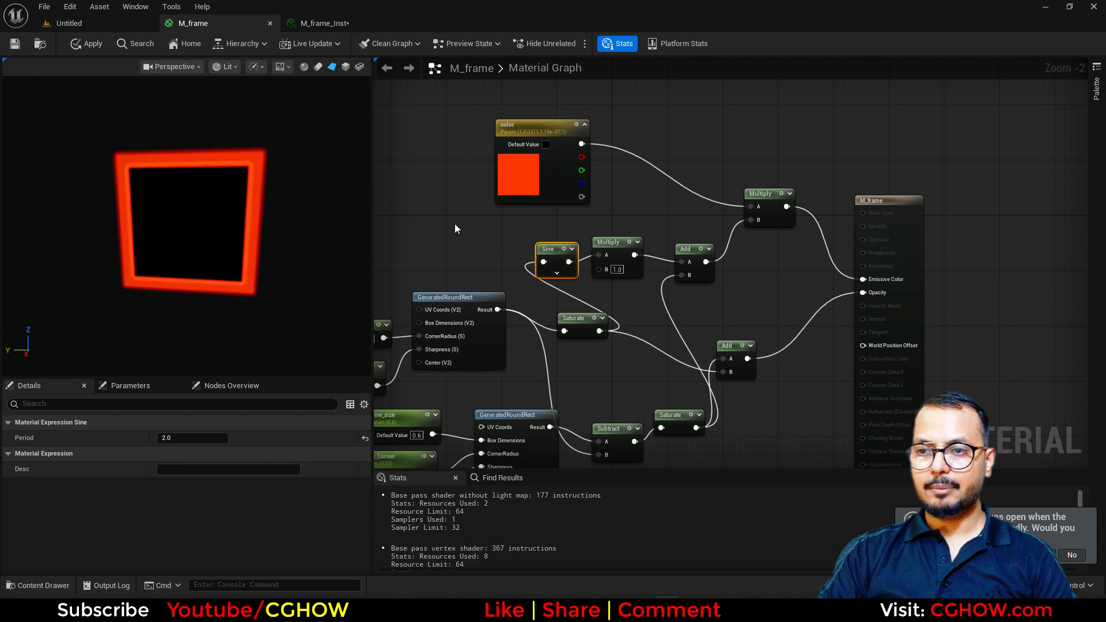
Add a scalar parameter named edge_amount with a default value of 1 near the Sine node
key(s)
click(455, 229)
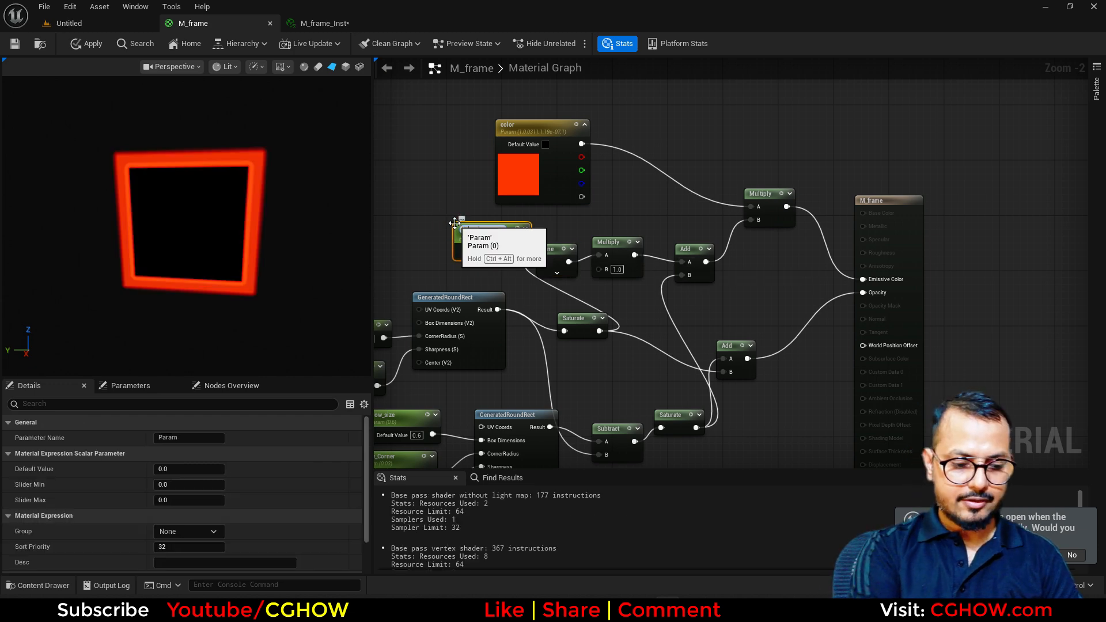
text(edge_amount)
key(Return)
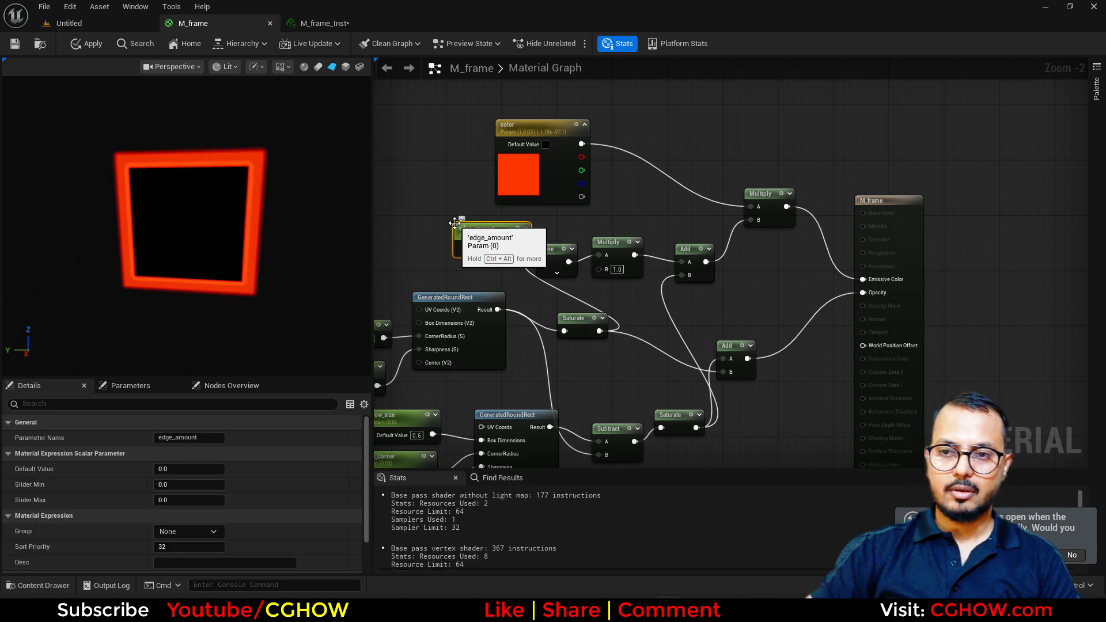
double_click(504, 249)
text(1)
key(Return)
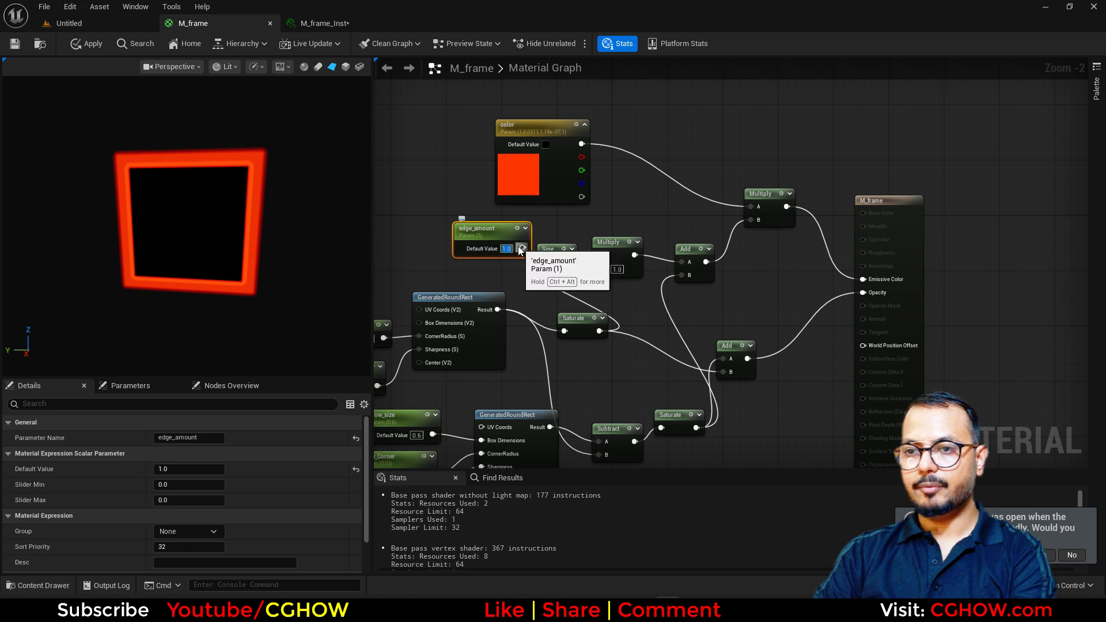
Connect edge_amount to the new Multiply node's B input, reposition the parameter and save the material
drag(521, 248, 609, 271)
right_drag(485, 269, 551, 251)
drag(557, 214, 531, 227)
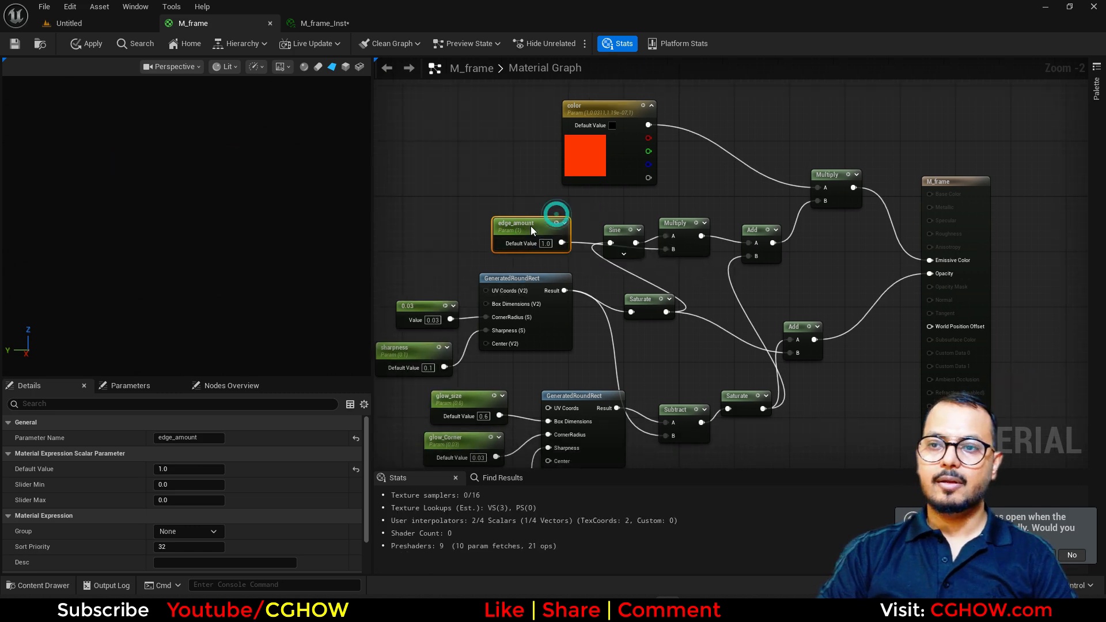
click(14, 44)
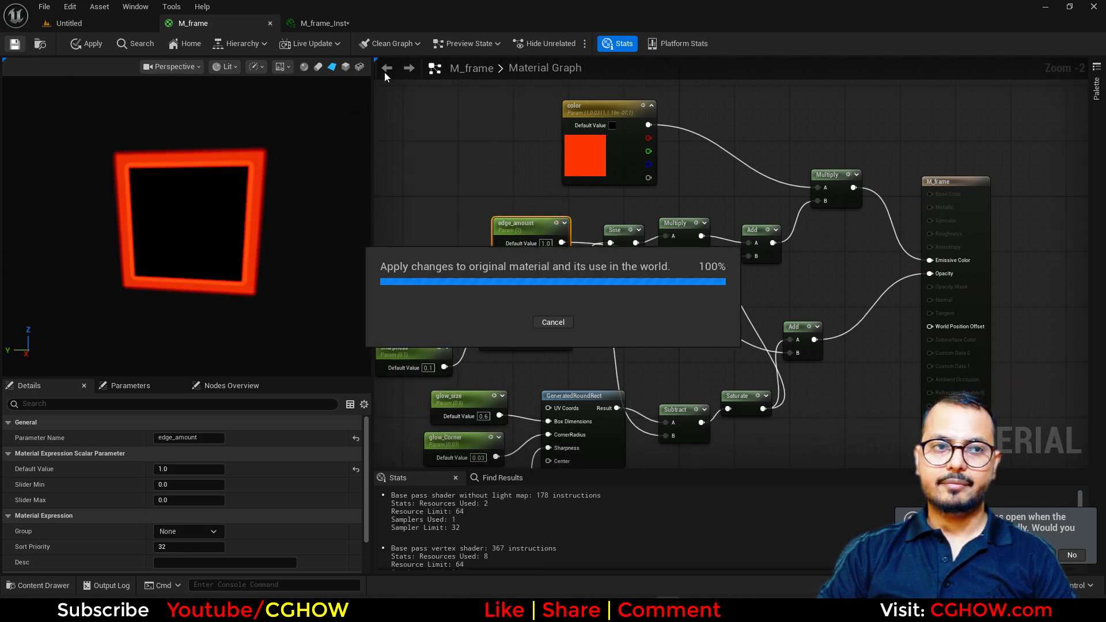
Enable the edge_amount override in M_frame_Inst and set it to about 1.06
click(345, 27)
click(893, 136)
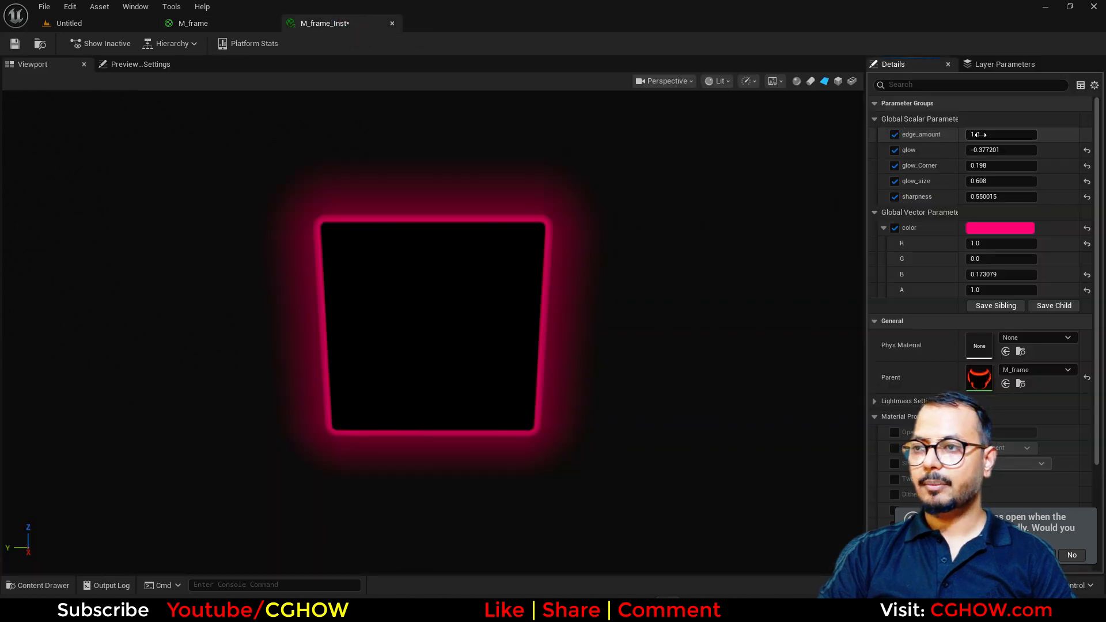
mouse_move(986, 135)
mouse_down()
mouse_move(1066, 134)
mouse_move(979, 135)
mouse_move(1003, 135)
mouse_move(990, 135)
mouse_up()
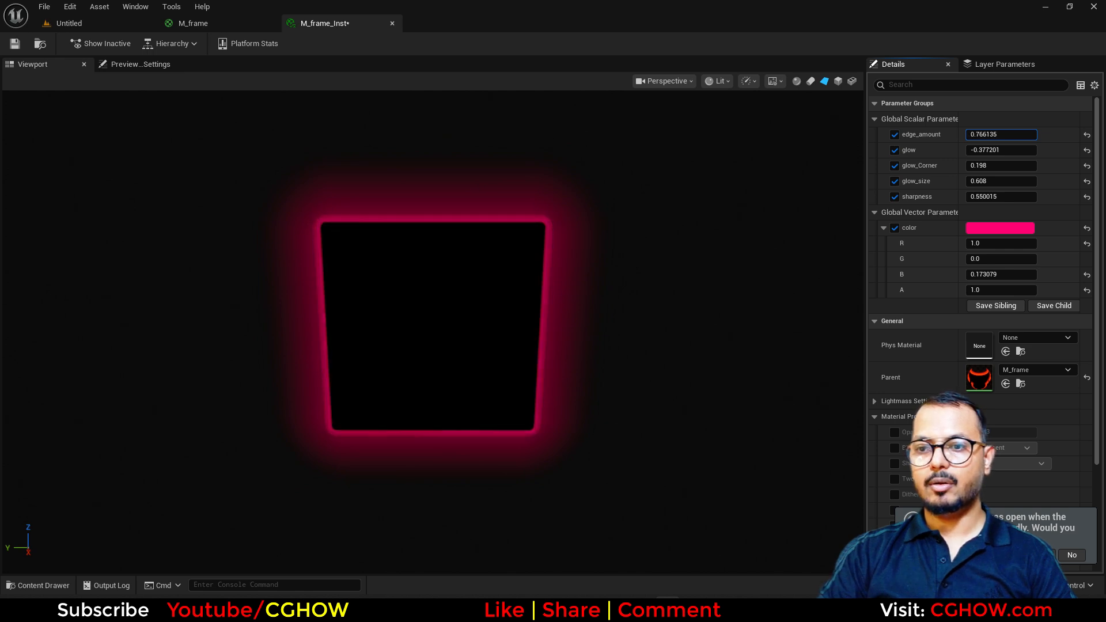
mouse_move(520, 297)
mouse_down()
mouse_move(490, 297)
mouse_move(527, 297)
mouse_up()
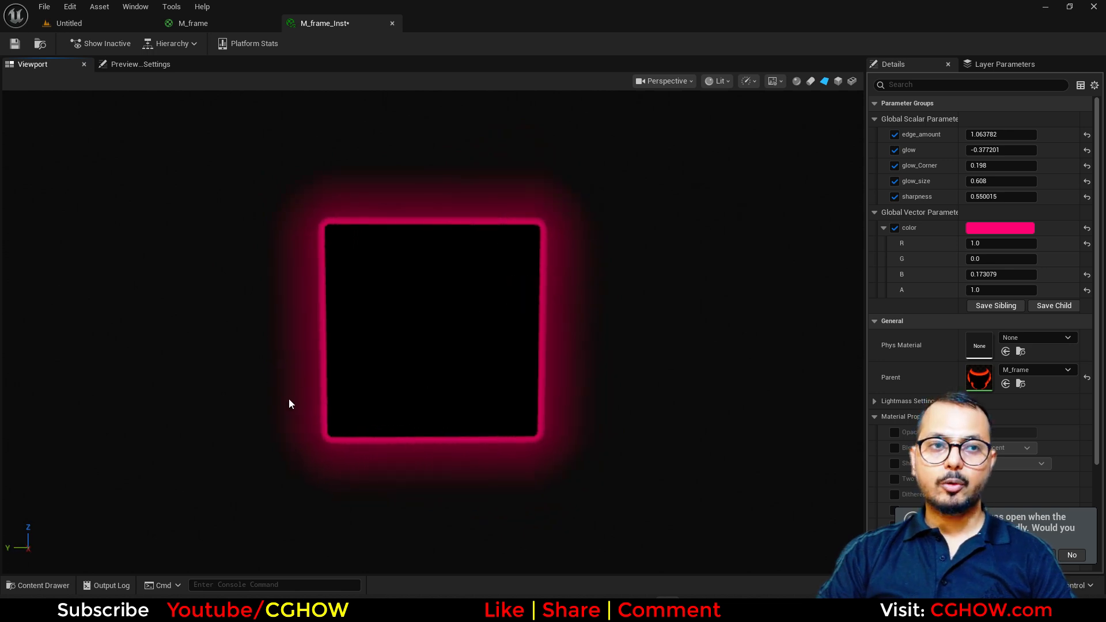
Return to the M_frame graph and add a Texture Sample node below the glow parameters
click(115, 23)
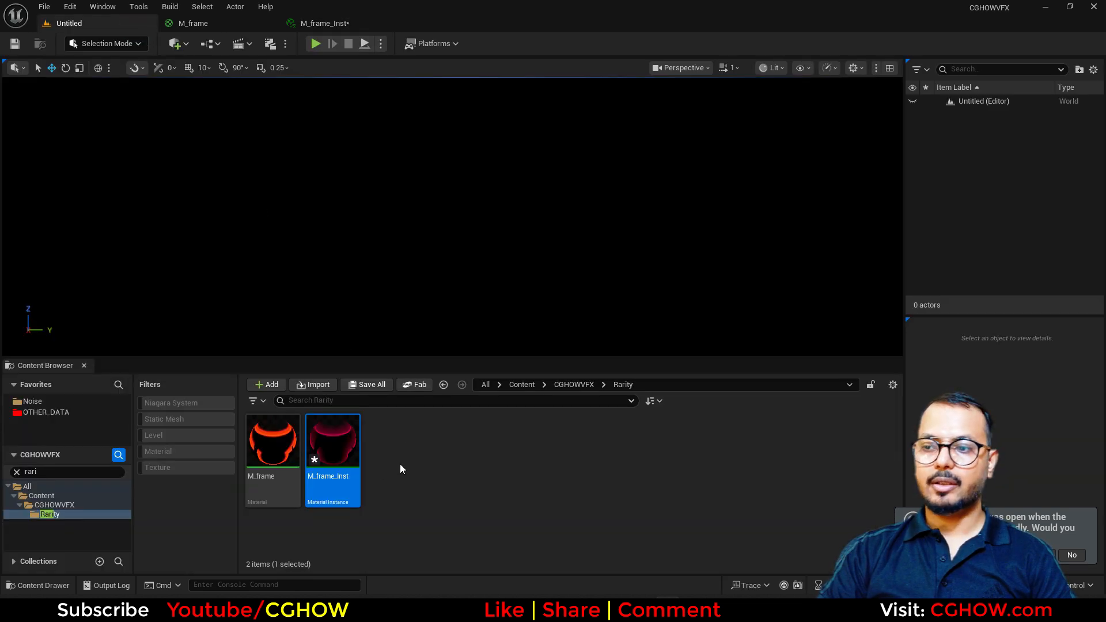
click(331, 23)
click(234, 23)
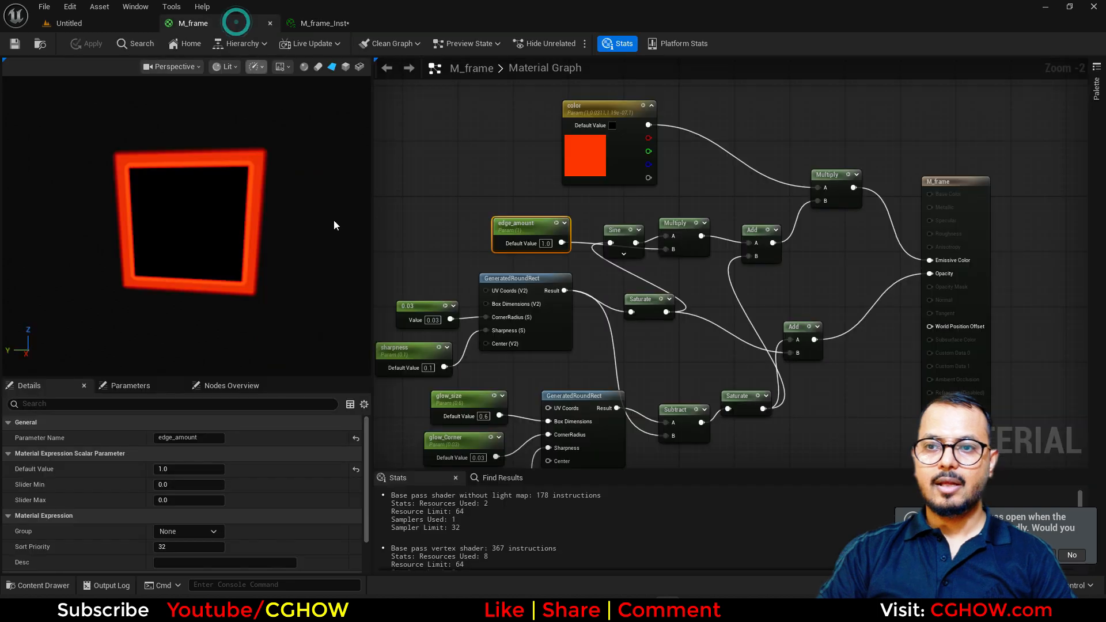
scroll(413, 449, up, 3)
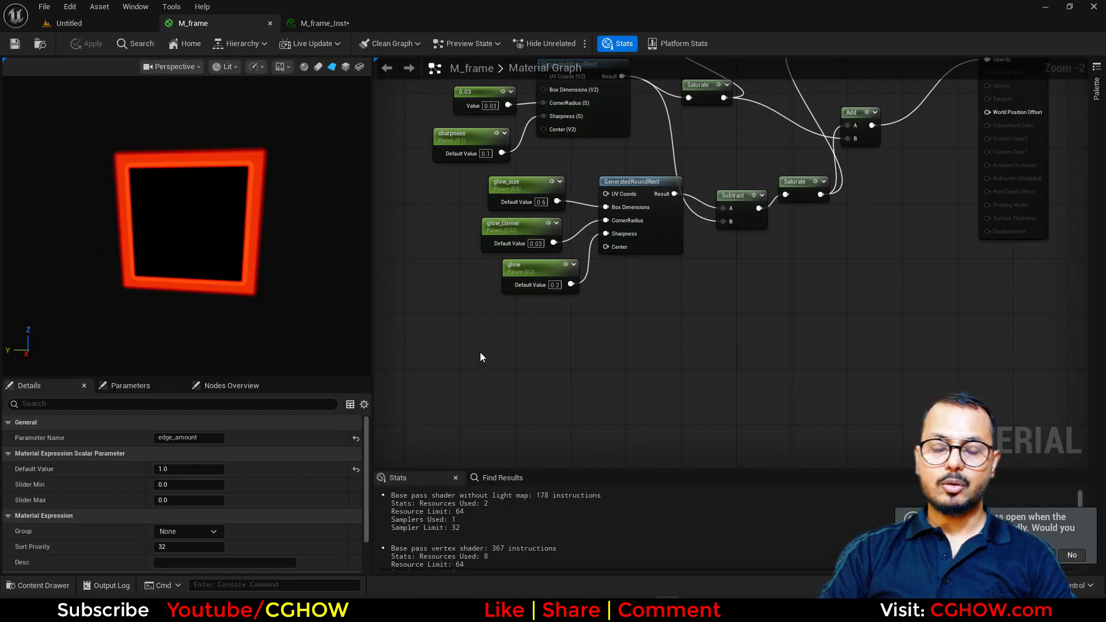
right_drag(480, 357, 482, 318)
key(t)
click(510, 315)
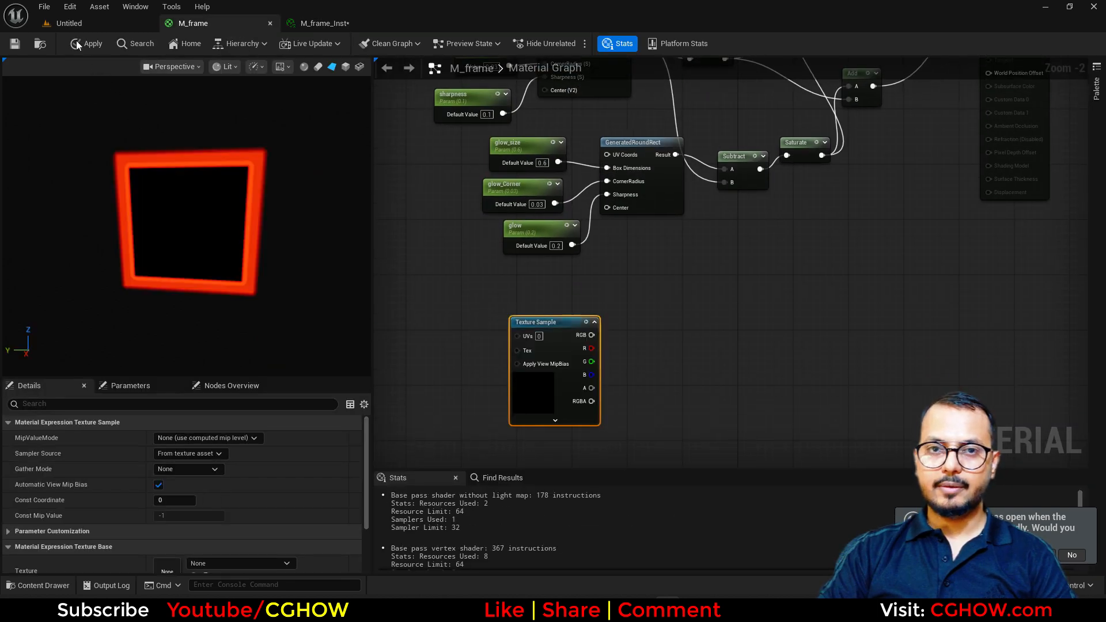
Search the CGHOWVFX folder for "star" with the Texture filter enabled and open two of the stars textures
click(78, 23)
click(50, 504)
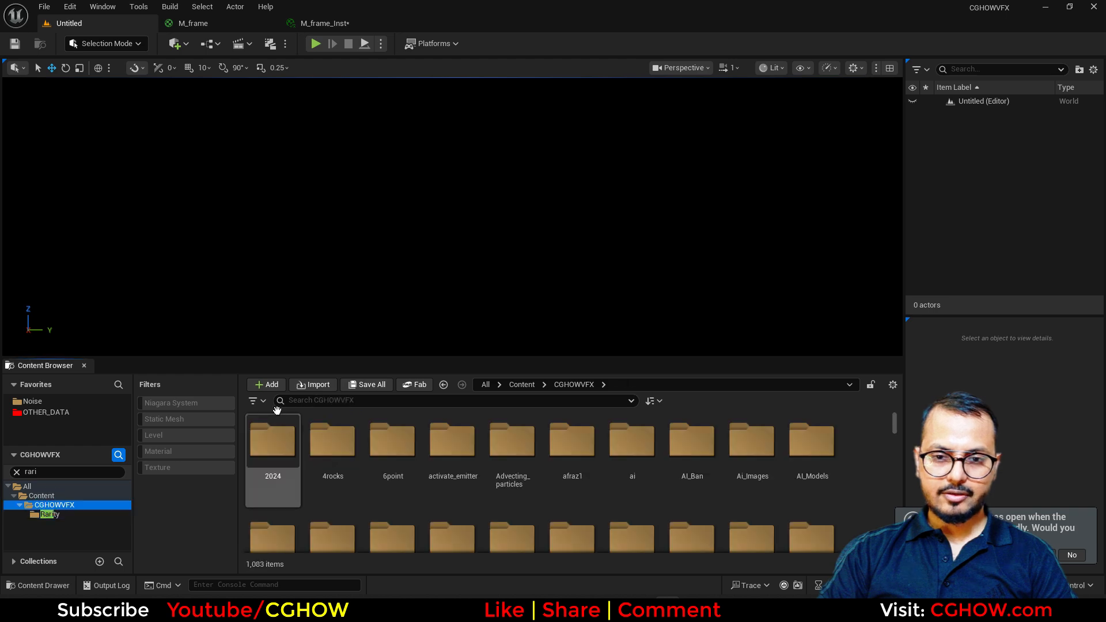
click(299, 400)
text(star)
click(173, 467)
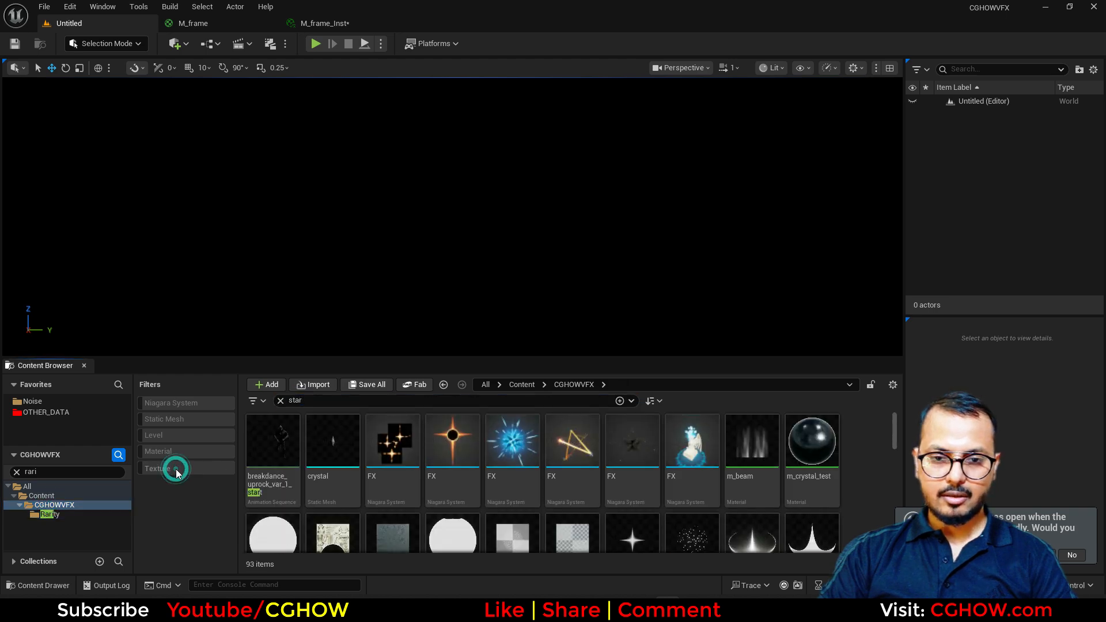
click(354, 466)
double_click(354, 465)
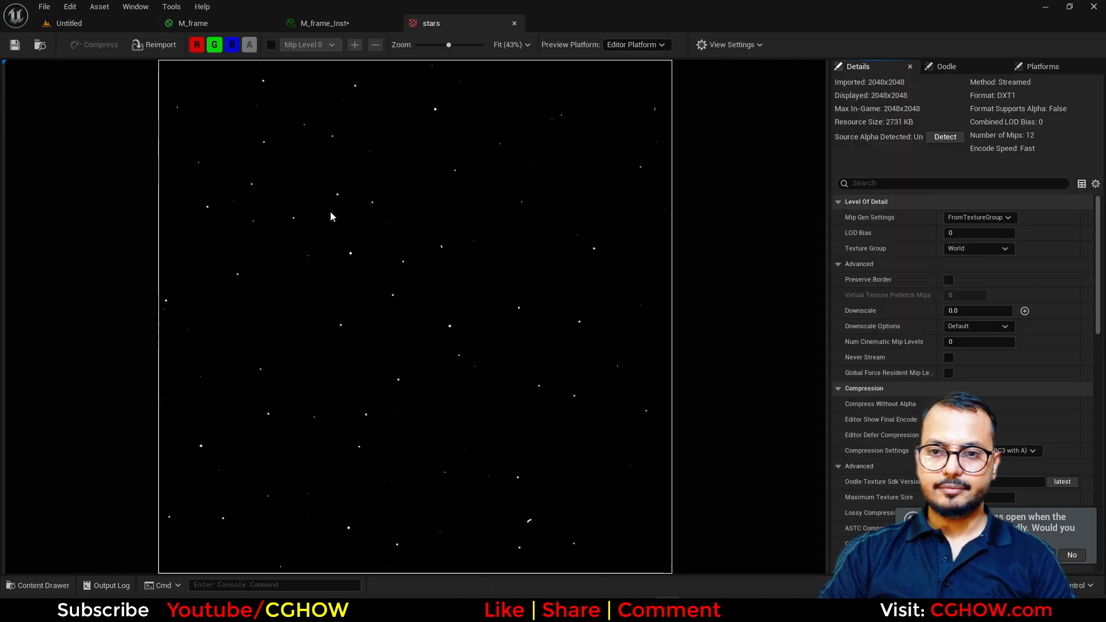
click(110, 25)
click(412, 456)
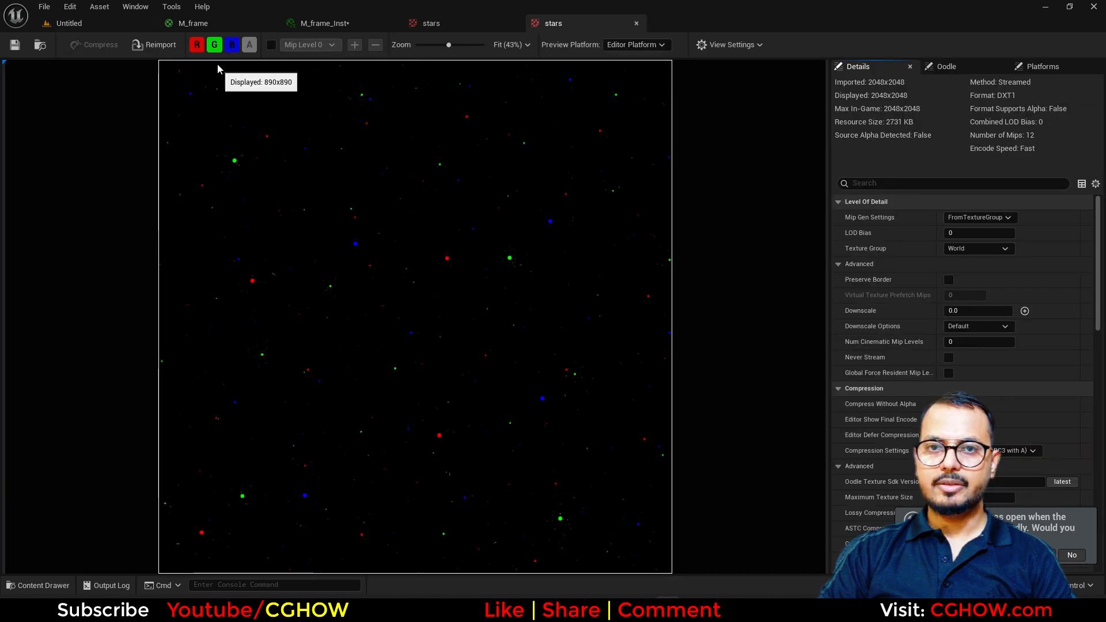
Inspect the green and blue channels of the colored stars texture separately
click(216, 45)
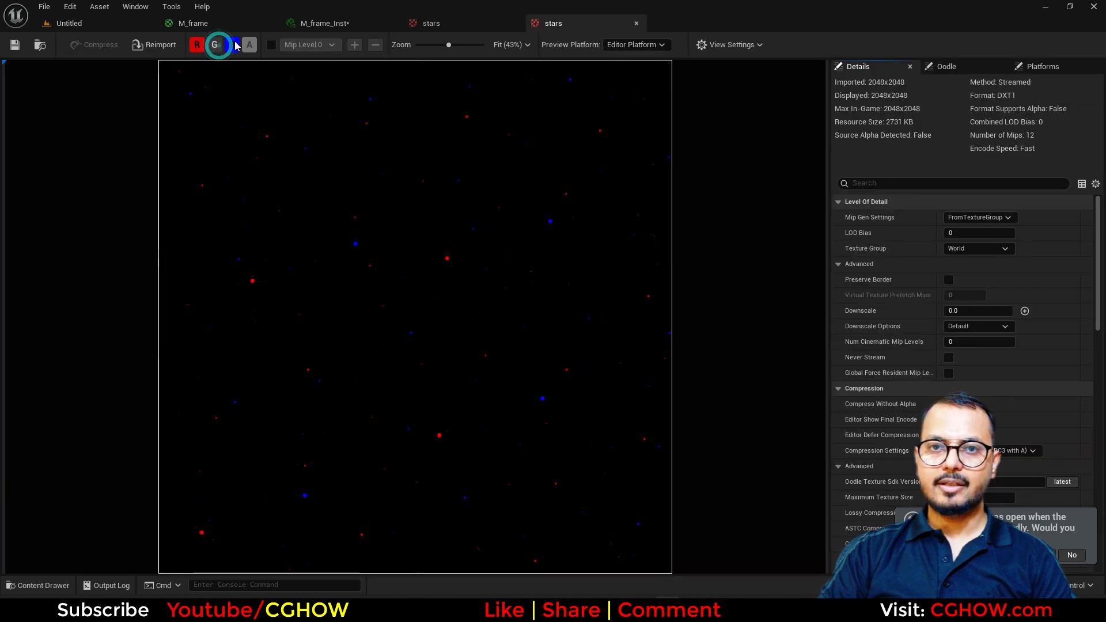
click(233, 45)
click(196, 45)
click(215, 45)
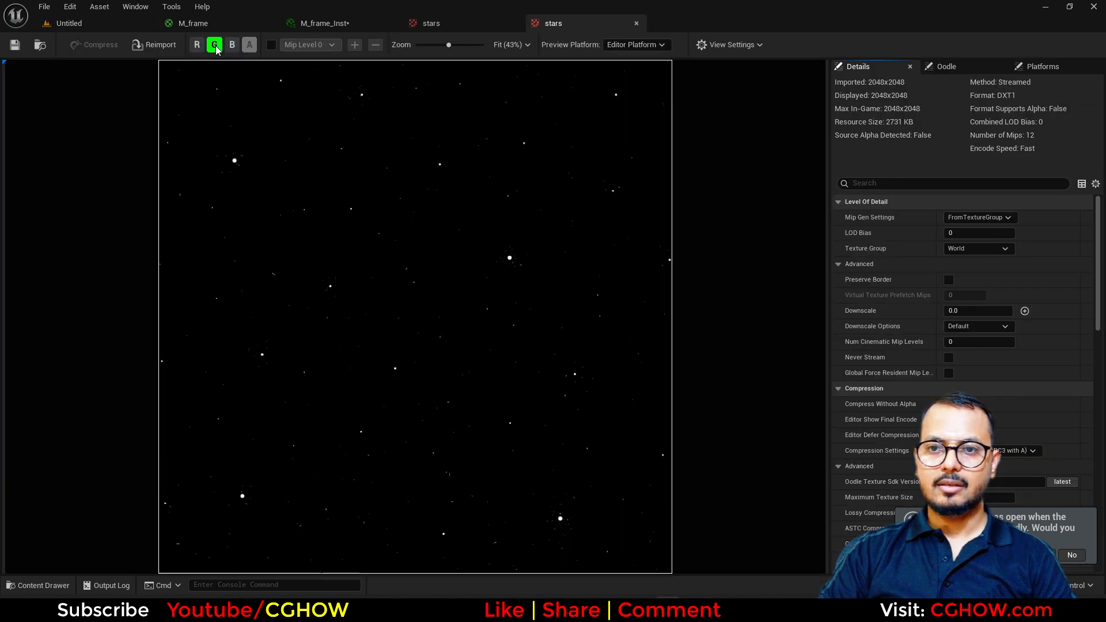
click(231, 46)
click(232, 45)
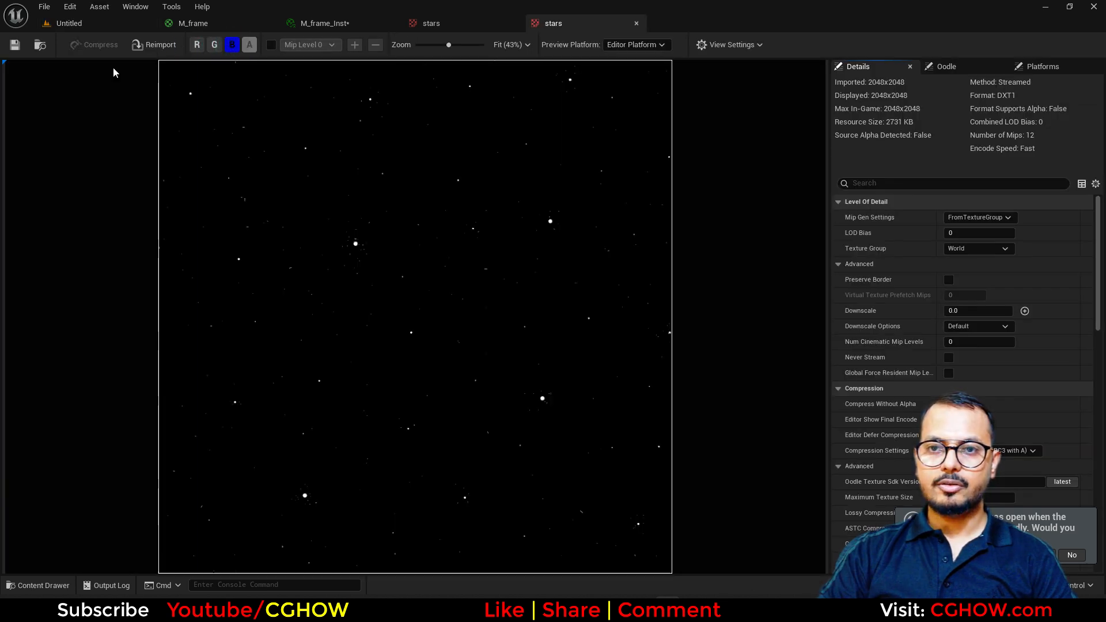
Locate the colored stars texture in the content browser and assign it to M_frame's Texture Sample node
click(39, 44)
click(242, 22)
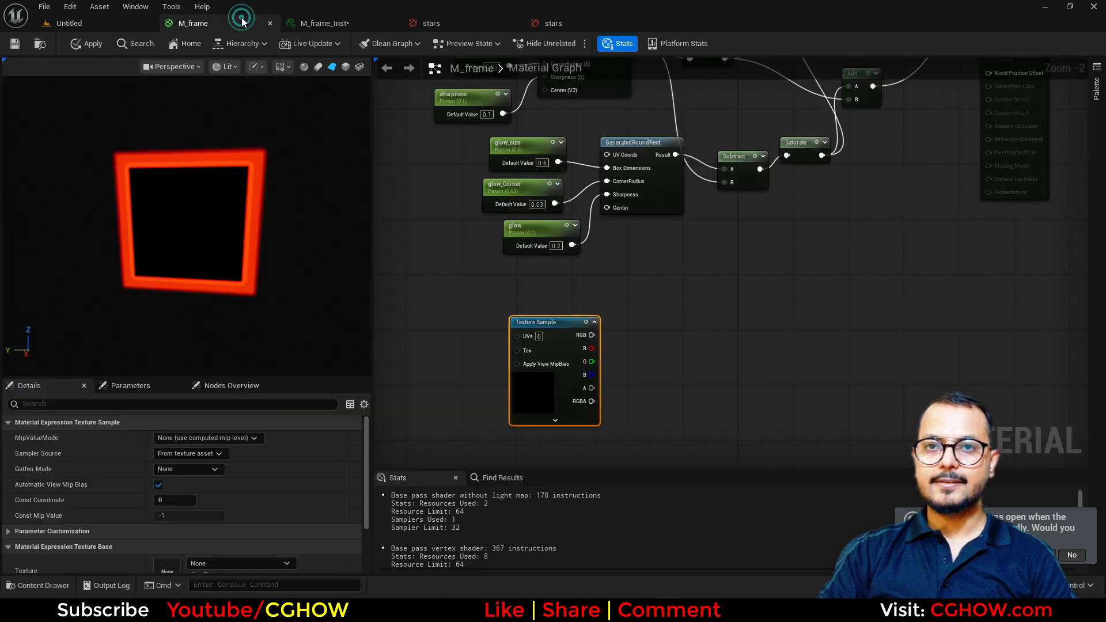
scroll(194, 551, down, 1)
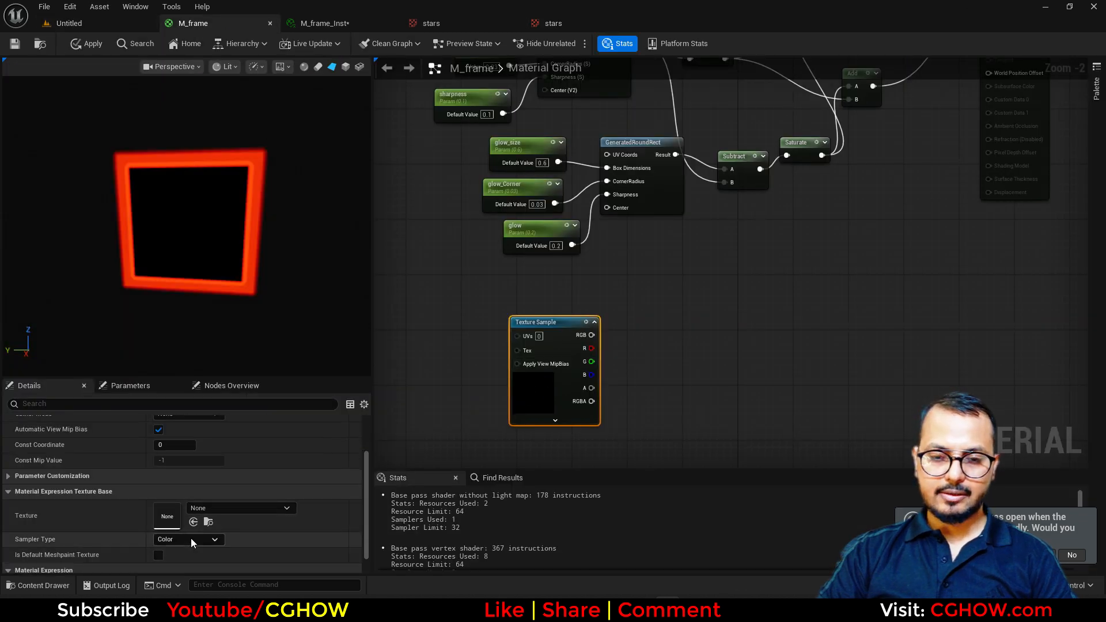
click(194, 520)
click(230, 301)
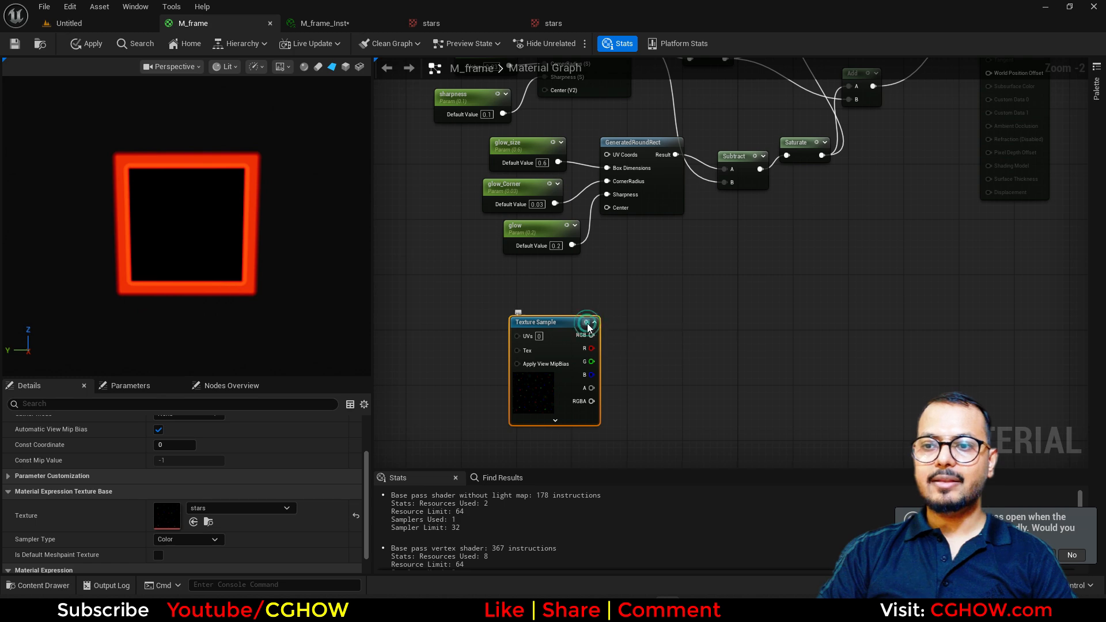
Preview the Texture Sample node and convert it to a Texture Object
click(587, 323)
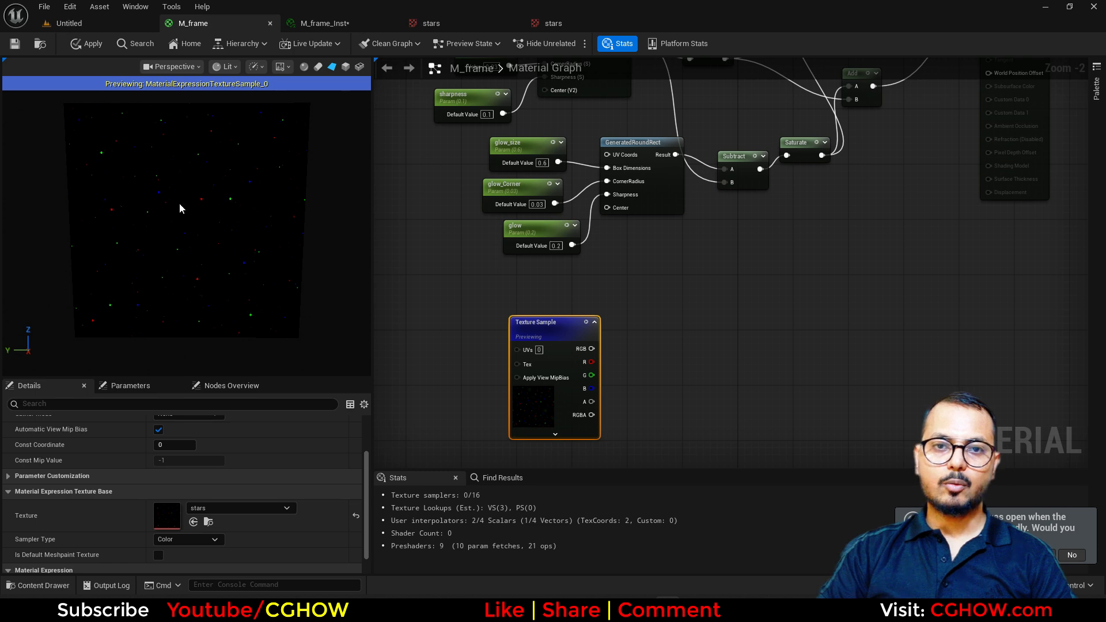
right_drag(547, 389, 505, 345)
right_click(512, 283)
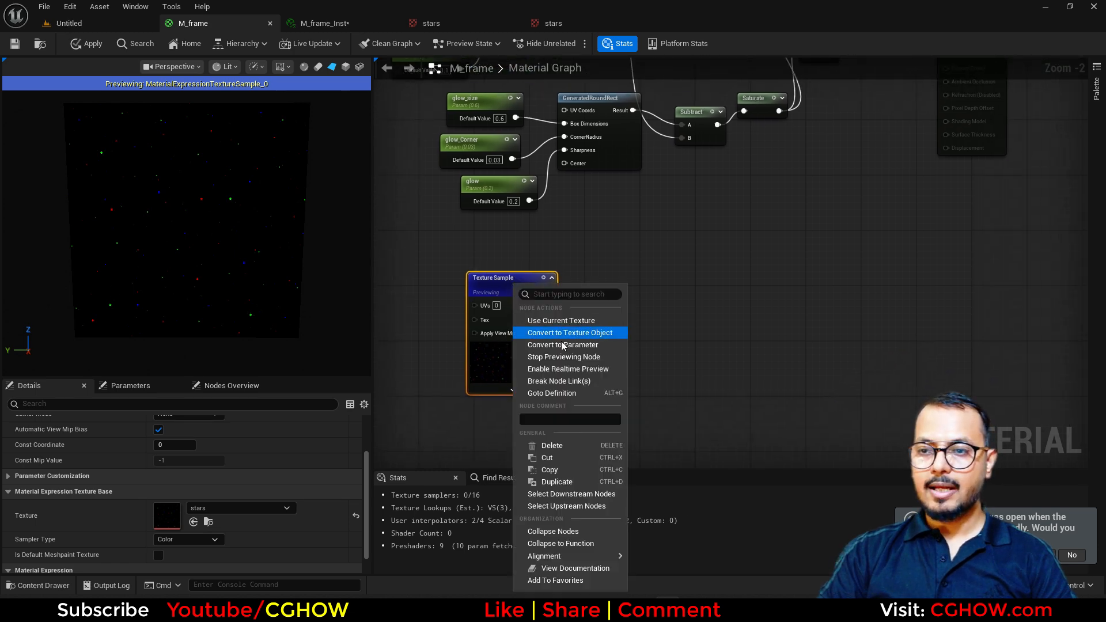
click(613, 333)
Add a NormalFromHeightmapChaos node beside the Texture Object
right_click(620, 243)
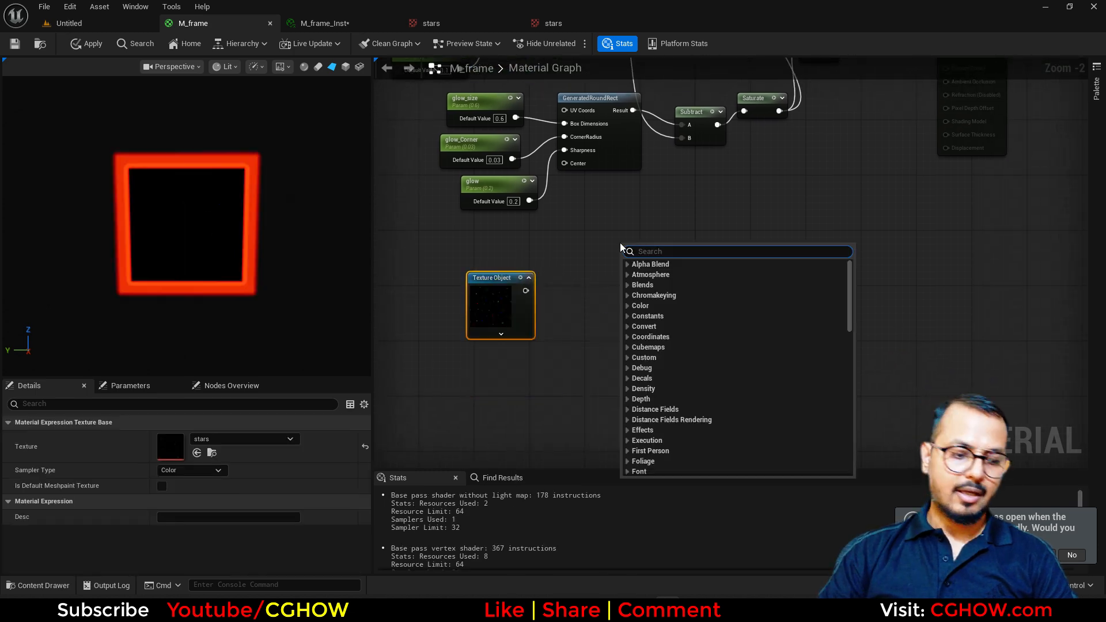
text(cha)
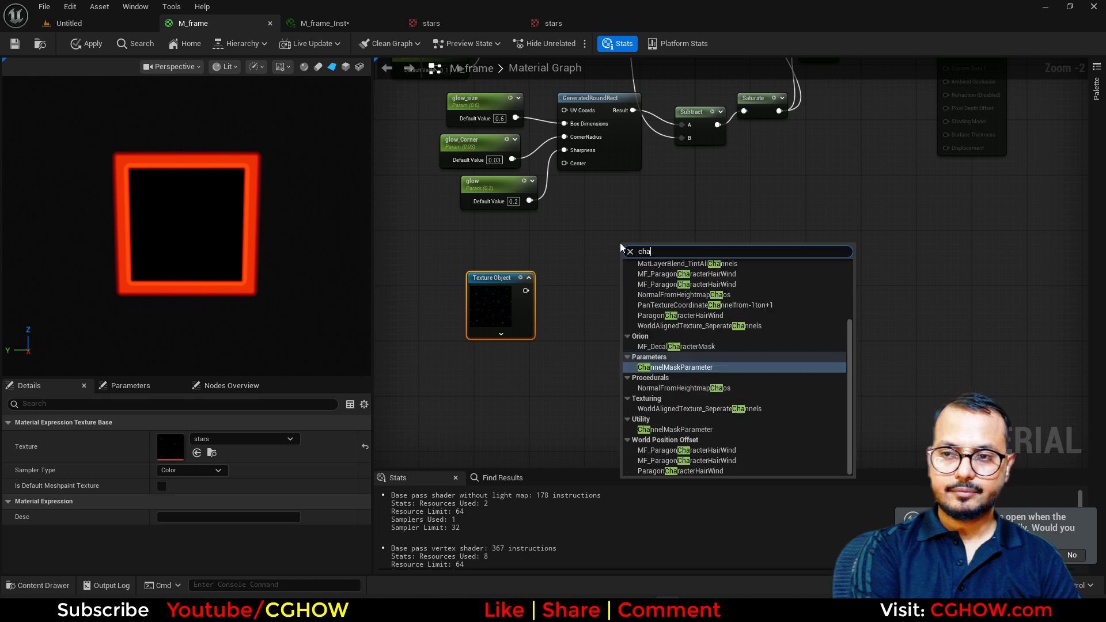
text(os)
key(Return)
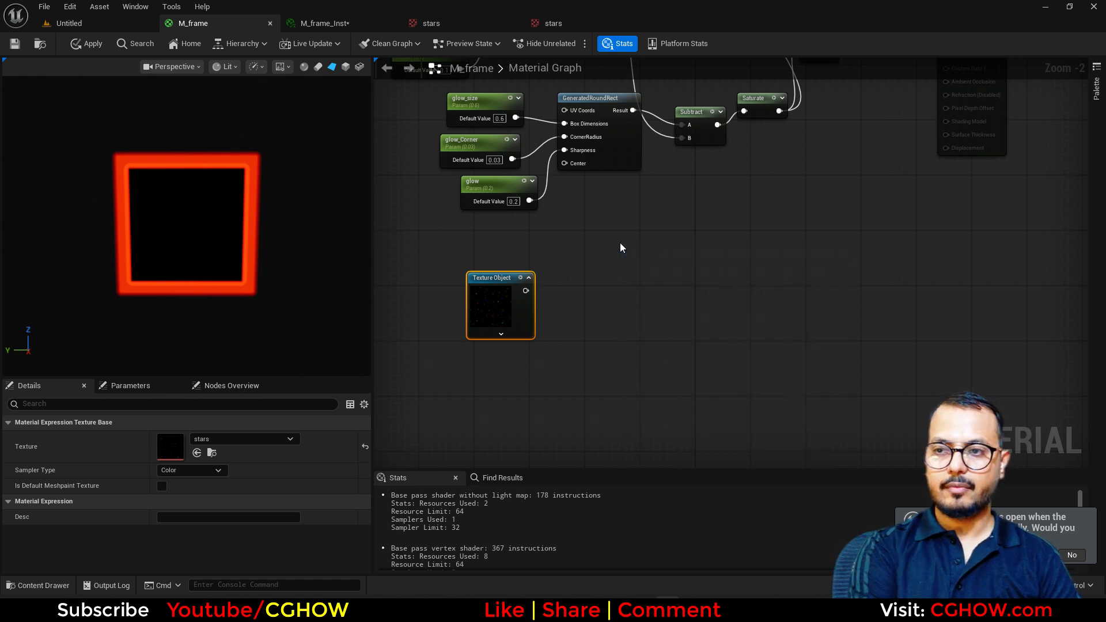
scroll(620, 244, up, 2)
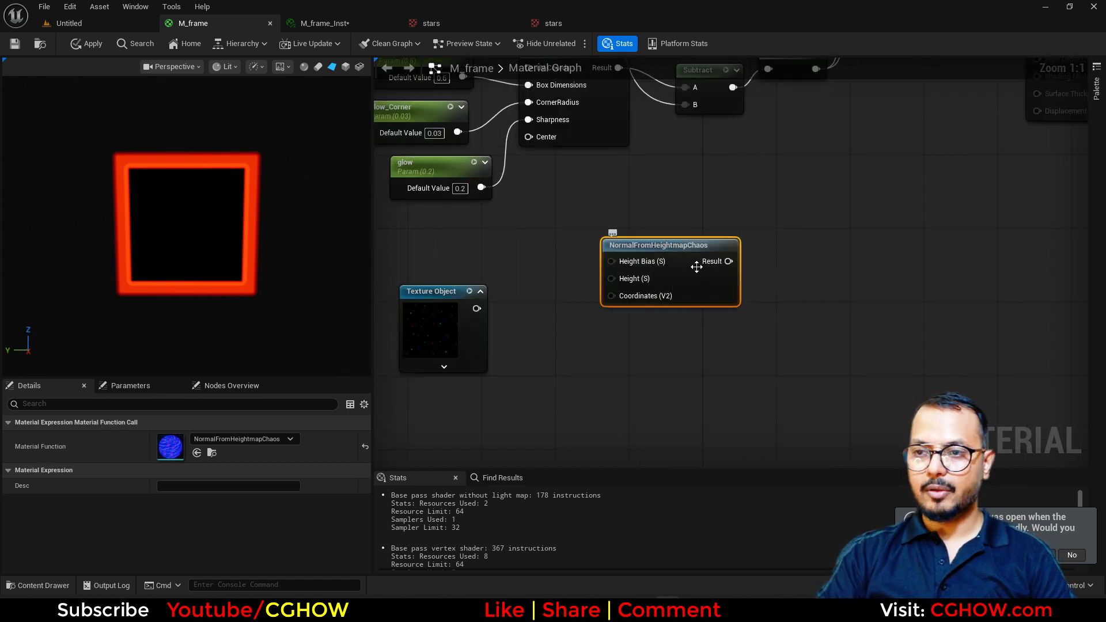
drag(705, 290, 662, 311)
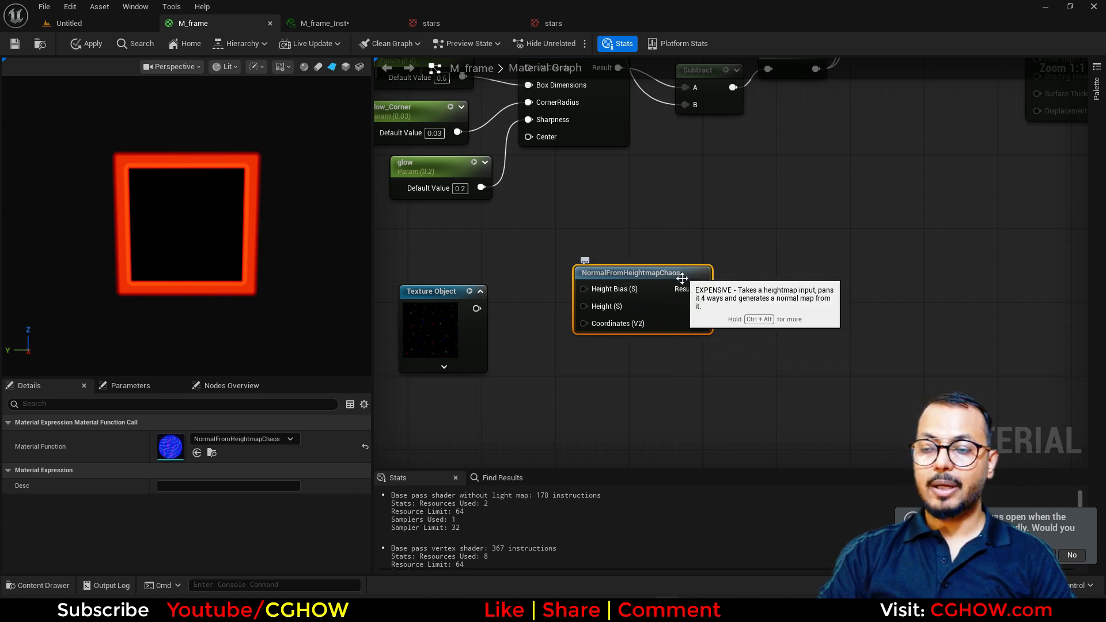
Open the NormalFromHeightmapChaos function, copy one of its Motion_4WayChaos nodes, close the function and return to the M_frame graph
double_click(618, 296)
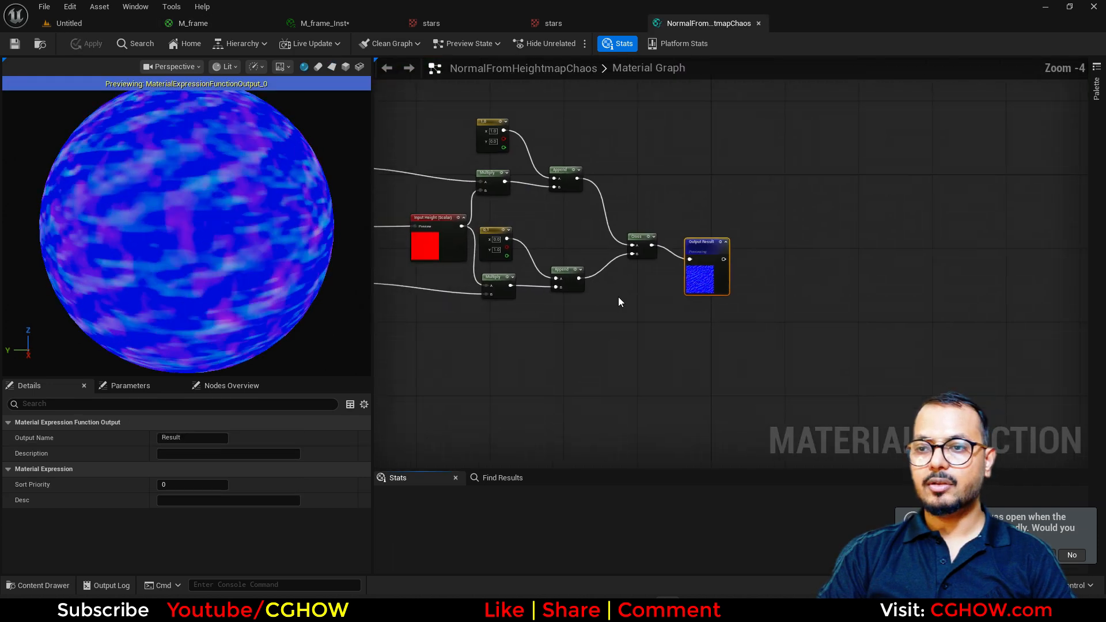
scroll(575, 257, up, 4)
click(568, 236)
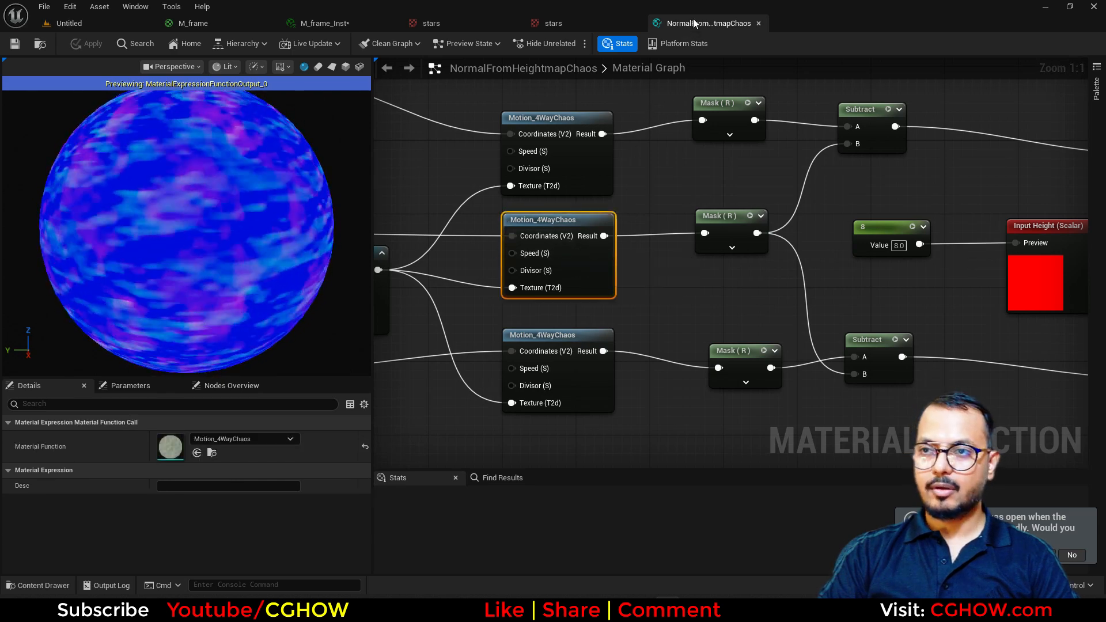
click(758, 23)
click(222, 24)
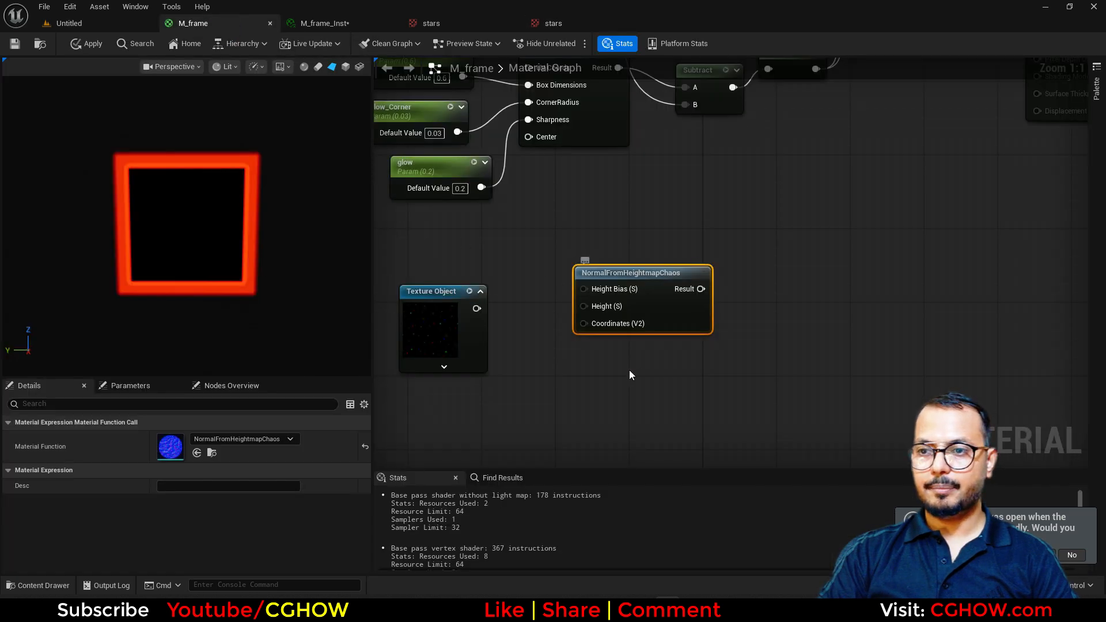
Paste the Motion_4WayChaos node in place of NormalFromHeightmapChaos, deleting the latter and positioning the pasted node beside the Texture Object
key(ctrl+v)
click(667, 306)
key(Delete)
drag(684, 424, 633, 349)
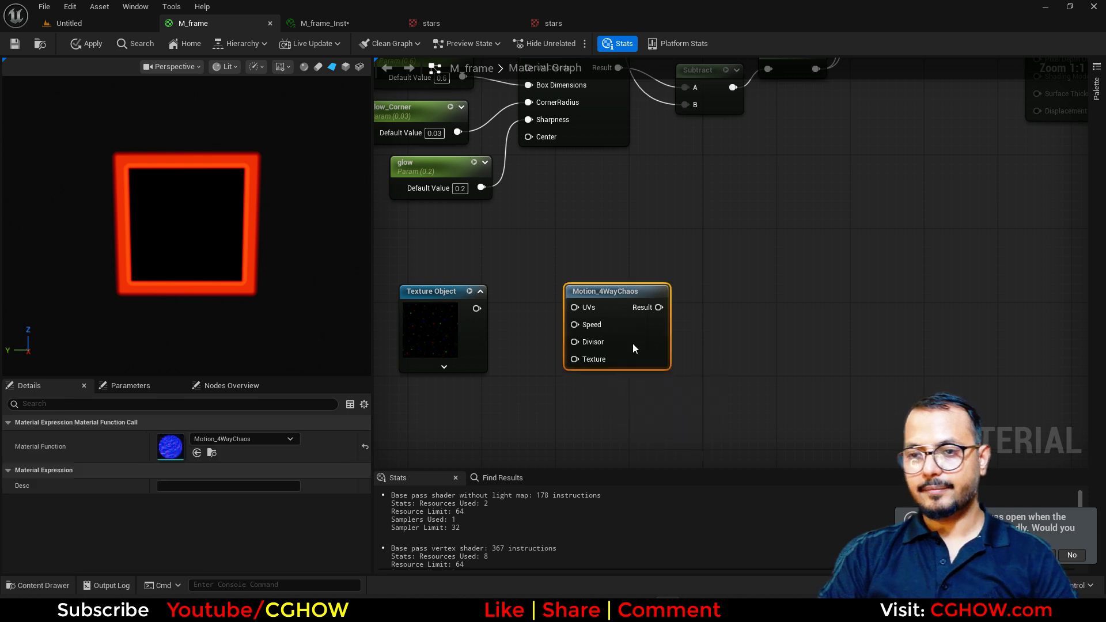
Connect the Texture Object to Motion_4WayChaos's Texture input, preview that node and move the Texture Object lower
drag(476, 308, 574, 359)
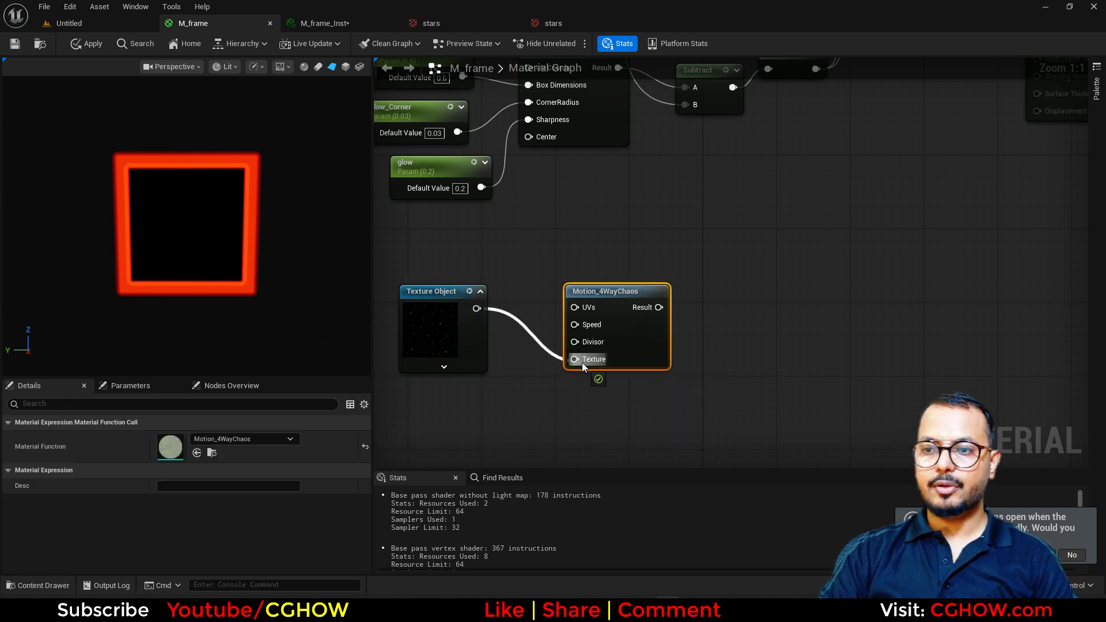
right_click(629, 292)
click(668, 332)
drag(429, 355, 439, 400)
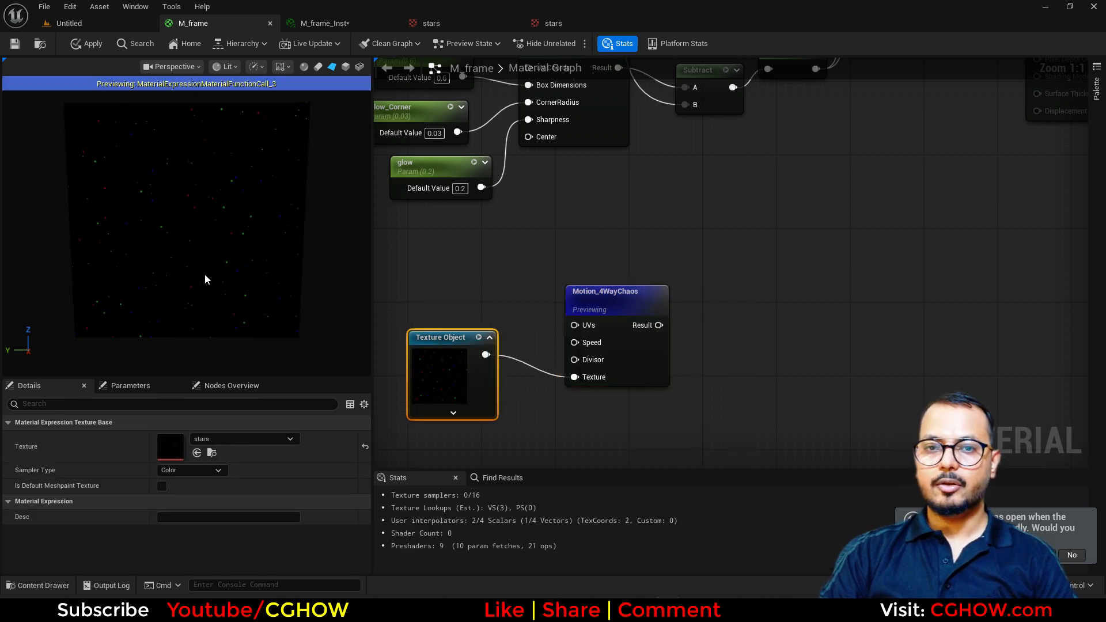
scroll(205, 279, up, 5)
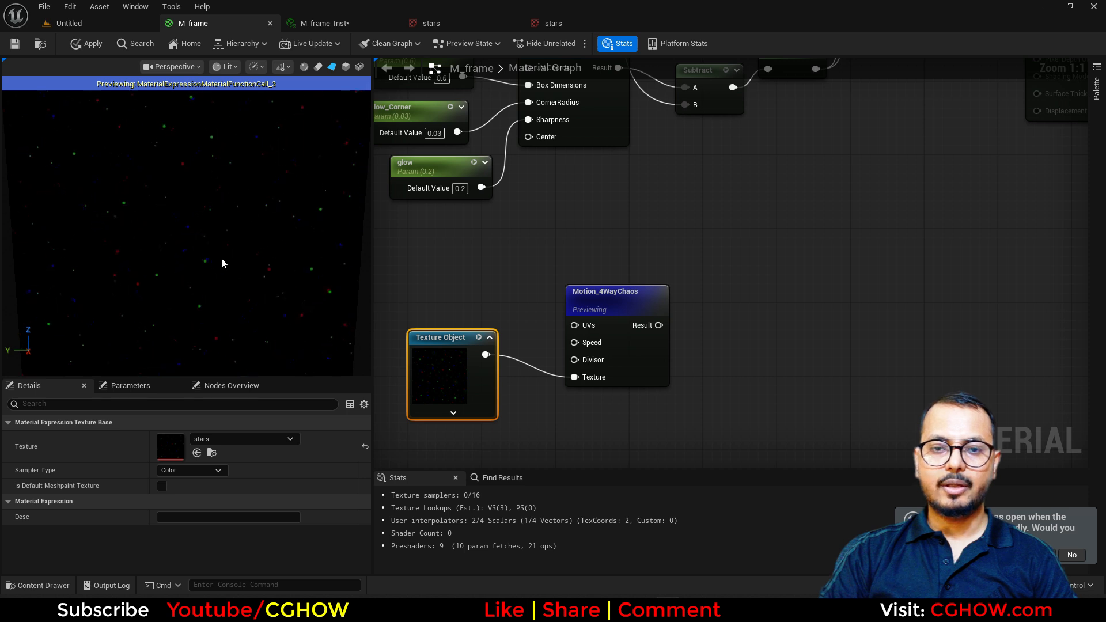
scroll(222, 263, down, 4)
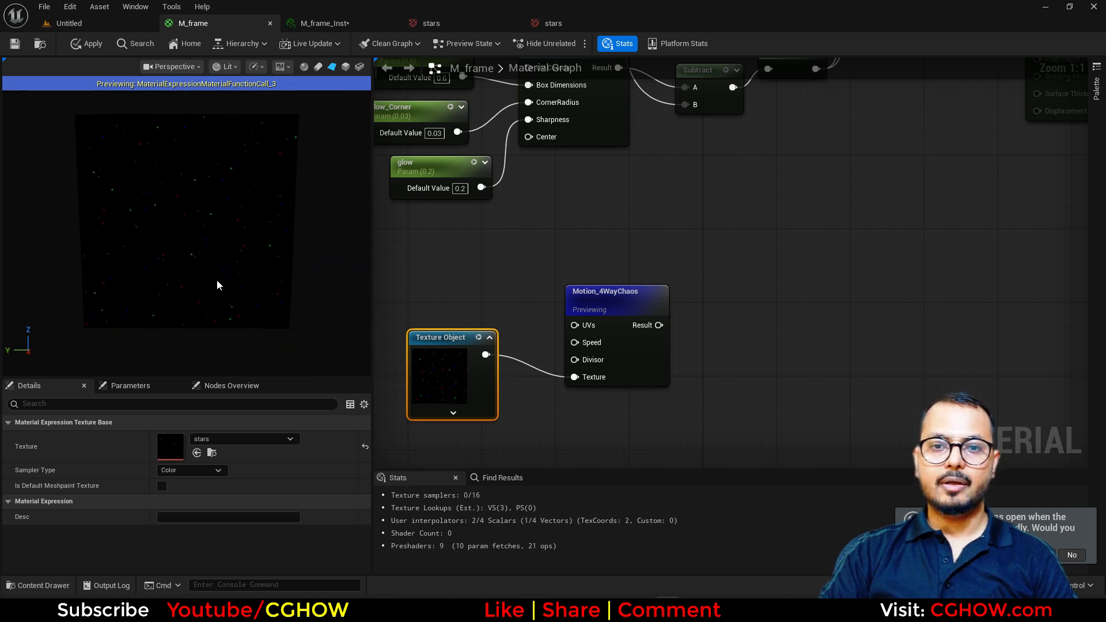
scroll(187, 266, up, 4)
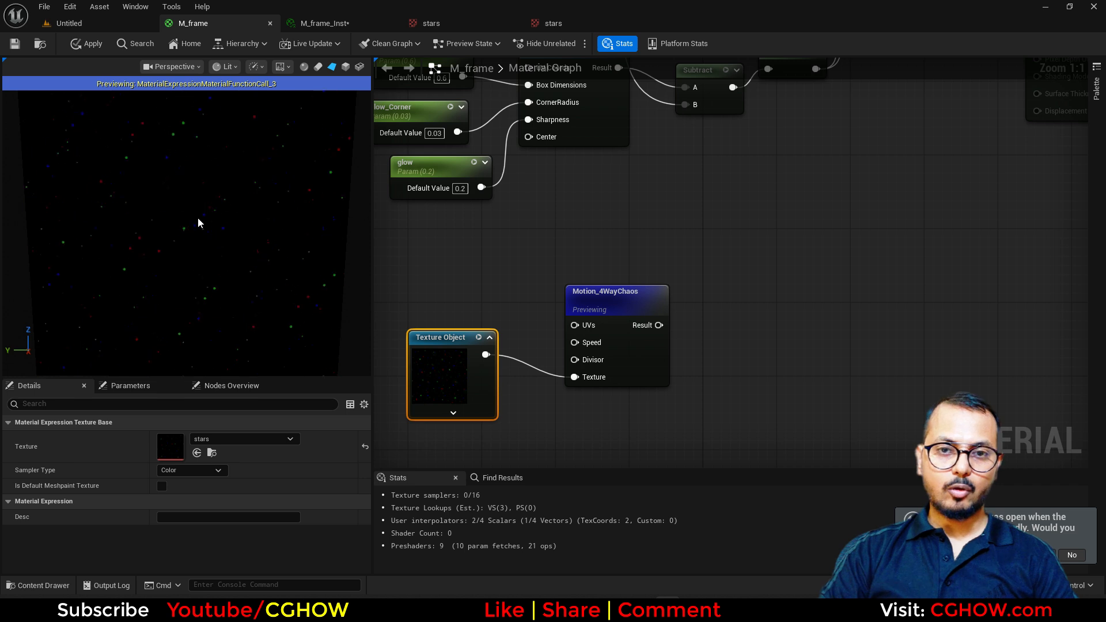
Add a VectorToRadialValue node, connect its Radial Coordinates output to Motion_4WayChaos's UVs and place it further from that node
right_drag(474, 389, 563, 331)
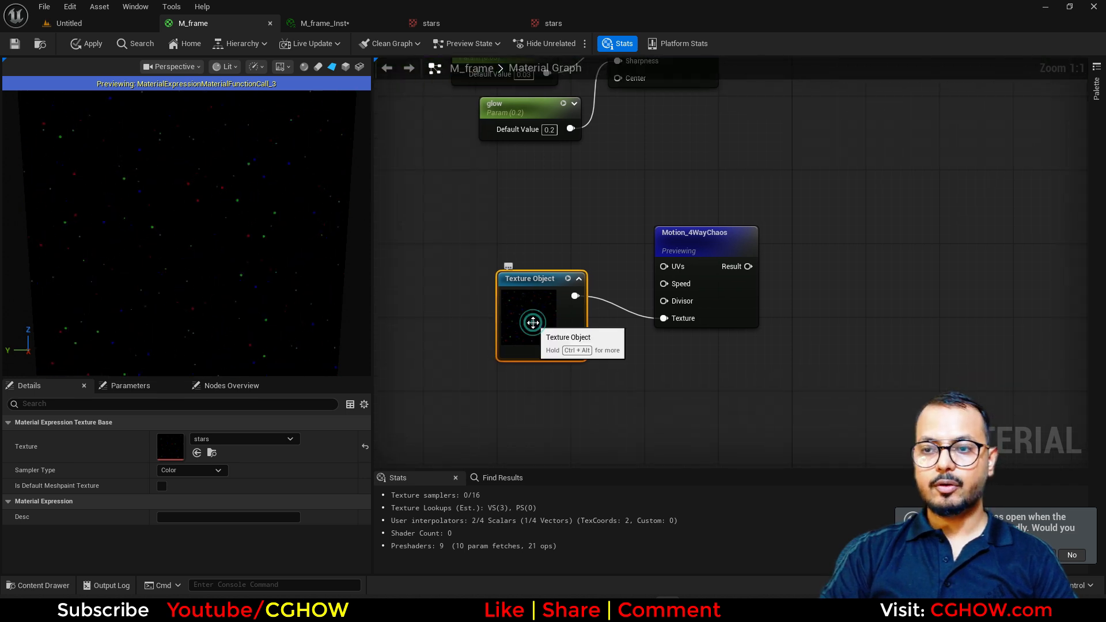
right_click(427, 213)
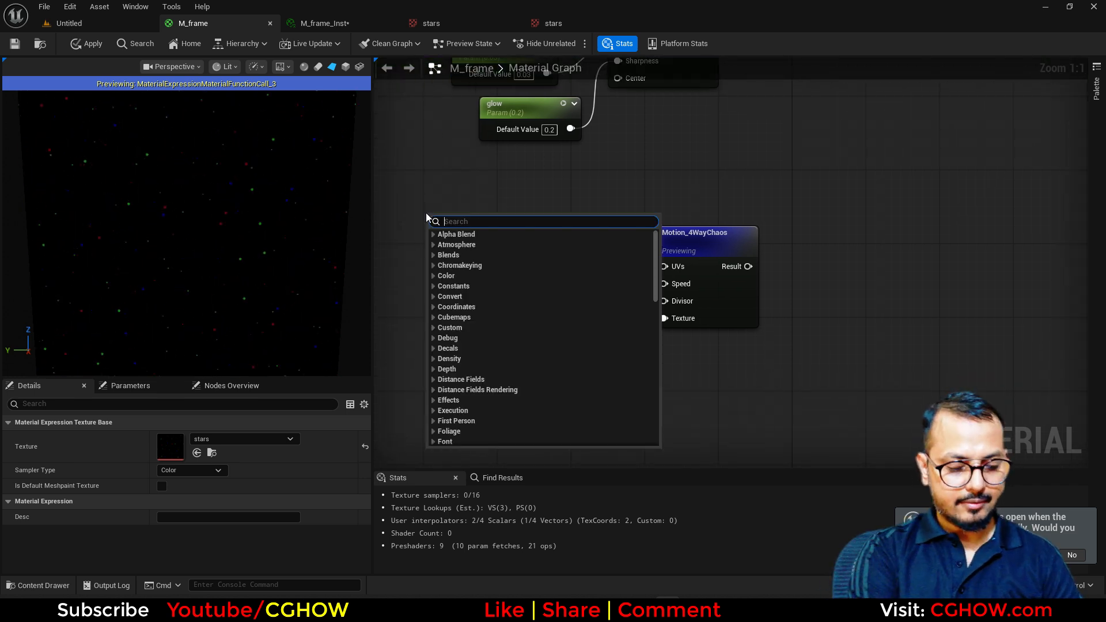
text(vectortora)
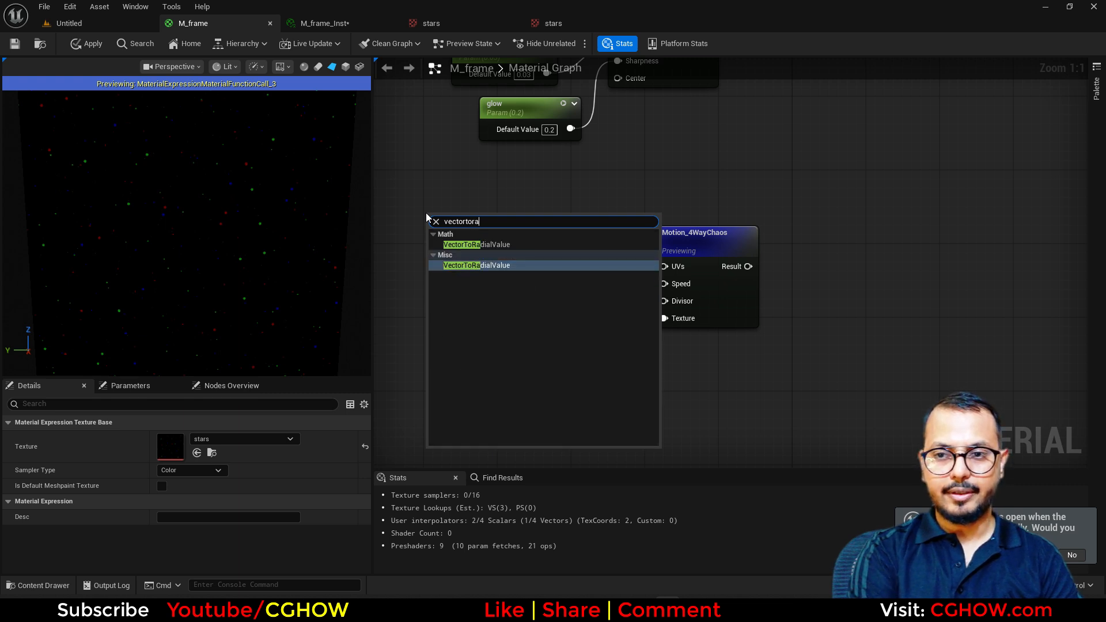
key(Return)
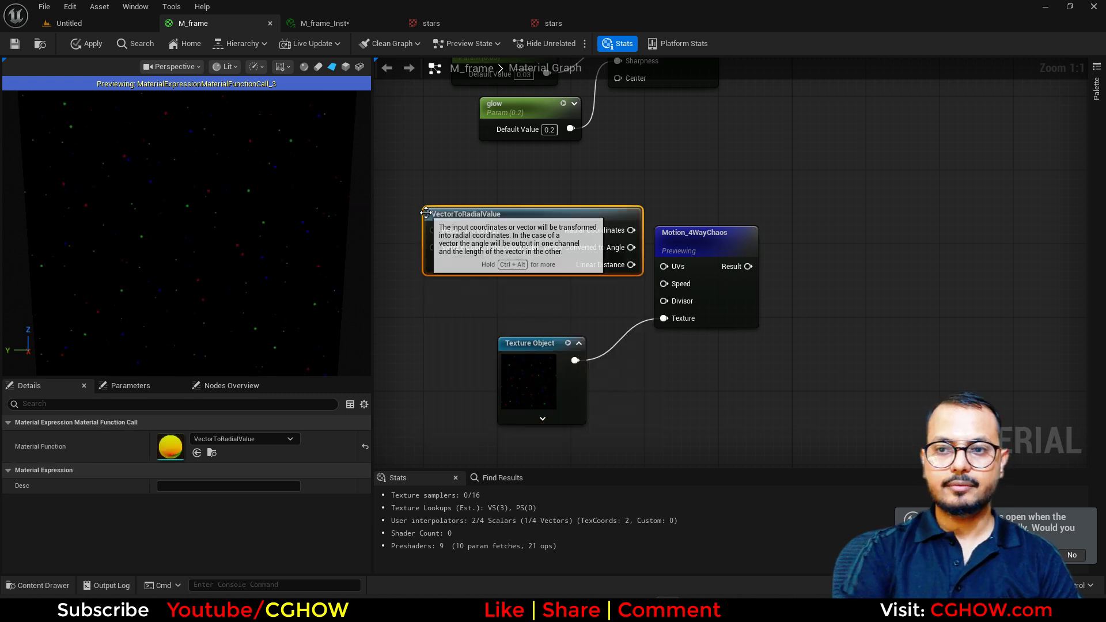
drag(631, 230, 664, 267)
drag(550, 218, 436, 252)
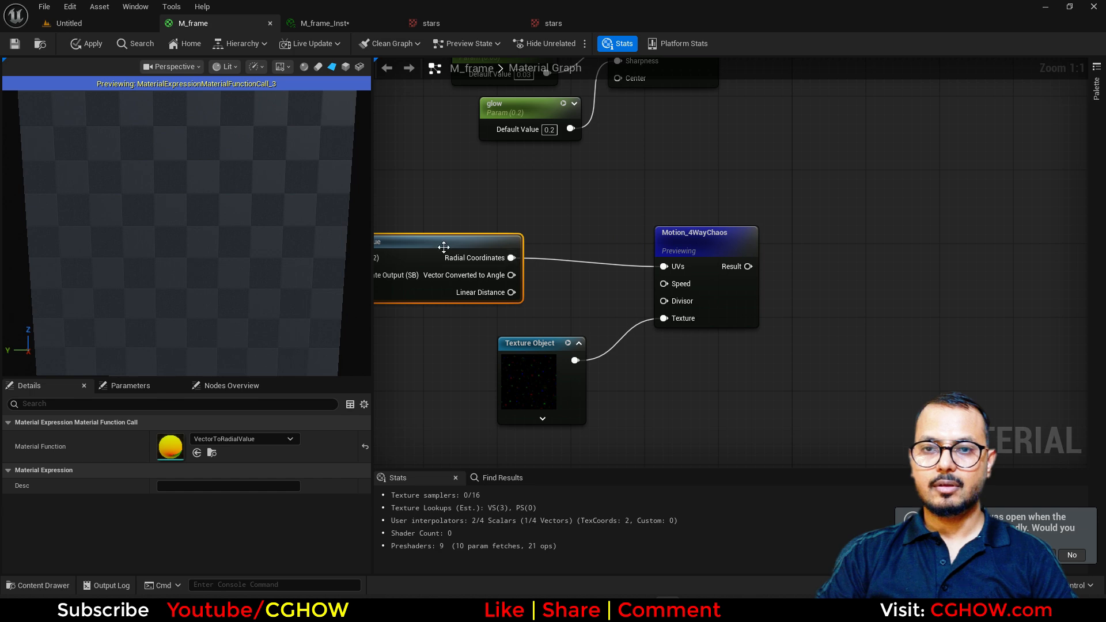
Insert a Panner between Radial Coordinates and the Motion_4WayChaos UVs, make room for it and set its Speed Y to 1
click(540, 230)
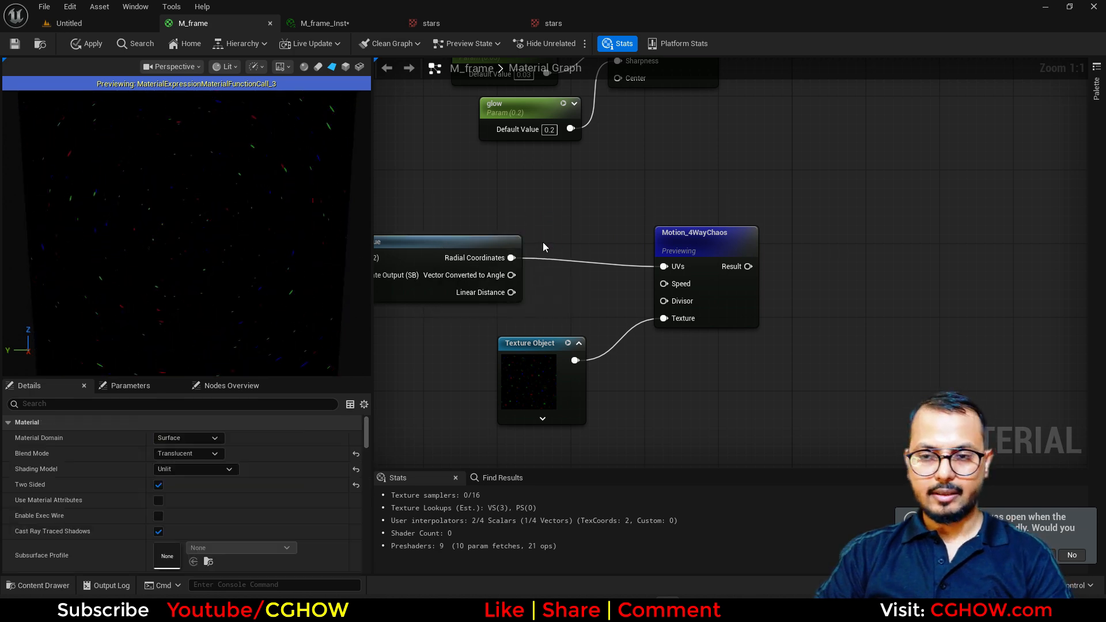
click(542, 242)
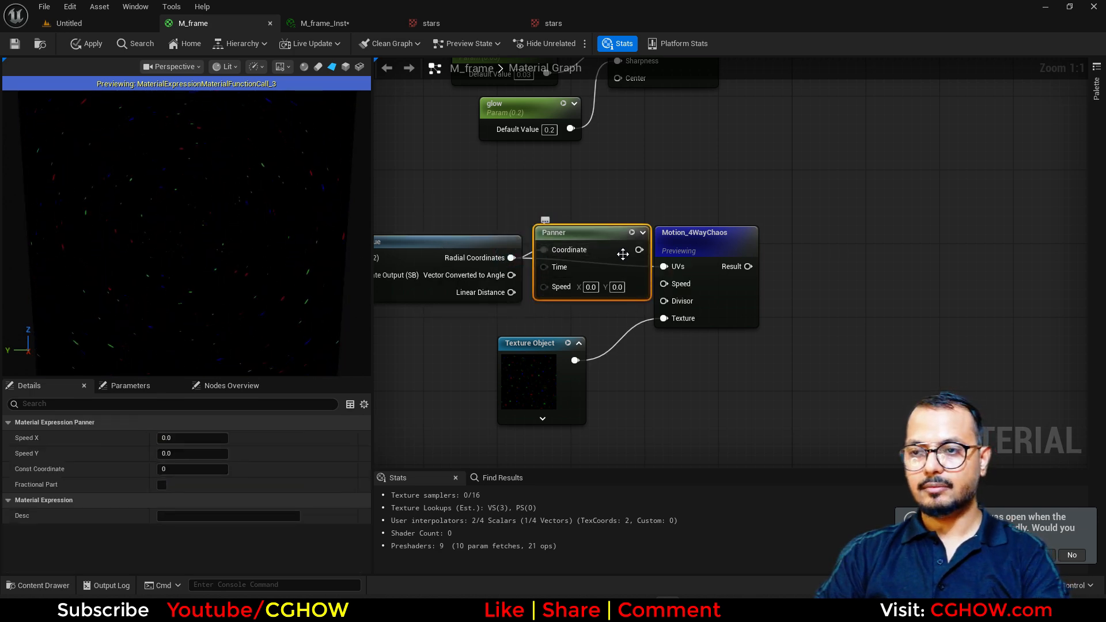
drag(640, 250, 760, 252)
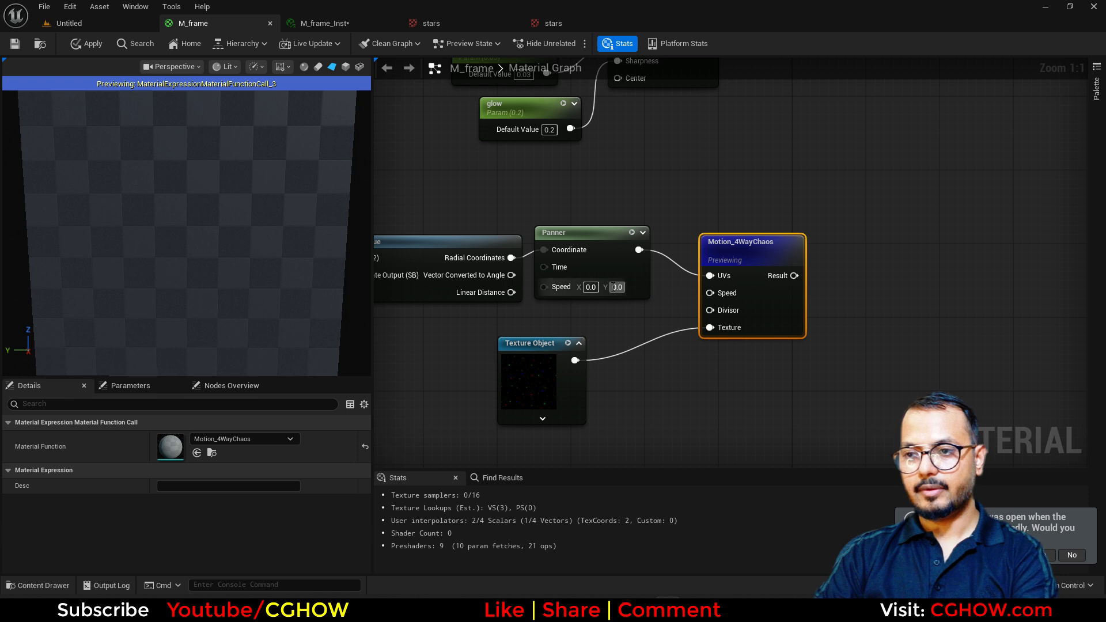
text(1)
key(Return)
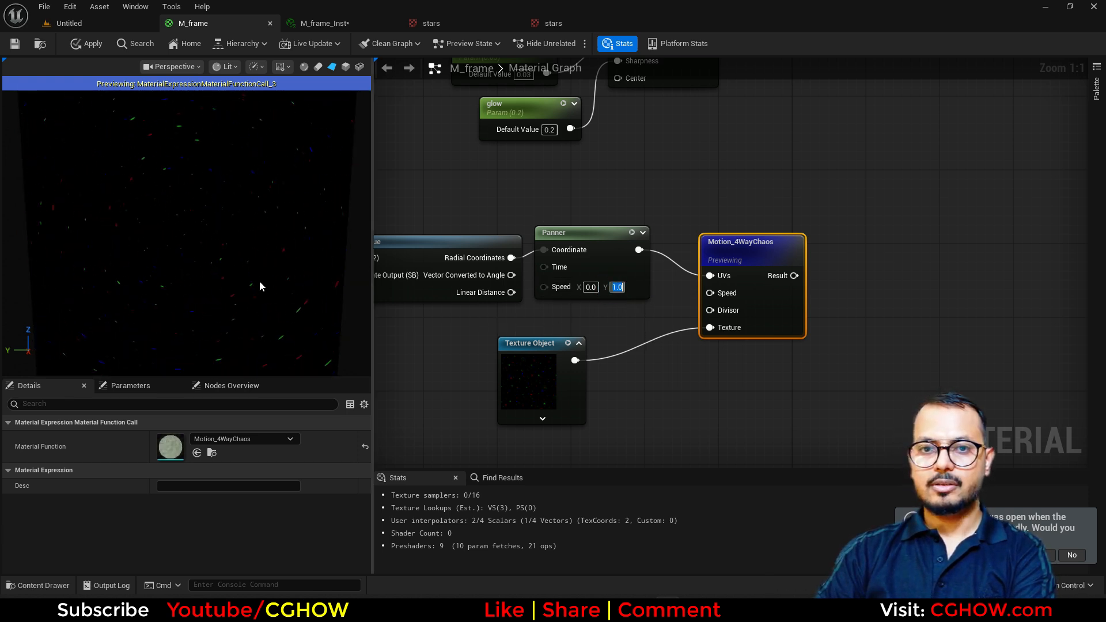
Set the Panner's Speed Y to -0.5 and move the Texture Object lower to free space above it
text(0.5)
key(Return)
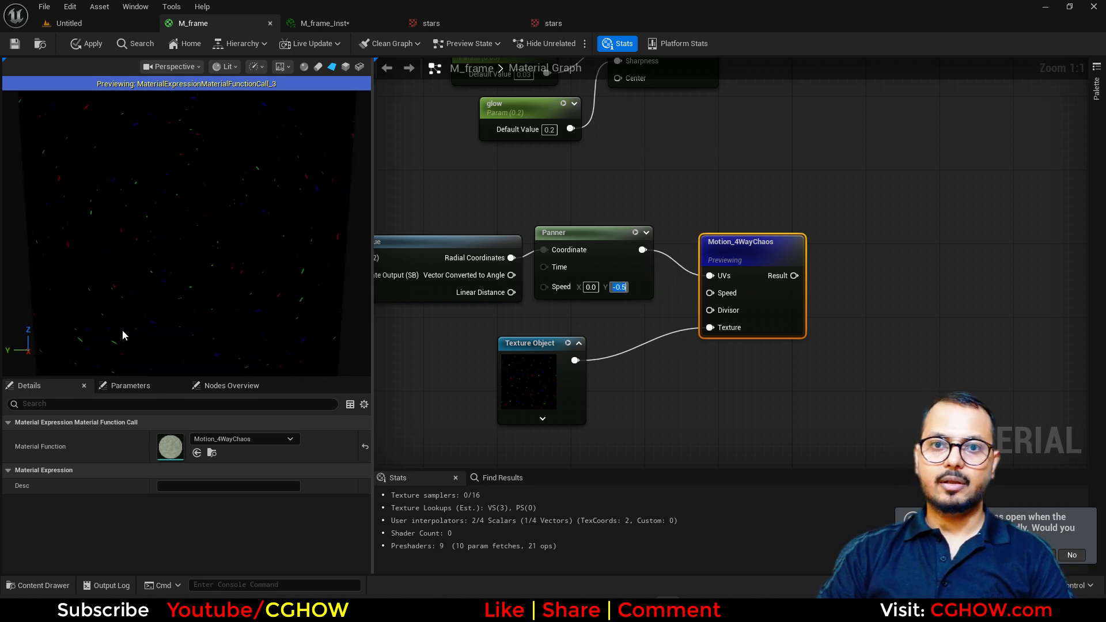
drag(541, 403, 569, 461)
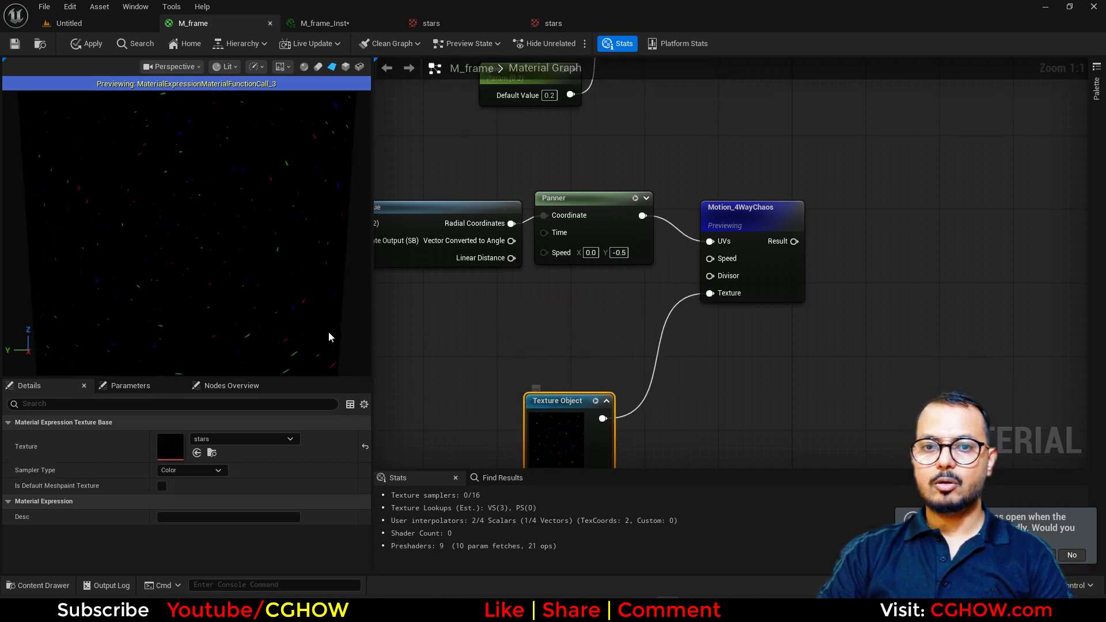
Add a Constant node with value 0.2 and connect it to Motion_4WayChaos's Speed input
click(553, 293)
drag(611, 309, 712, 259)
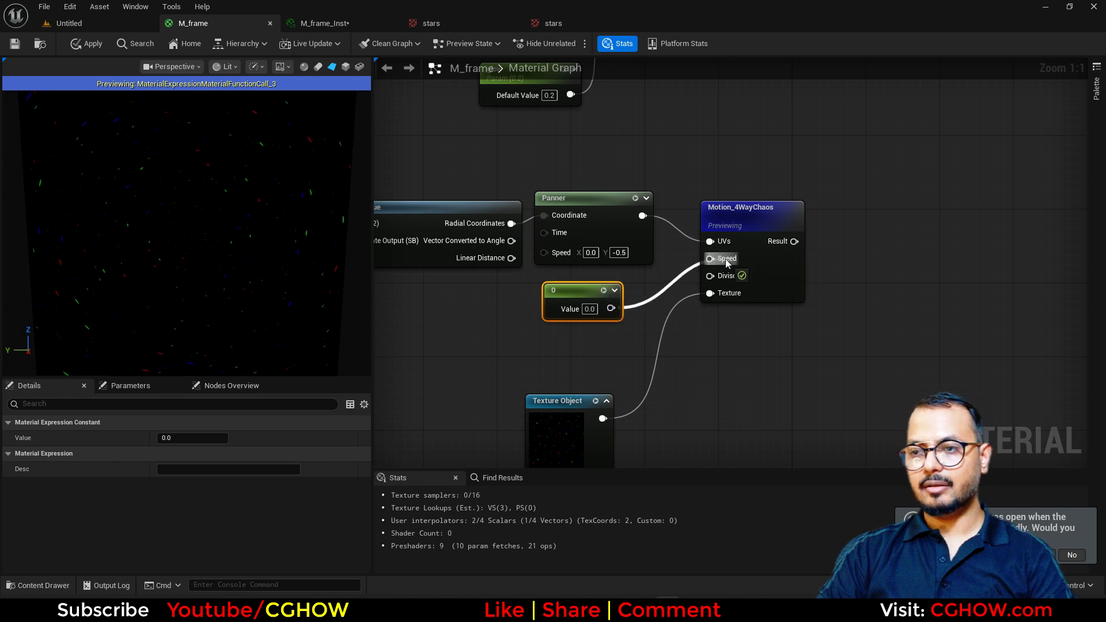
click(592, 309)
text(0.2)
key(Return)
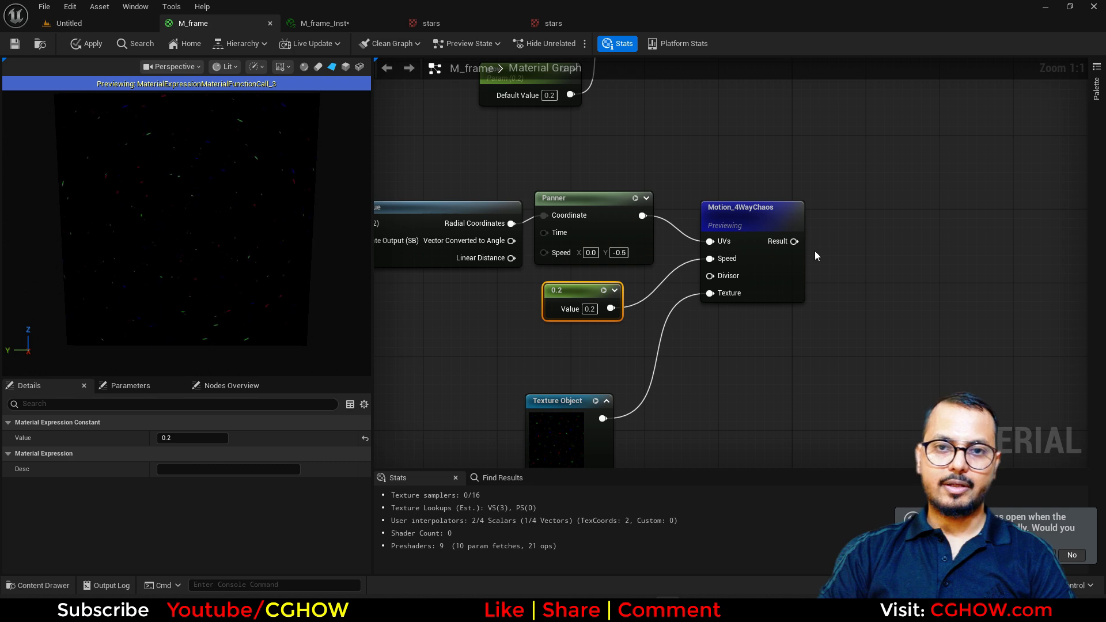
Add a BreakOutFloat3Components node fed by Motion_4WayChaos's Result output
right_drag(846, 332, 707, 396)
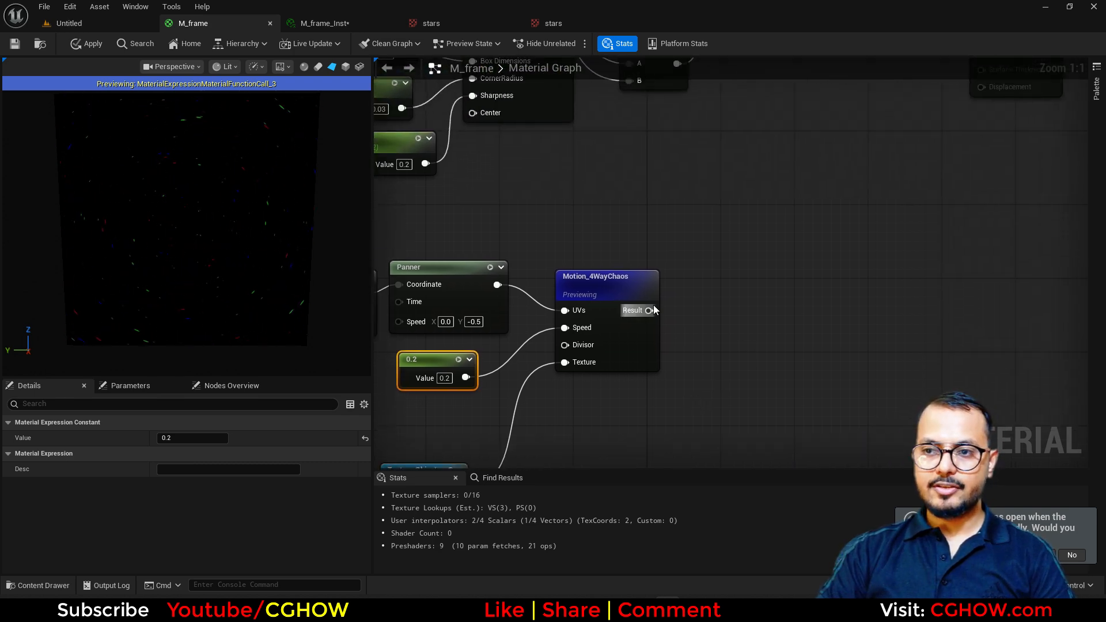
drag(653, 310, 669, 302)
text(brea)
click(733, 341)
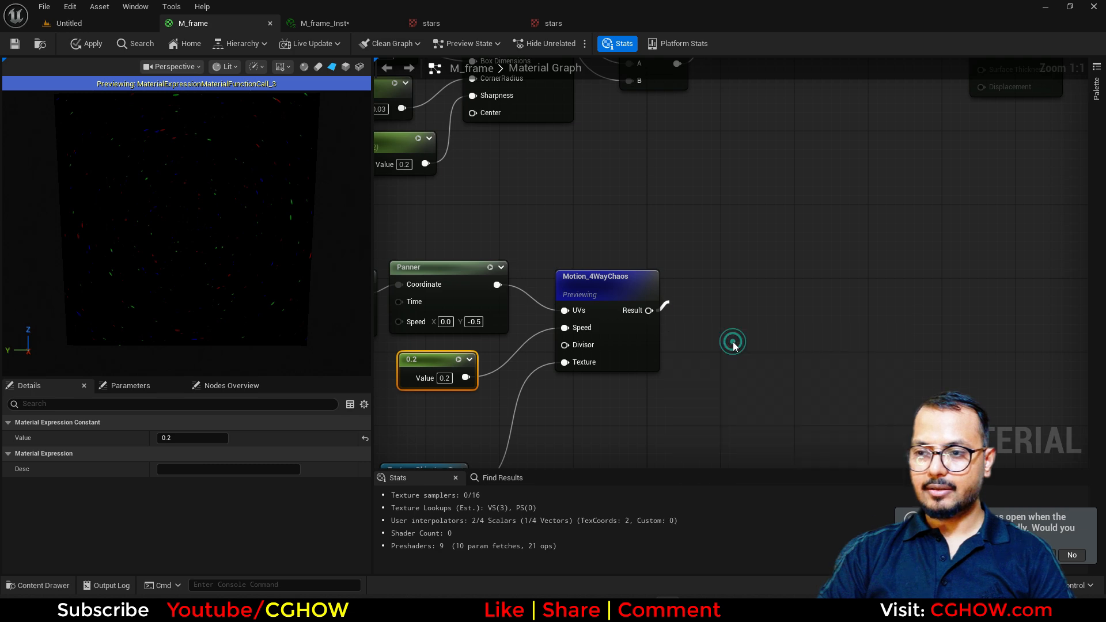
Sum the R, G and B outputs of BreakOutFloat3Components with two chained Add nodes
right_drag(789, 303, 659, 304)
key(a)
click(687, 313)
mouse_move(658, 321)
mouse_down()
mouse_move(686, 331)
mouse_move(656, 339)
mouse_up()
key(a)
click(772, 323)
drag(723, 332, 759, 342)
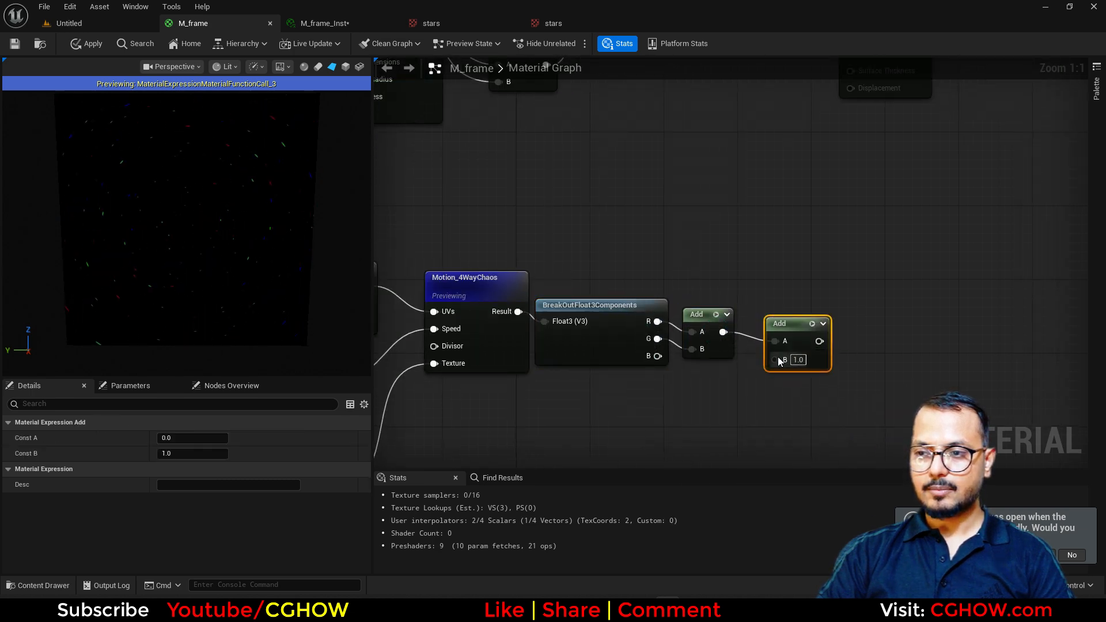
drag(651, 362, 655, 361)
Add a Multiply after the second Add, set its B value to 15 and preview that node
right_drag(856, 316, 689, 345)
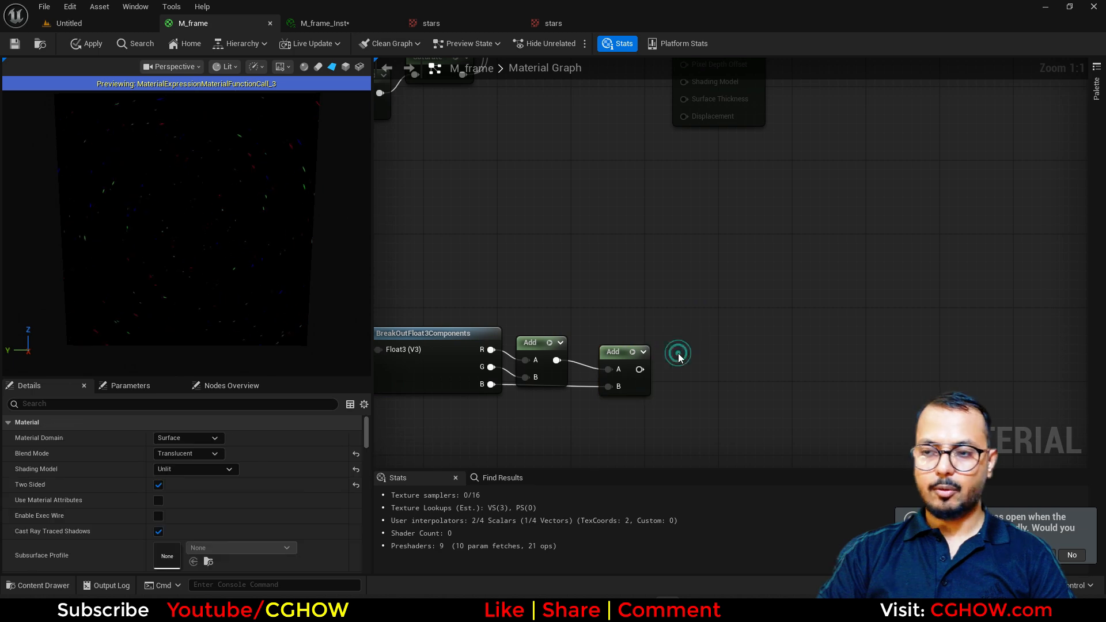
key(m)
click(680, 353)
drag(689, 370, 686, 371)
click(703, 390)
text(15)
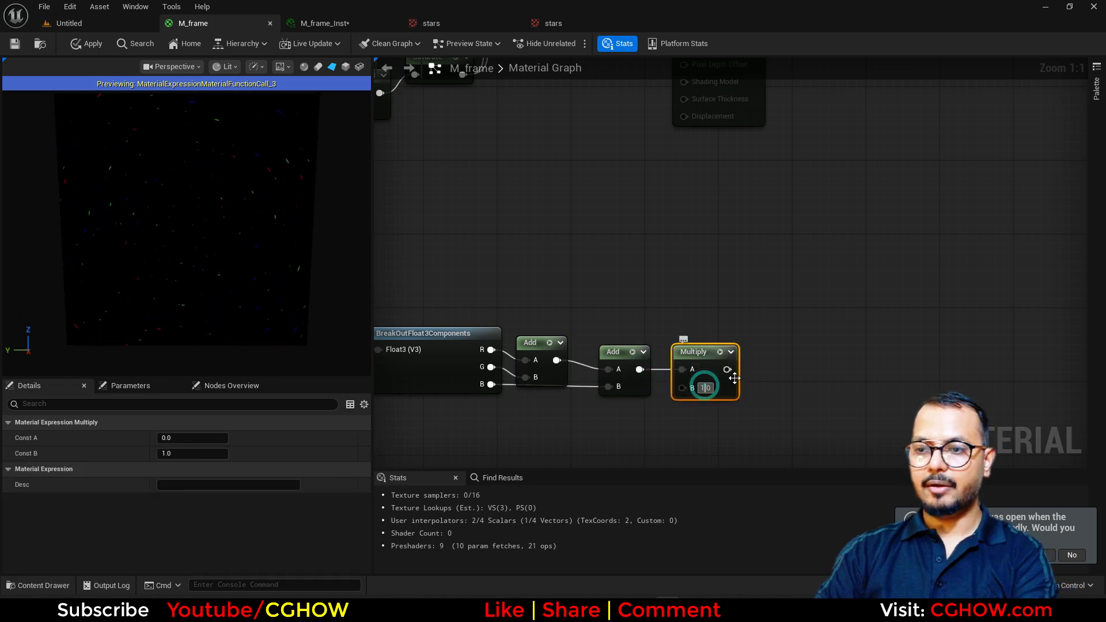
key(Return)
click(705, 358)
key(space)
scroll(679, 283, down, 8)
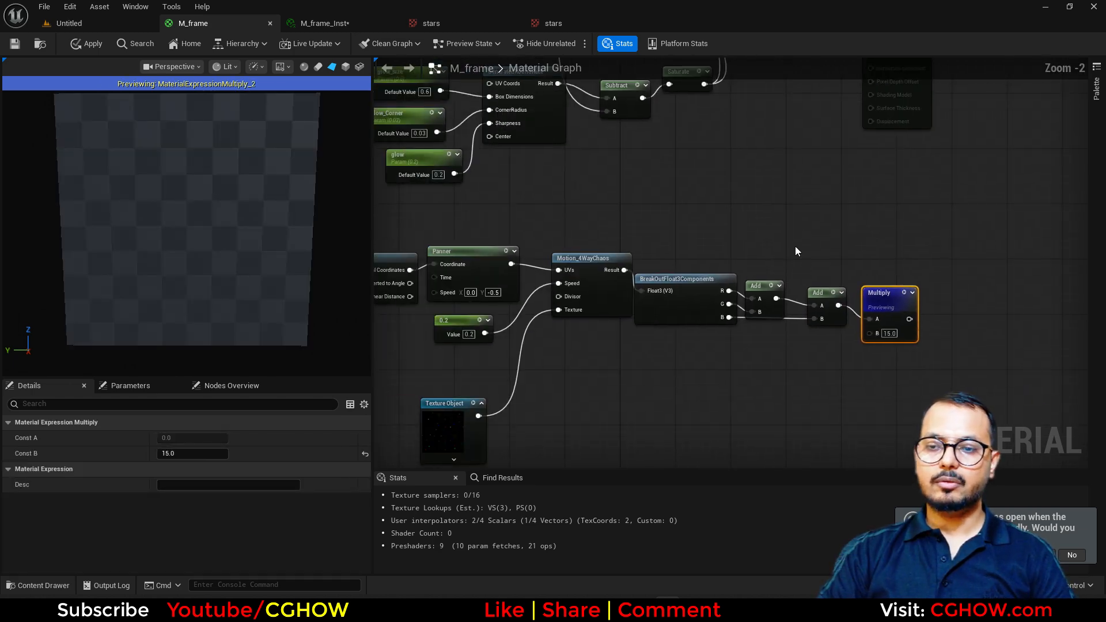
scroll(397, 238, up, 4)
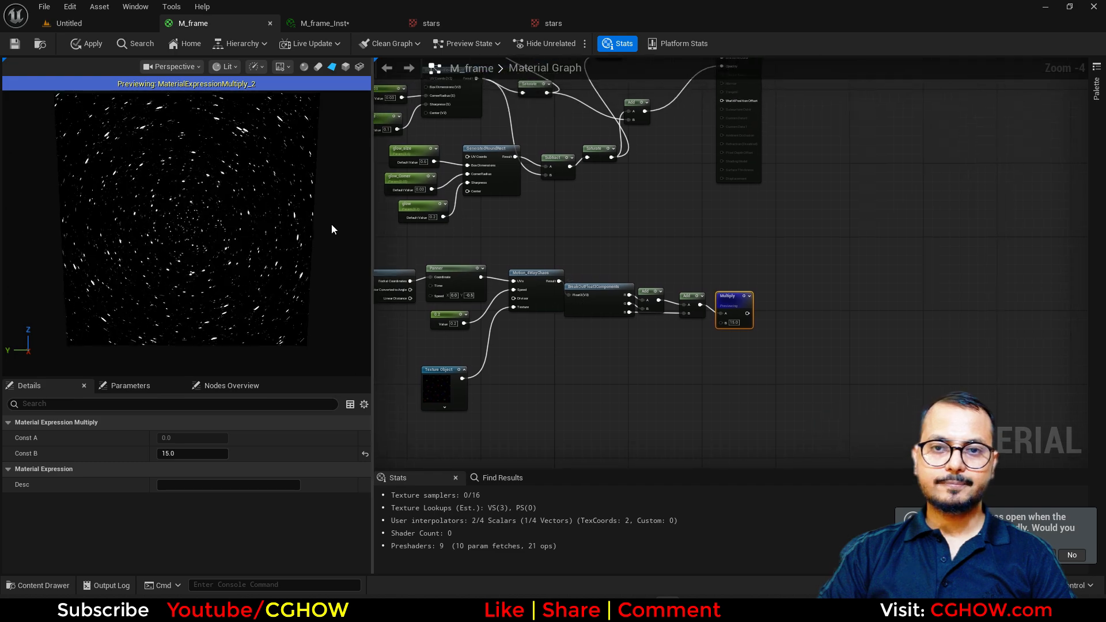
drag(553, 277, 516, 281)
click(548, 260)
key(p)
click(501, 254)
drag(605, 279, 665, 278)
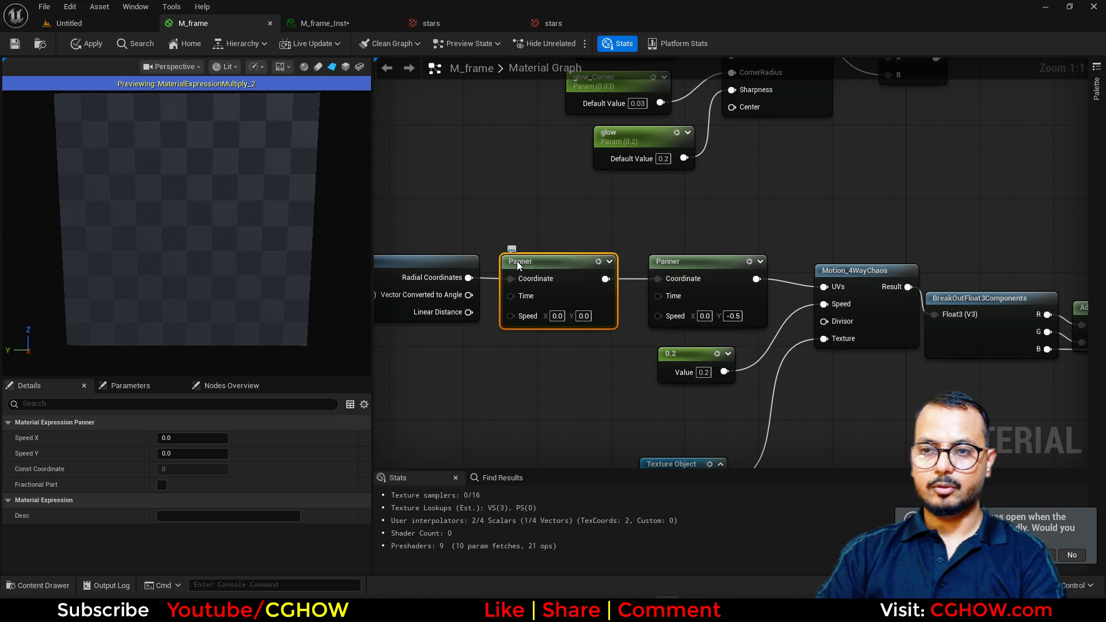
key(Delete)
Insert a Multiply node between VectorToRadialValue's Radial Coordinates output and the Panner's Coordinate input
key(m)
click(519, 257)
drag(469, 278, 657, 280)
Add an AppendVector node below VectorToRadialValue and connect its output to the new Multiply's B input
right_drag(478, 368, 559, 354)
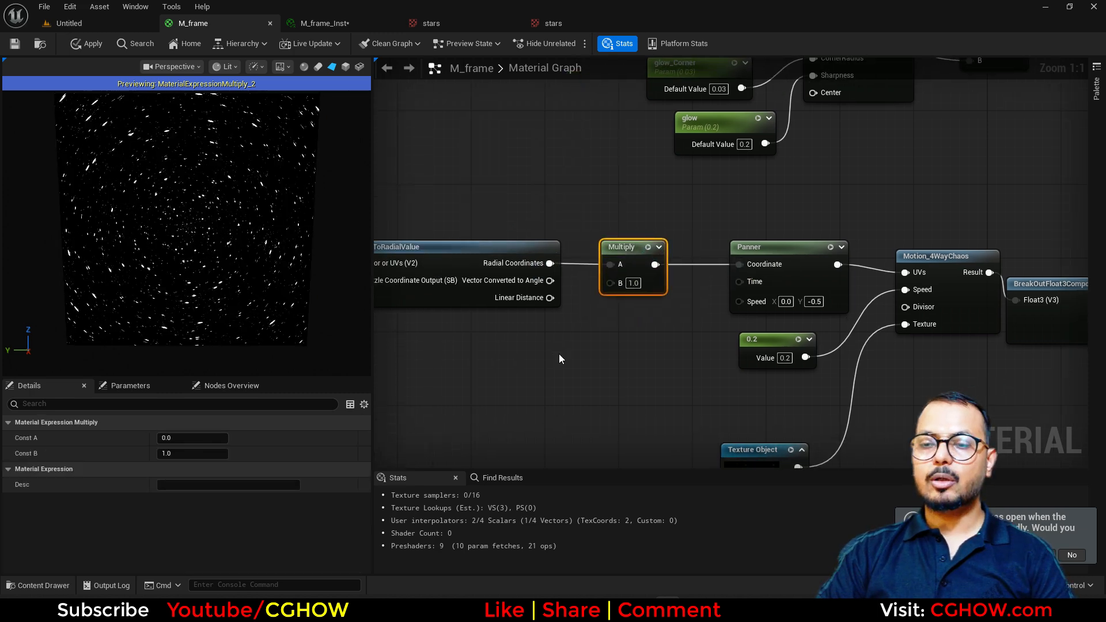
right_click(511, 331)
text(app)
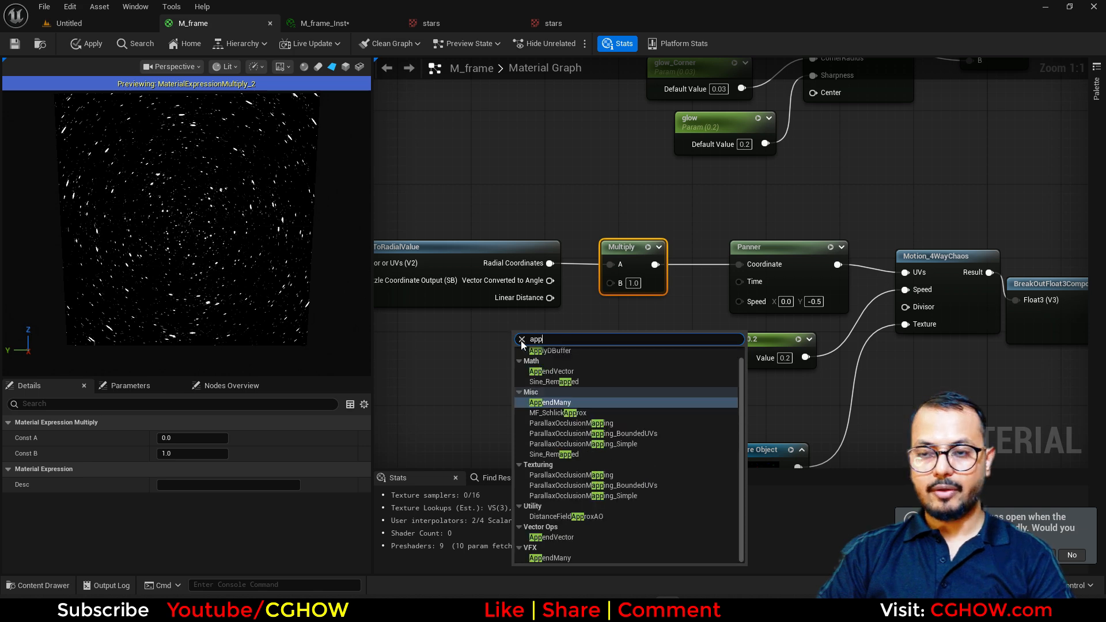
click(570, 372)
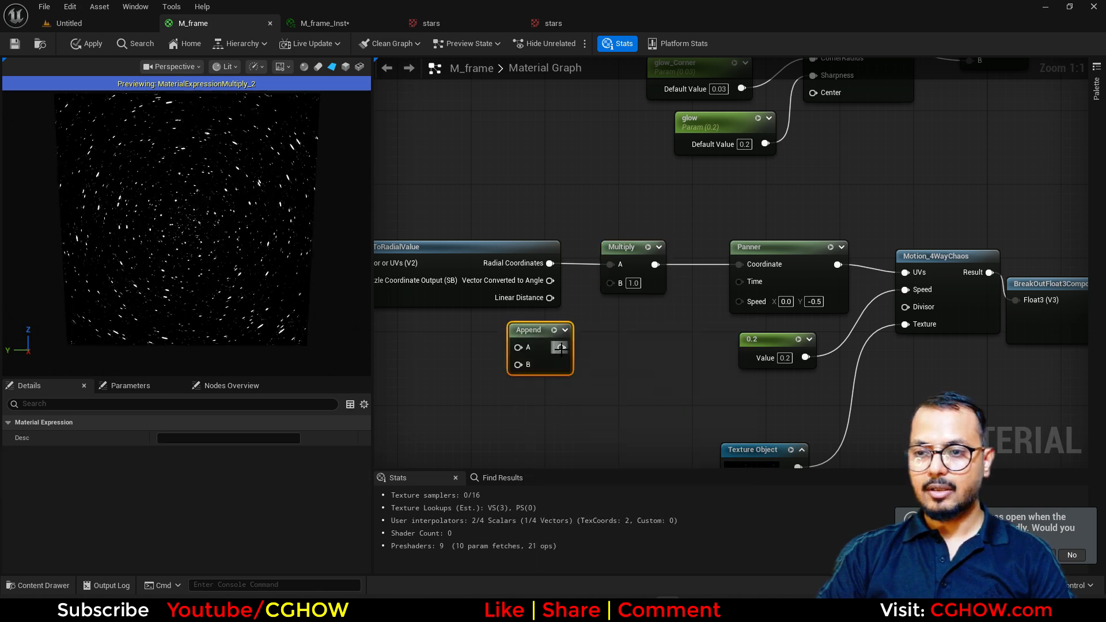
drag(560, 347, 610, 283)
Create a scalar parameter named star_tileX with default value 1 and connect it to the Append node's A input
right_drag(443, 367, 620, 363)
click(527, 331)
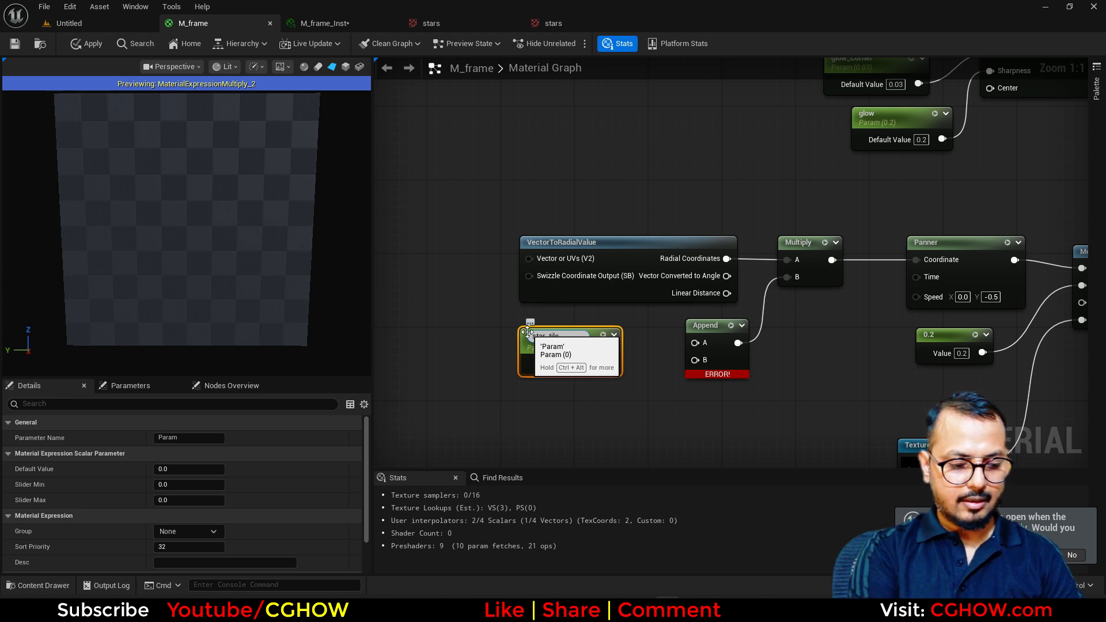
key(Return)
drag(610, 360, 693, 343)
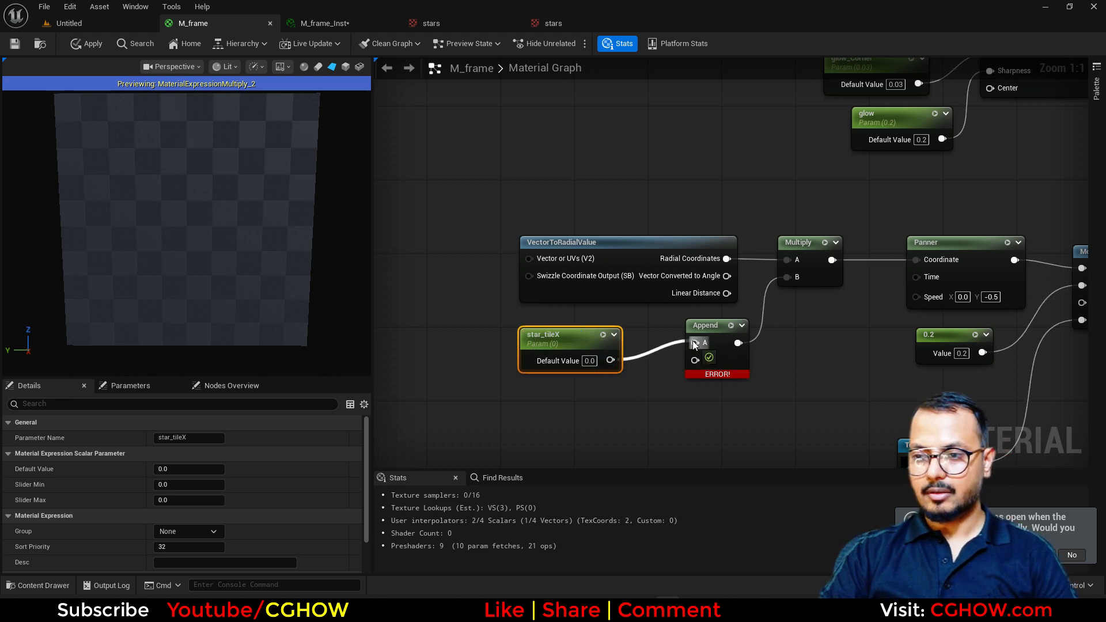
click(590, 361)
text(1)
key(Return)
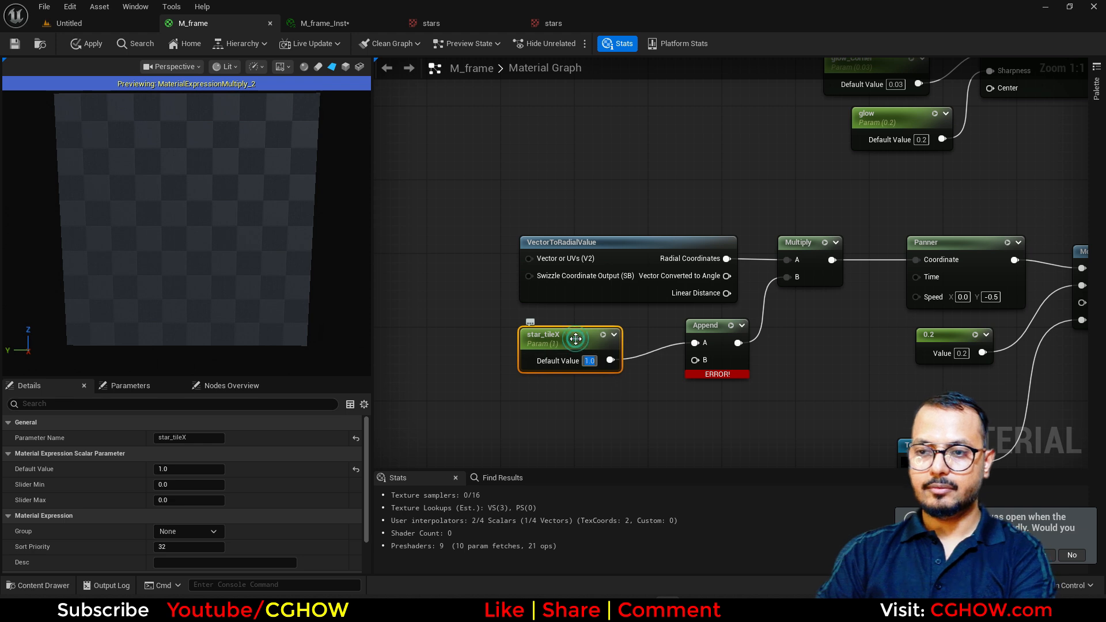
Duplicate star_tileX, rename the copy star_tileY, connect it to Append's B input and align it below the original
drag(573, 341, 564, 332)
key(ctrl+d)
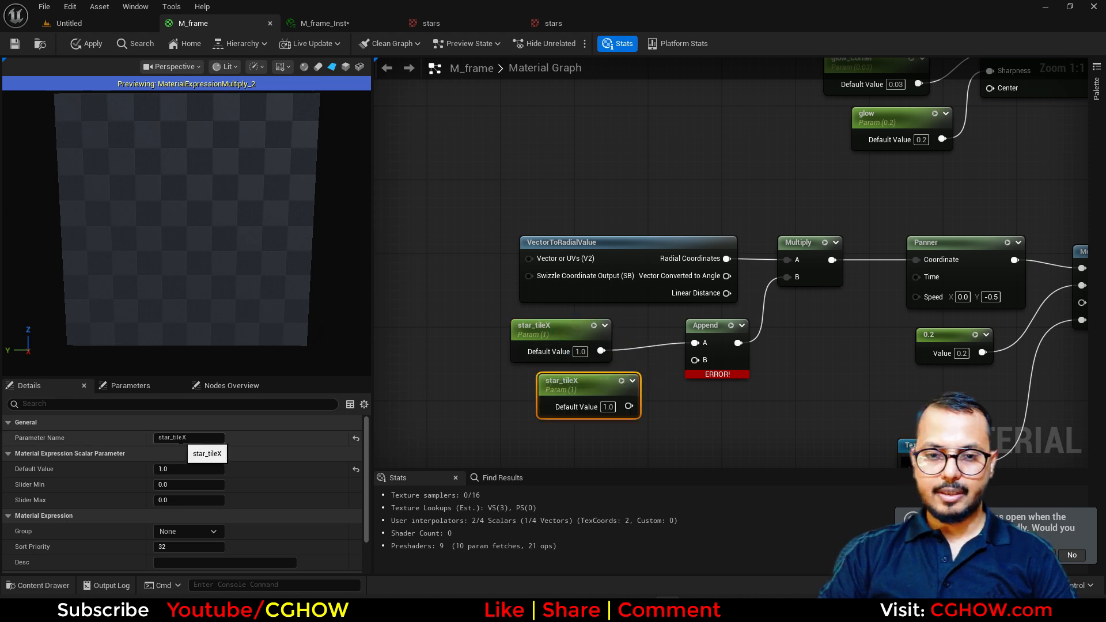
drag(184, 437, 205, 435)
text(Y)
key(Return)
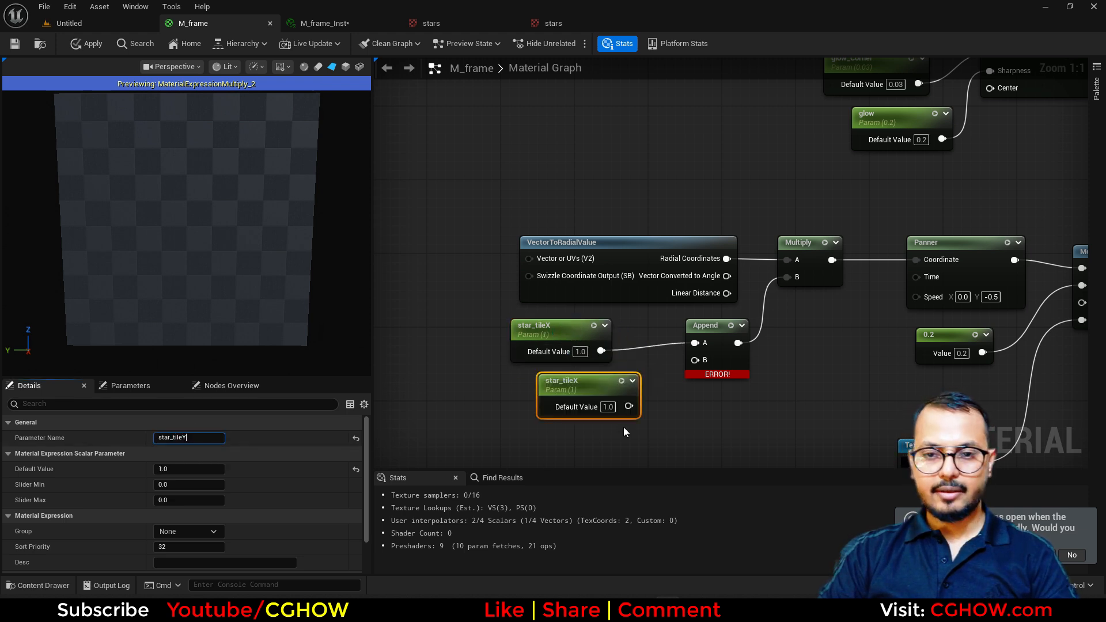
drag(629, 407, 696, 360)
drag(552, 380, 527, 381)
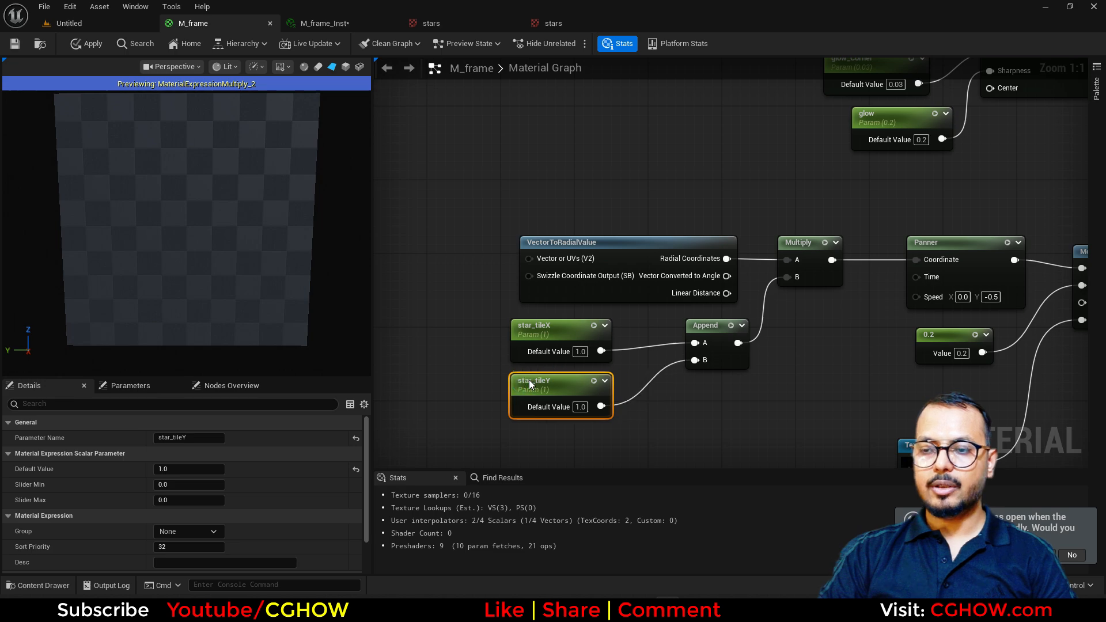
Move the multiply-by-15 node further away and add another Multiply that takes the second Add's output in A
scroll(714, 377, down, 3)
right_drag(723, 381, 452, 384)
right_drag(772, 355, 617, 363)
drag(645, 350, 652, 338)
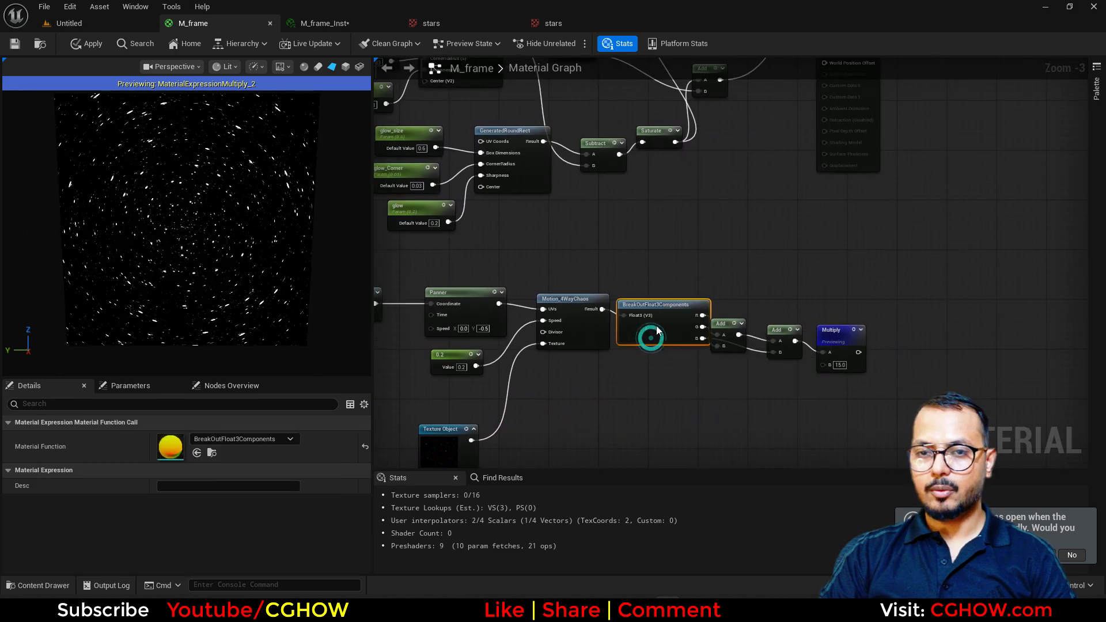
right_drag(642, 359, 552, 376)
right_drag(690, 248, 632, 330)
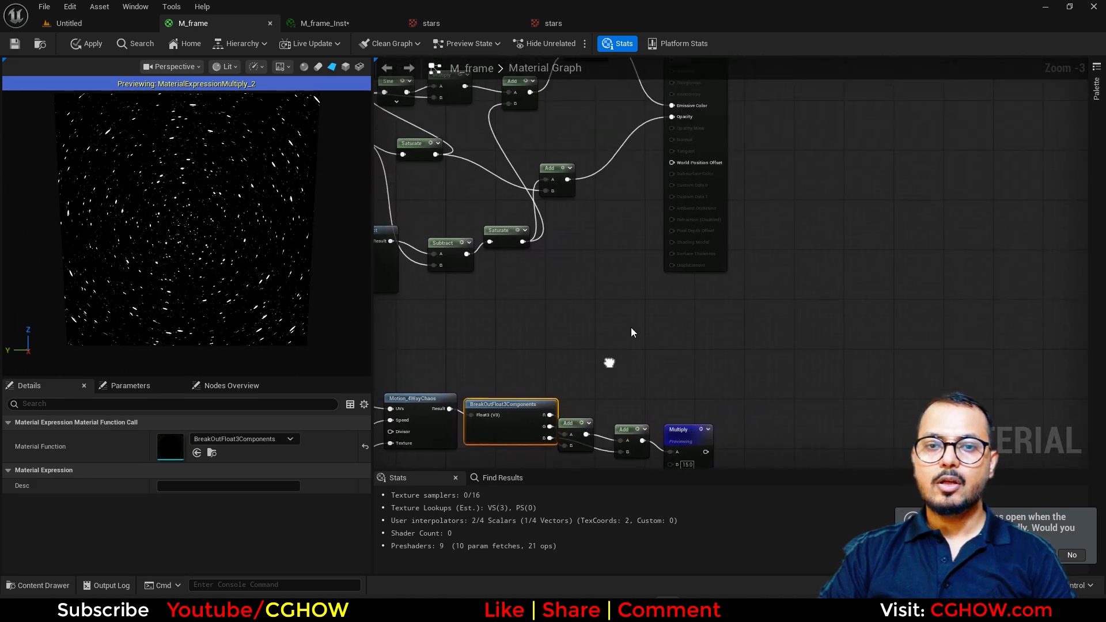
right_drag(706, 266, 715, 170)
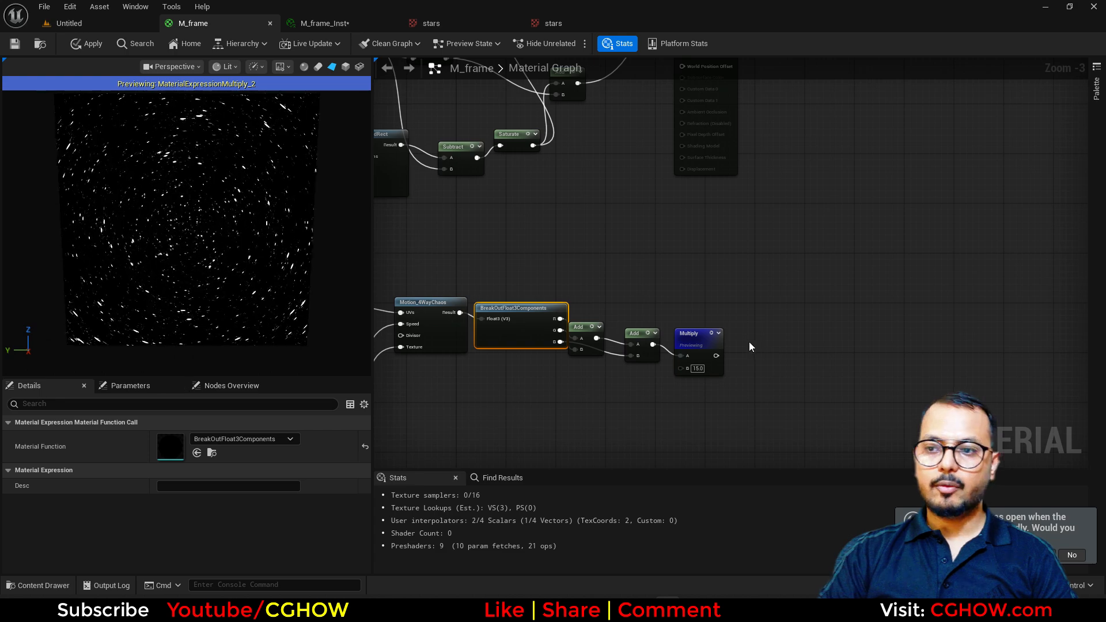
scroll(748, 346, up, 3)
right_drag(749, 346, 767, 305)
drag(689, 306, 843, 285)
key(m)
click(650, 270)
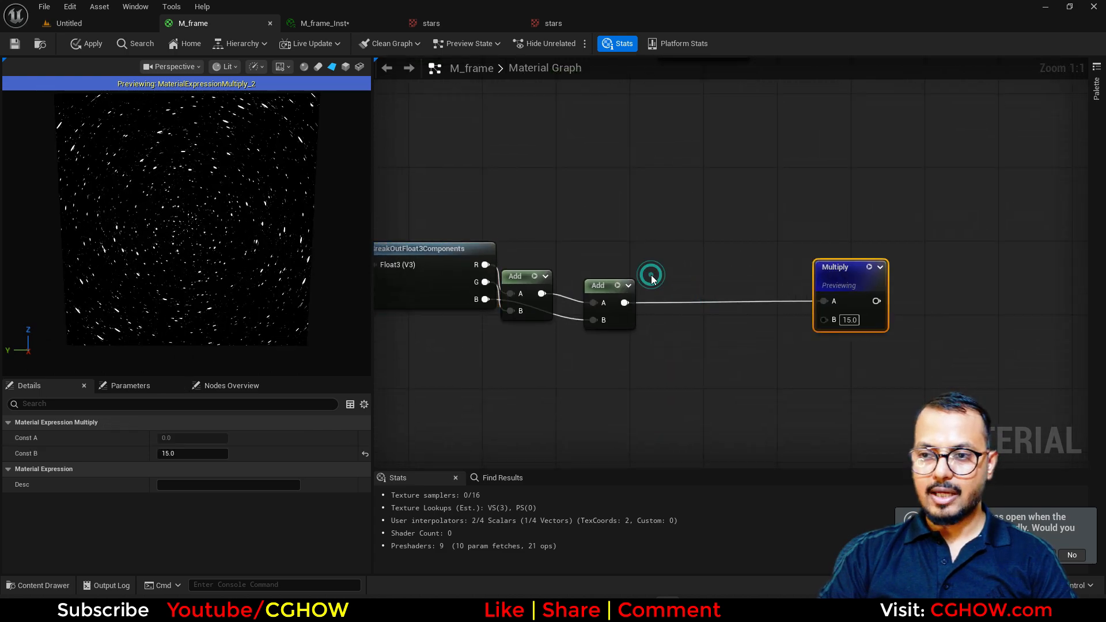
drag(625, 303, 658, 293)
Add a RadialGradientExponential node and connect its output to the new Multiply's B input
right_click(571, 343)
text(ra)
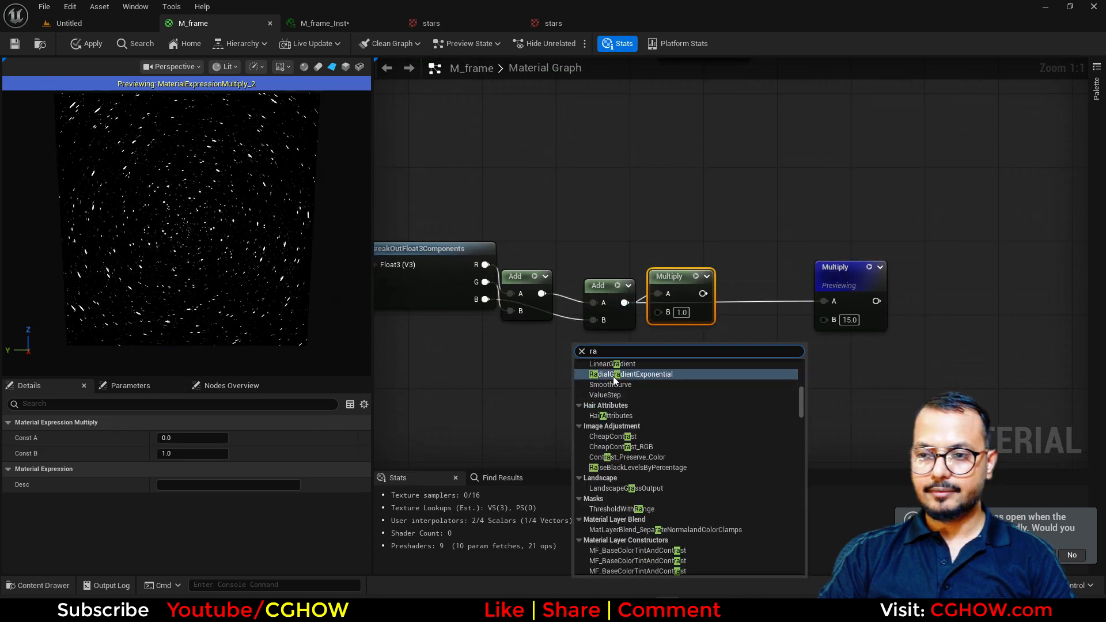
click(613, 374)
drag(739, 356, 679, 321)
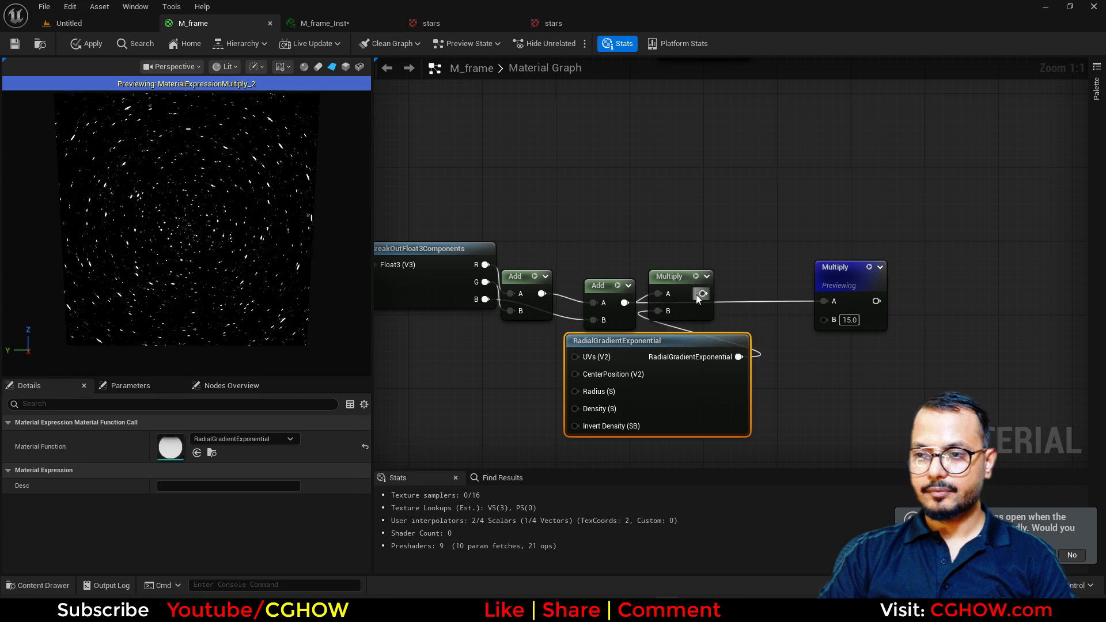
Connect the gradient Multiply's output to the multiply-by-15 node's A input and position it between the second Add and that node
click(697, 279)
key(space)
drag(686, 278, 824, 284)
click(865, 267)
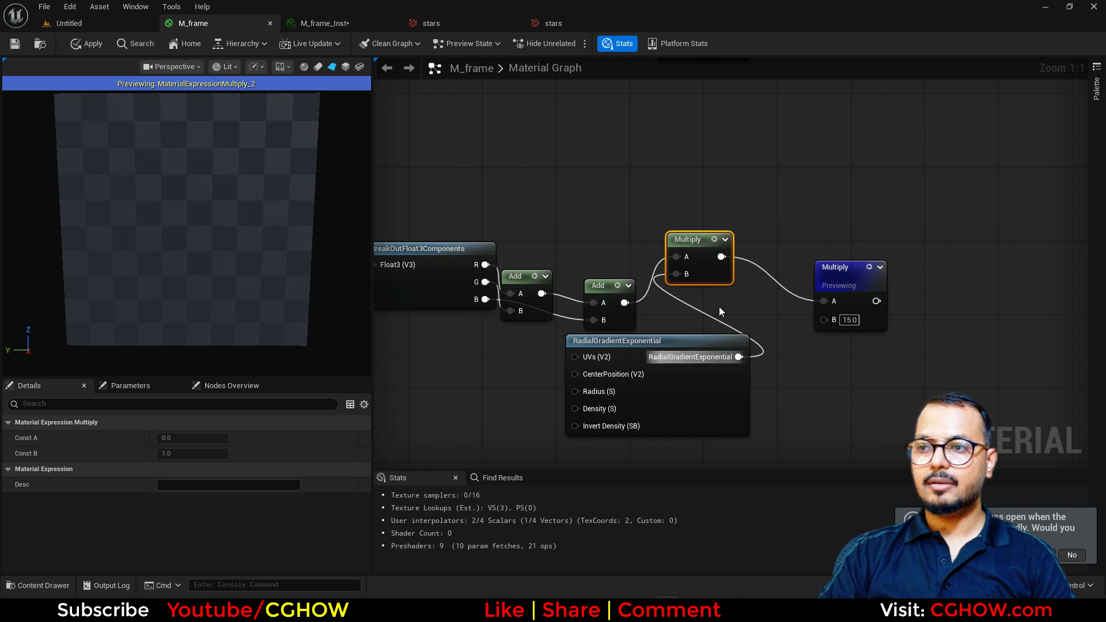
drag(709, 264, 745, 301)
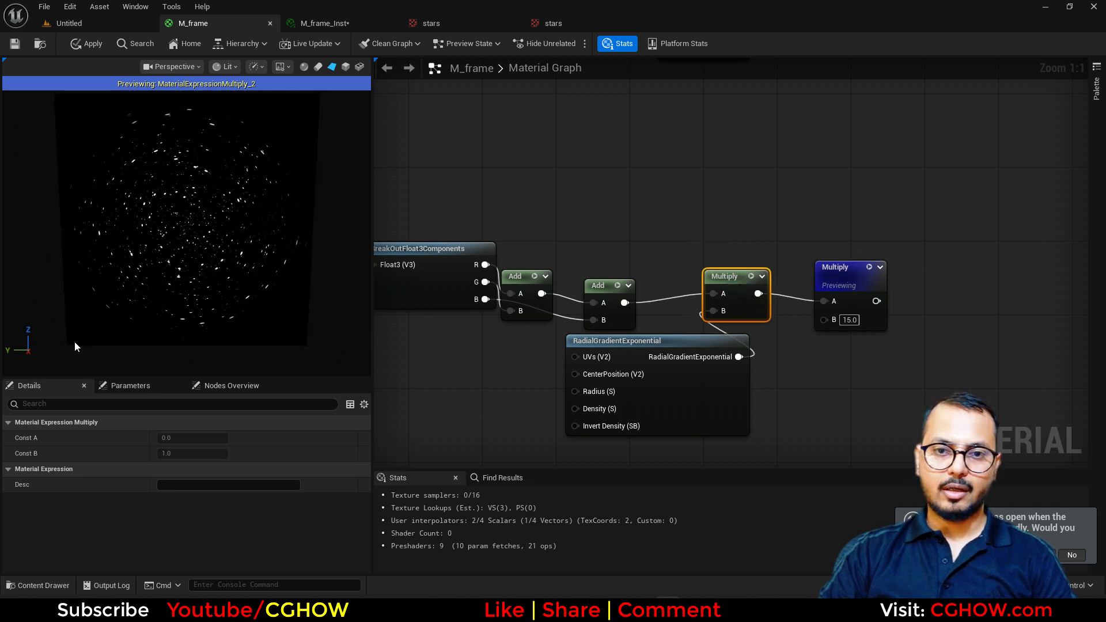
Move the M_frame result node further away from the graph to make room before it
scroll(679, 298, down, 2)
right_drag(583, 155, 548, 368)
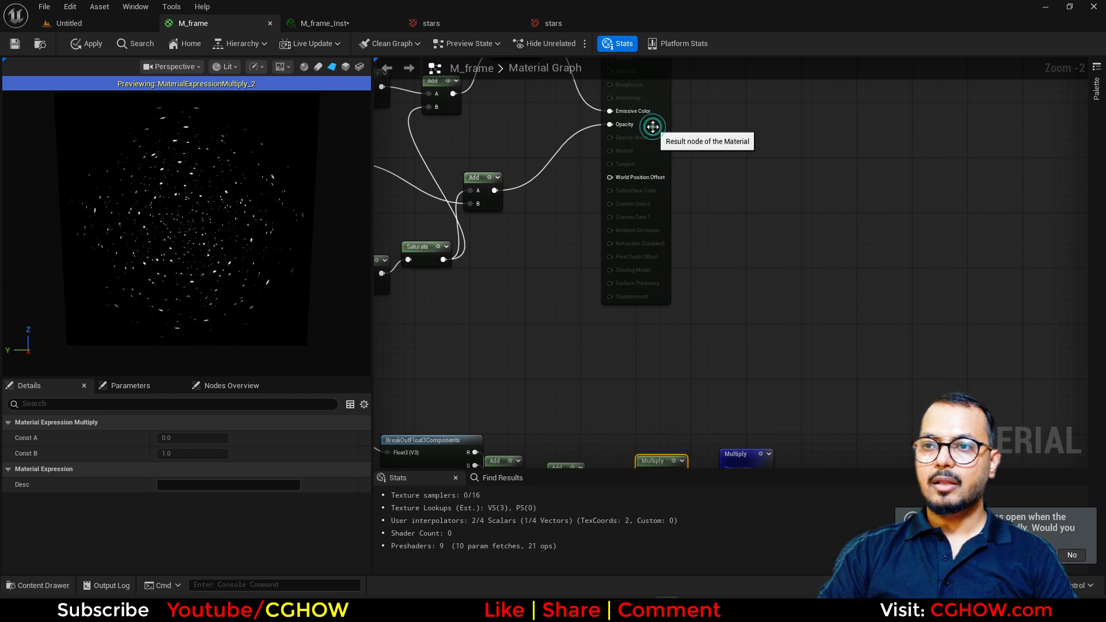
drag(652, 126, 938, 131)
scroll(797, 221, down, 1)
key(Home)
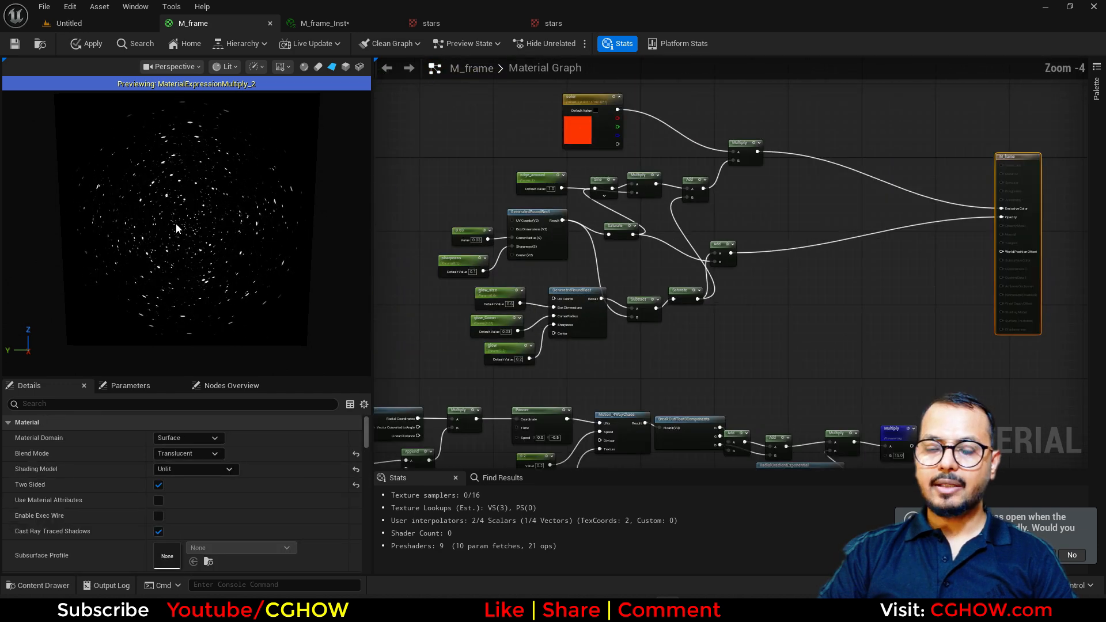
Connect the output of the Saturate after the first GeneratedRoundRect to the last star Multiply's B input
scroll(552, 209, up, 2)
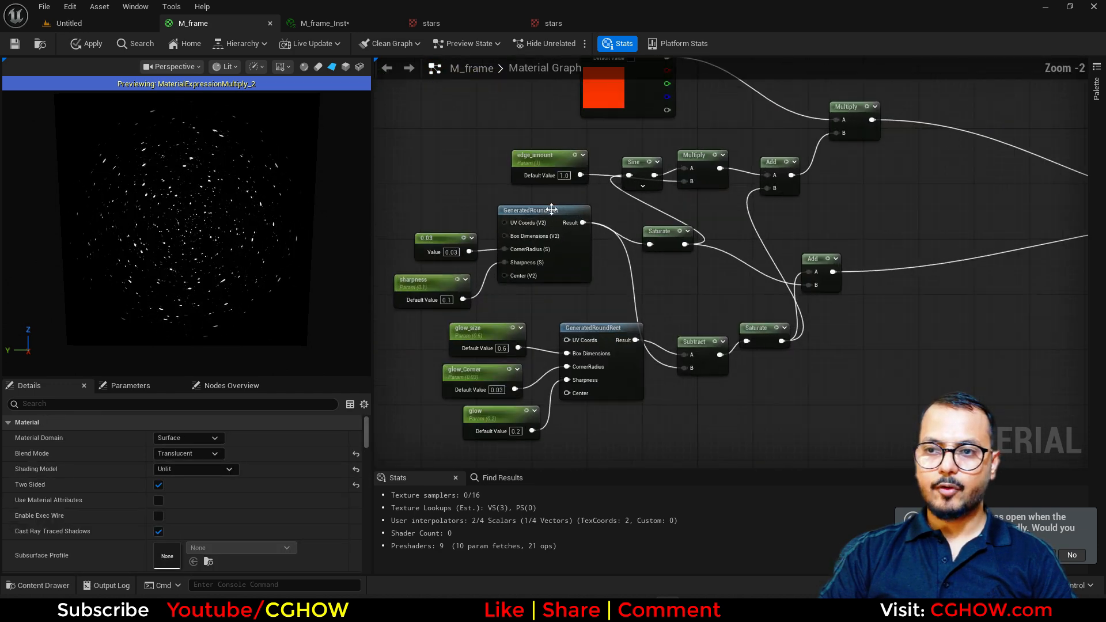
right_drag(727, 326, 646, 254)
right_drag(680, 305, 583, 245)
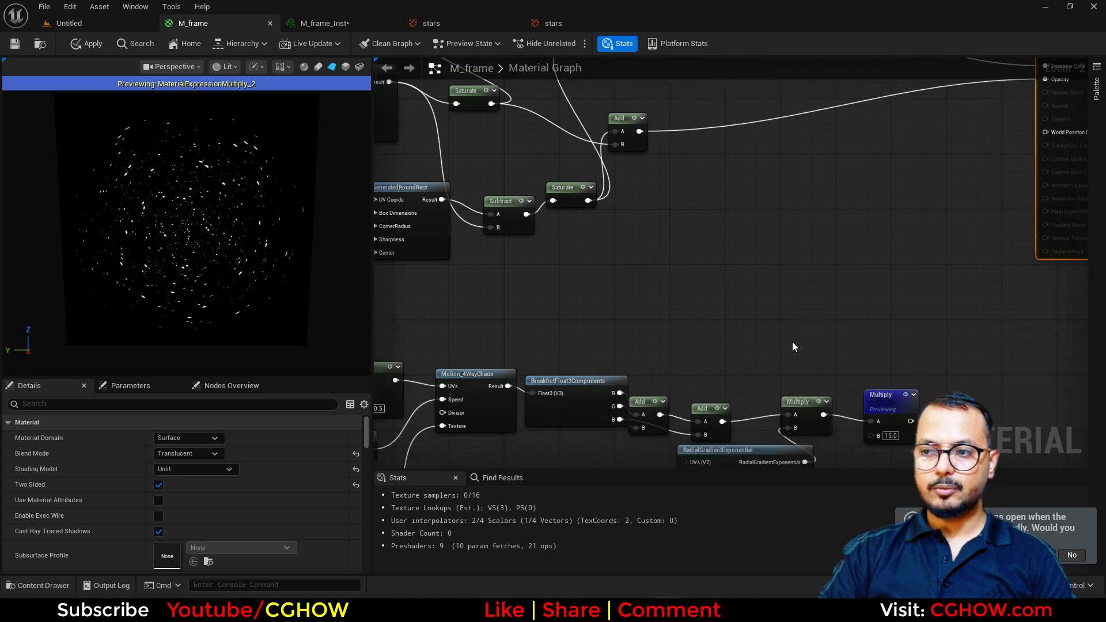
right_drag(824, 339, 807, 311)
scroll(812, 346, down, 1)
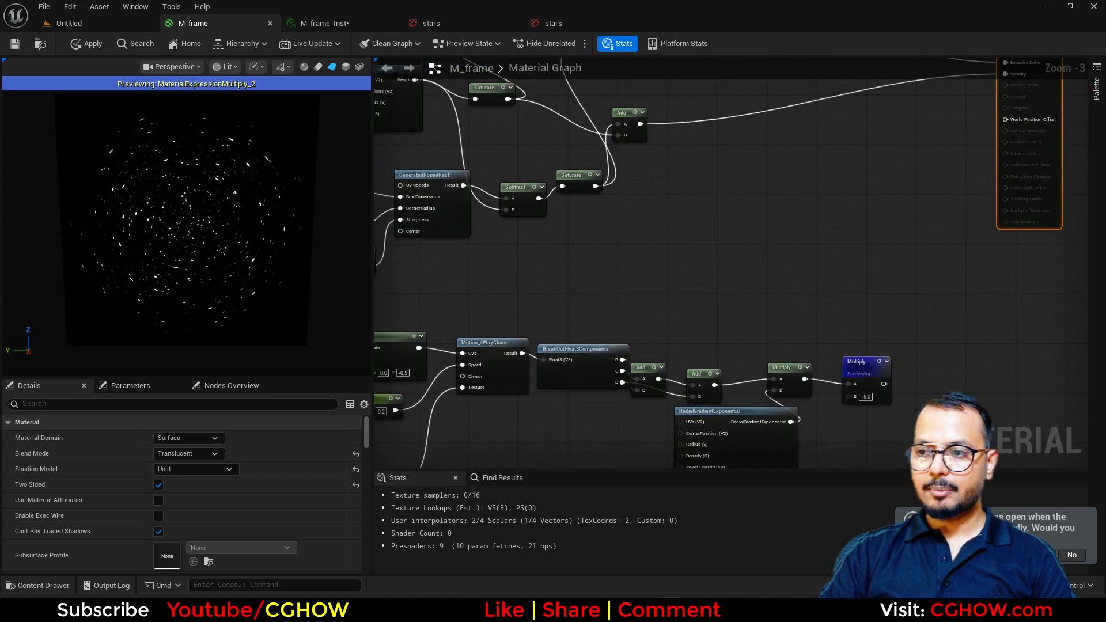
right_drag(423, 140, 499, 146)
scroll(499, 146, down, 1)
drag(492, 101, 816, 336)
right_drag(802, 367, 637, 406)
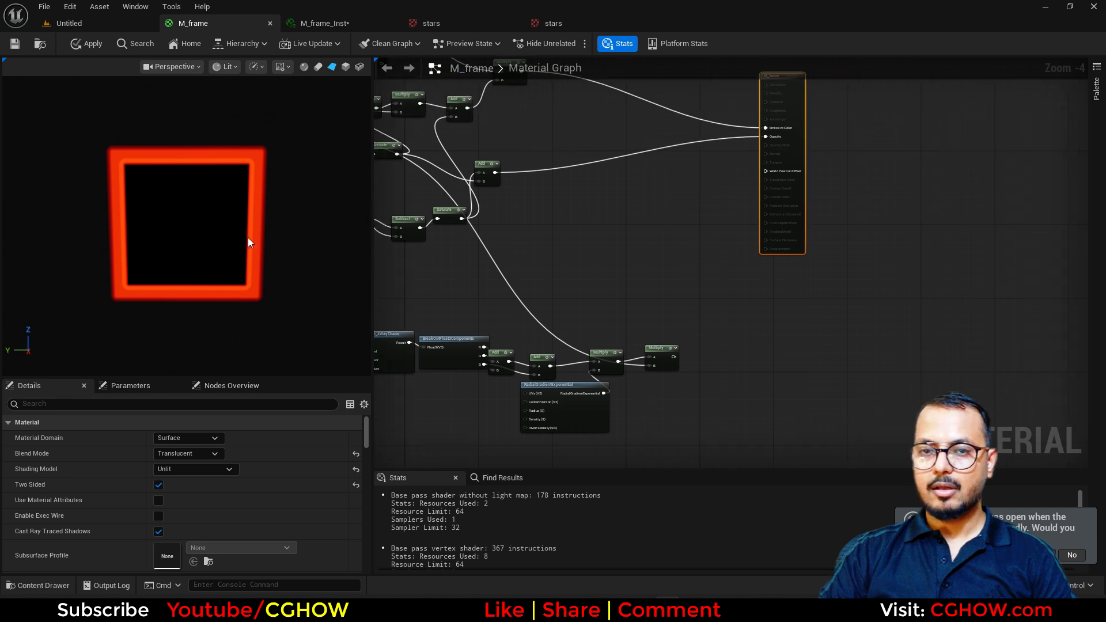
Preview the last star Multiply, and after it the first GeneratedRoundRect node, to check the star mask
scroll(637, 334, up, 1)
click(682, 355)
key(space)
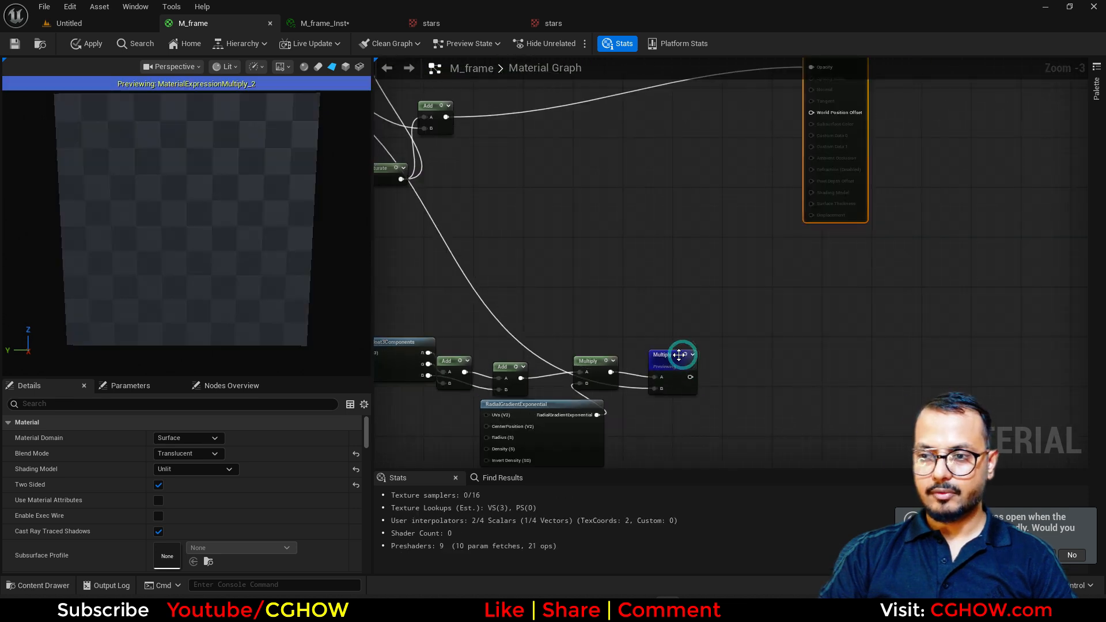
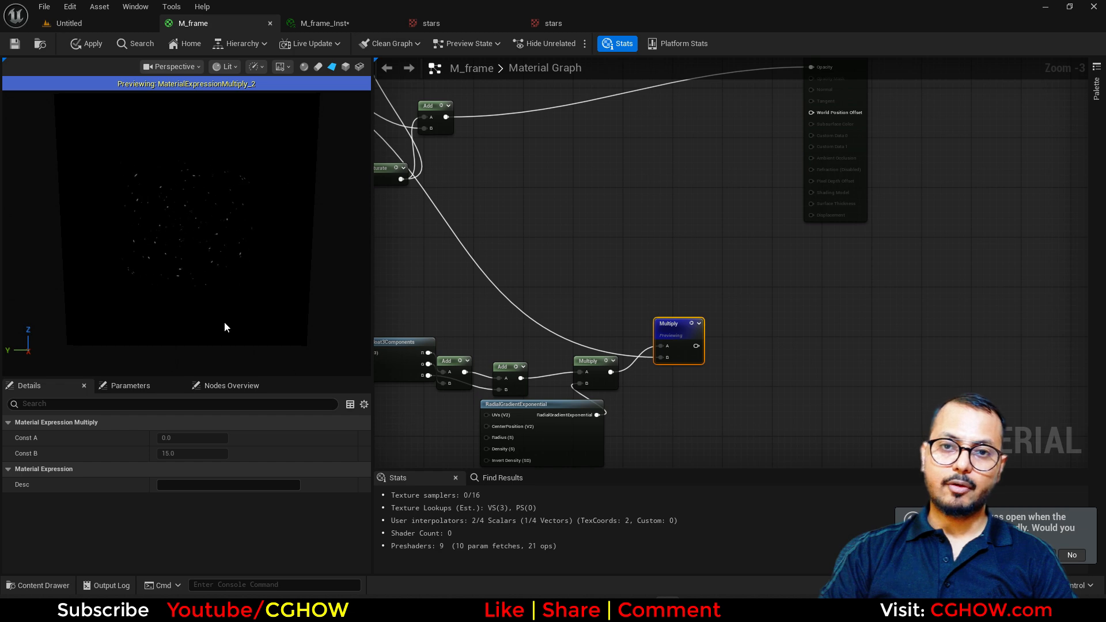
right_drag(532, 191, 766, 348)
right_click(445, 223)
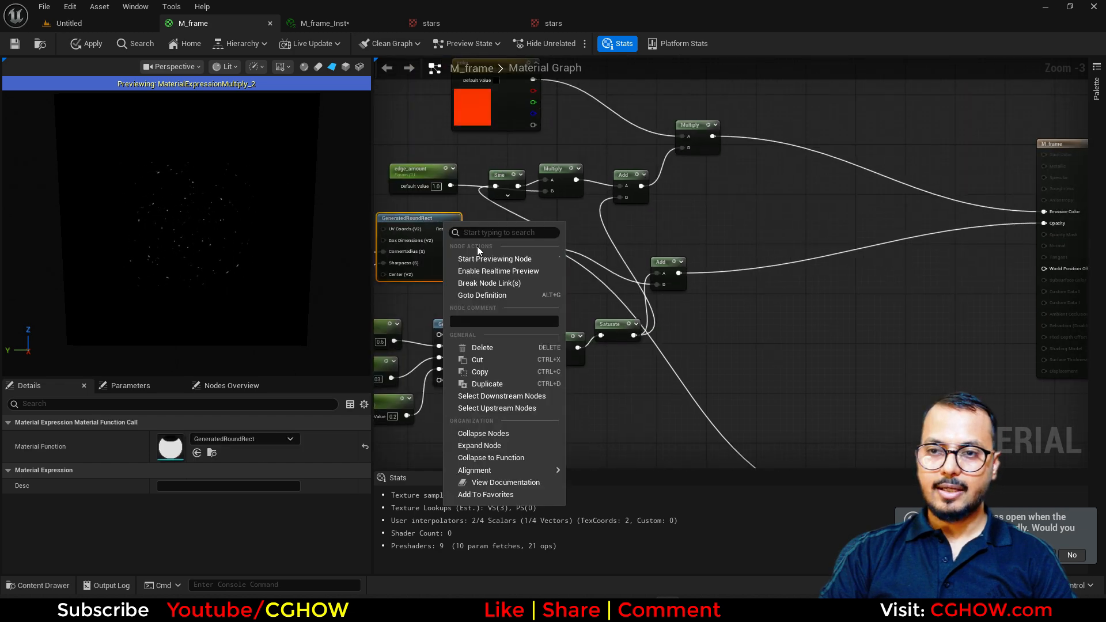
click(484, 258)
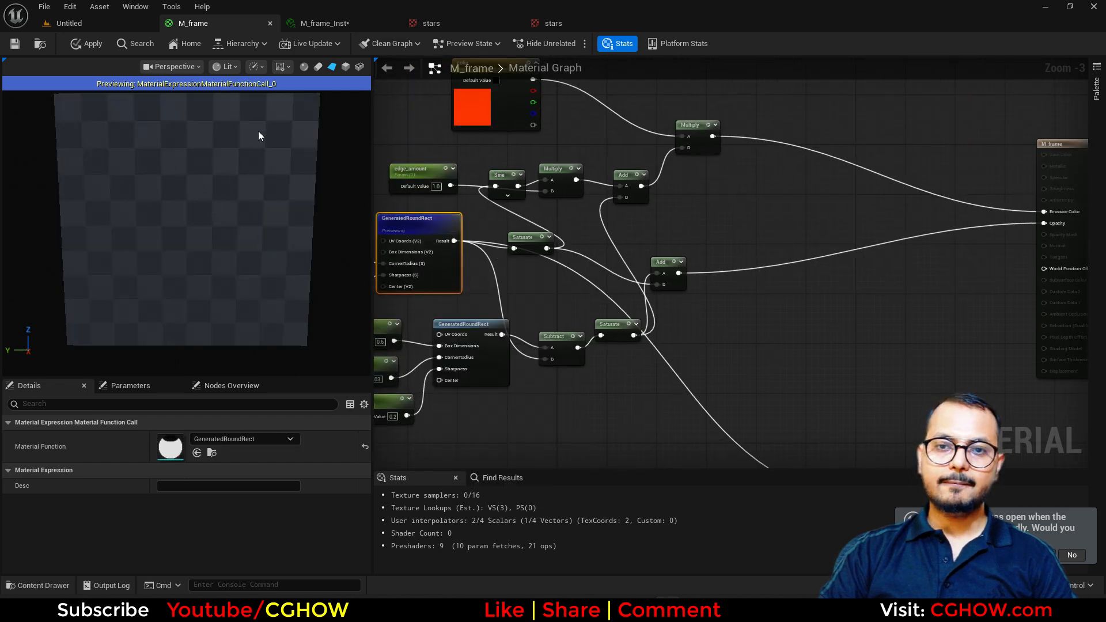
Add a One Minus node fed by the first GeneratedRoundRect's Result output and preview it
right_drag(620, 445, 593, 378)
click(600, 334)
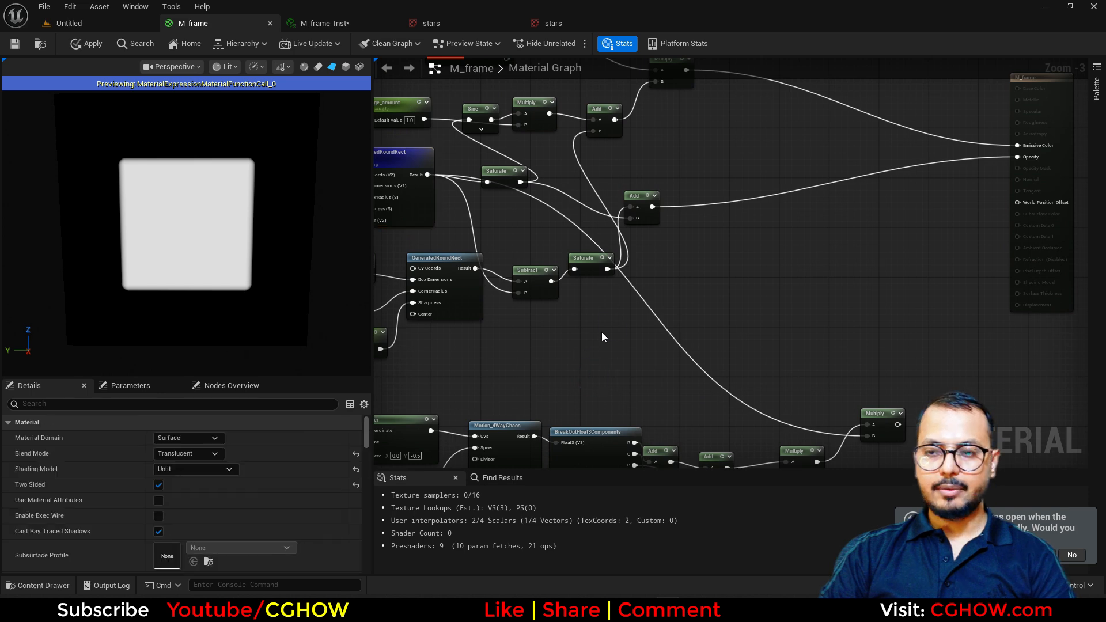
key(o)
click(612, 321)
drag(426, 175, 618, 338)
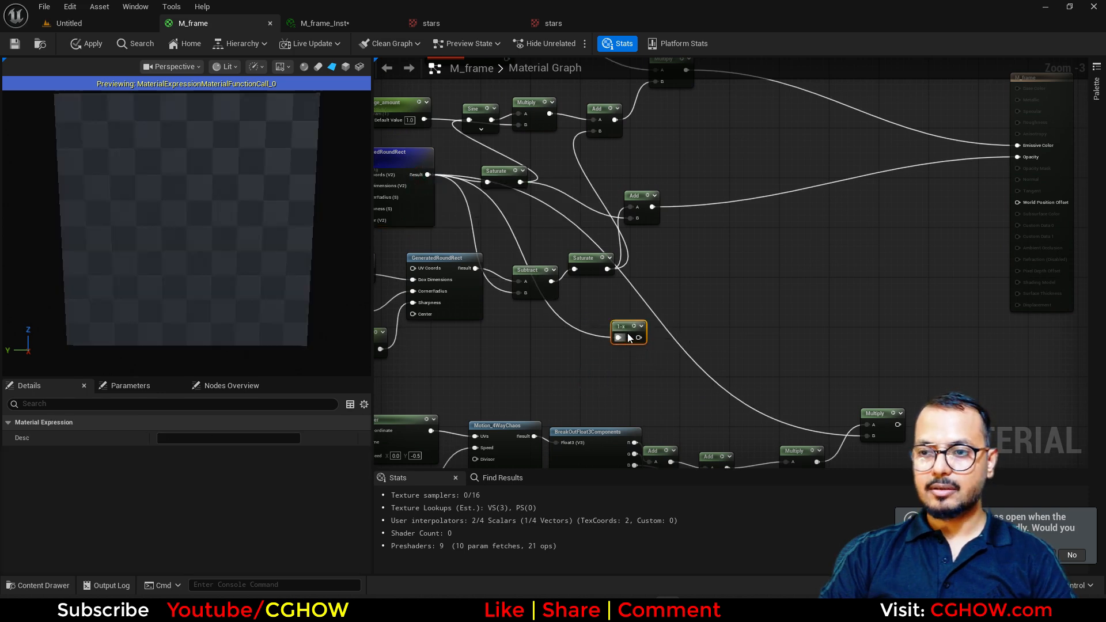
key(space)
Connect the One Minus output to the last star Multiply's B input and preview that Multiply
right_drag(669, 387, 533, 296)
scroll(515, 254, up, 2)
drag(518, 259, 793, 372)
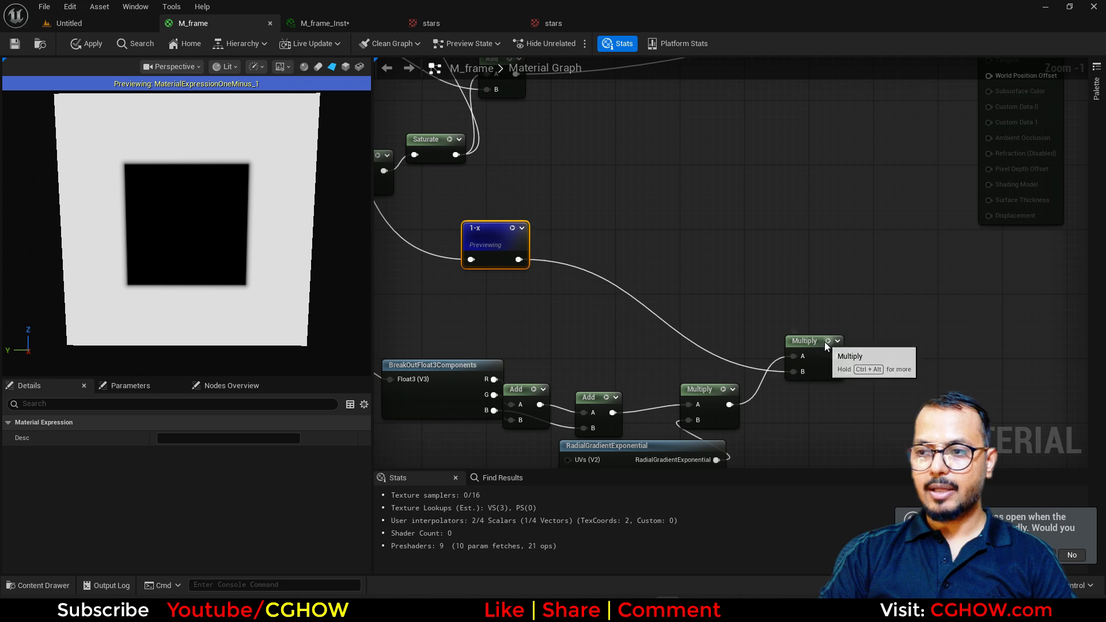
key(space)
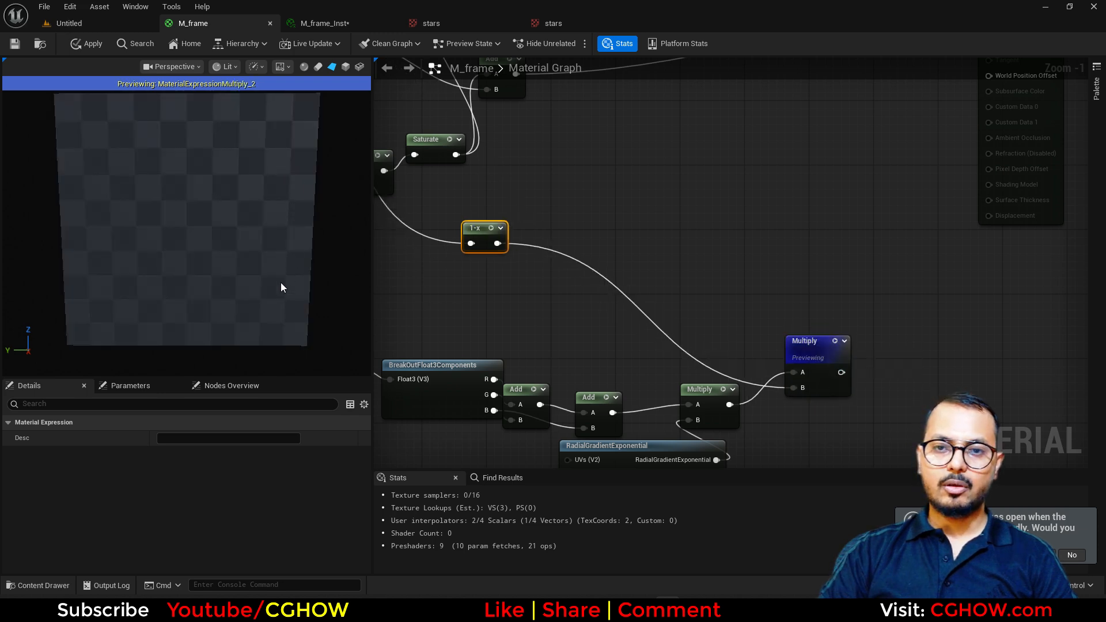
Add a Multiply node with B set to 10 after the masked star Multiply and preview it
right_drag(874, 347, 772, 344)
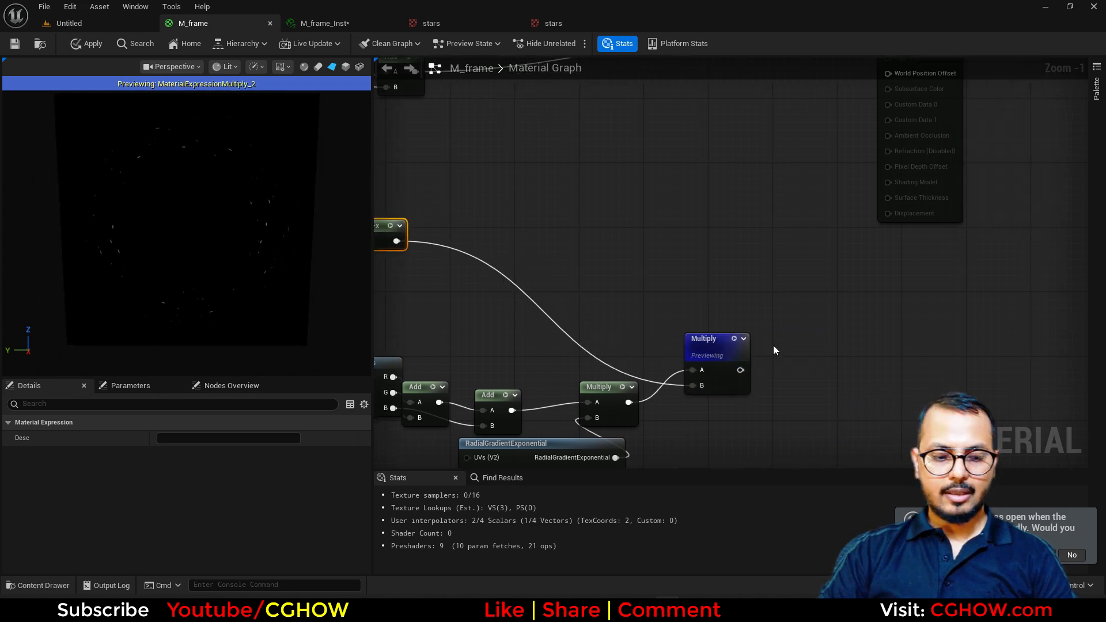
key(m)
click(773, 337)
drag(740, 370, 783, 353)
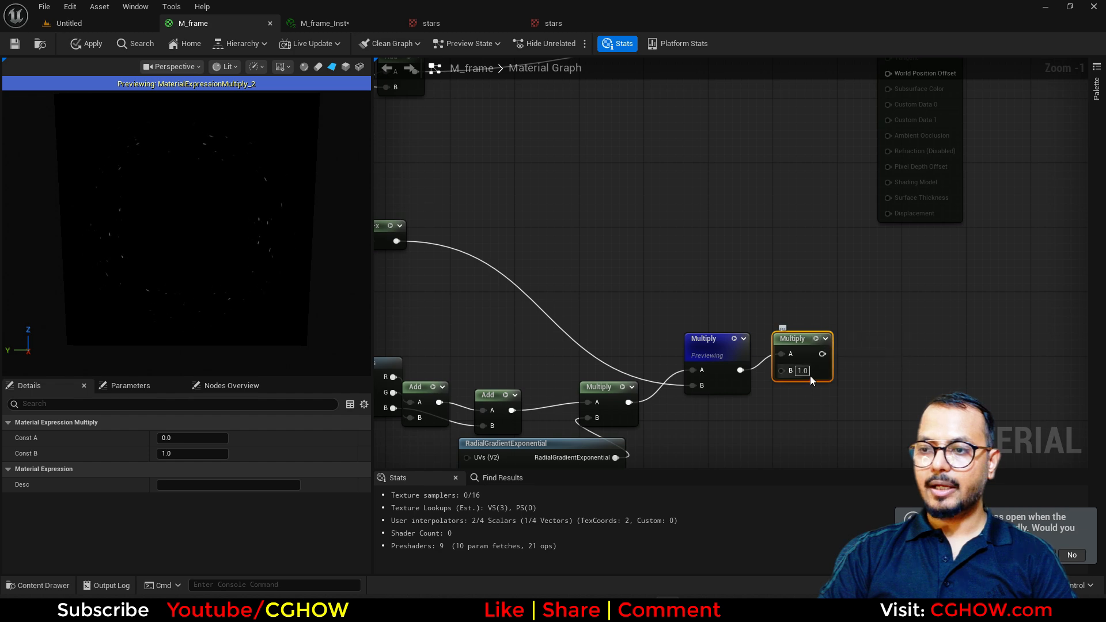
click(803, 369)
text(10)
click(811, 341)
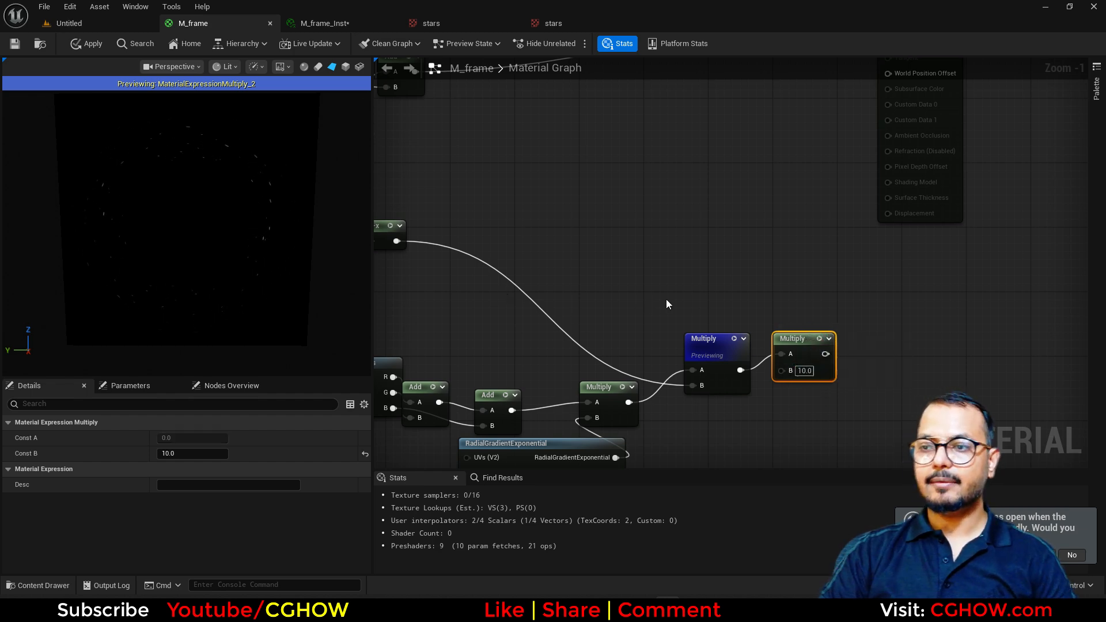
key(space)
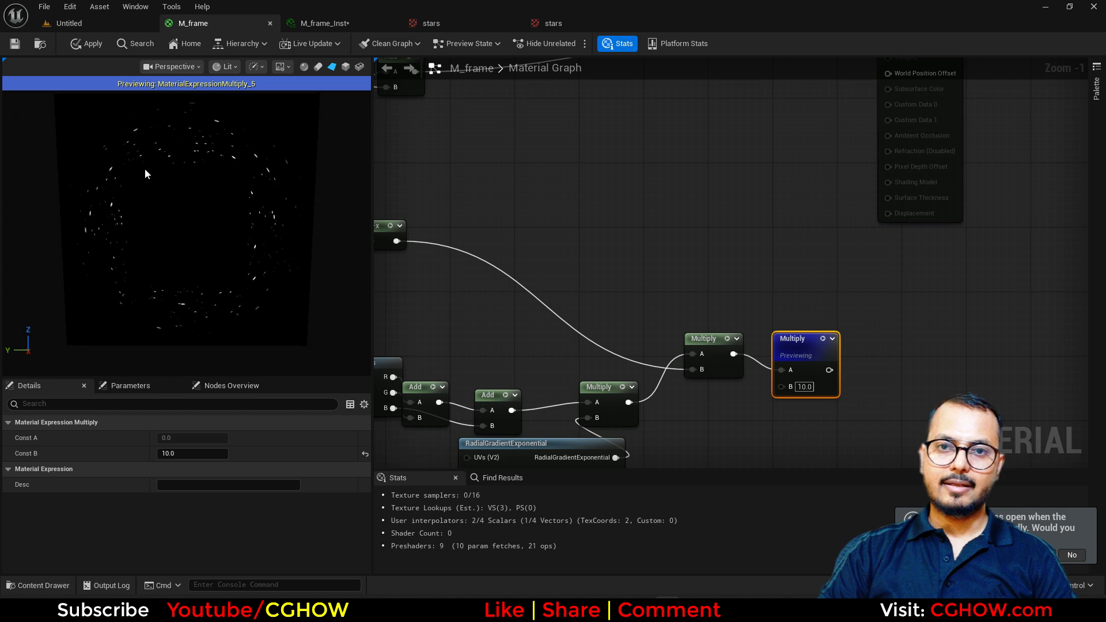
Add an Add node combining the frame's opacity Add with the multiply-by-10 star output and connect it to M_frame's Opacity
scroll(633, 200, down, 4)
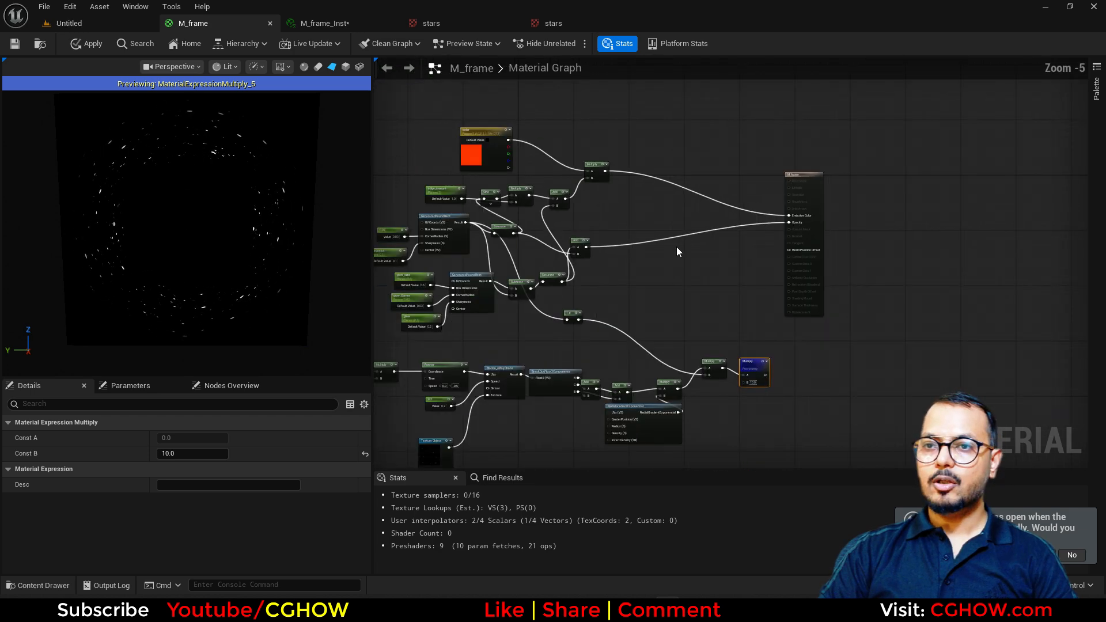
drag(901, 177, 1013, 177)
scroll(732, 199, up, 2)
right_drag(709, 275, 651, 192)
key(a)
click(621, 181)
drag(566, 202, 634, 198)
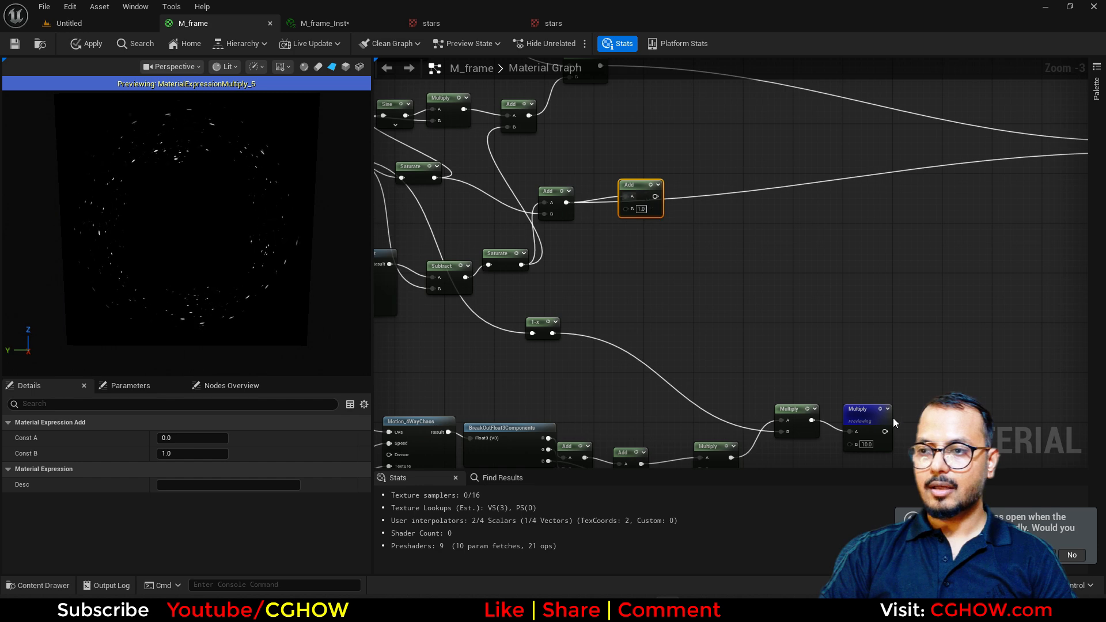
drag(880, 430, 626, 208)
right_drag(626, 208, 596, 328)
drag(604, 328, 899, 287)
Insert an Add node between the edge Add and the color Multiply, feeding in the multiply-by-10 star output
right_drag(485, 283, 742, 252)
click(586, 205)
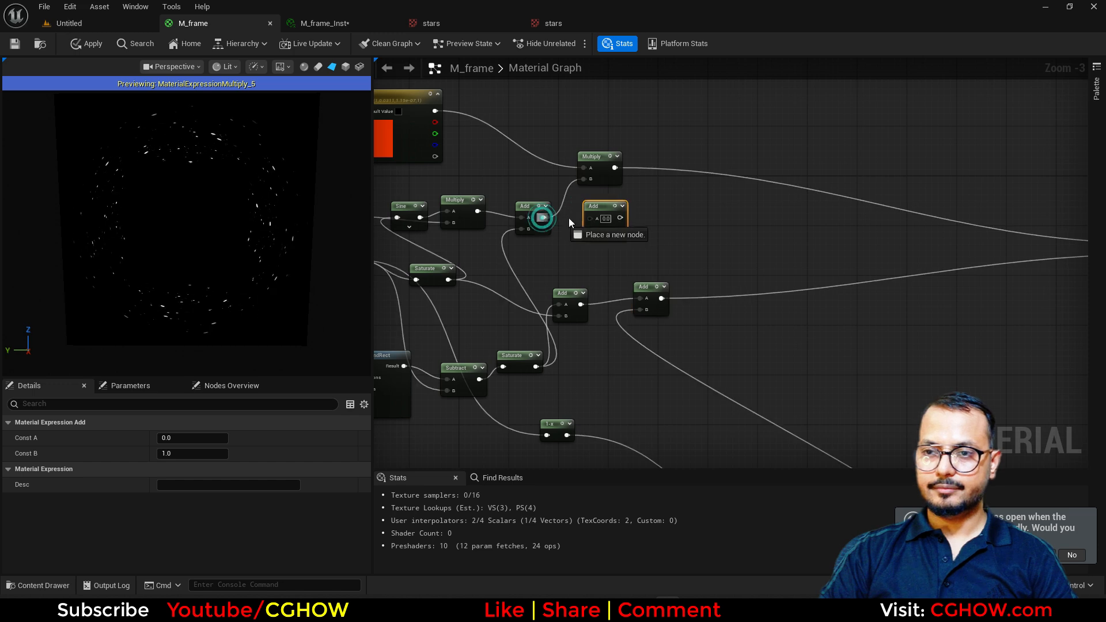
scroll(642, 246, down, 2)
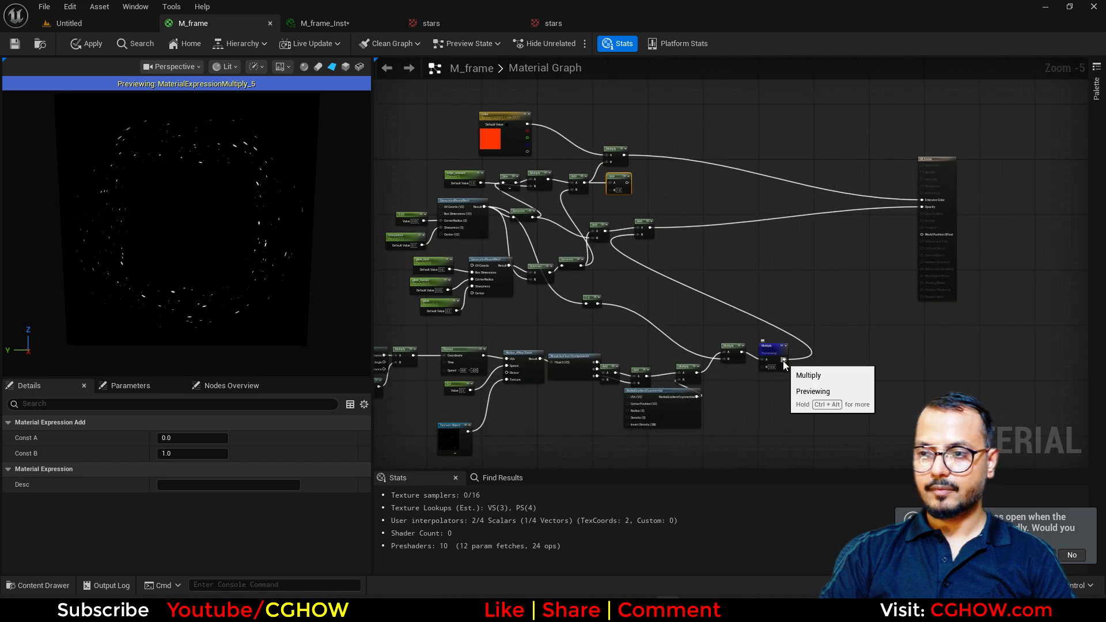
drag(784, 359, 610, 163)
scroll(664, 333, up, 3)
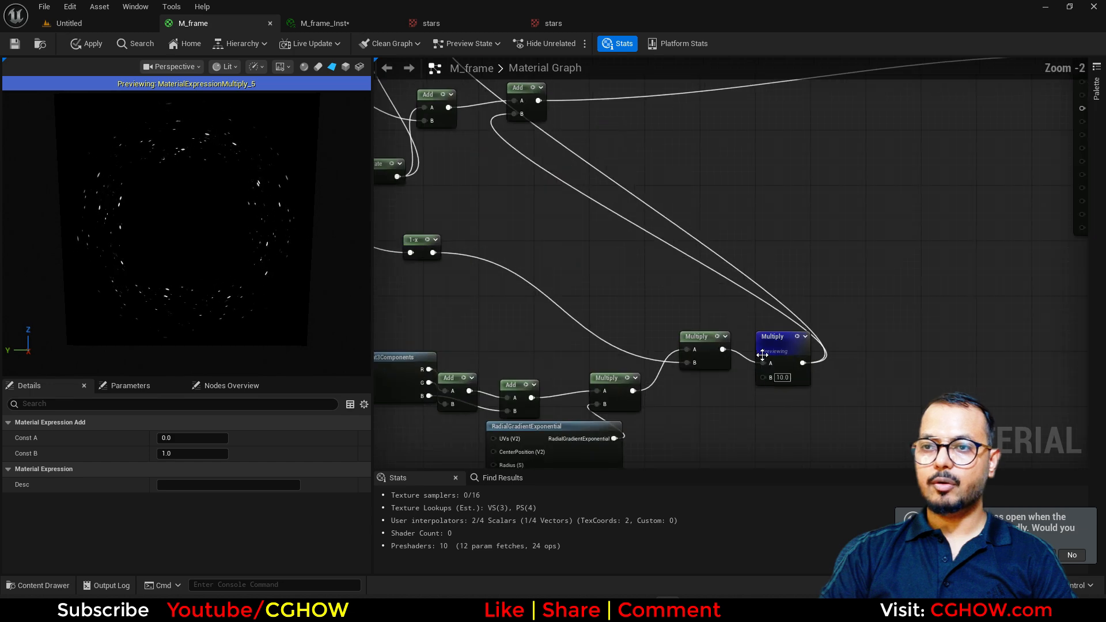
Create a scalar parameter star_amount with default value 10 and connect it to the final star Multiply's B input
click(598, 316)
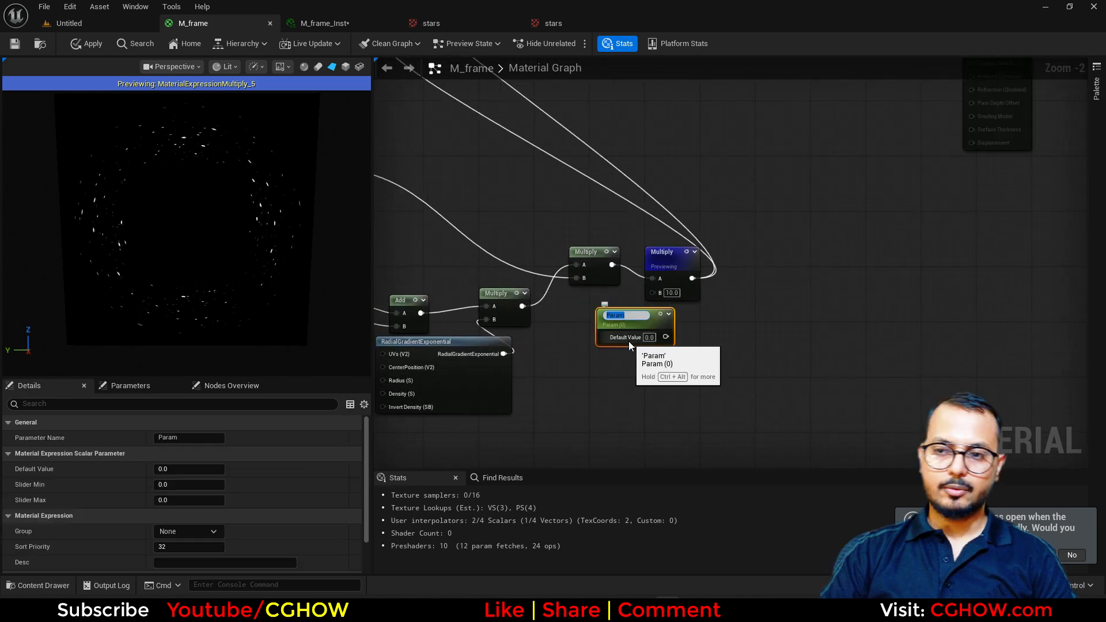
text(star)
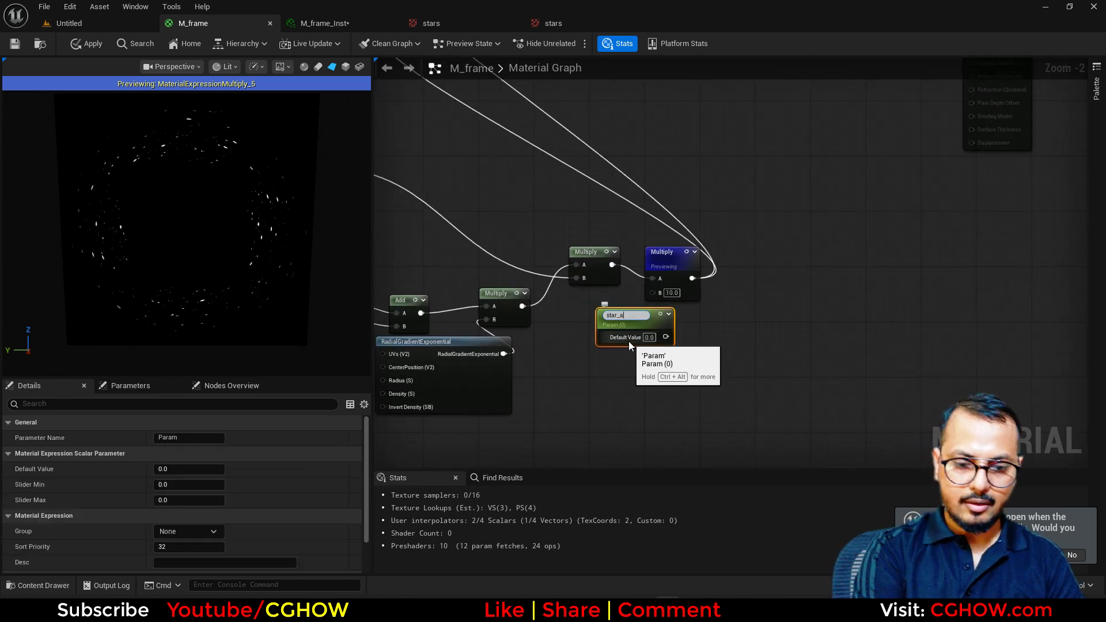
text(_amount)
key(Return)
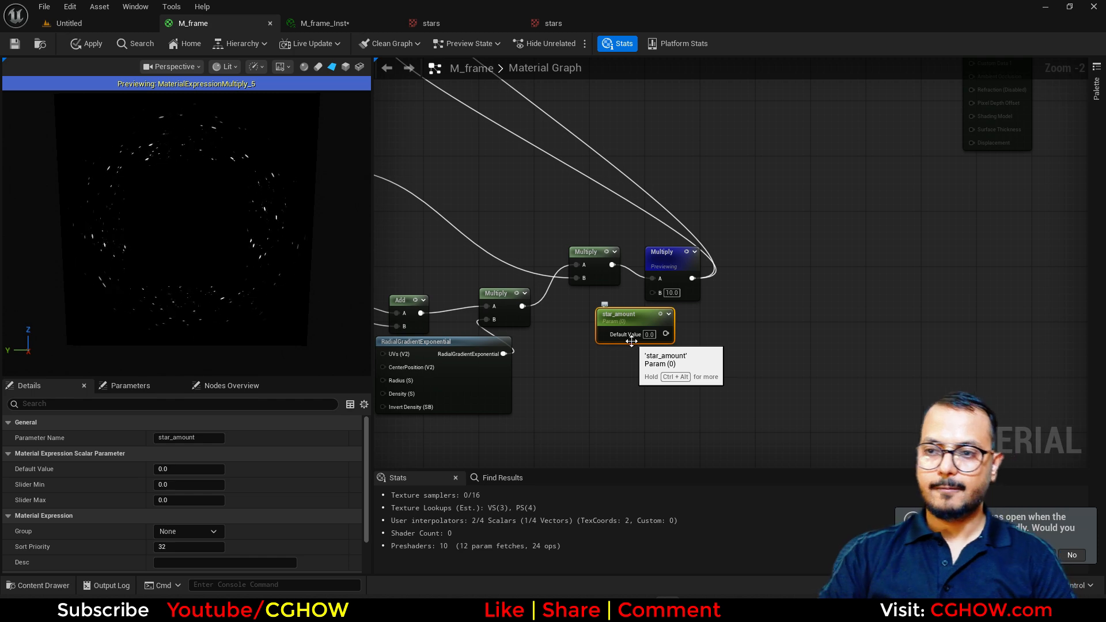
click(649, 334)
text(10)
key(Return)
drag(667, 334, 653, 292)
Apply the material changes and enable the star_amount, star_tileX and star_tileY overrides in M_frame_Inst
click(87, 43)
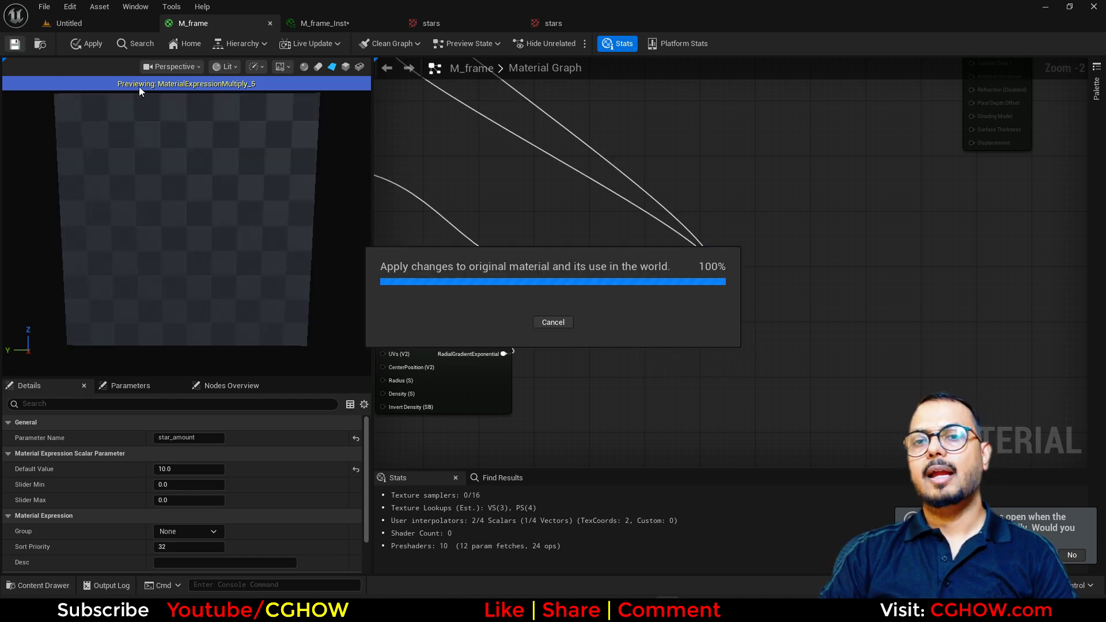
click(320, 25)
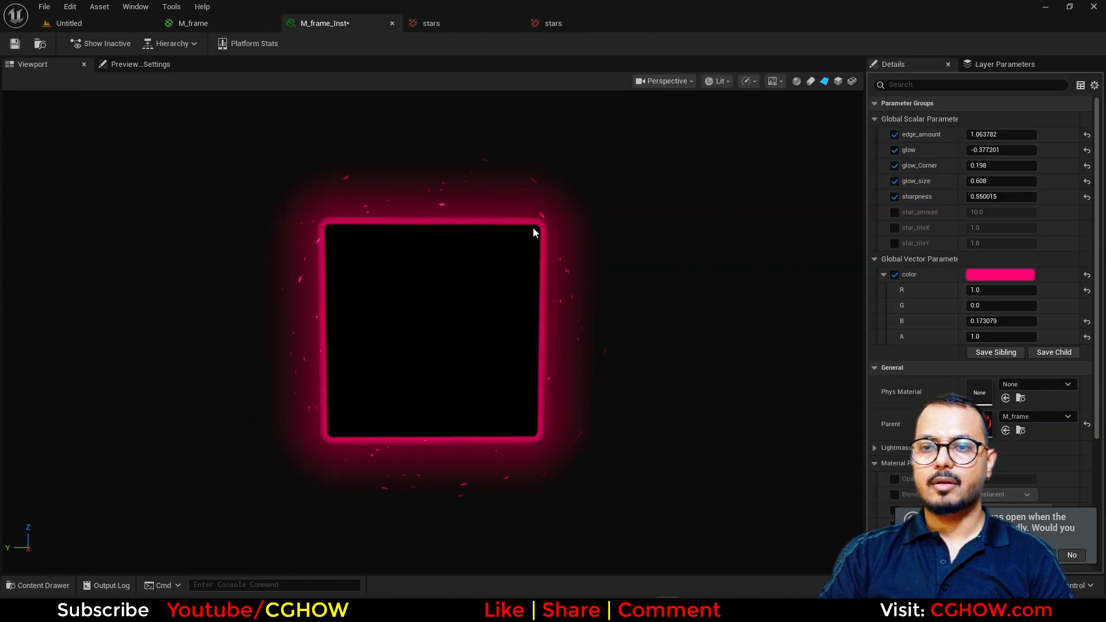
click(894, 212)
click(895, 227)
click(895, 243)
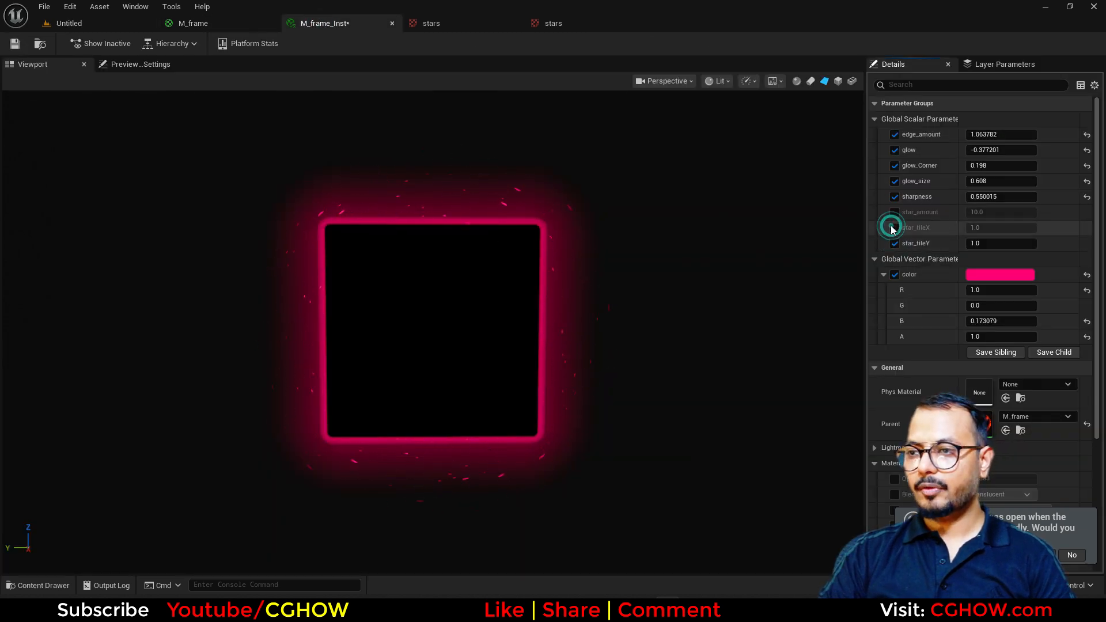
Set star_amount to about 158, star_tileX to 2 and star_tileY to 0.5 in the material instance
drag(975, 212, 1005, 228)
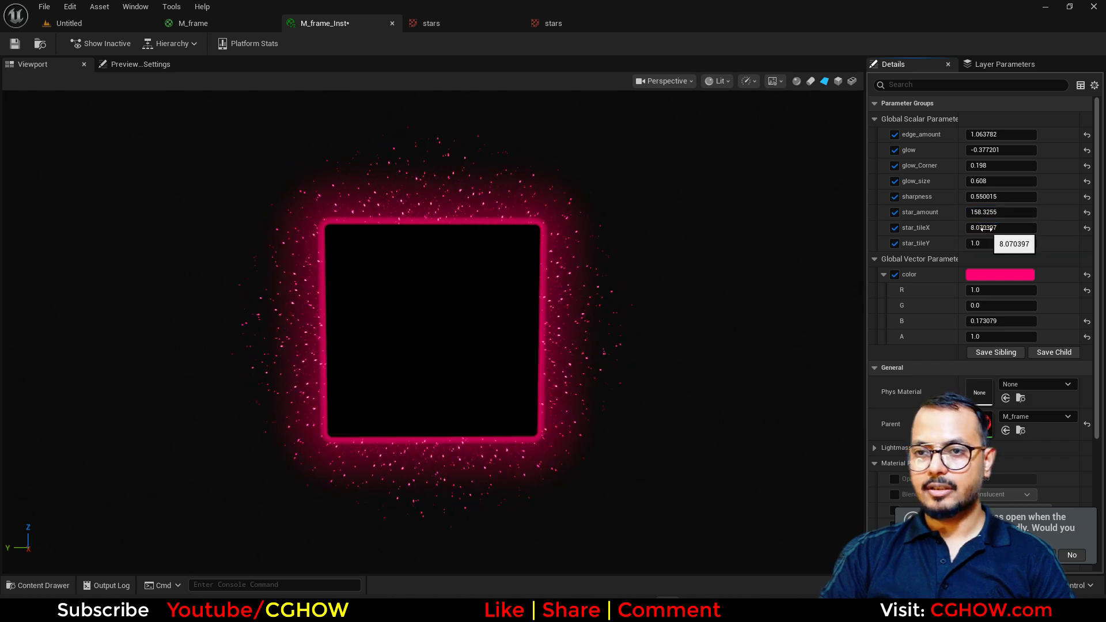
text(2)
key(Return)
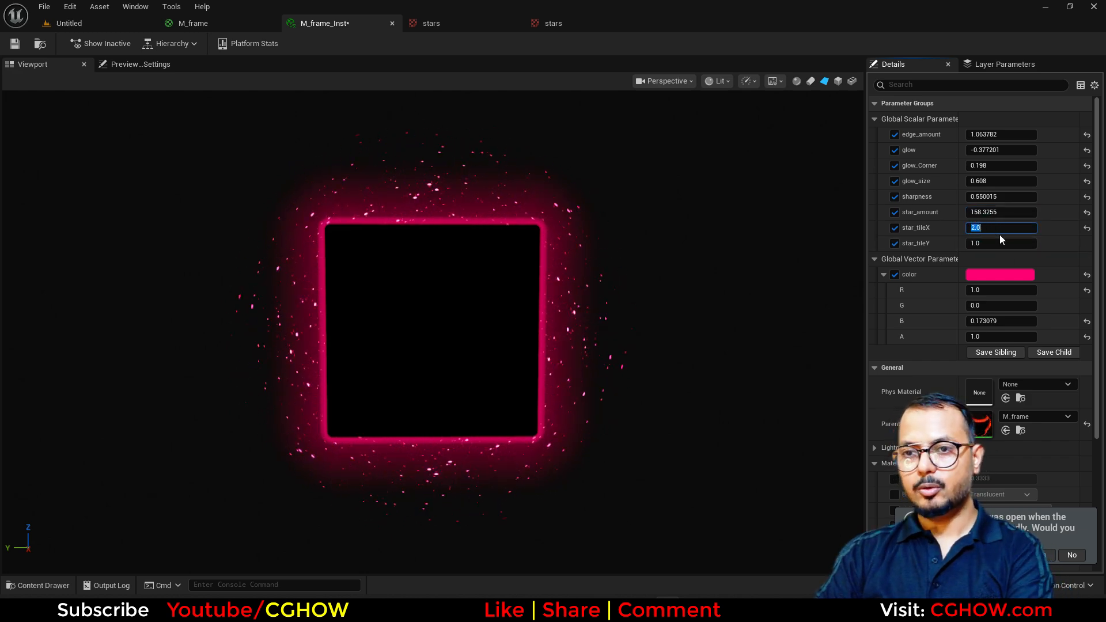
click(998, 244)
text(0.5)
key(Return)
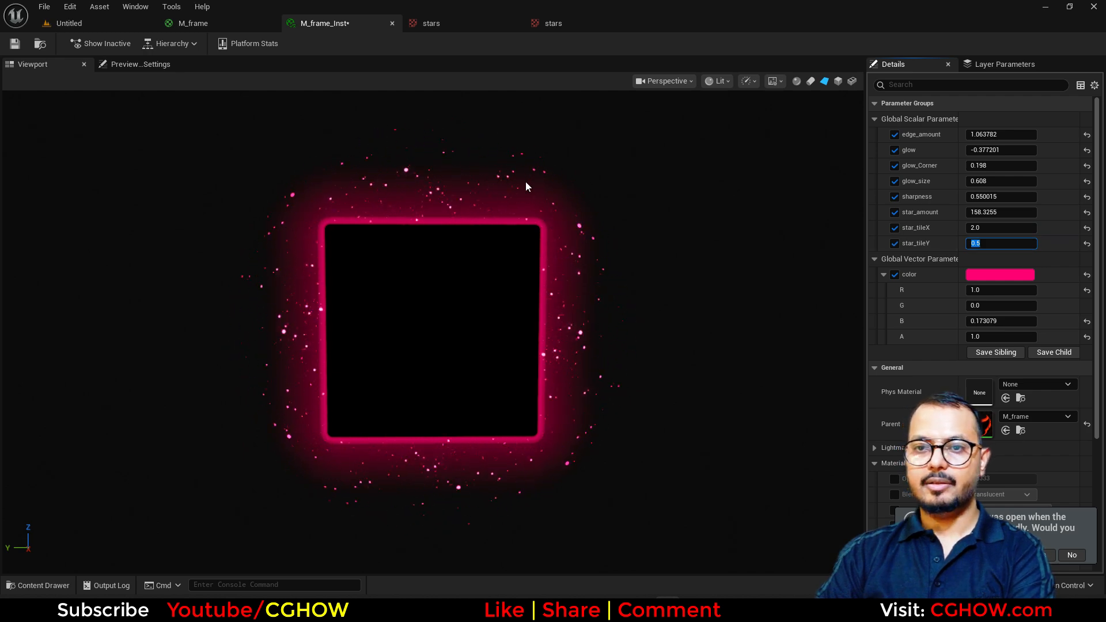
In the M_frame graph, move the 0.2 constant away from the Panner and connect a duplicated Append node to the Panner's Speed
click(182, 25)
right_drag(389, 291, 671, 266)
scroll(671, 267, up, 2)
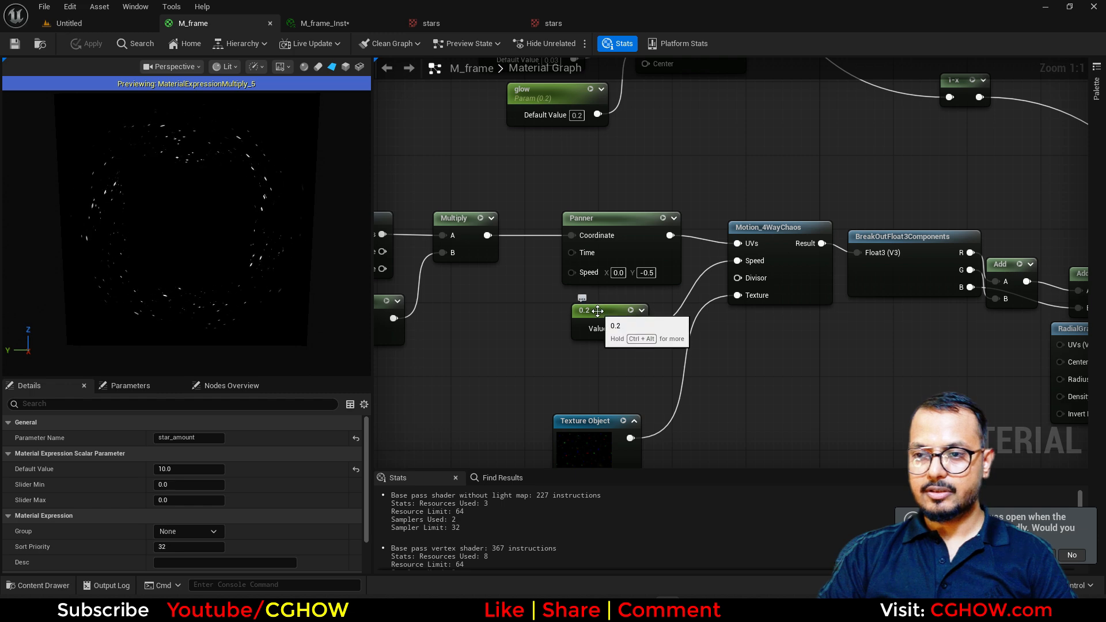
drag(599, 306, 608, 343)
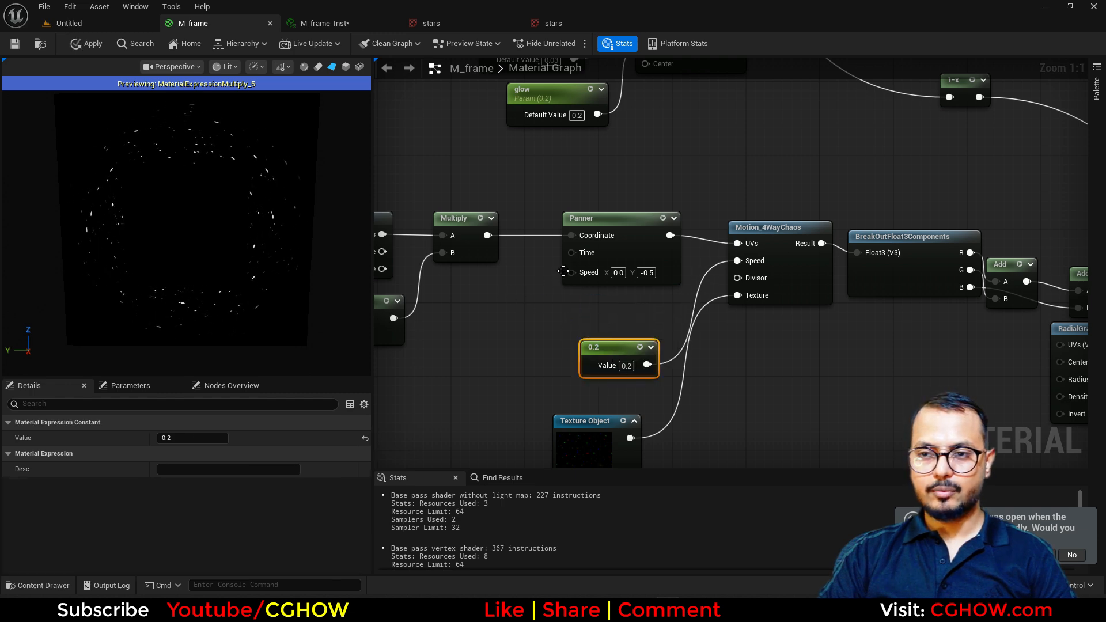
right_drag(473, 303, 546, 310)
click(515, 316)
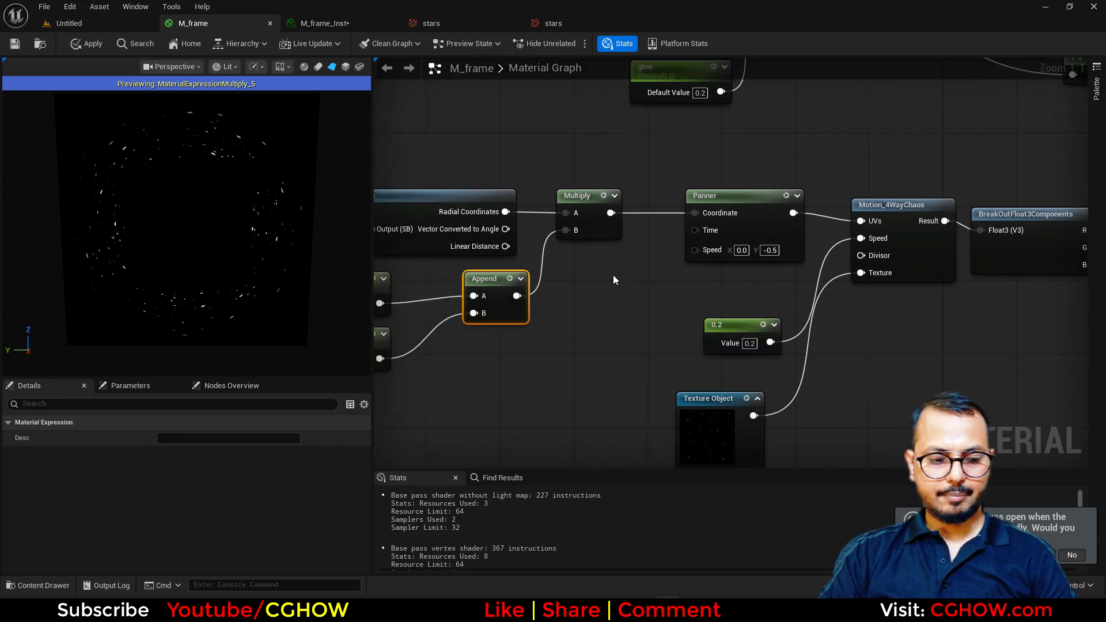
key(ctrl+c)
key(ctrl+v)
drag(683, 287, 694, 249)
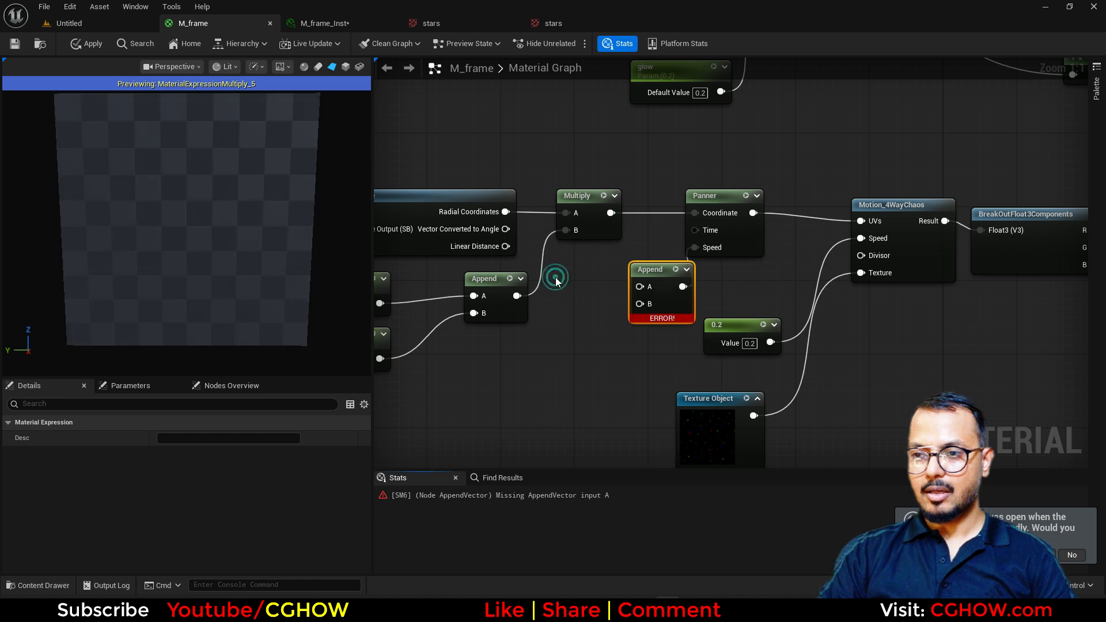
Feed the new Append with a constant 0 in A and a scalar parameter pan with default -0.3 in B
click(552, 278)
drag(614, 296, 639, 286)
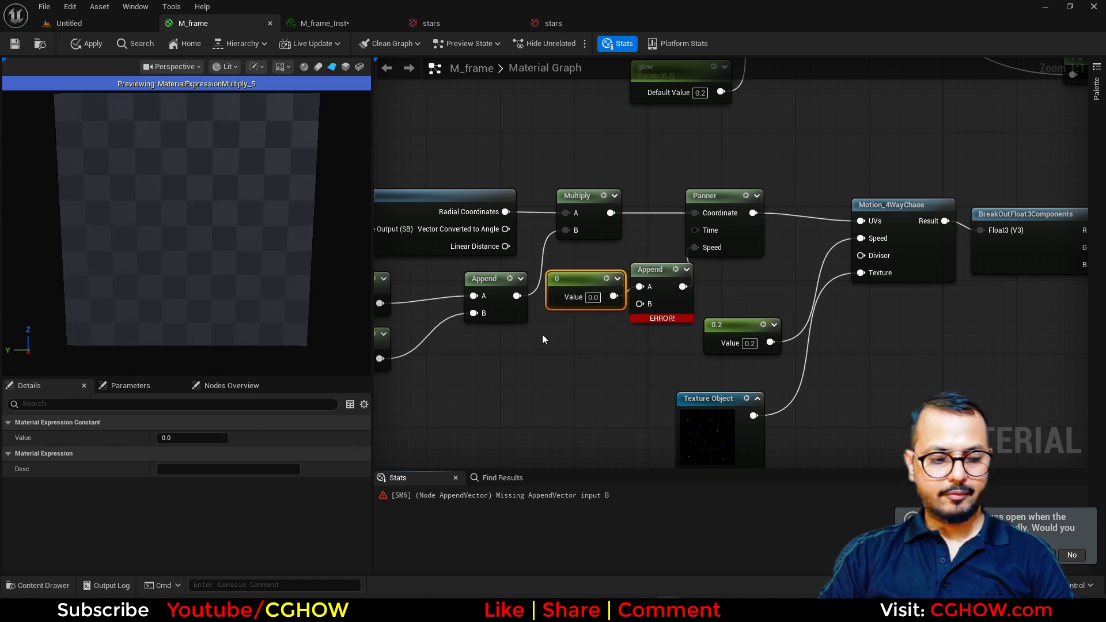
click(543, 337)
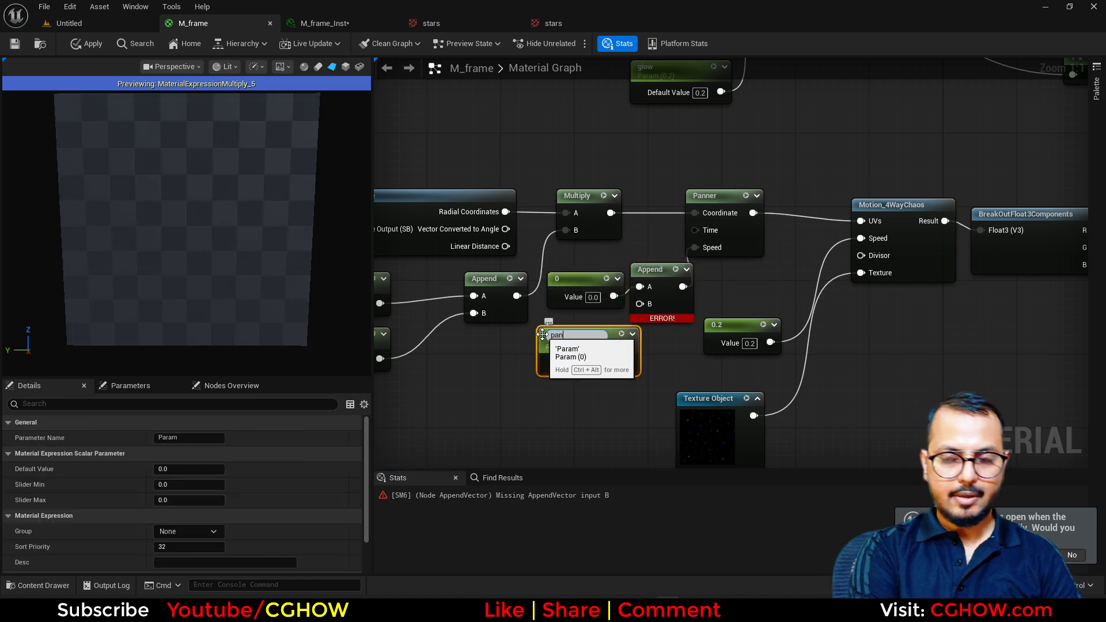
key(Return)
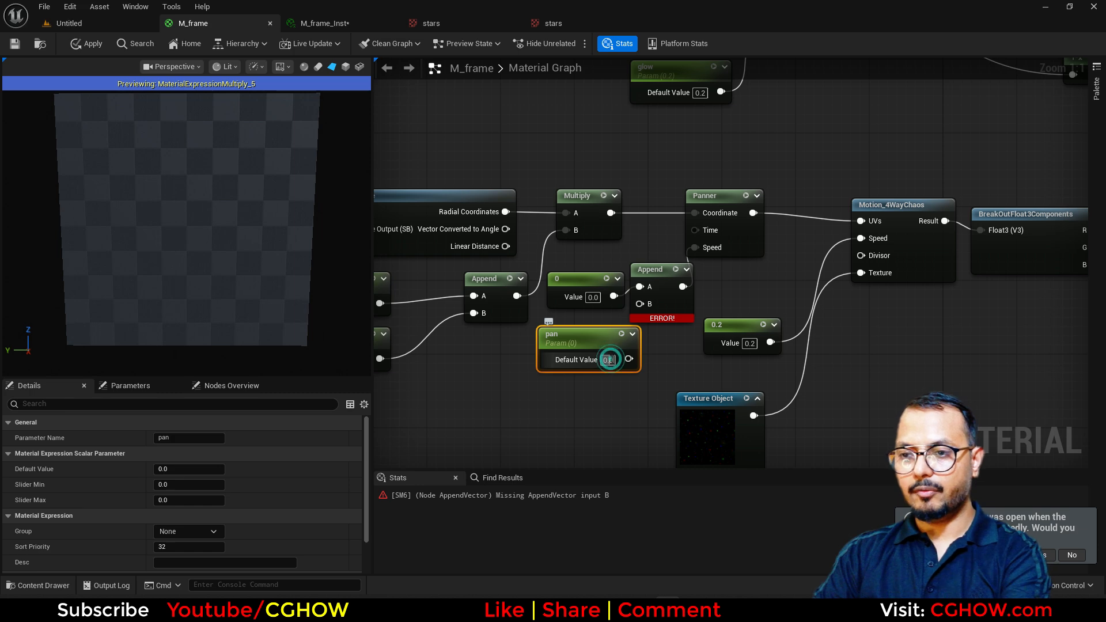
text(-)
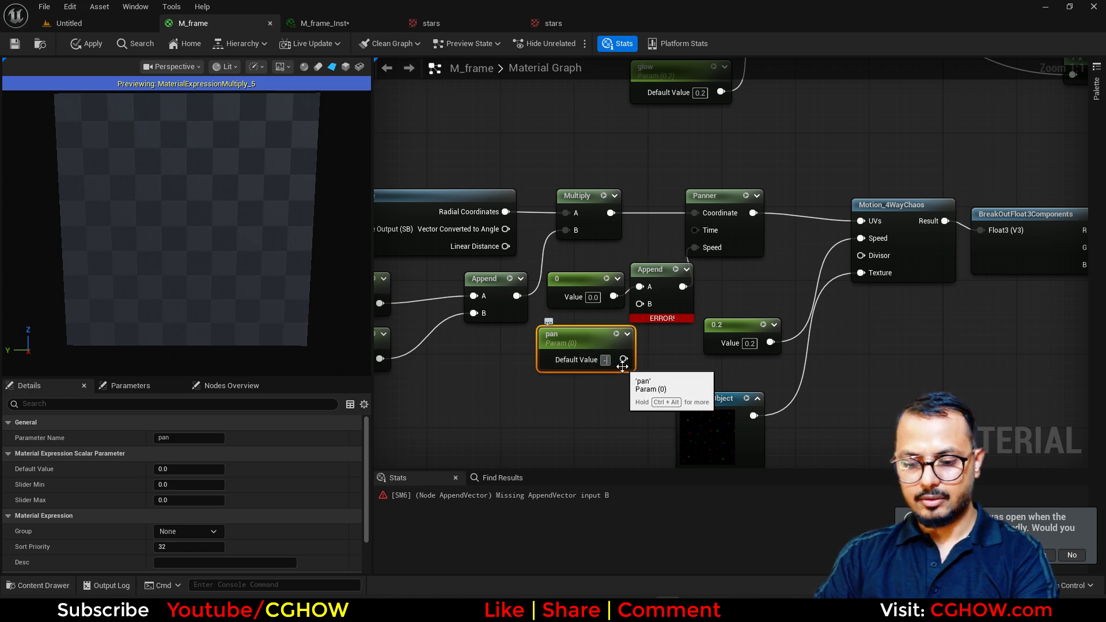
text(30.3)
key(Return)
drag(634, 360, 639, 304)
scroll(654, 345, down, 2)
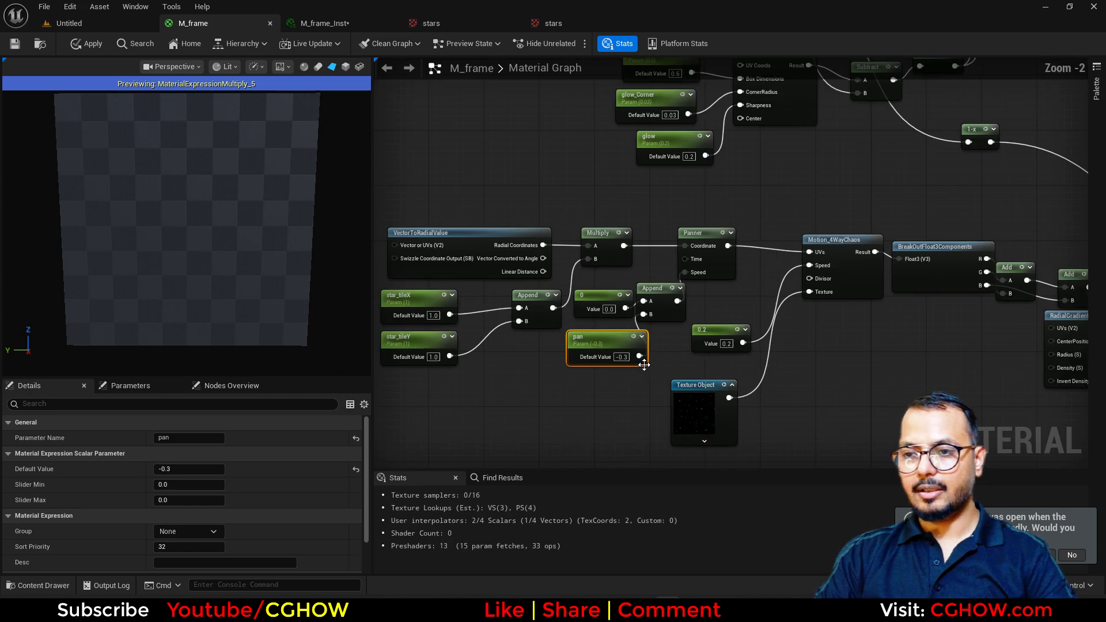
Save the M_frame material, then enable the pan override in M_frame_Inst and set it to -0.1
right_drag(643, 365, 563, 363)
key(ctrl+s)
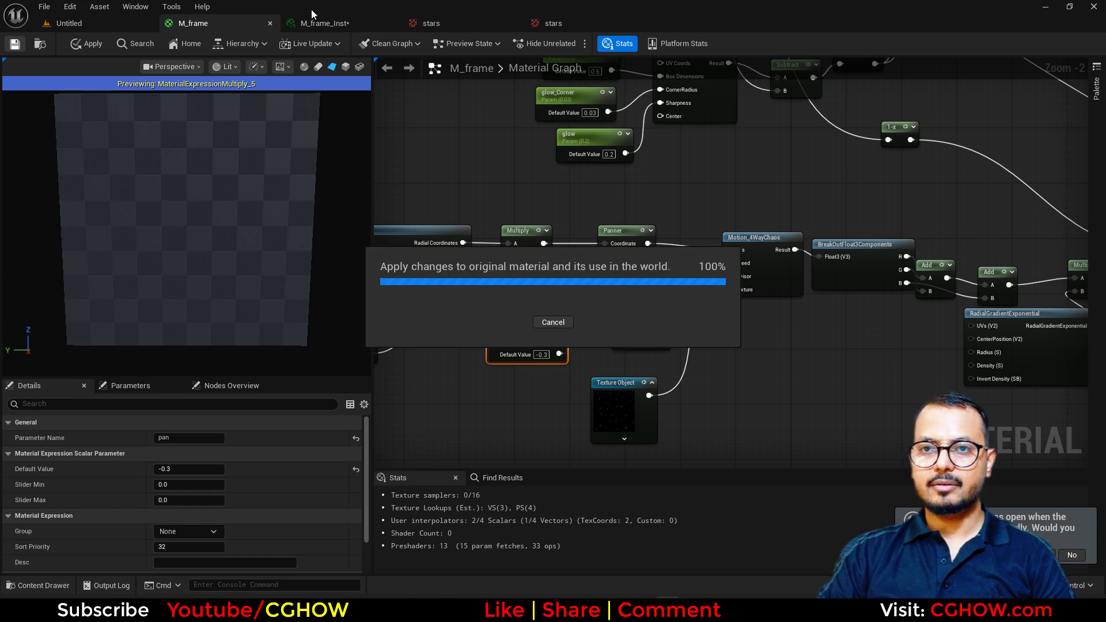
click(362, 26)
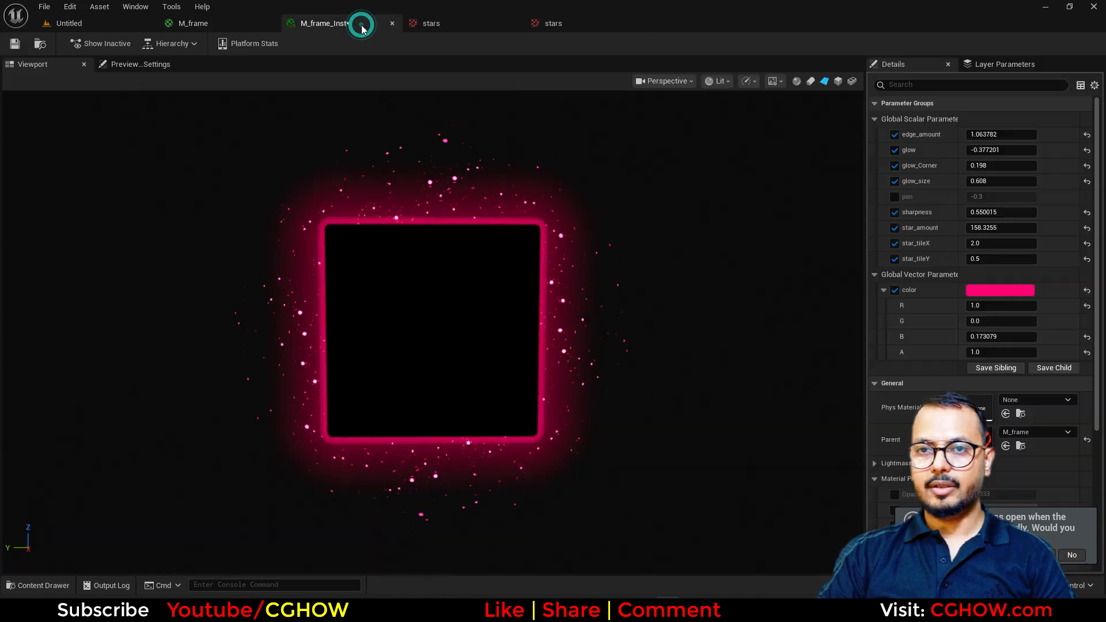
click(895, 198)
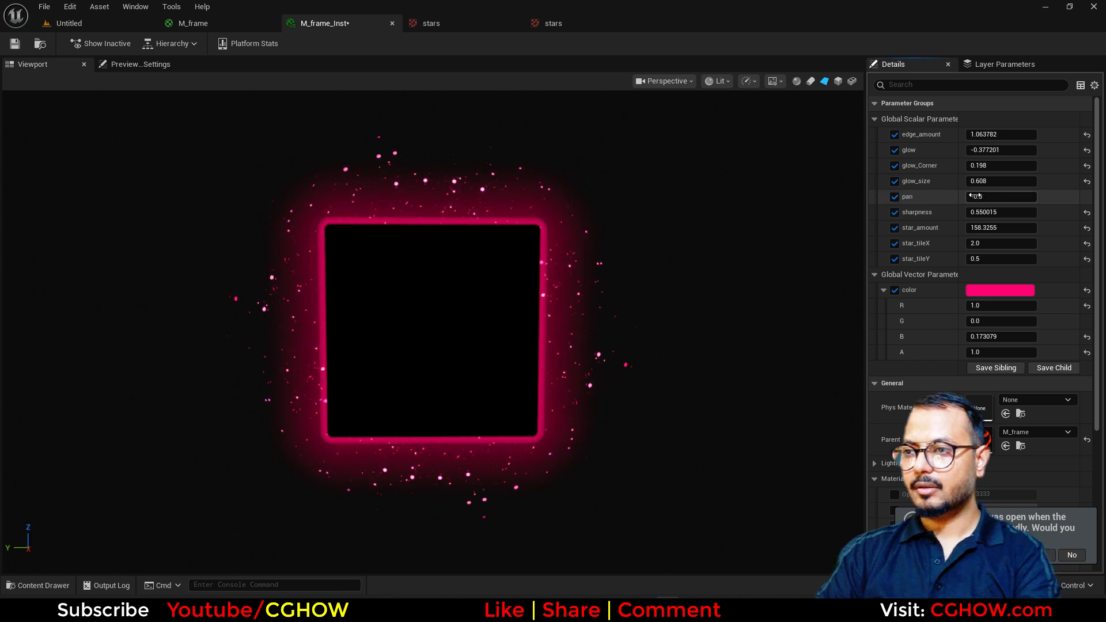
text(0.1)
key(Return)
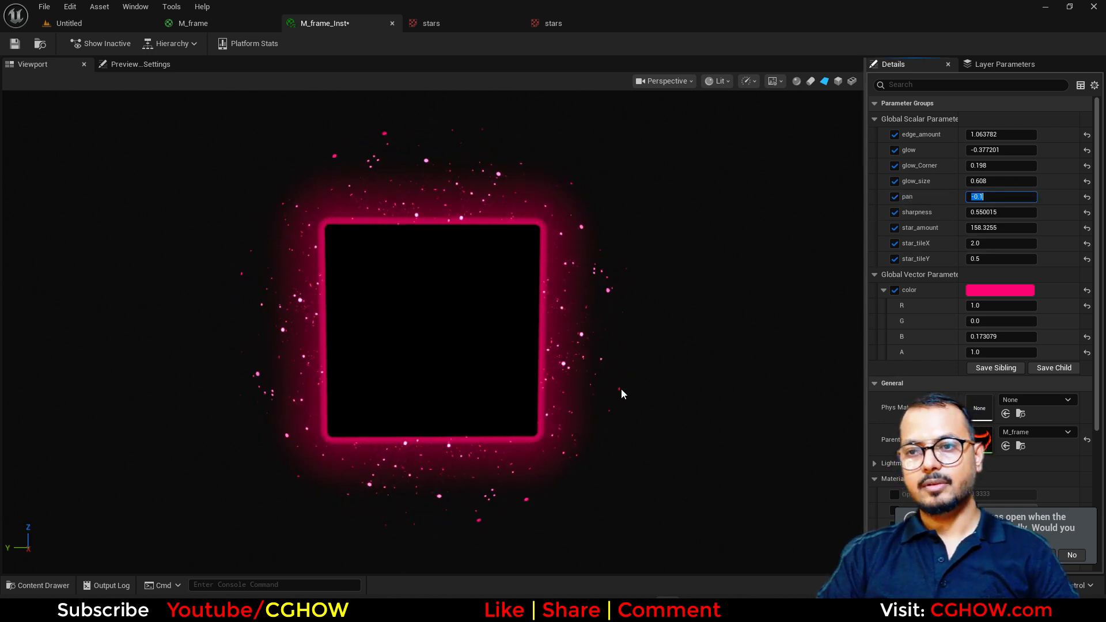
drag(614, 406, 614, 406)
Change the instance's color parameter to red with R 1.0, G 0.0 and B about 0
click(975, 293)
mouse_move(787, 390)
mouse_down()
mouse_move(778, 398)
mouse_move(776, 352)
mouse_move(810, 349)
mouse_move(788, 399)
mouse_move(820, 387)
mouse_move(834, 347)
mouse_up()
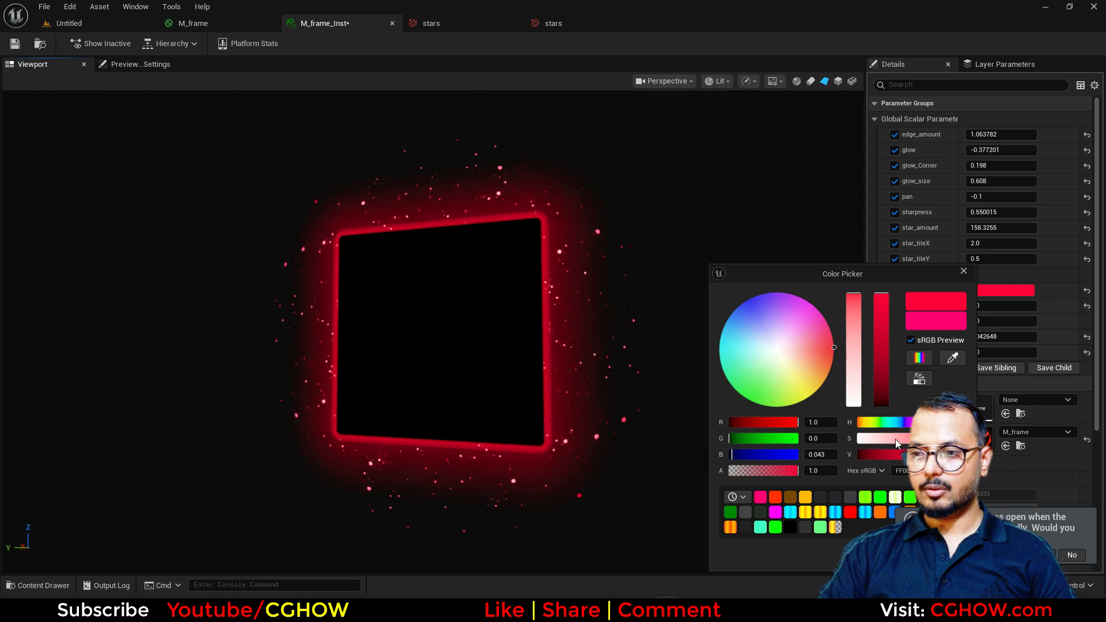
drag(895, 439, 988, 439)
mouse_move(834, 347)
mouse_down()
mouse_move(806, 397)
mouse_move(833, 349)
mouse_move(722, 349)
mouse_move(824, 316)
mouse_move(833, 349)
mouse_up()
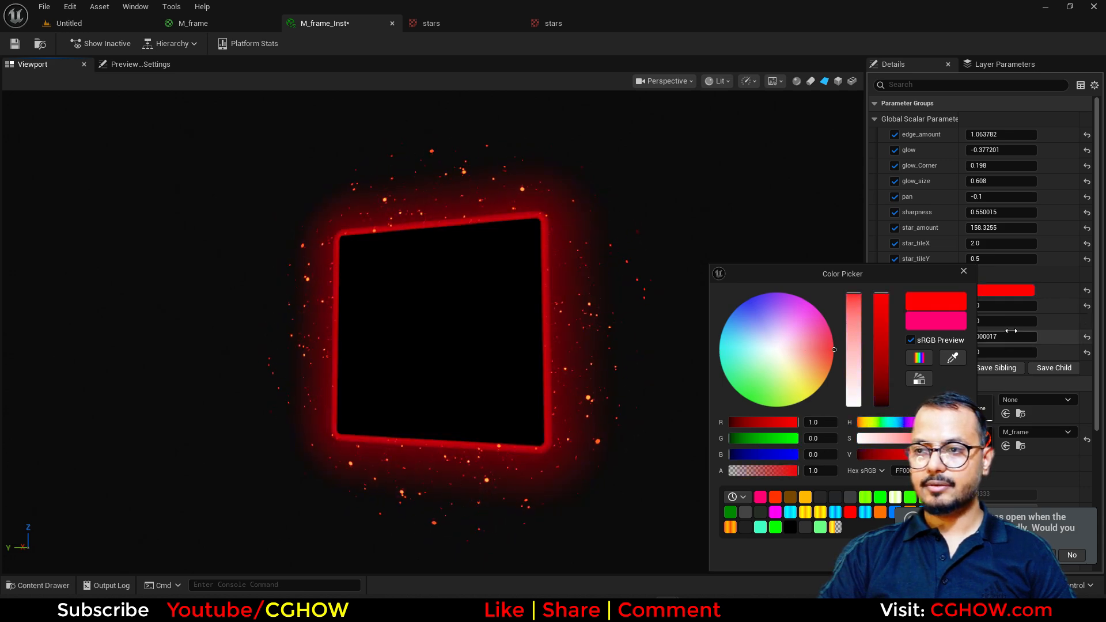
click(964, 271)
drag(480, 317, 438, 317)
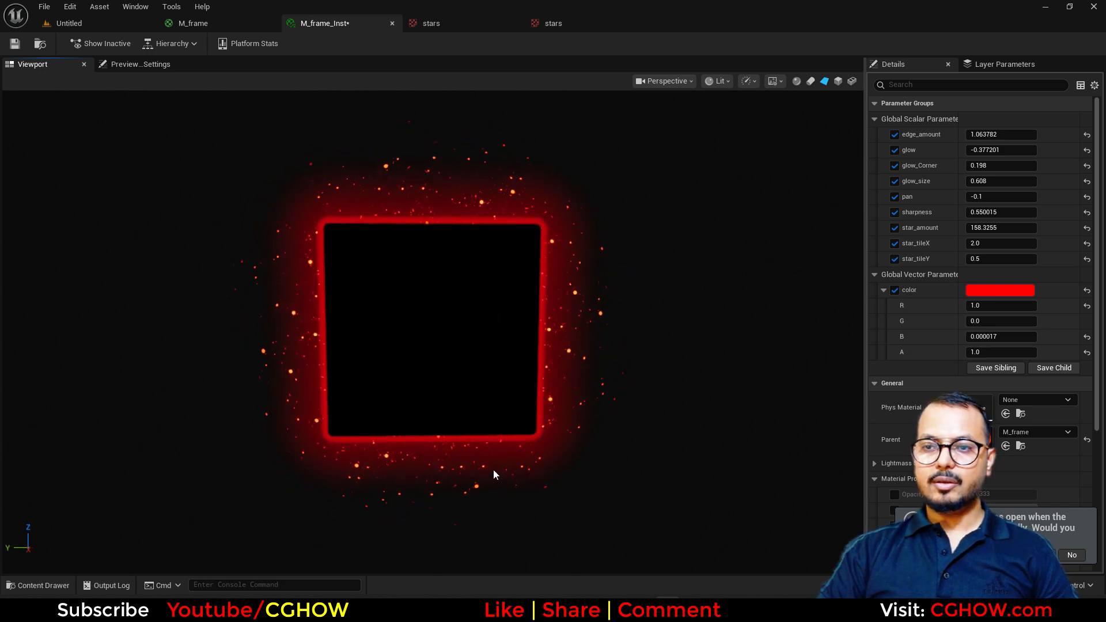
In the M_frame graph, add a Texture Sample node in the empty area beside the glow parameters
click(245, 29)
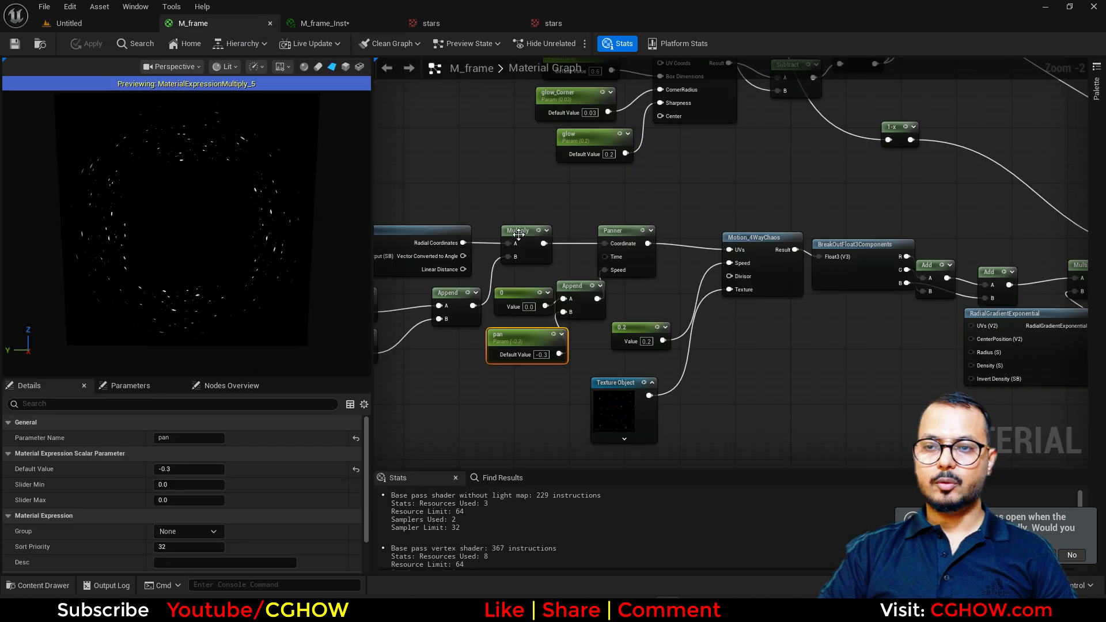
scroll(579, 271, down, 2)
right_drag(579, 271, 628, 400)
scroll(665, 293, up, 2)
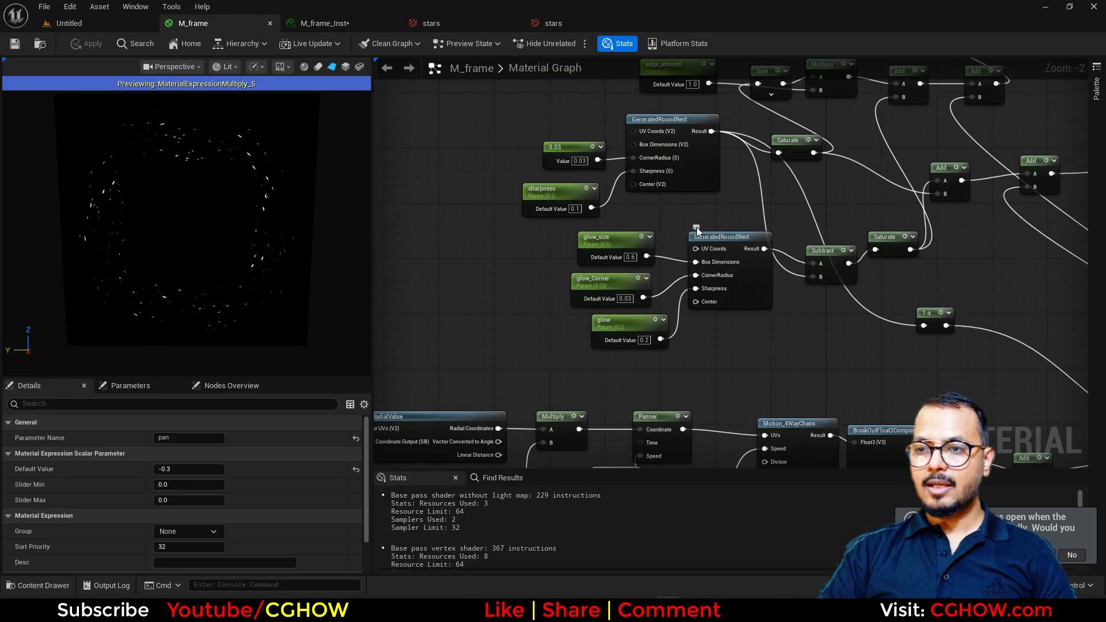
drag(644, 302, 712, 329)
scroll(664, 281, up, 2)
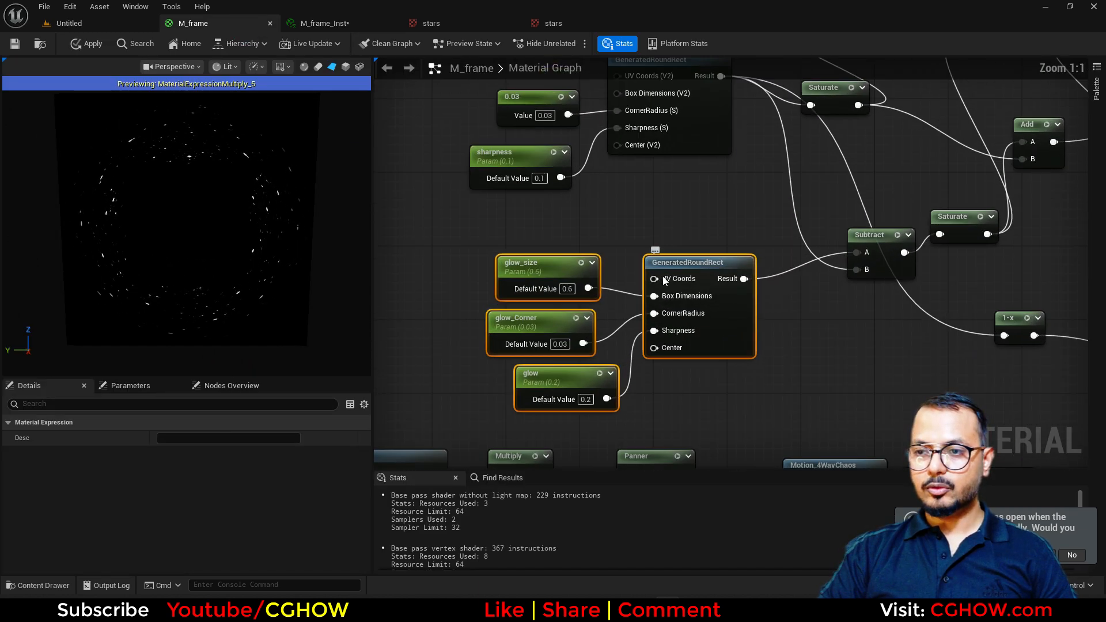
scroll(668, 276, down, 1)
right_drag(436, 340, 641, 194)
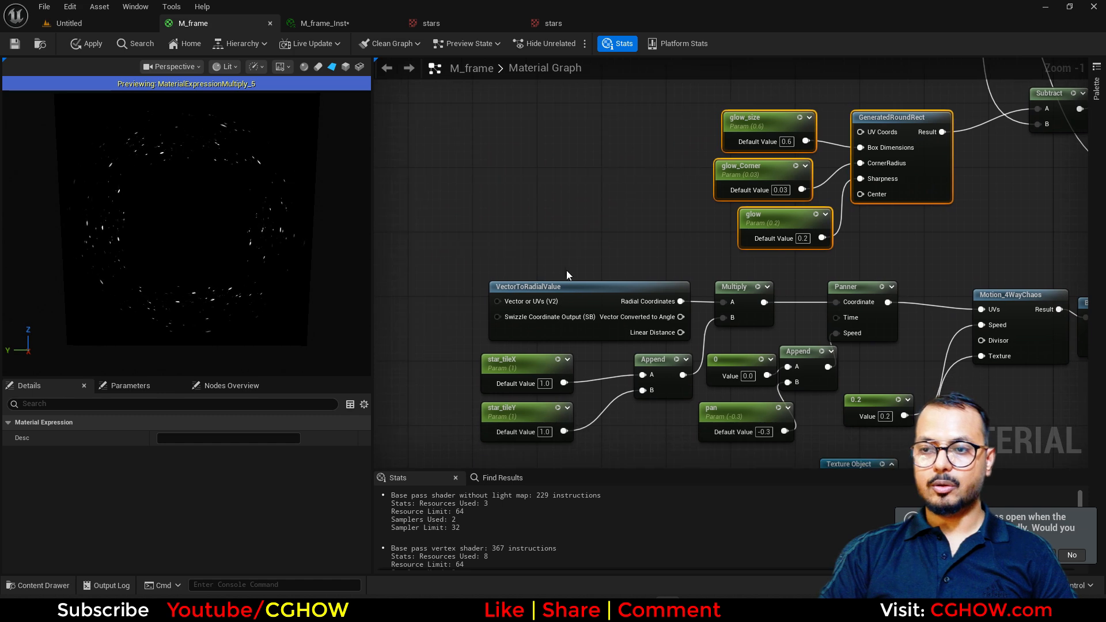
right_drag(478, 248, 452, 404)
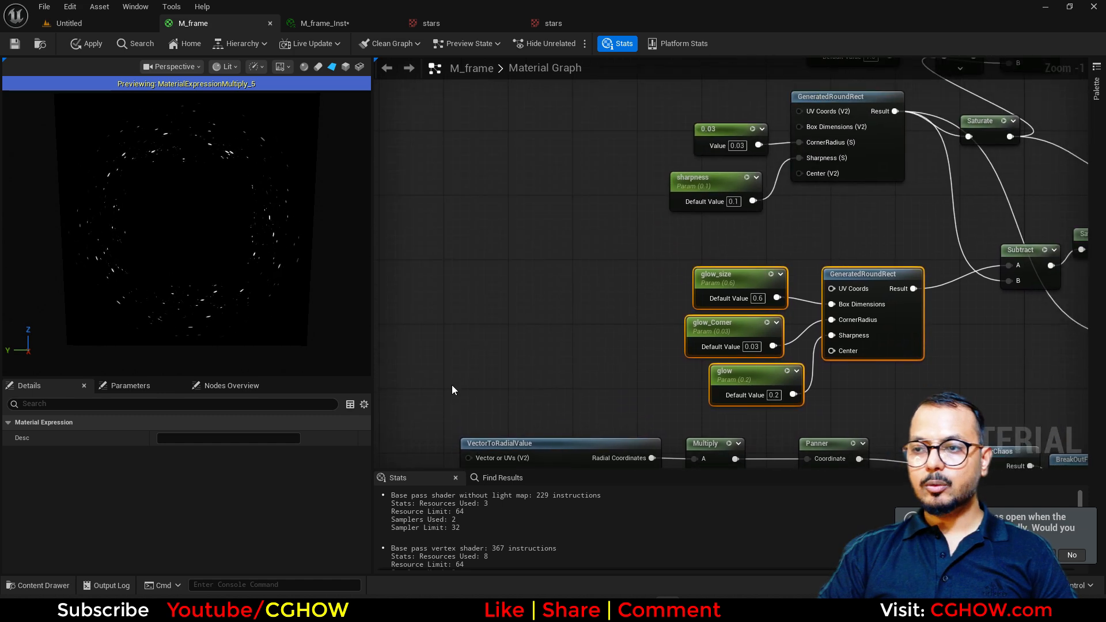
right_drag(468, 315, 460, 357)
key(t)
click(450, 272)
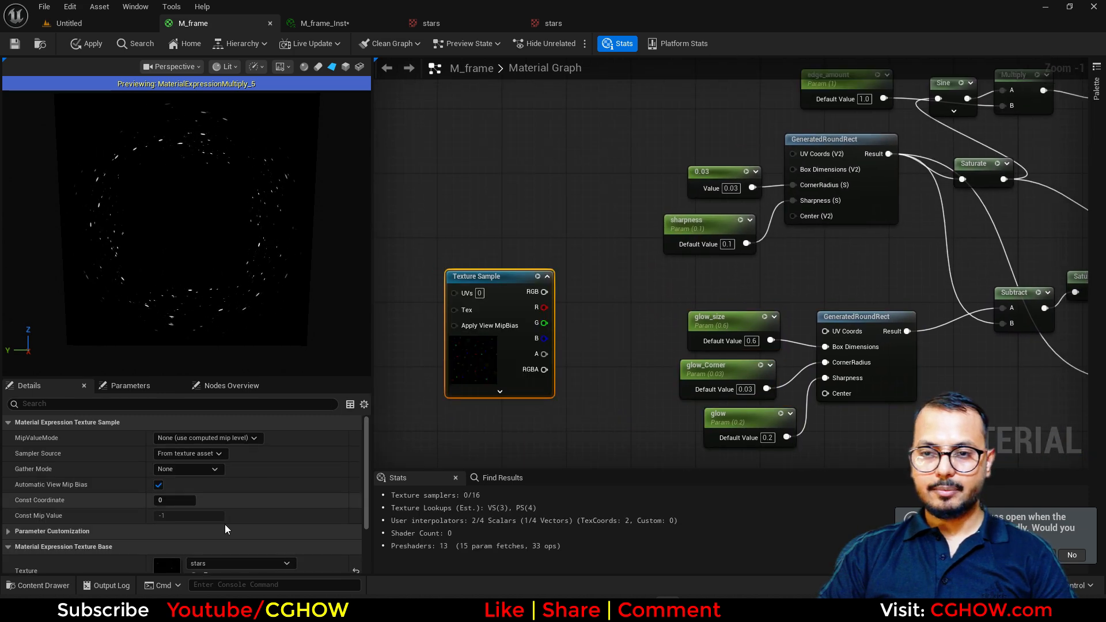
Assign the T_aura texture to the new Texture Sample
scroll(224, 521, down, 3)
click(224, 492)
text(aura)
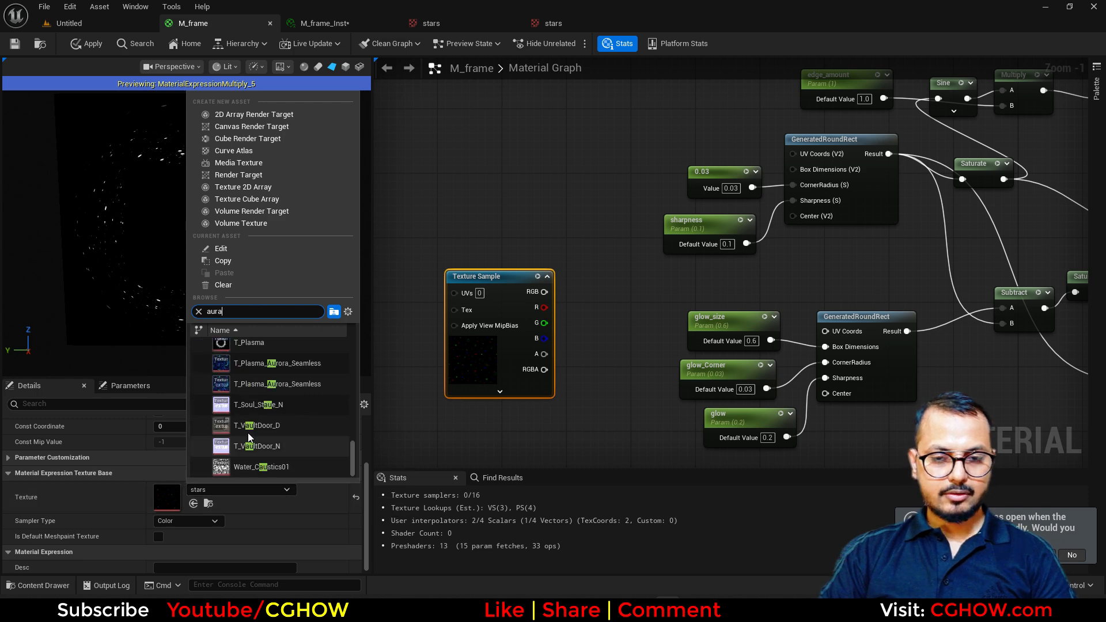
scroll(248, 433, up, 2)
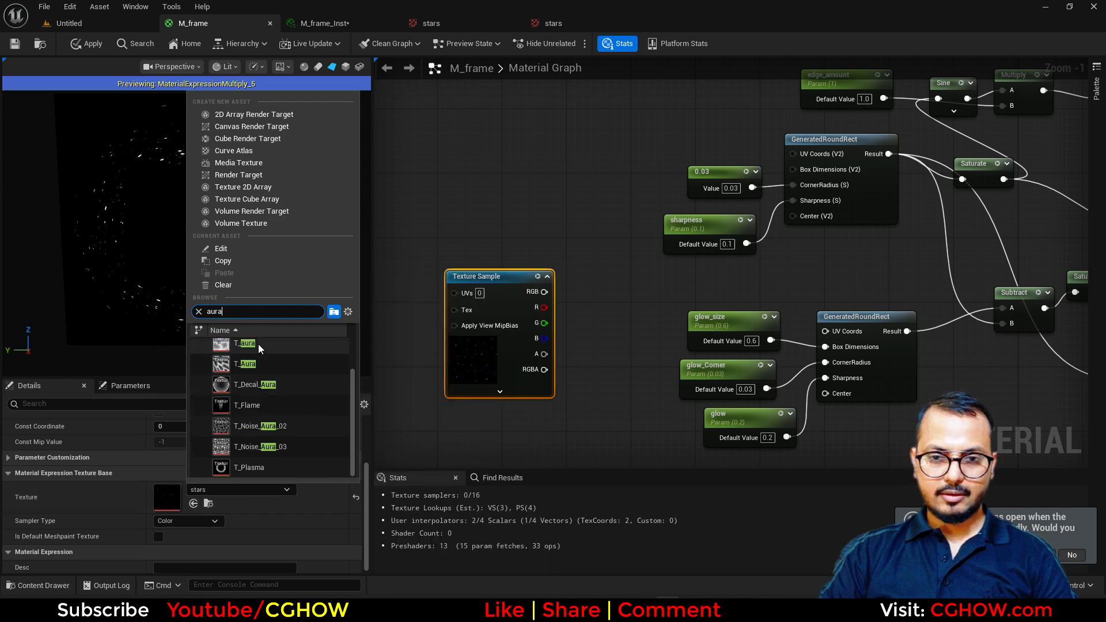
click(258, 344)
Preview the T_aura Texture Sample and drive its UVs with the Panner's output
right_drag(535, 380, 685, 208)
scroll(663, 216, down, 1)
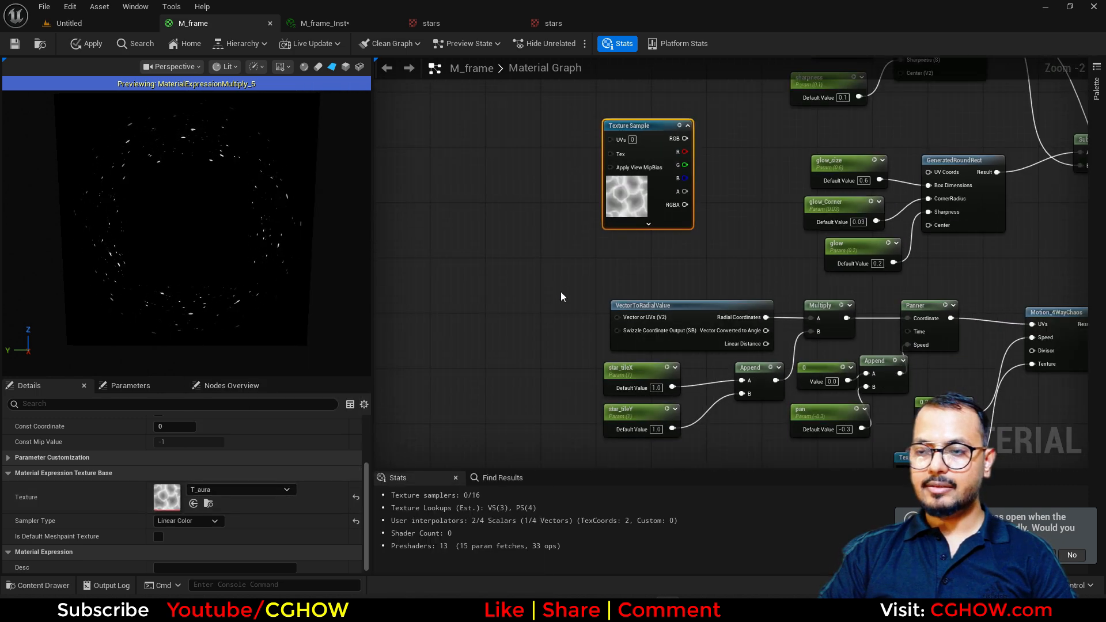
drag(514, 307, 607, 325)
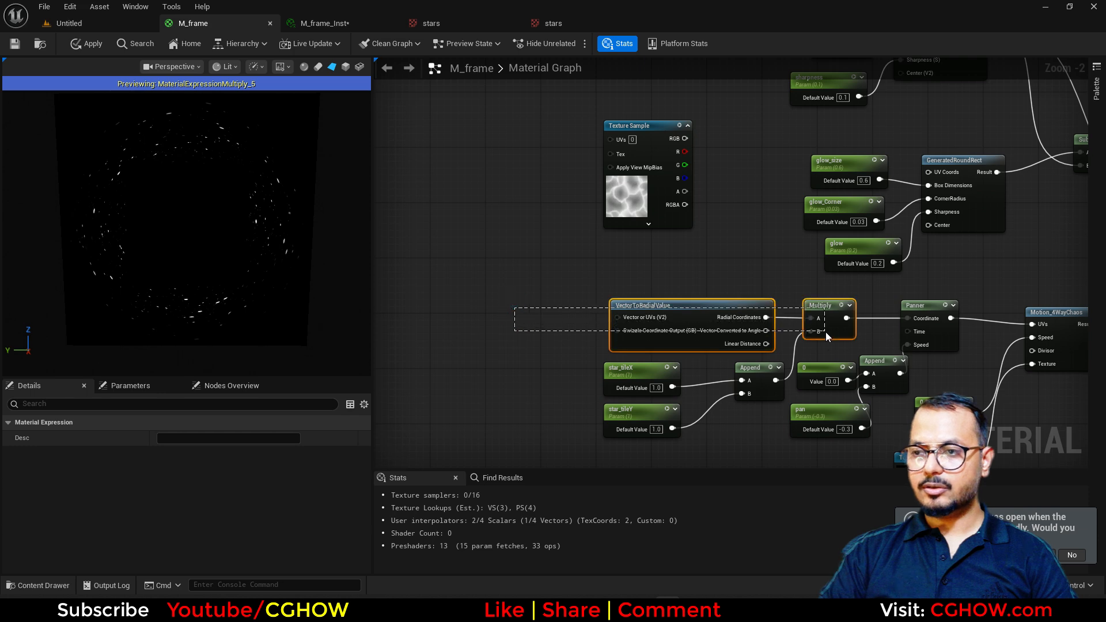
drag(845, 317, 616, 143)
click(679, 125)
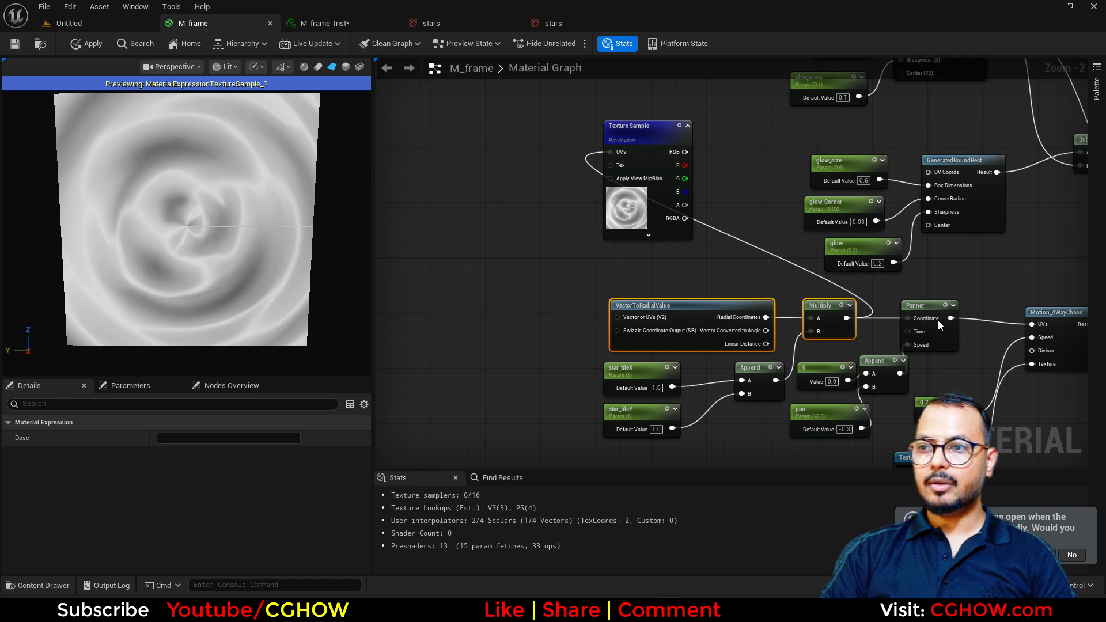
drag(949, 318, 620, 153)
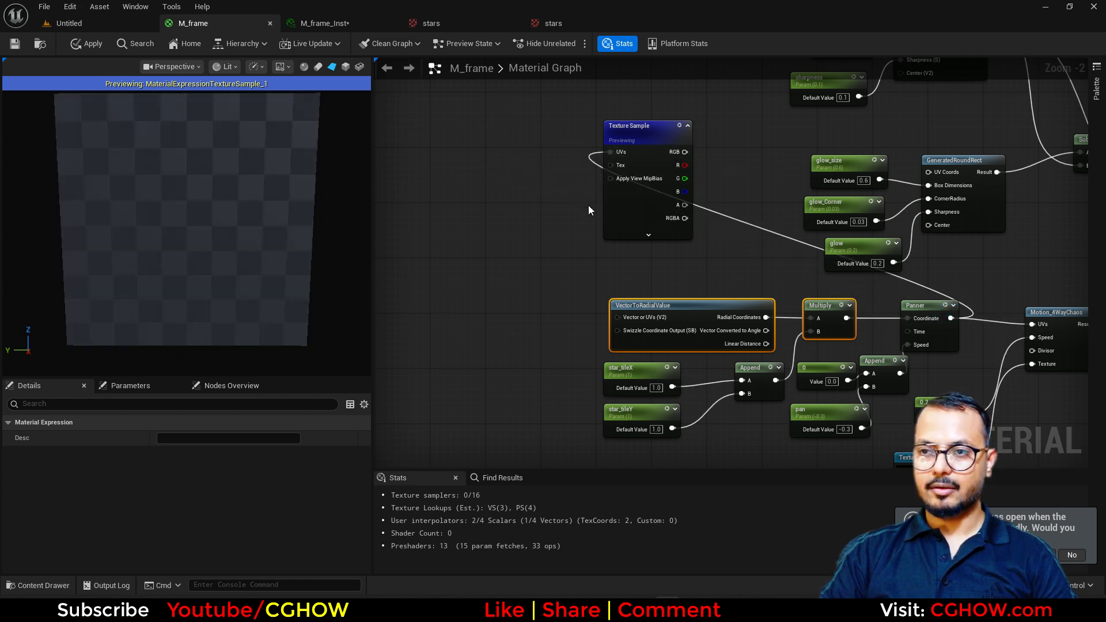
Set the Texture Sample's MipValueMode to MipLevel (absolute, 0 is full resolution) and move the node away from the glow nodes
click(641, 202)
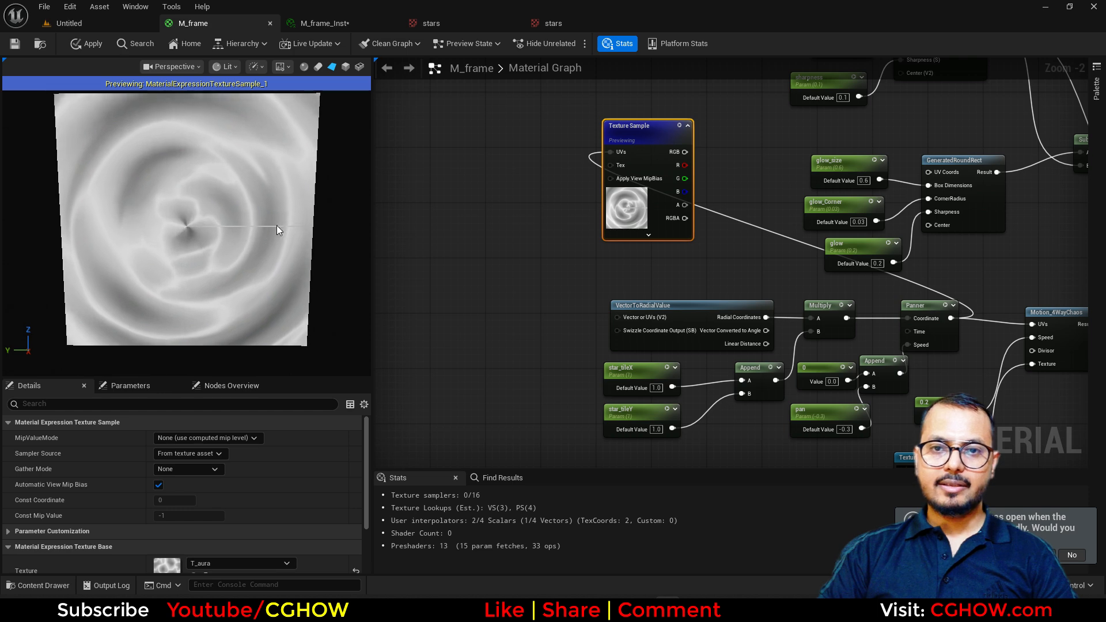
click(220, 438)
click(315, 370)
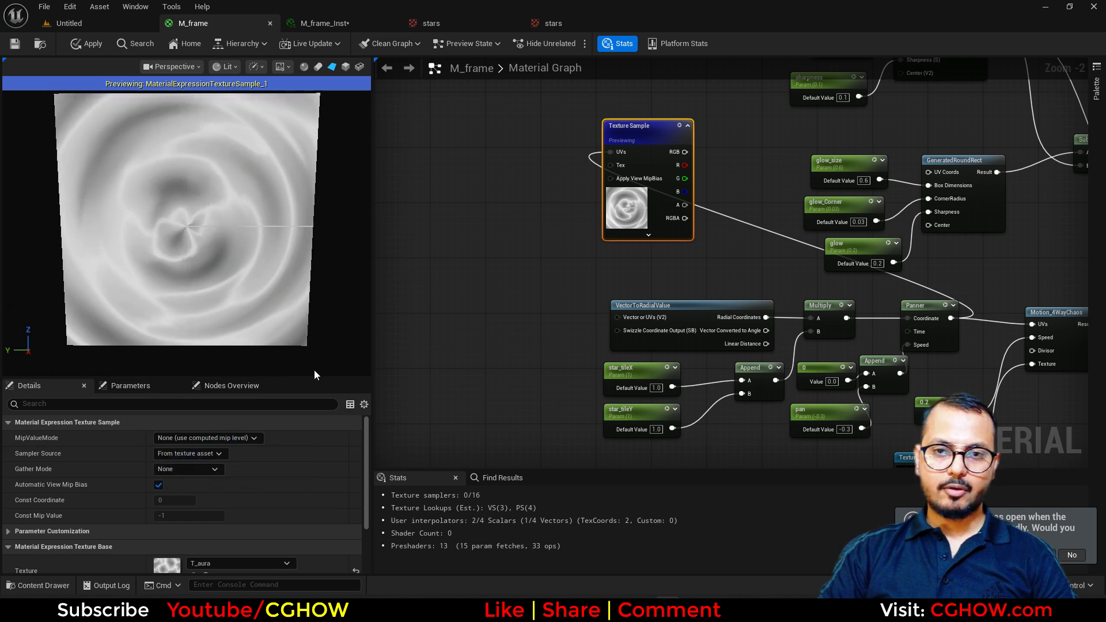
right_drag(622, 205, 469, 365)
drag(505, 321, 427, 341)
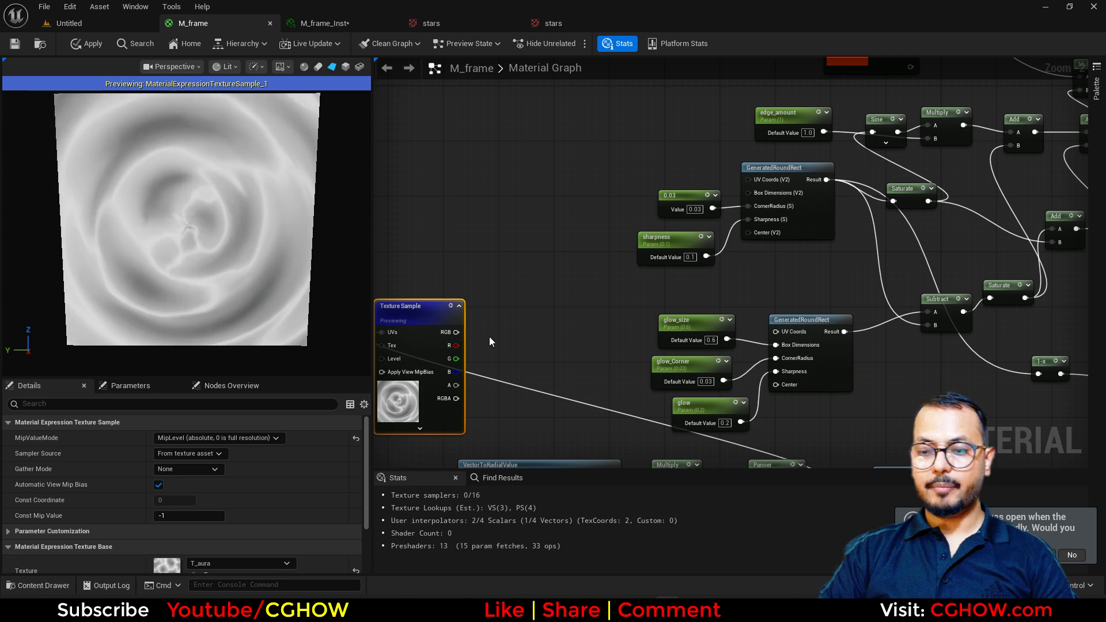
Multiply the Texture Sample's RGB output by a new scalar parameter named distort_Glow
scroll(489, 337, up, 3)
click(498, 318)
drag(449, 342, 574, 308)
key(s)
click(501, 358)
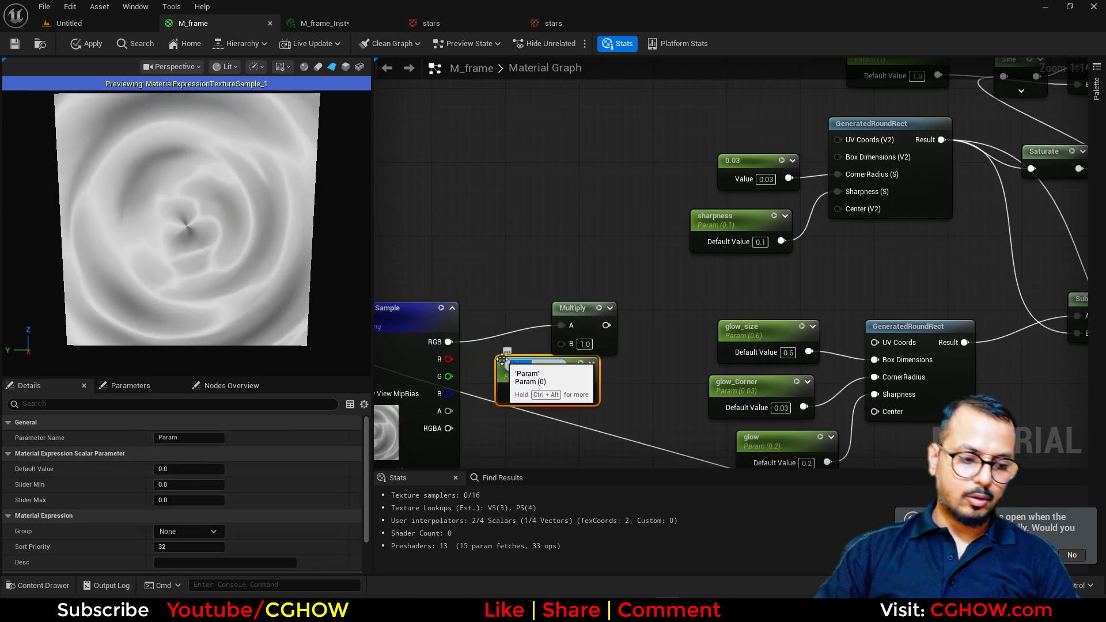
text(distort_)
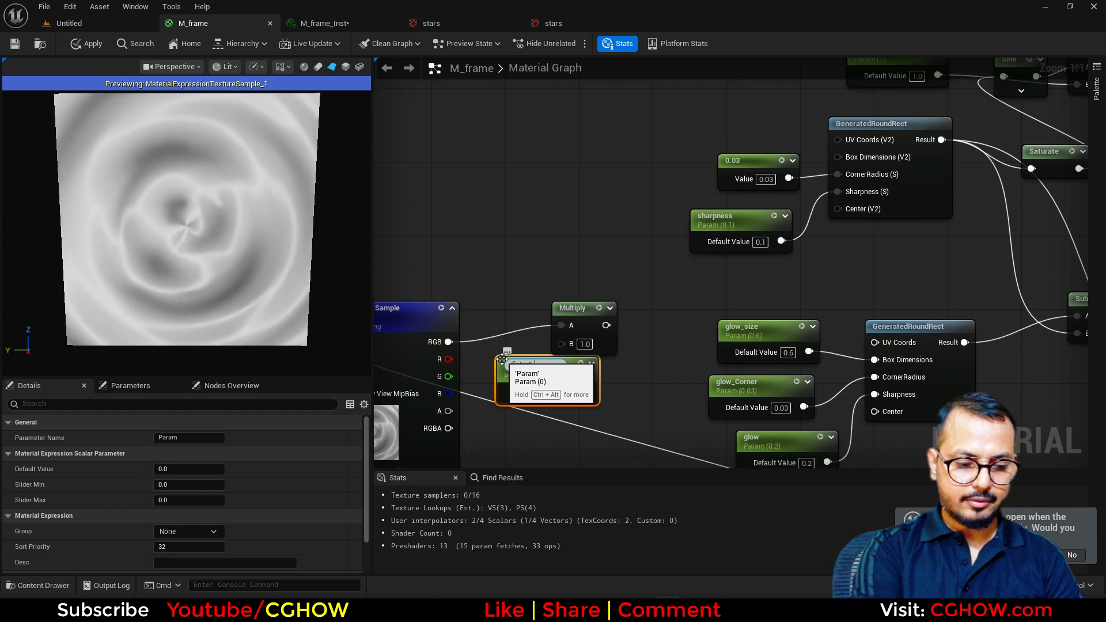
text(Glow)
key(Return)
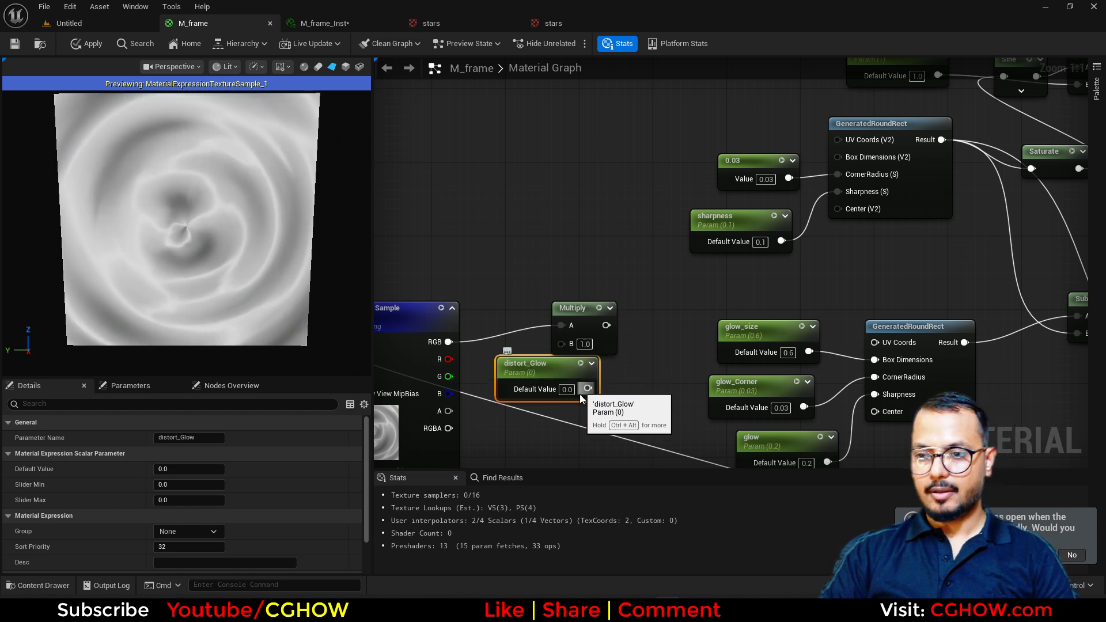
drag(587, 388, 562, 343)
Add a TexCoord to the distortion Multiply through an Add node and connect the sum to the glow GeneratedRoundRect's UV Coords
right_drag(656, 318, 581, 341)
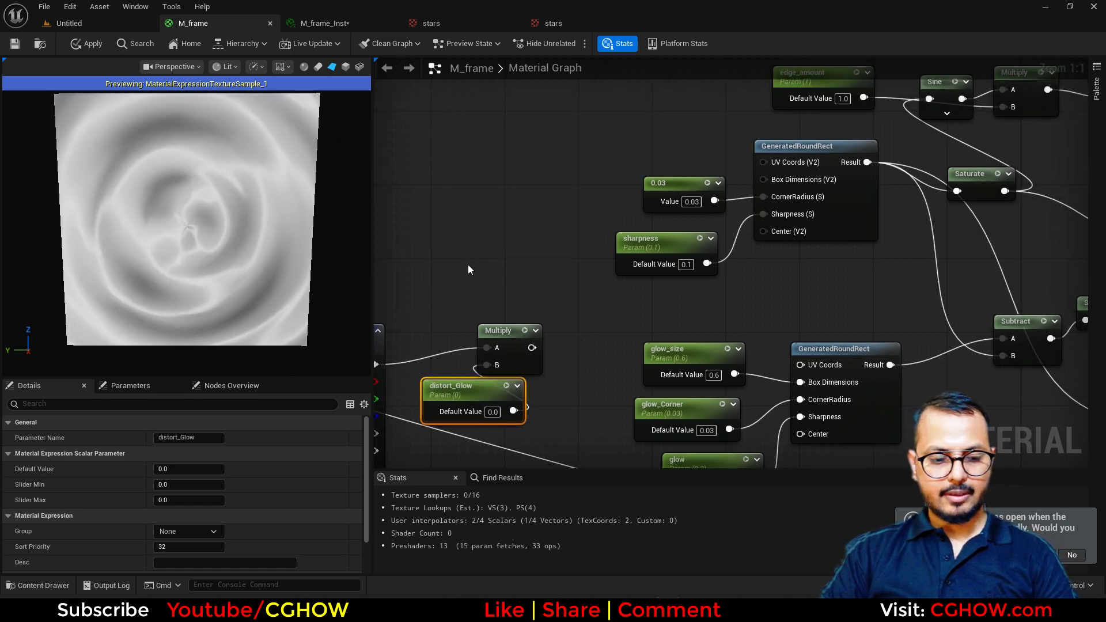
key(u)
click(440, 240)
key(a)
click(573, 282)
drag(546, 264, 579, 301)
drag(532, 347, 718, 346)
drag(816, 367, 816, 366)
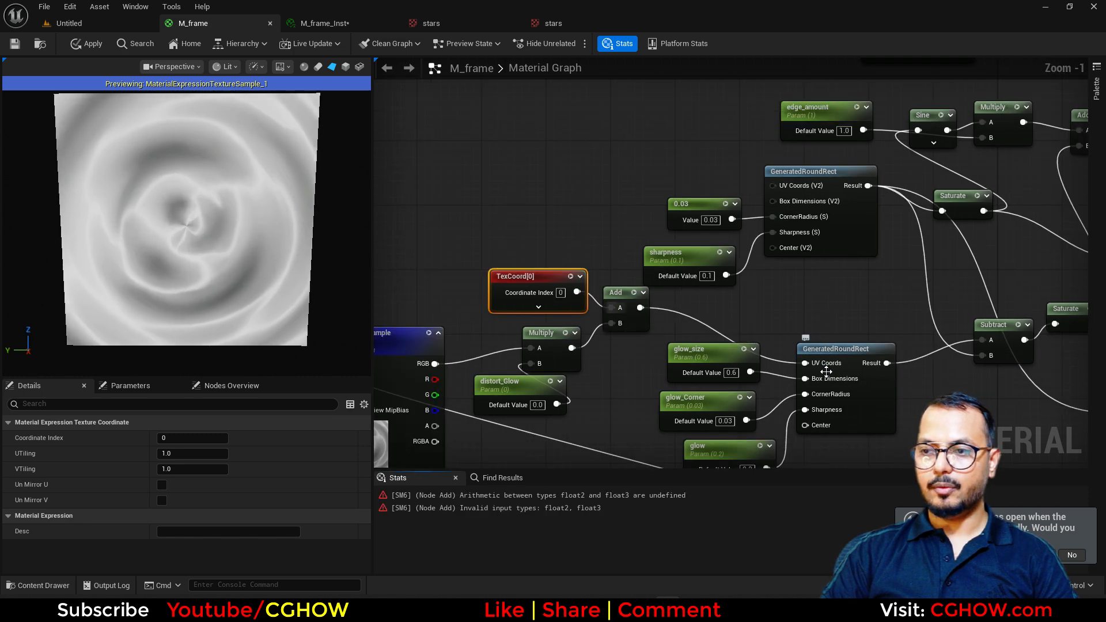
Try to save the M_frame material, continuing past the compilation error dialog
scroll(772, 161, down, 5)
click(16, 42)
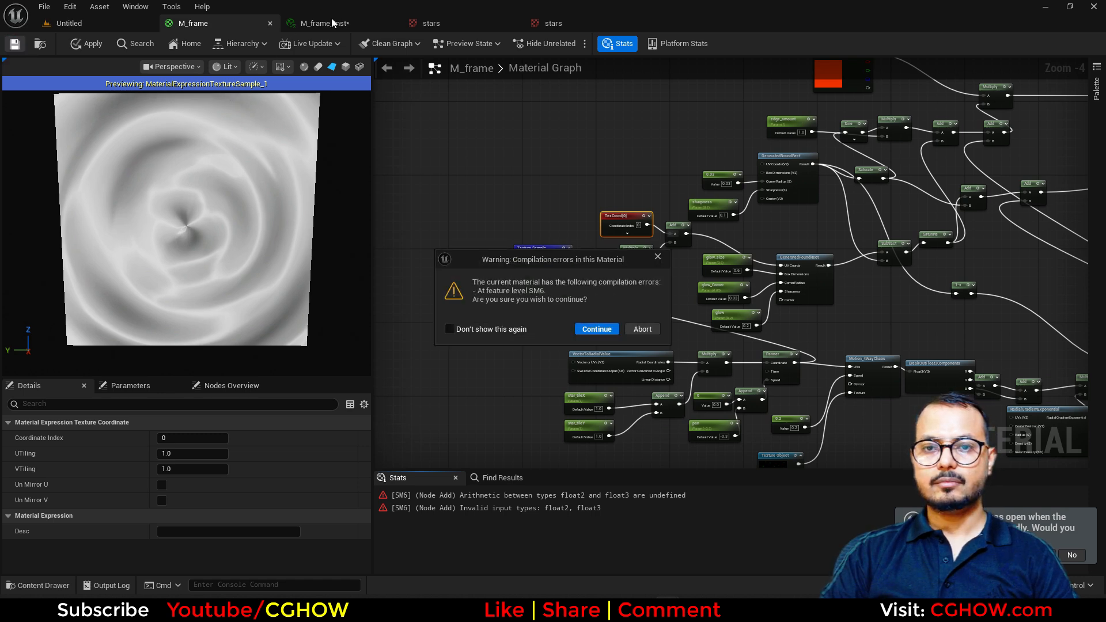
click(597, 328)
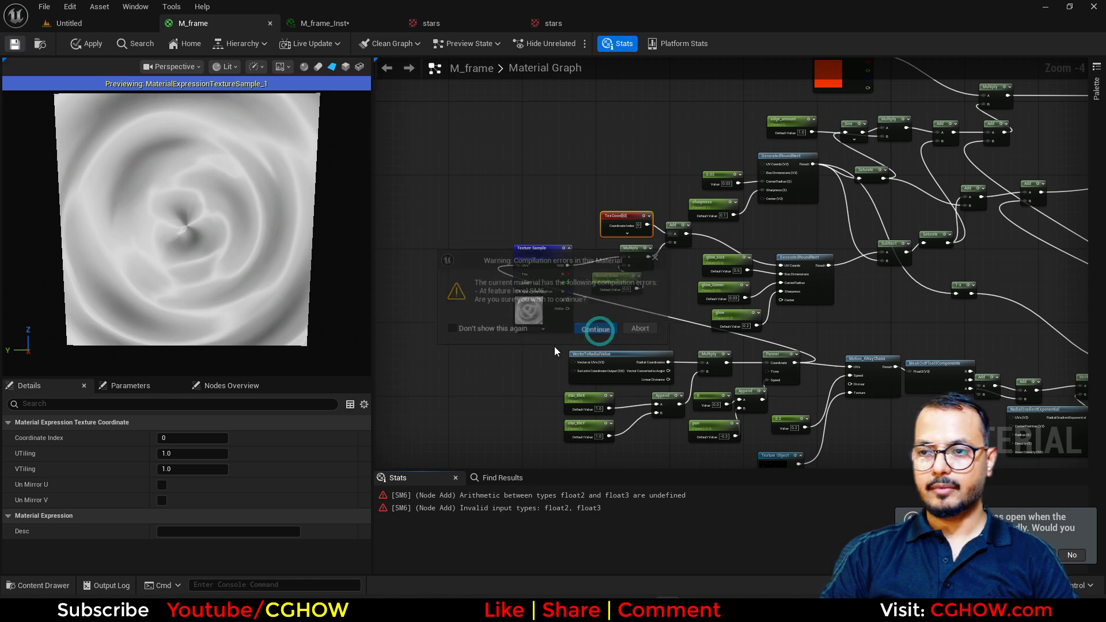
Feed the distortion Multiply's A input from the Texture Sample's R channel instead of RGB and save M_frame
right_drag(852, 394, 653, 362)
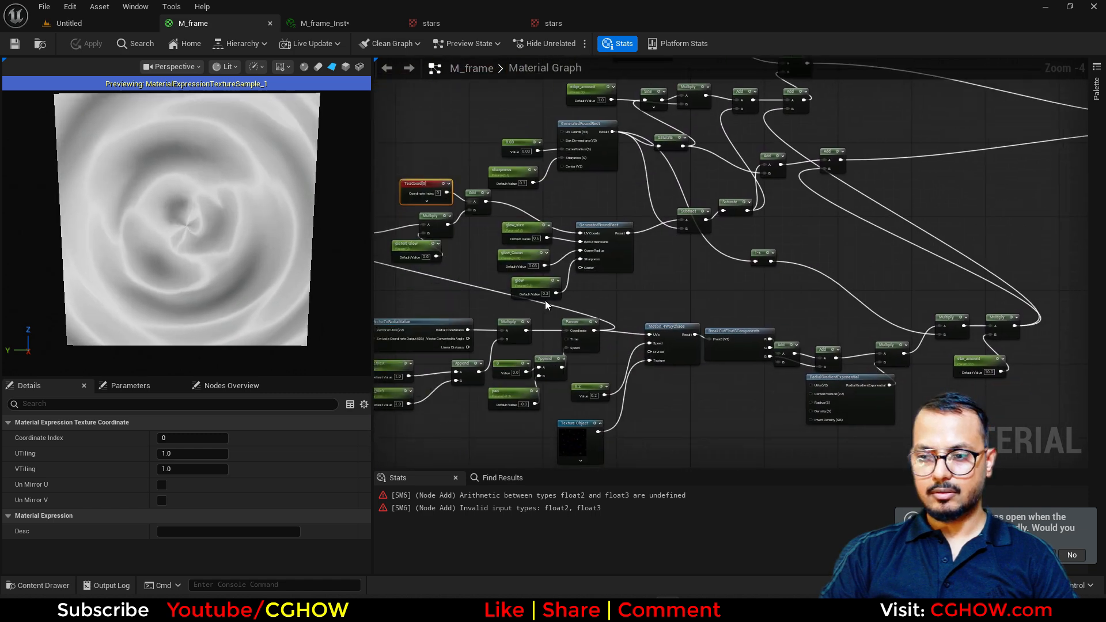
right_drag(389, 240, 576, 255)
scroll(576, 254, up, 2)
scroll(601, 271, up, 1)
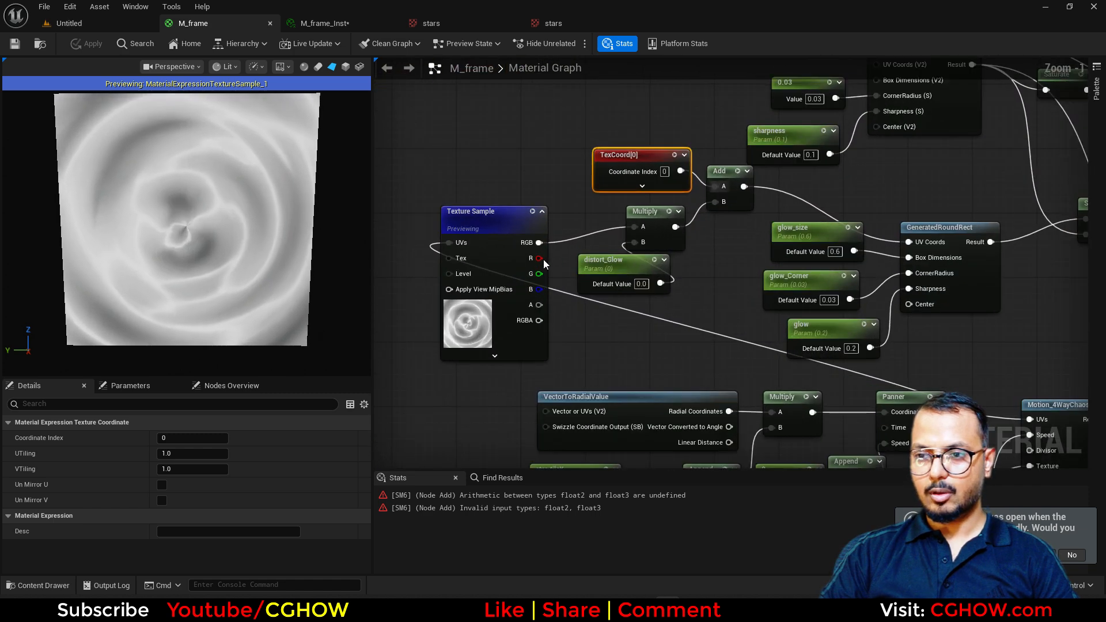
drag(539, 258, 637, 228)
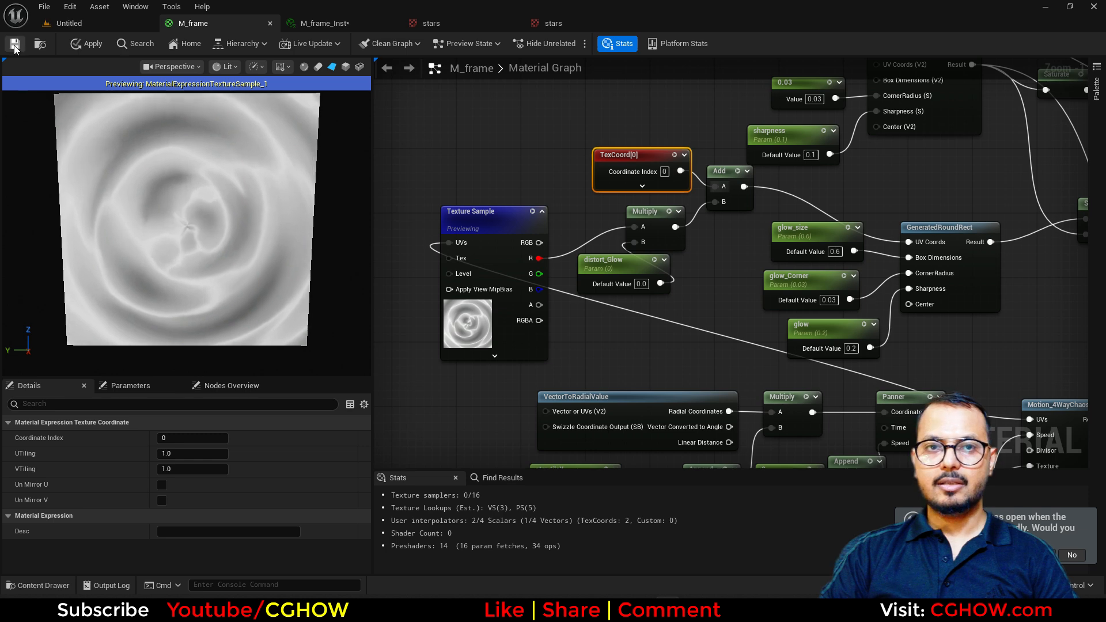
click(15, 44)
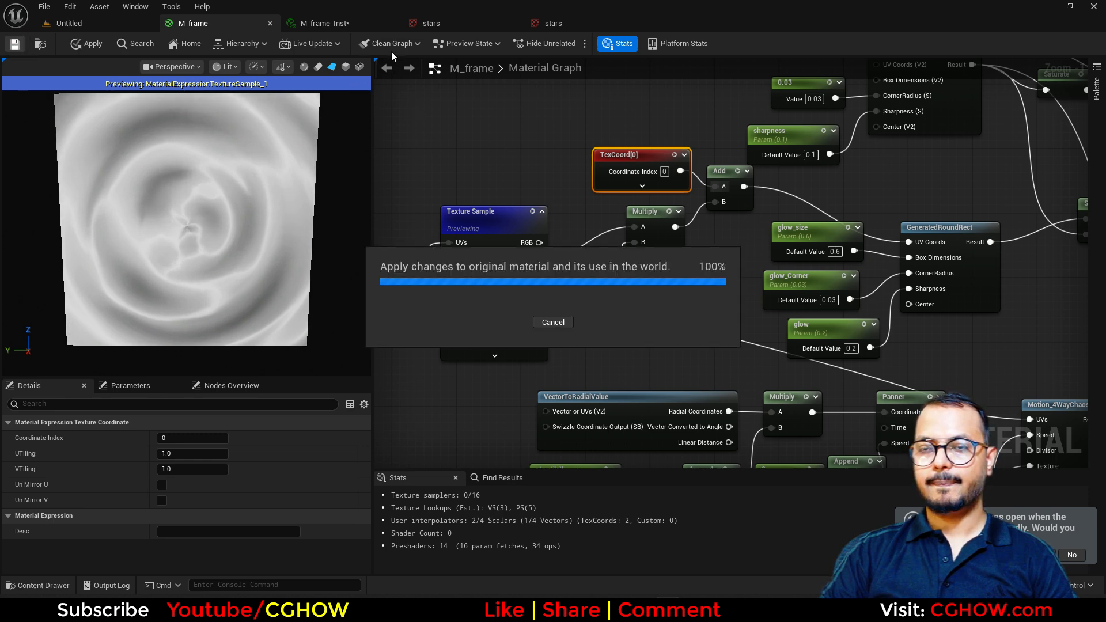
Enable the distort_Glow override in M_frame_Inst and set it to 0.168
click(325, 23)
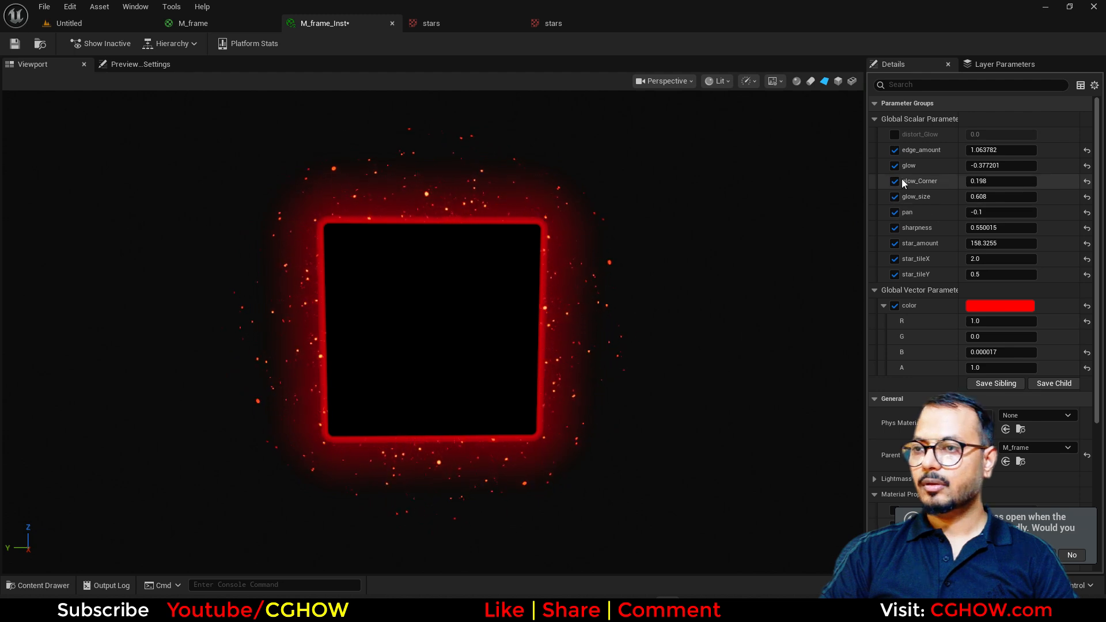
mouse_move(999, 134)
mouse_down()
mouse_move(1014, 133)
mouse_move(987, 133)
mouse_move(1028, 134)
mouse_move(1008, 133)
mouse_up()
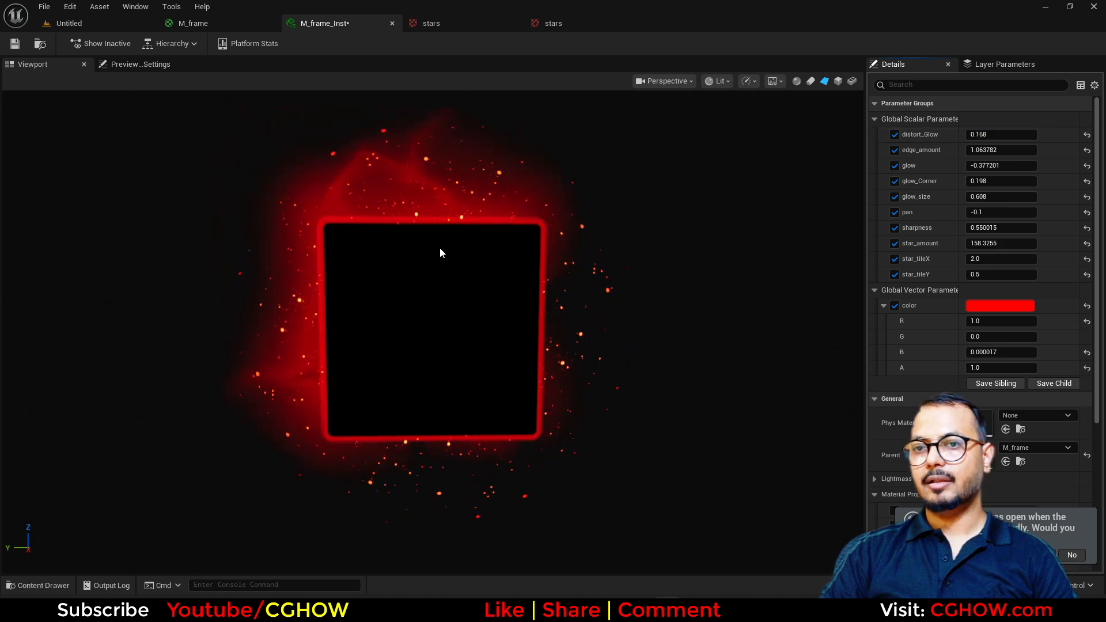
Delete the TexCoord and Add nodes that feed the glow GeneratedRoundRect's UV Coords in the M_frame material
click(243, 25)
right_drag(696, 268, 470, 311)
right_drag(616, 285, 730, 295)
drag(654, 224, 566, 198)
key(Delete)
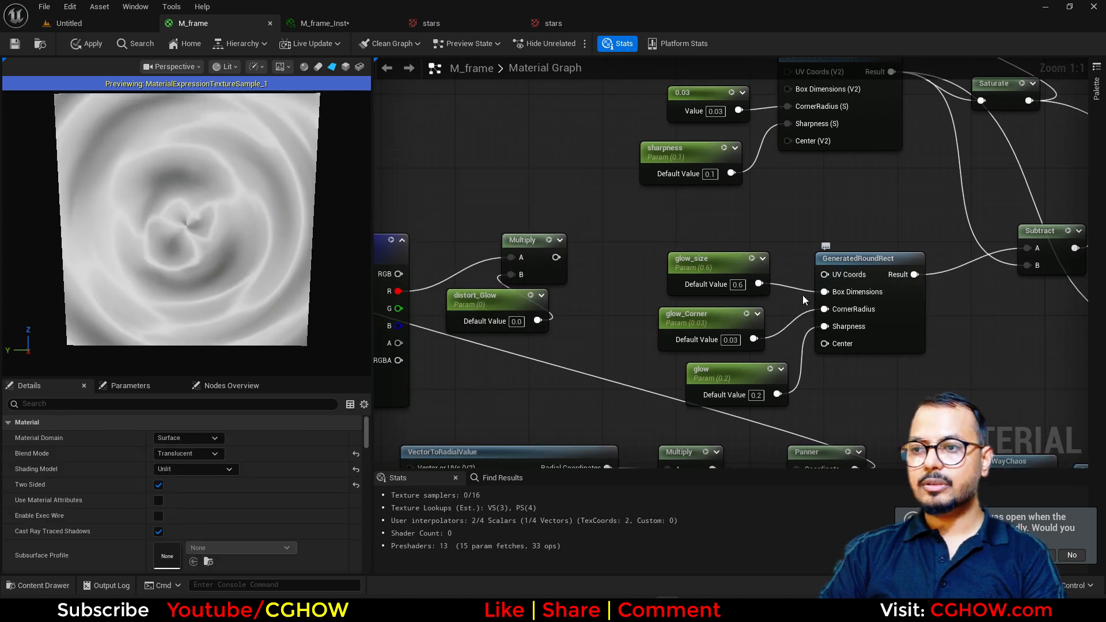
Move glow_size, glow_Corner and glow apart and add a Lerp node in the freed space before the glow GeneratedRoundRect
drag(699, 284, 614, 214)
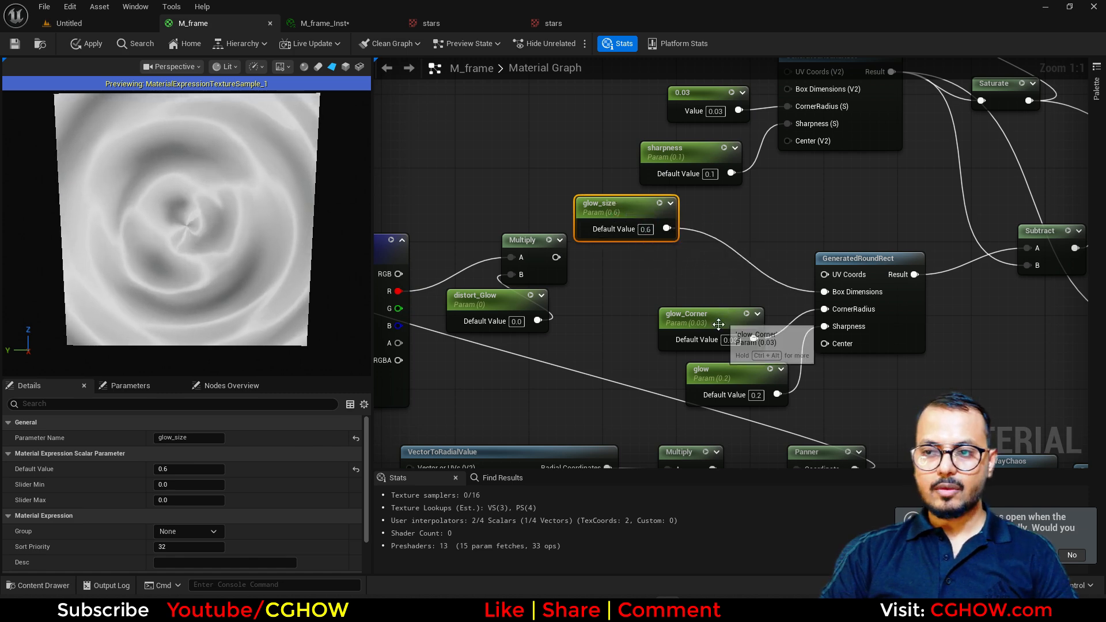
drag(626, 311, 728, 379)
drag(701, 323, 711, 369)
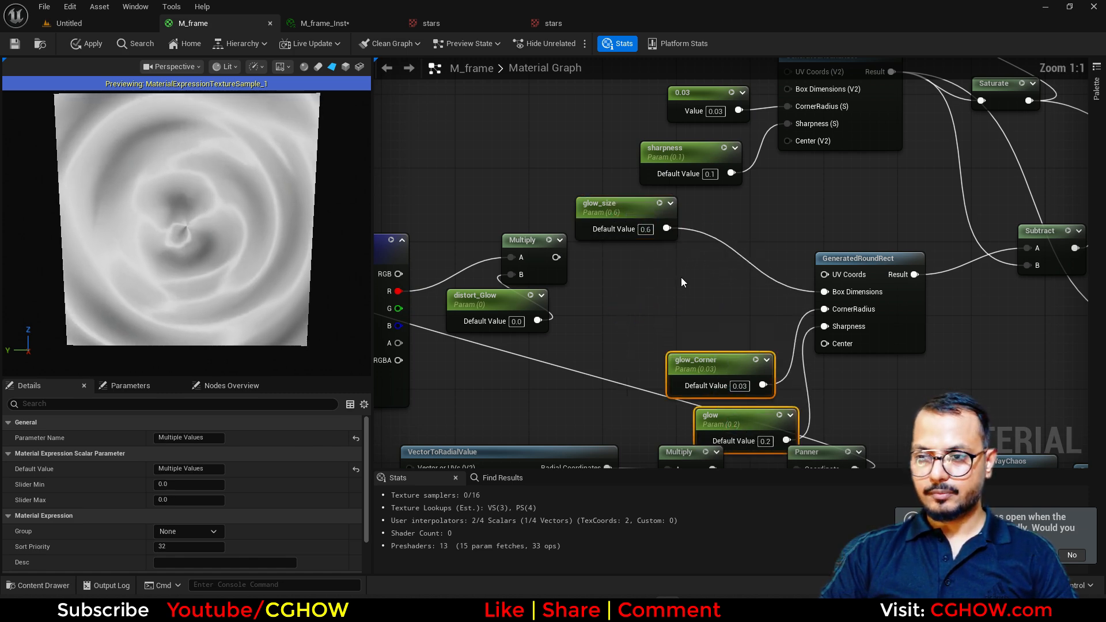
right_drag(672, 276, 713, 285)
click(713, 285)
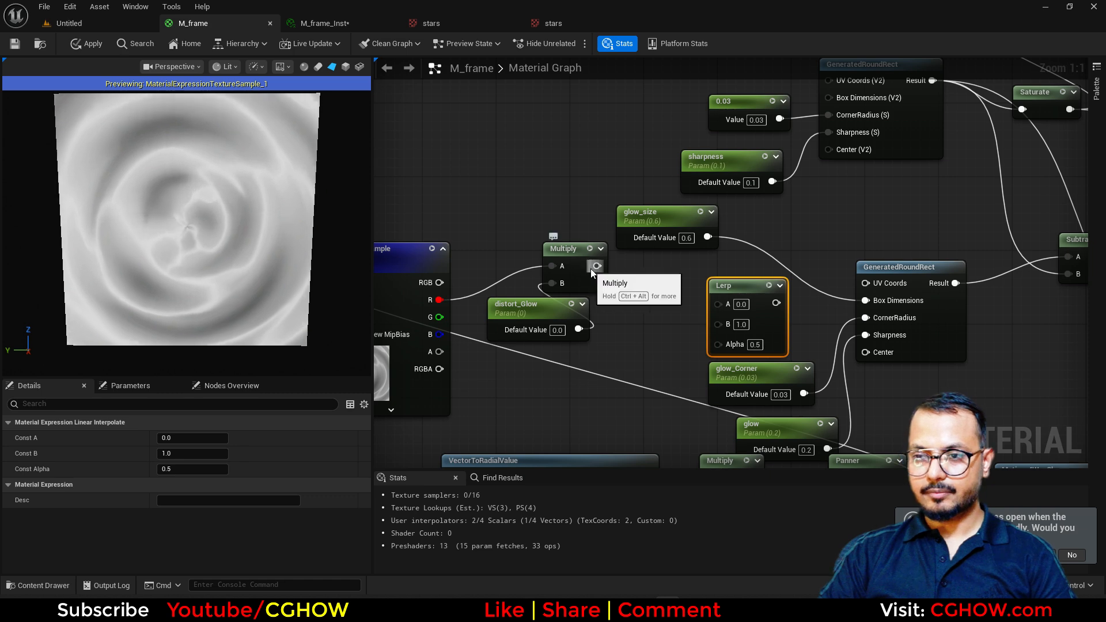
Replace the distort_Glow and Multiply nodes with a Saturate on the Texture Sample's R channel, feeding the Lerp's Alpha
click(538, 306)
key(Delete)
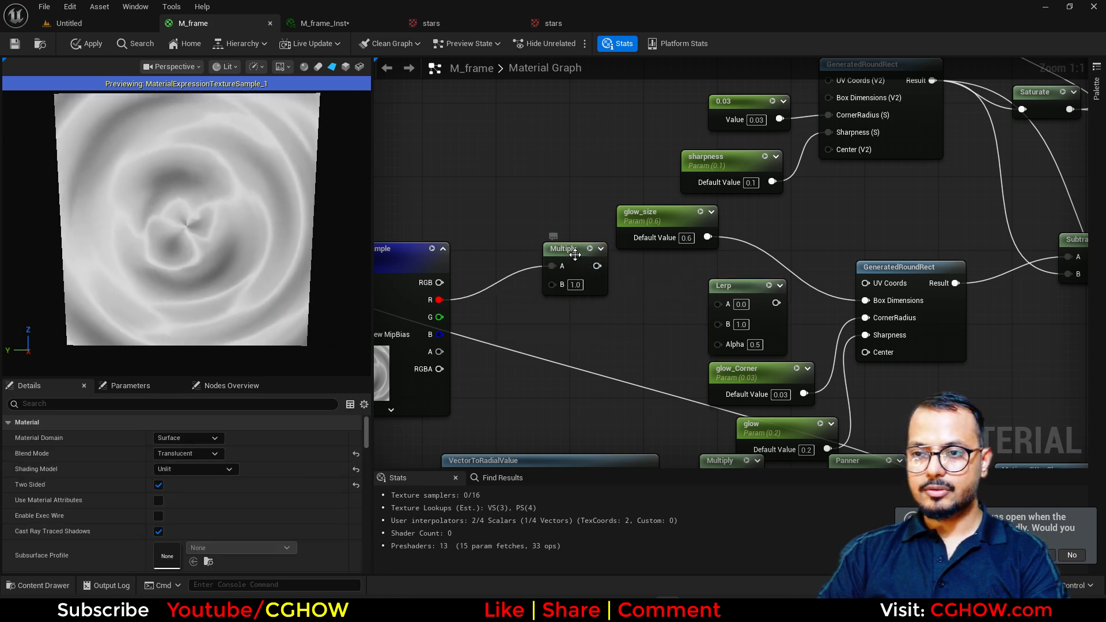
drag(438, 300, 469, 290)
text(sa)
click(509, 322)
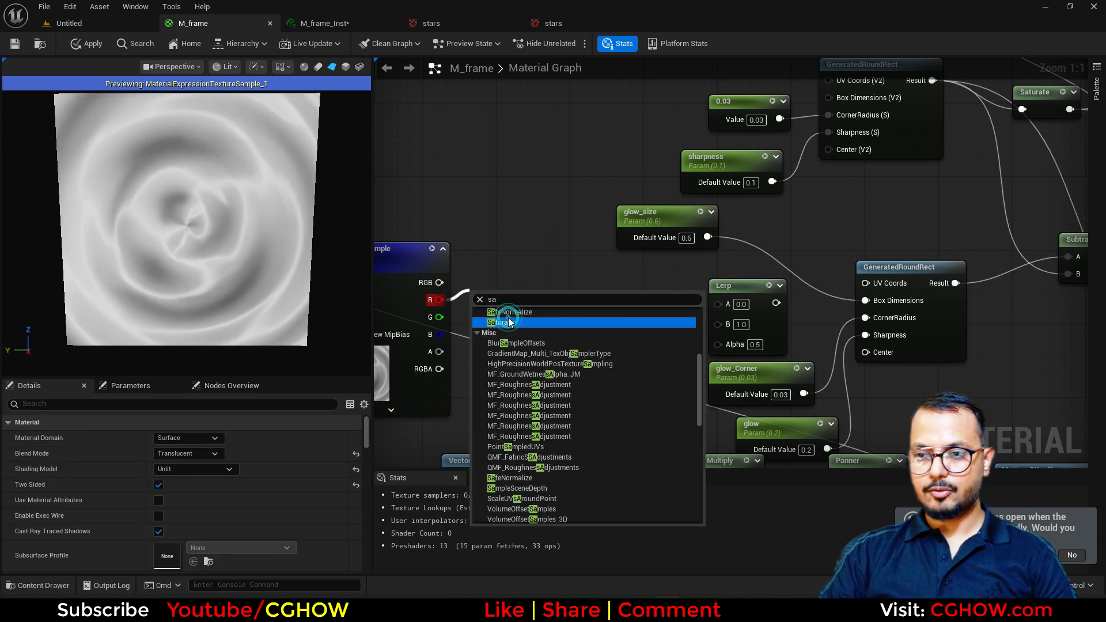
drag(526, 311, 723, 345)
Connect the Lerp to the glow GeneratedRoundRect's Box Dimensions and feed its A and B inputs from glow_size, repositioning that parameter
drag(776, 303, 865, 300)
drag(707, 238, 720, 325)
click(680, 219)
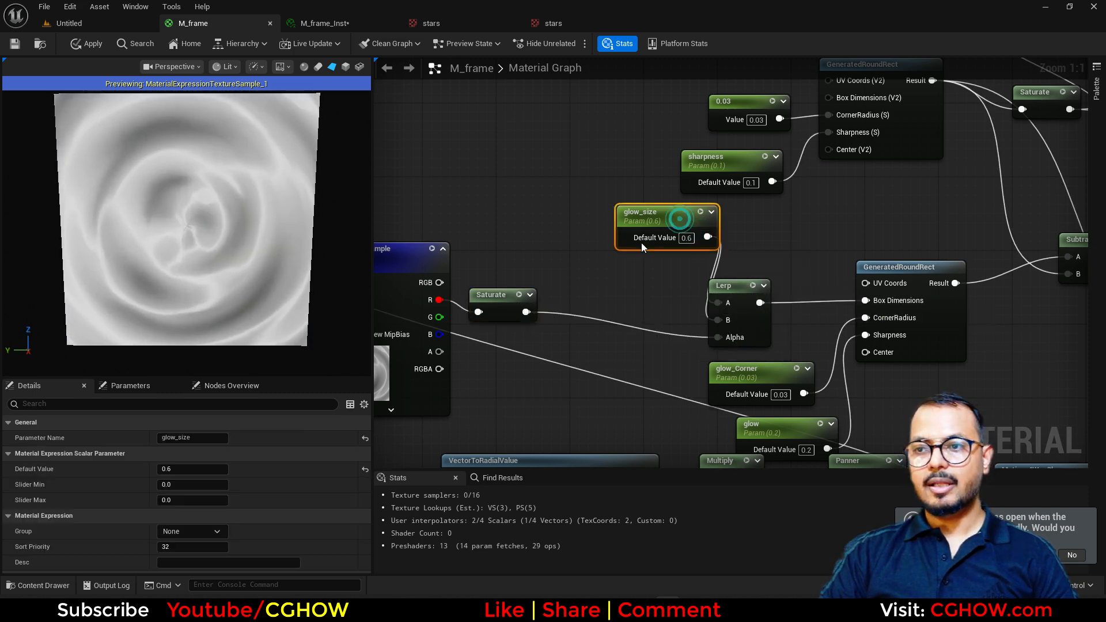
drag(642, 247, 607, 265)
right_drag(550, 343, 654, 329)
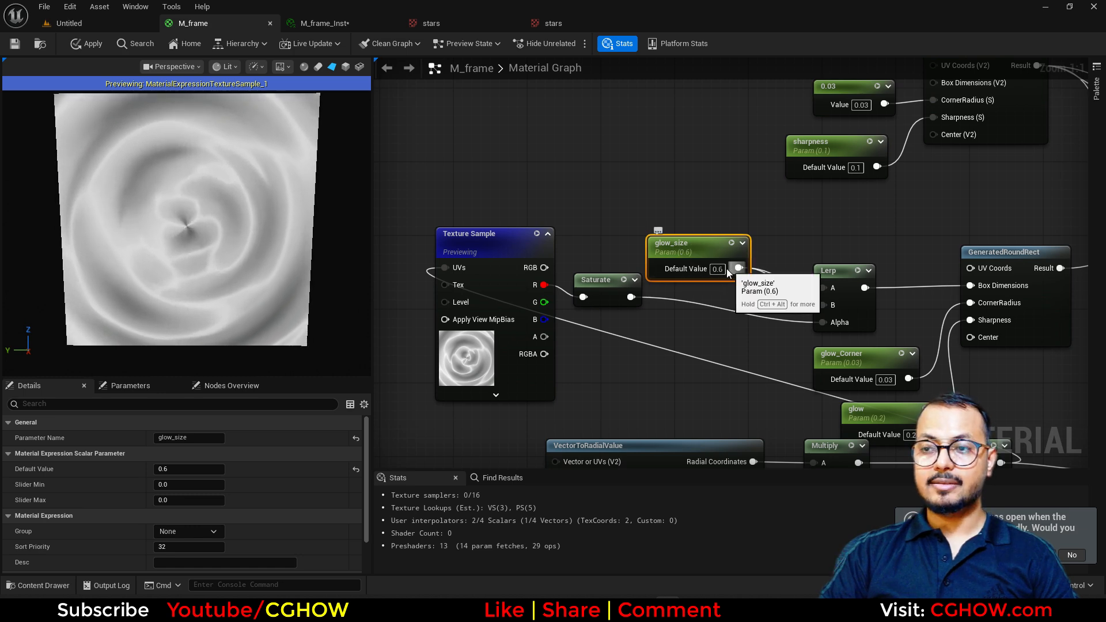
drag(686, 245, 686, 190)
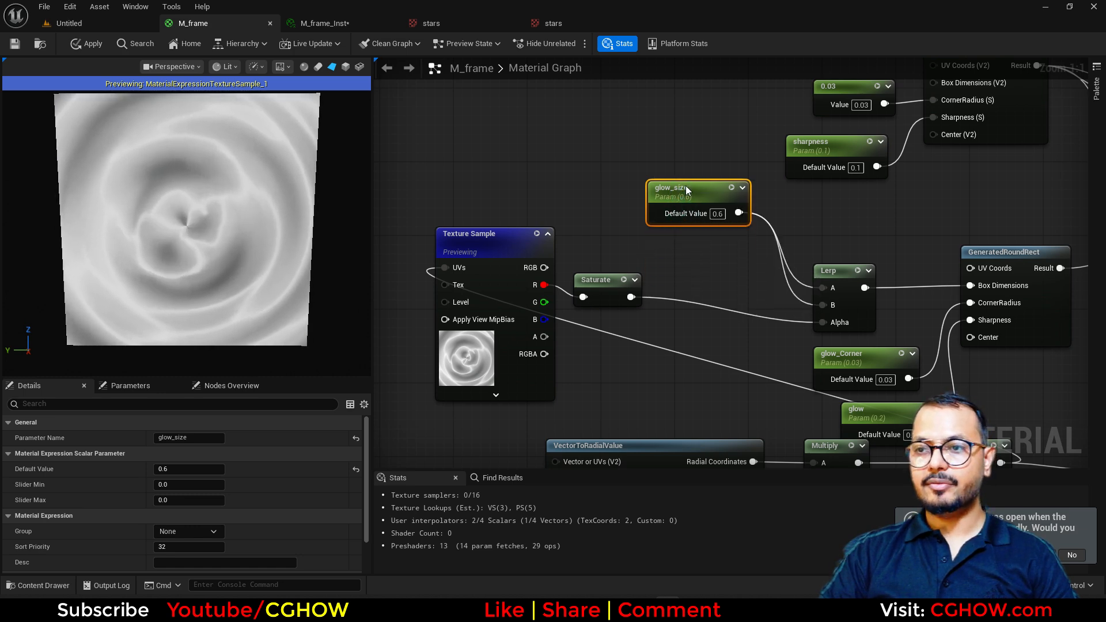
Duplicate glow_size as glow_size2, connect the copy to the Lerp's B input and save M_frame
click(661, 234)
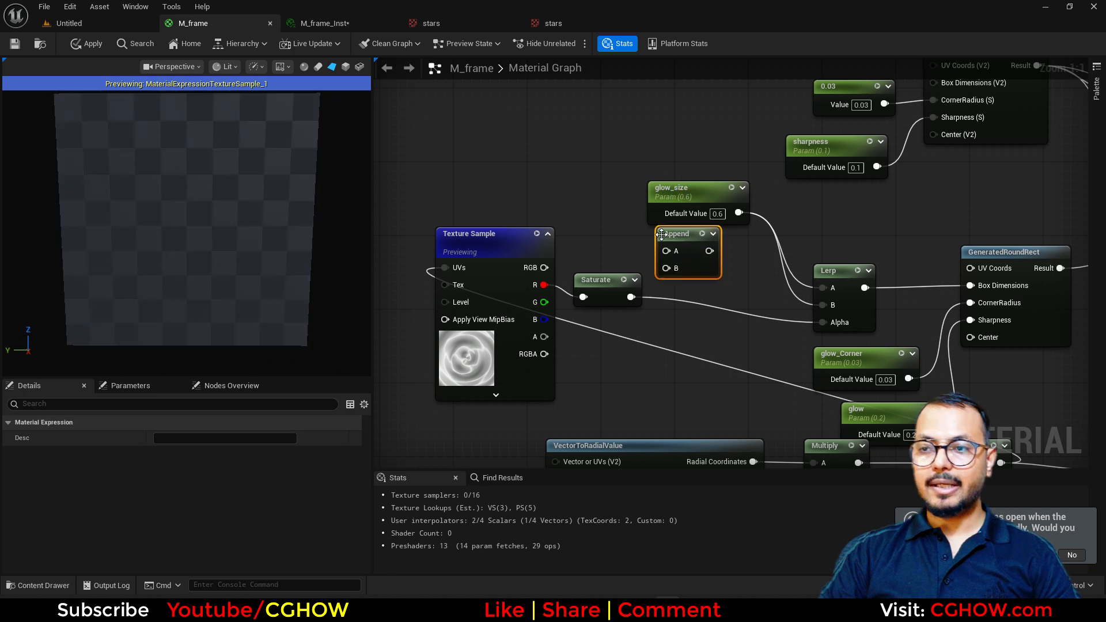
key(ctrl+z)
click(692, 192)
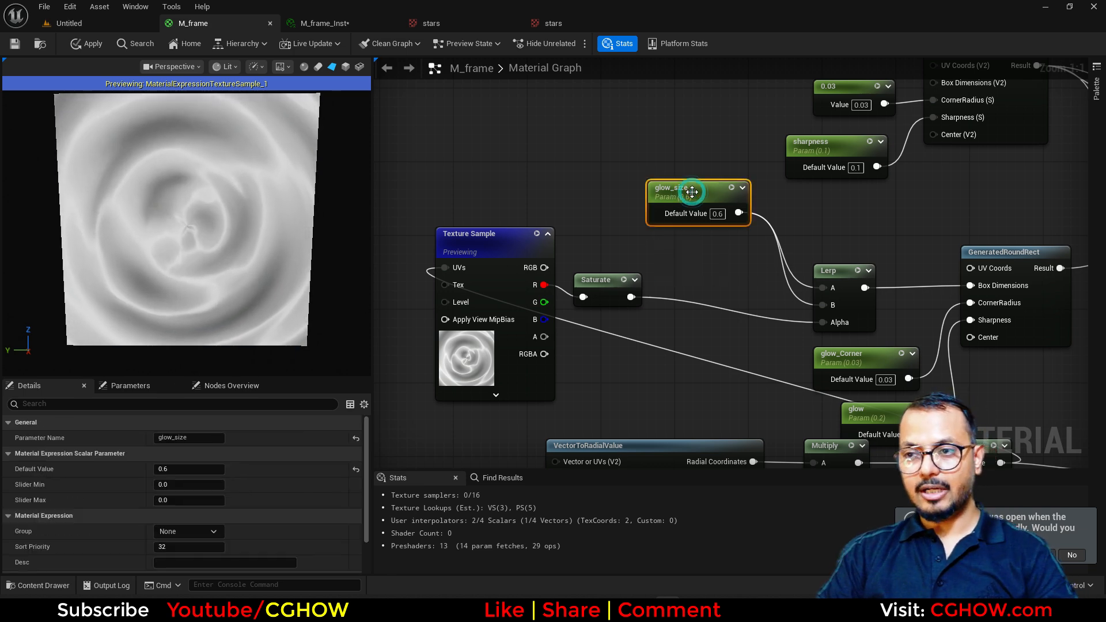
key(ctrl+d)
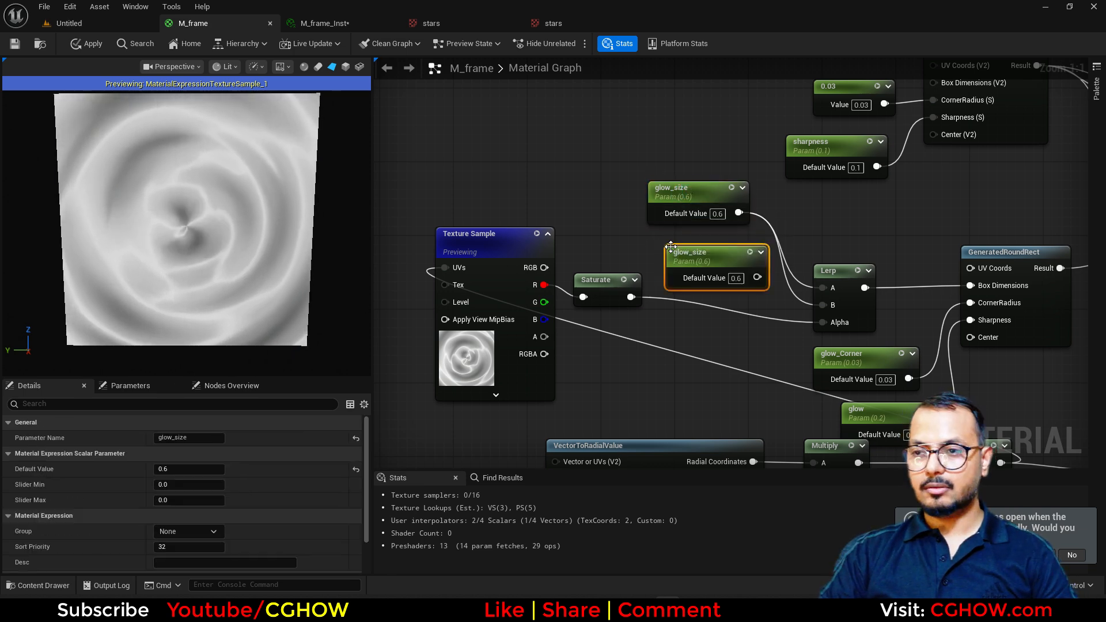
click(205, 438)
text(2)
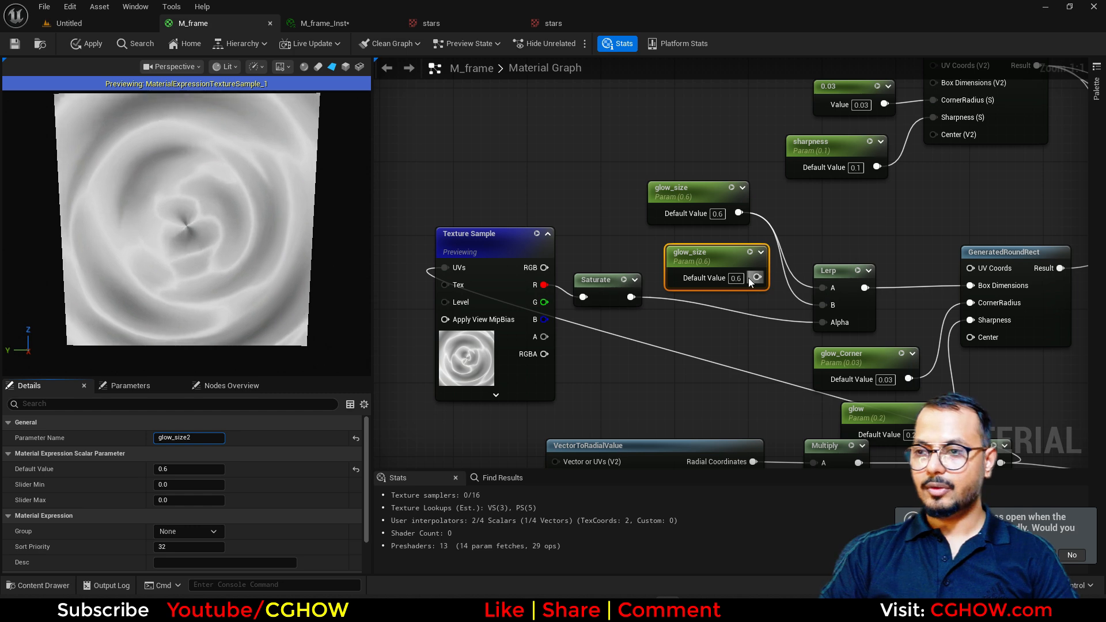
drag(748, 278, 824, 305)
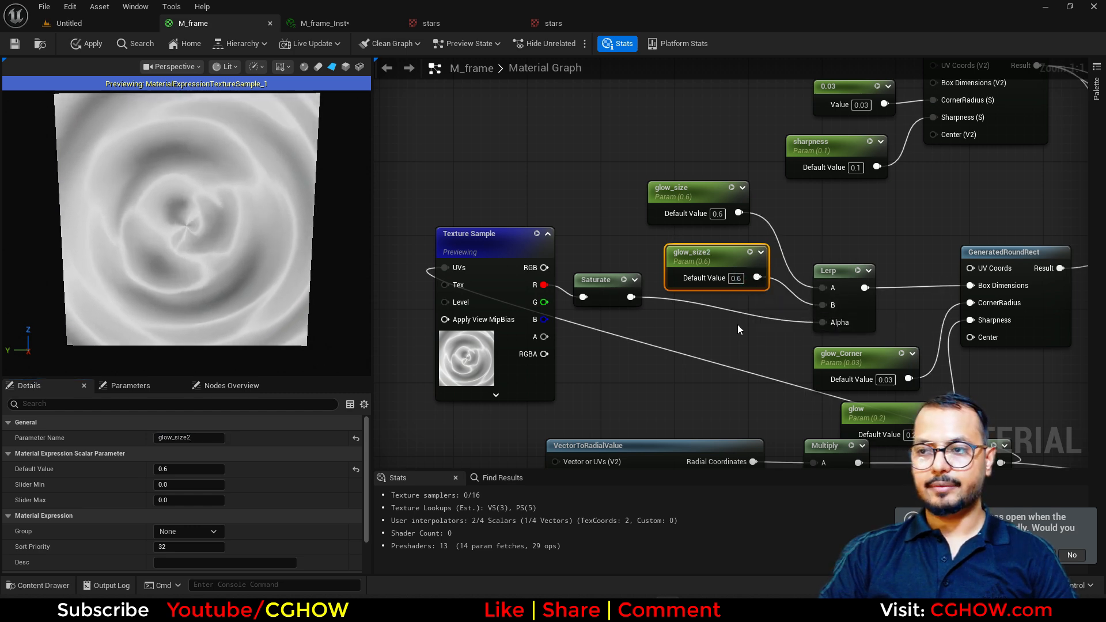
key(ctrl+s)
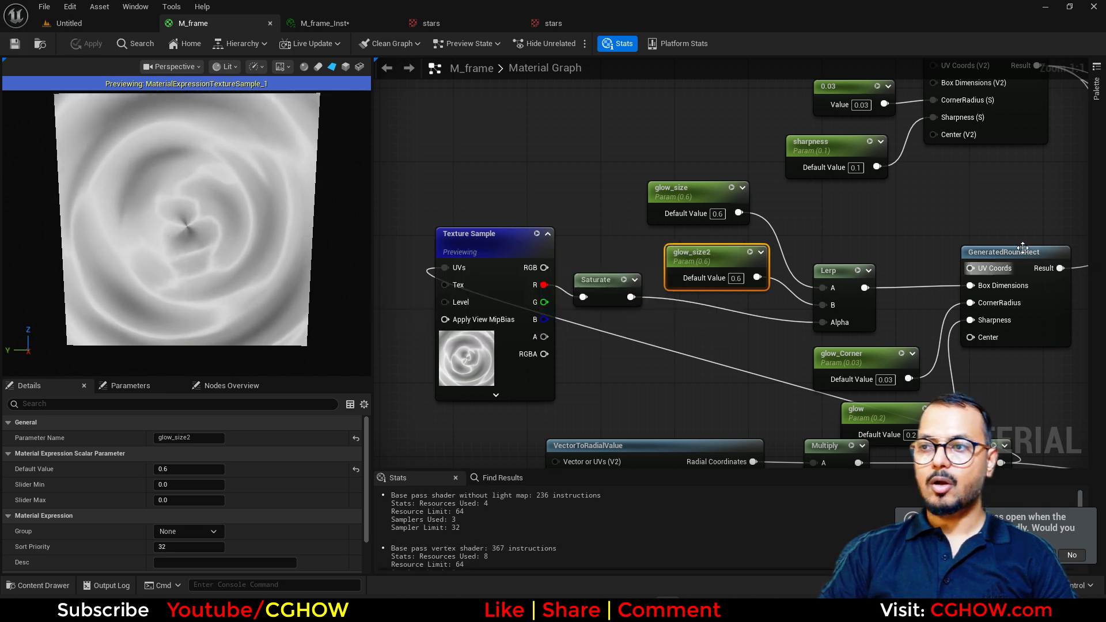
Tune the glow distortion range in M_frame_Inst by setting glow_size to 0.55 and glow_size2 to 0.65
click(325, 24)
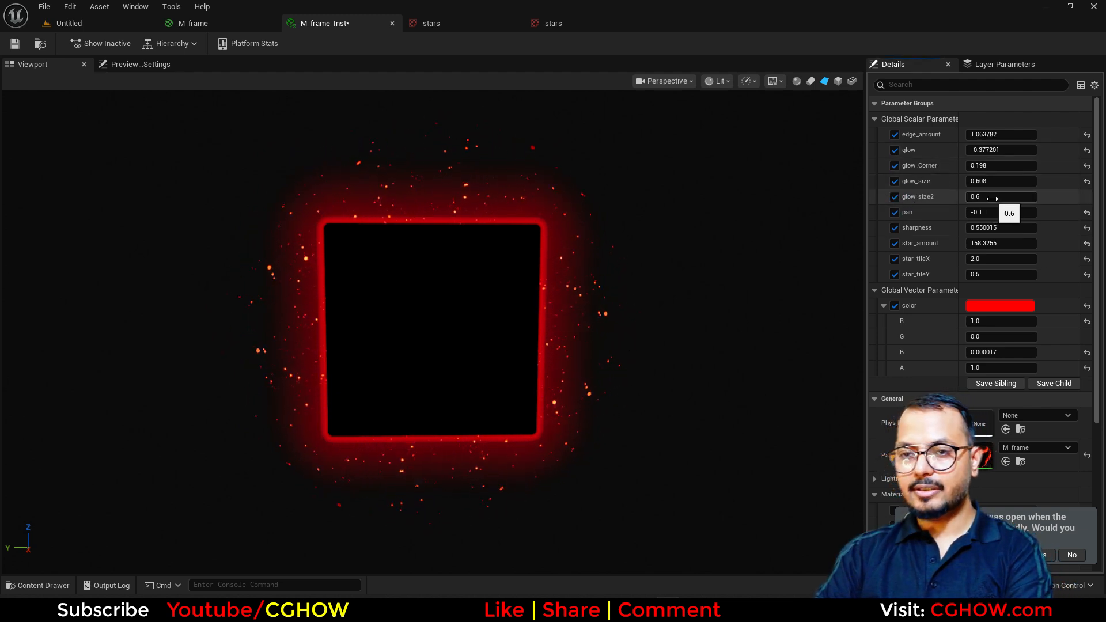
mouse_move(997, 199)
mouse_down()
mouse_move(1031, 198)
mouse_move(991, 198)
mouse_up()
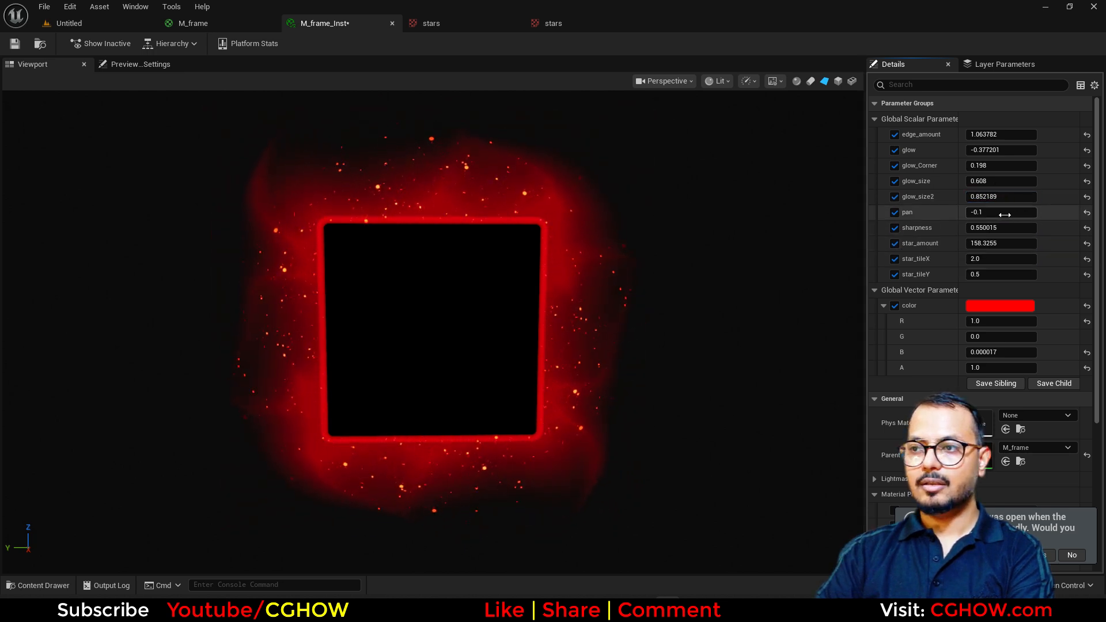
drag(1001, 197, 996, 196)
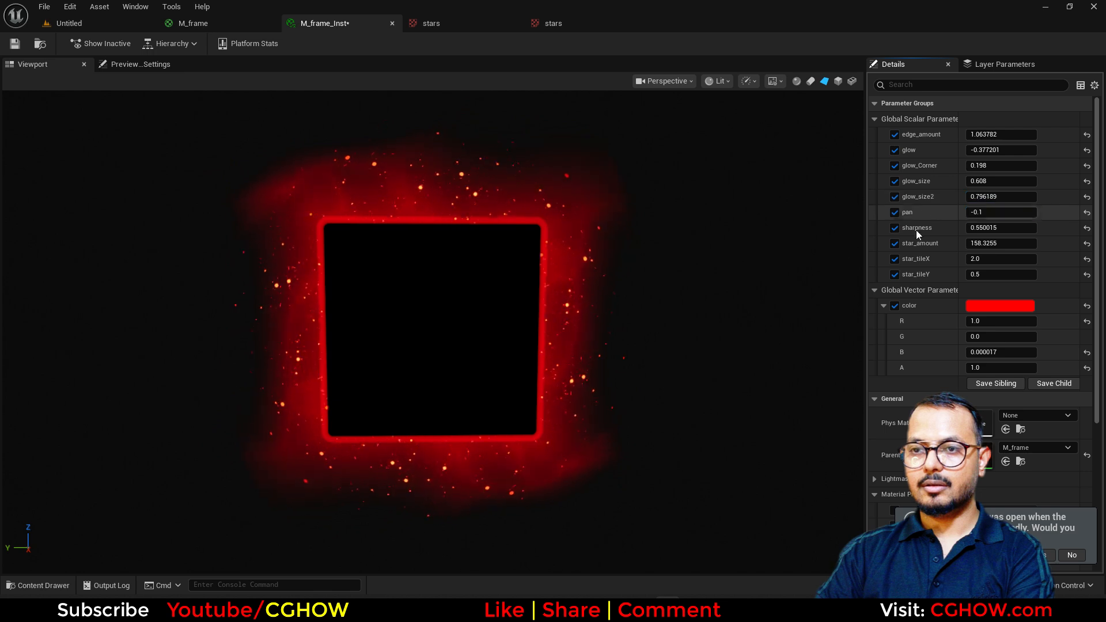
mouse_move(587, 406)
mouse_down()
mouse_move(507, 406)
mouse_move(587, 406)
mouse_up()
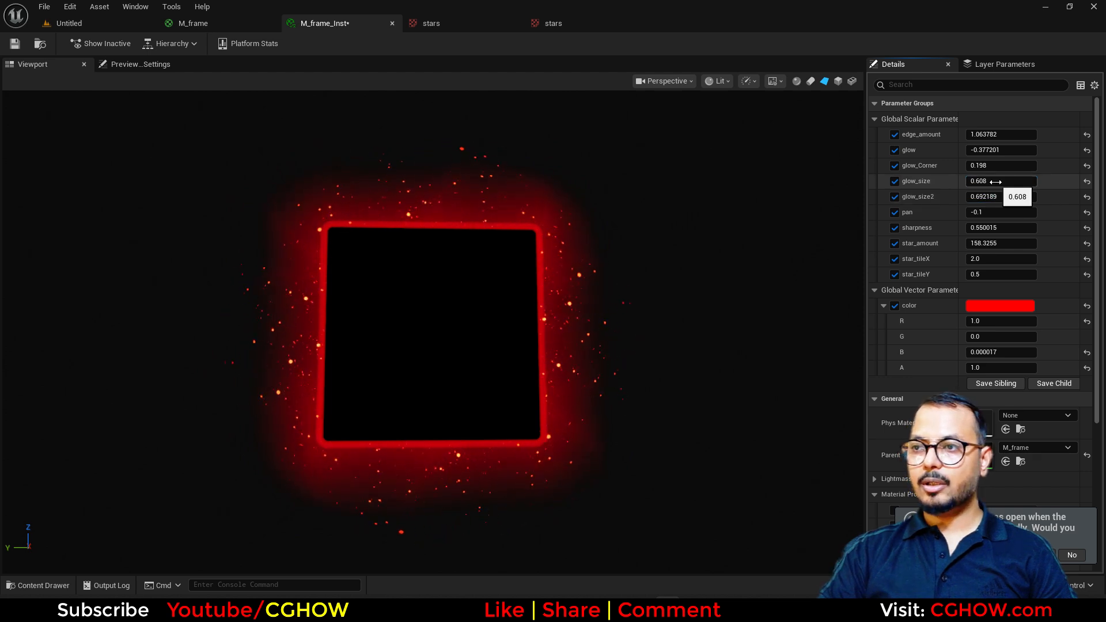
drag(995, 182, 889, 182)
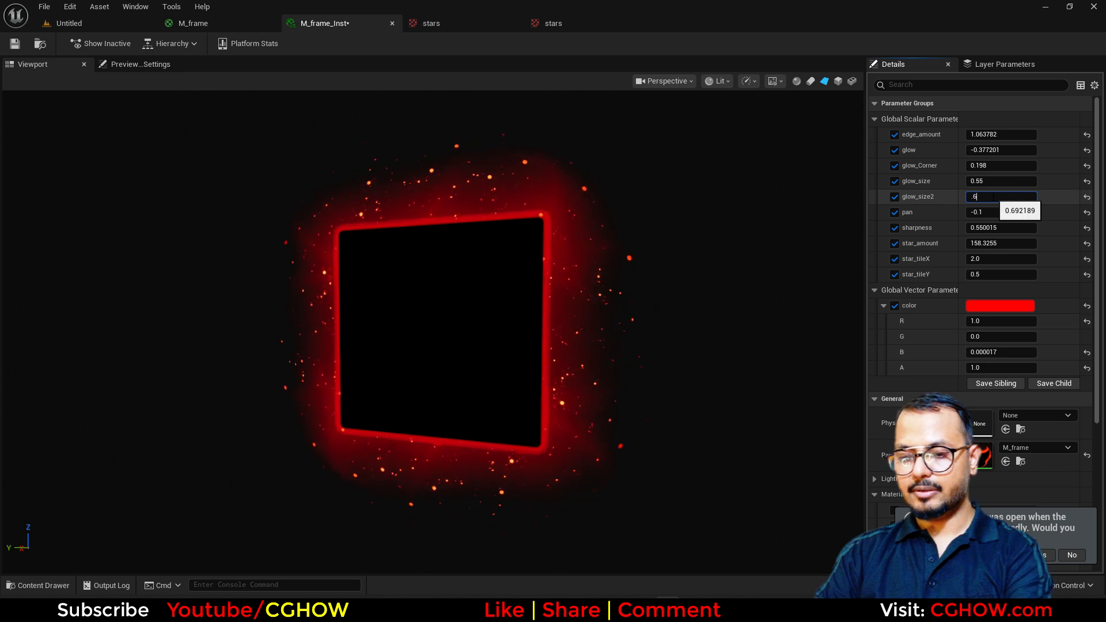
text(5)
click(563, 338)
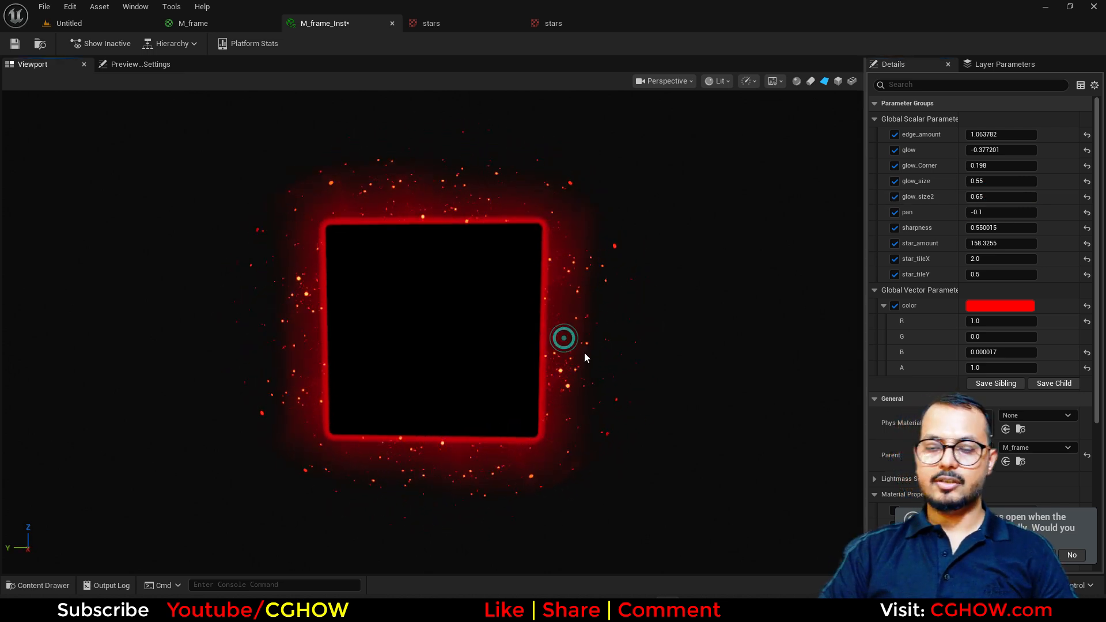
scroll(563, 338, down, 2)
drag(563, 338, 869, 374)
scroll(520, 375, up, 2)
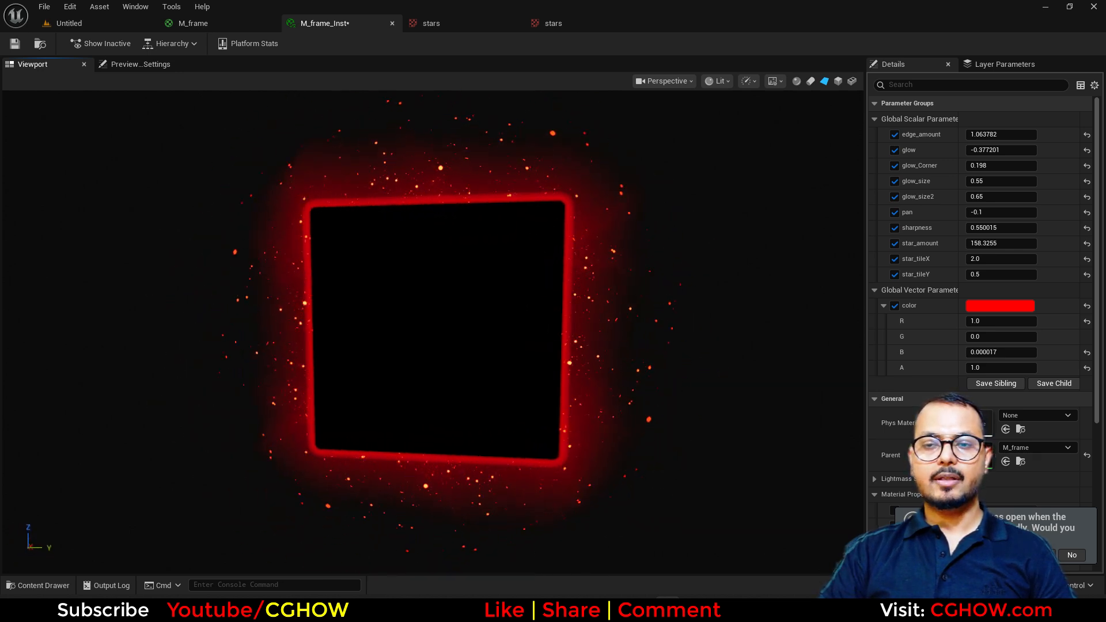